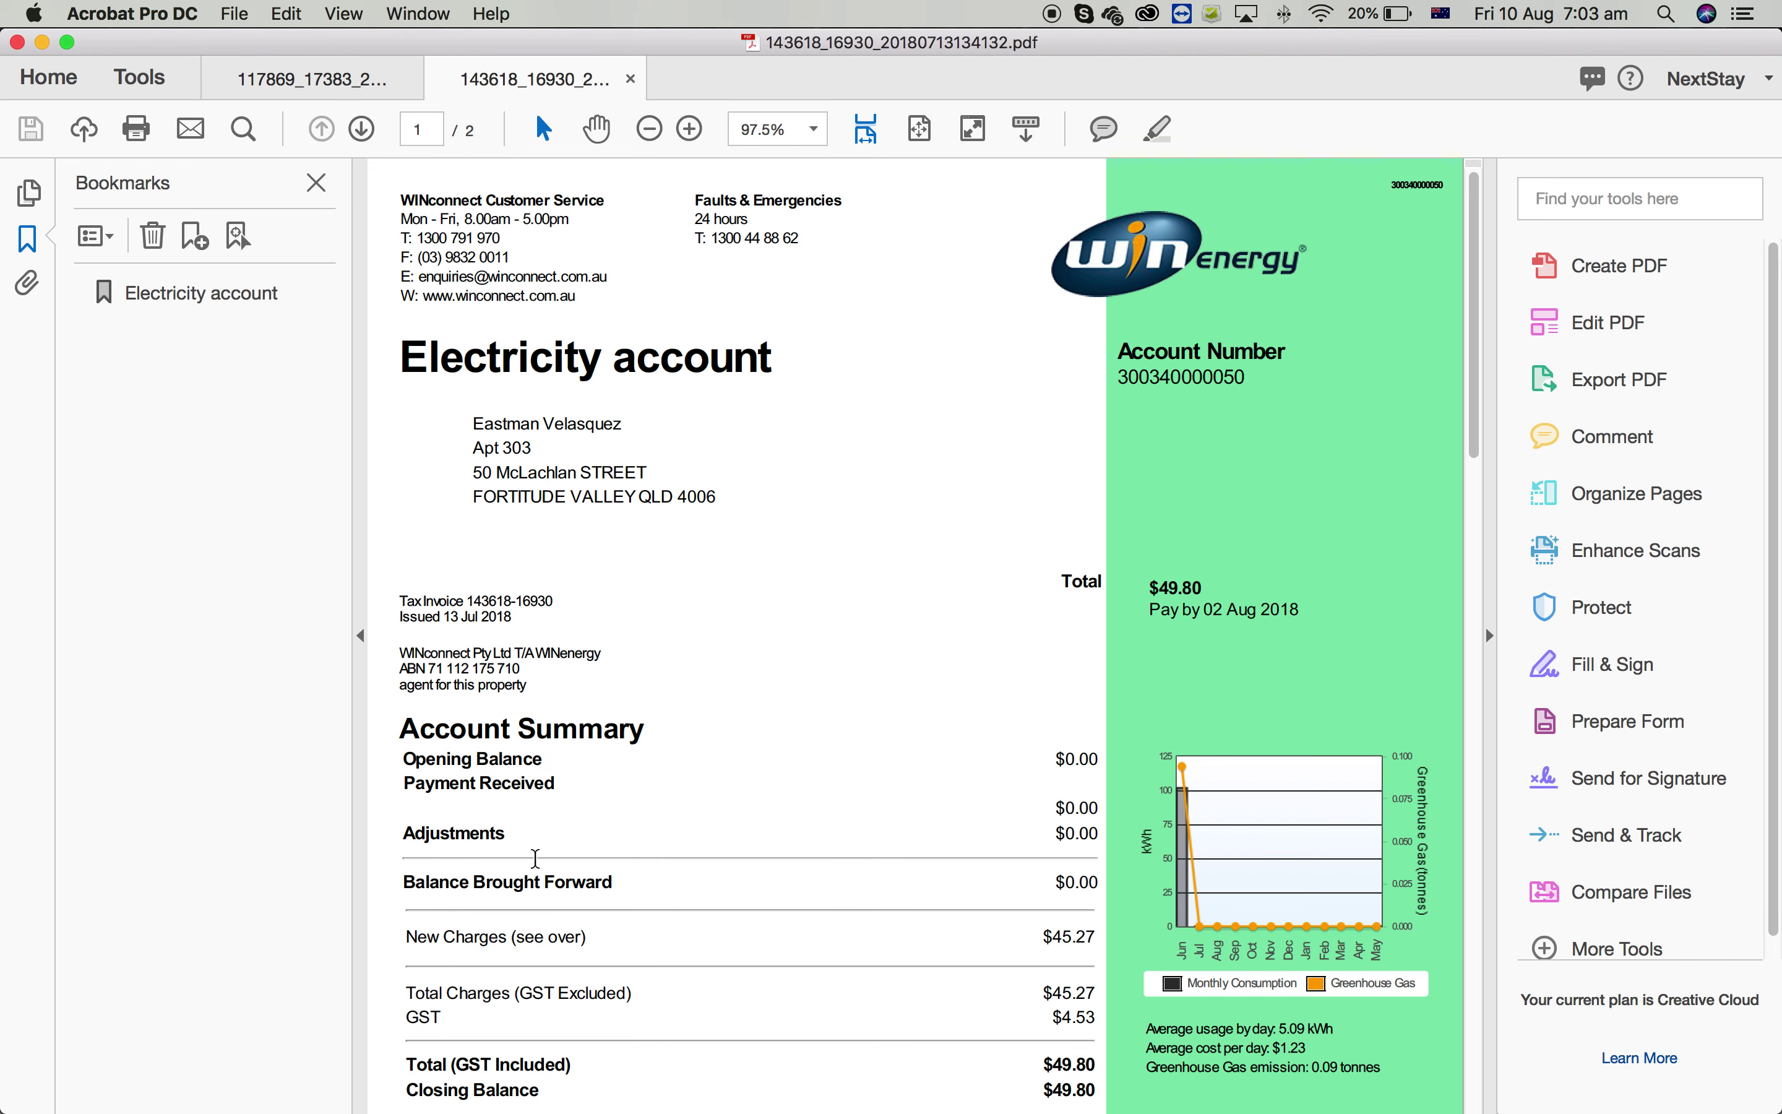
Scroll through the WINenergy bill's Electricity account page and Account Summary
scroll(944, 922, down, 10)
scroll(944, 921, up, 5)
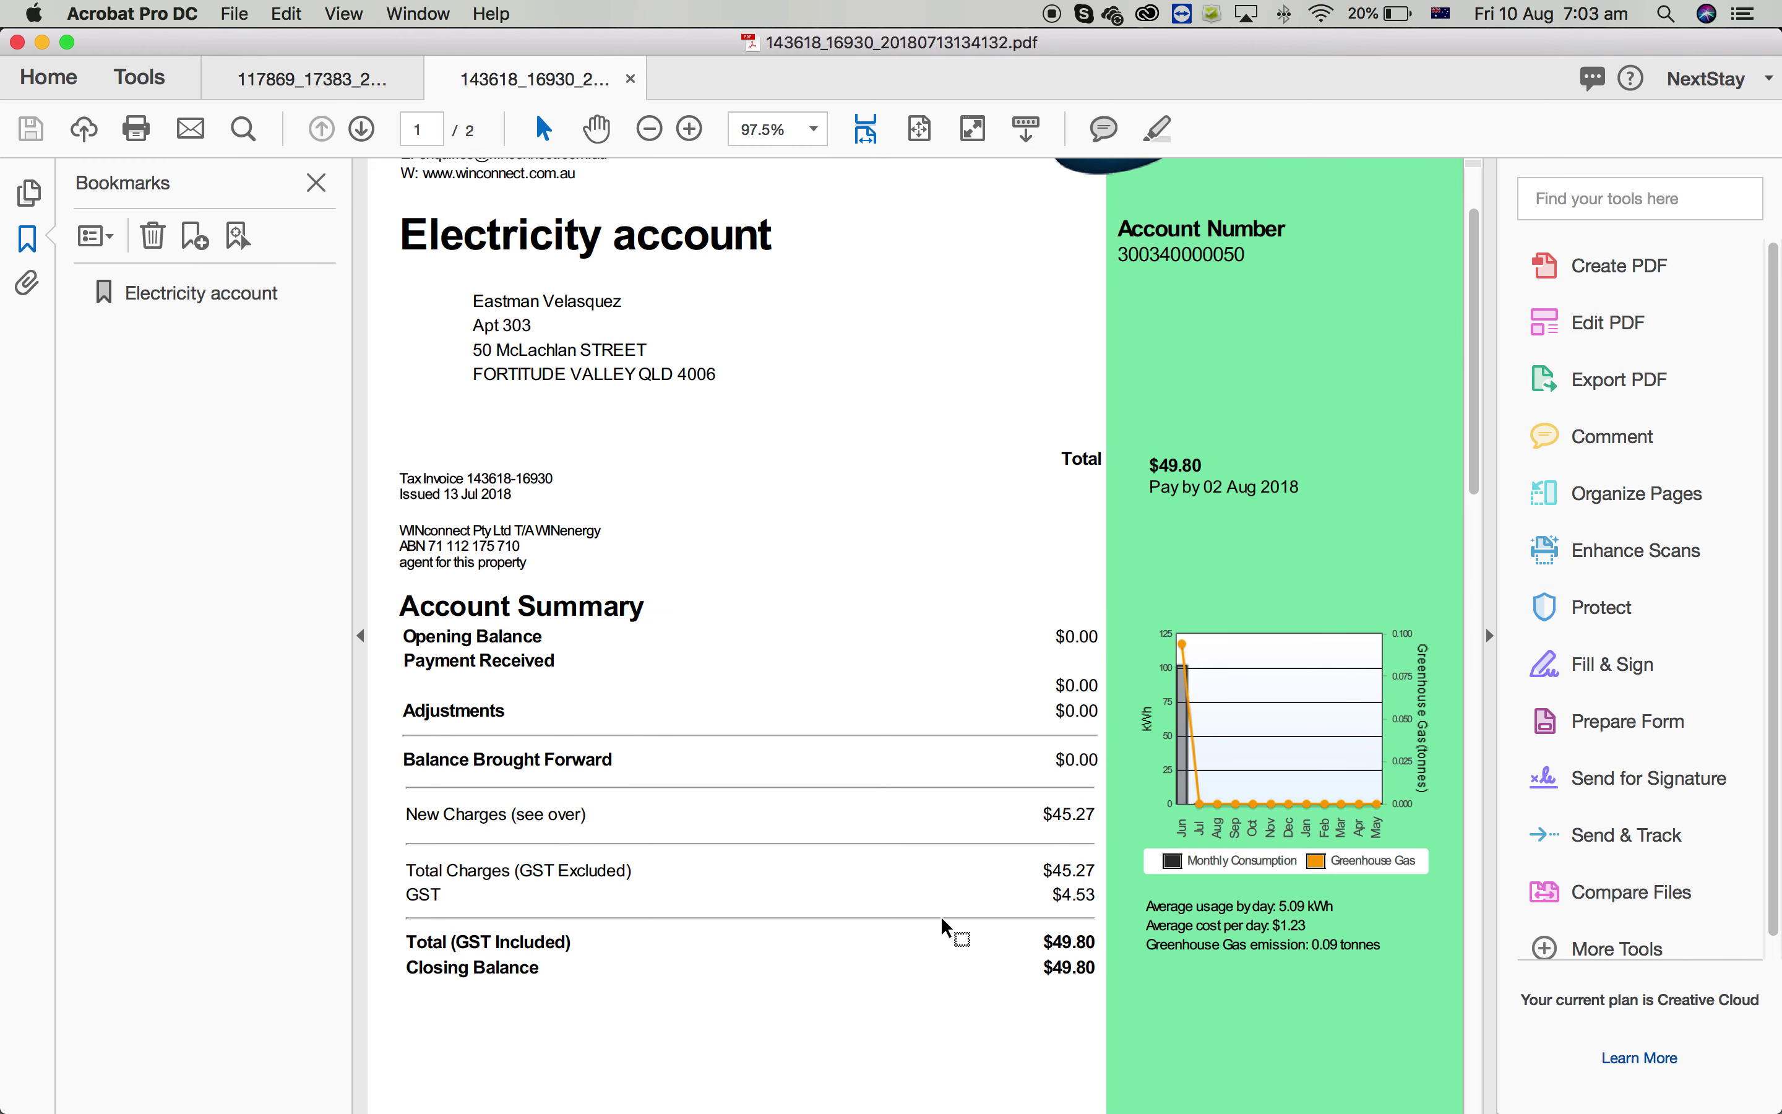
scroll(674, 504, up, 2)
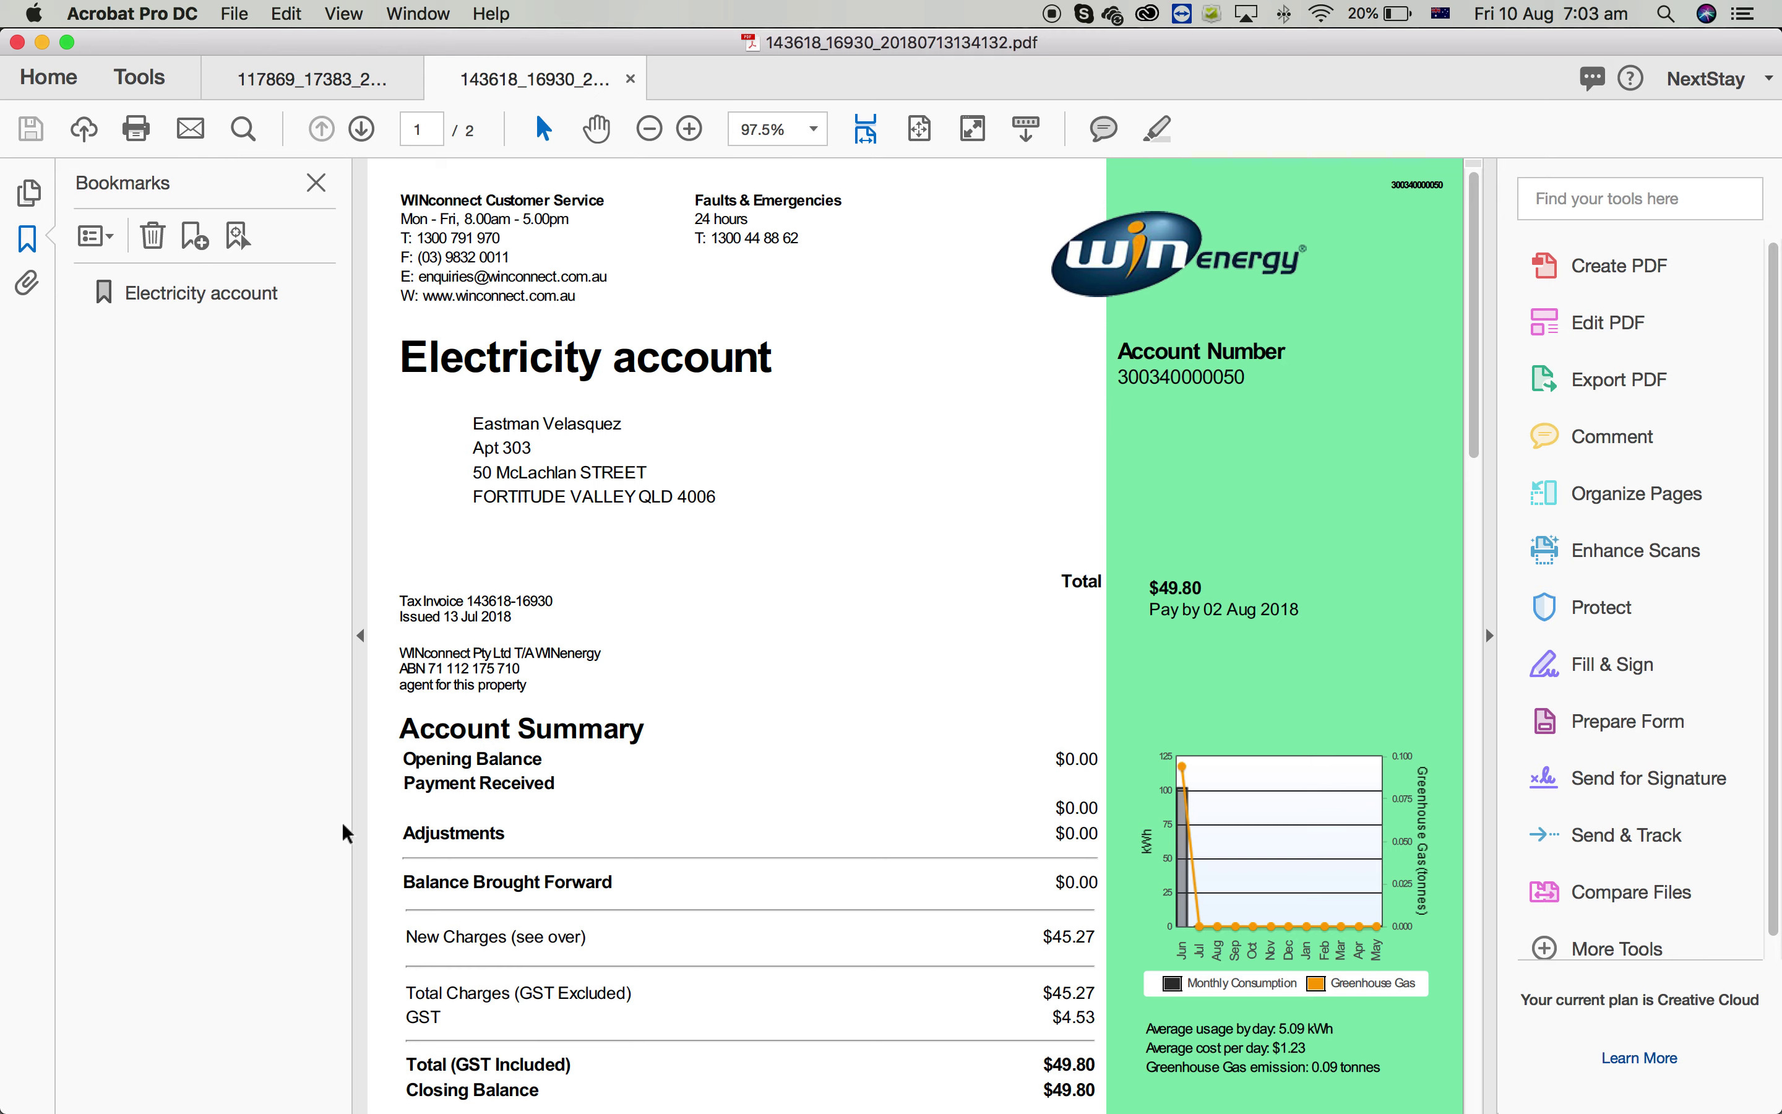
From Process Street Home, run another checklist from the Utility Bills template
click(179, 1068)
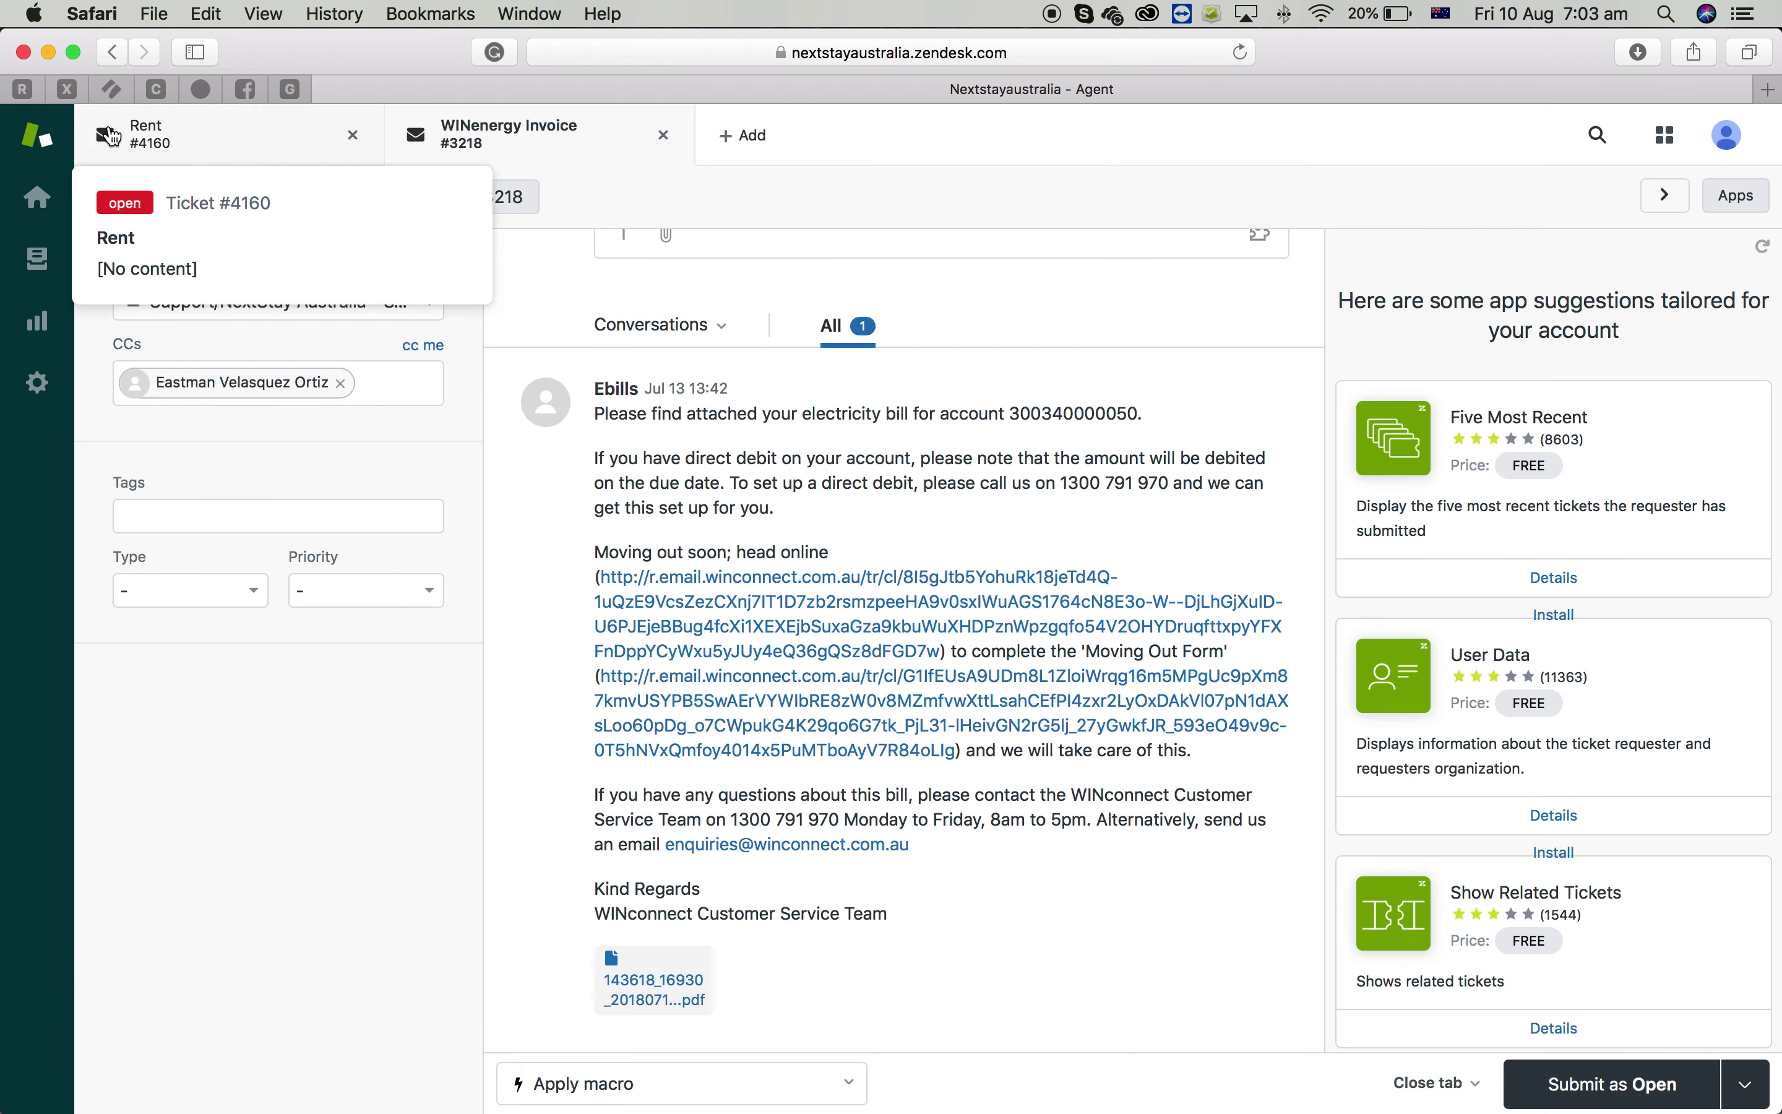
click(112, 89)
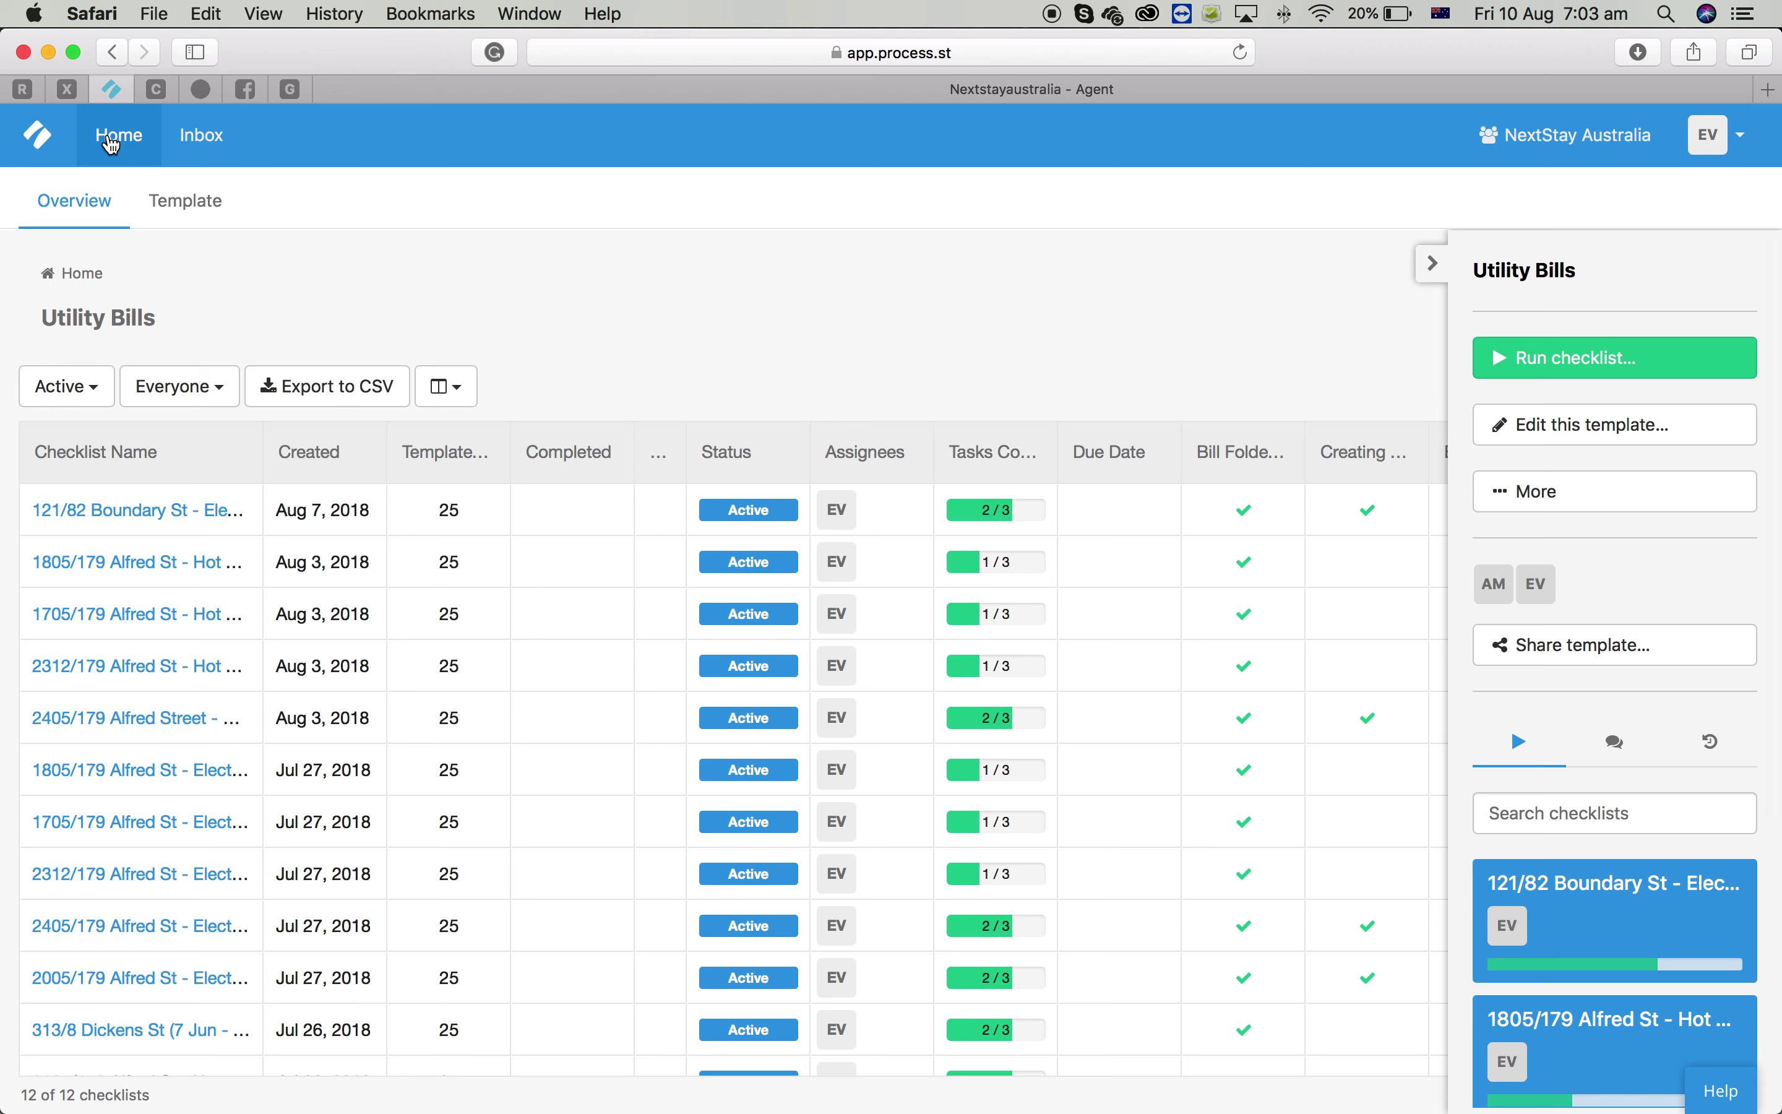
click(112, 140)
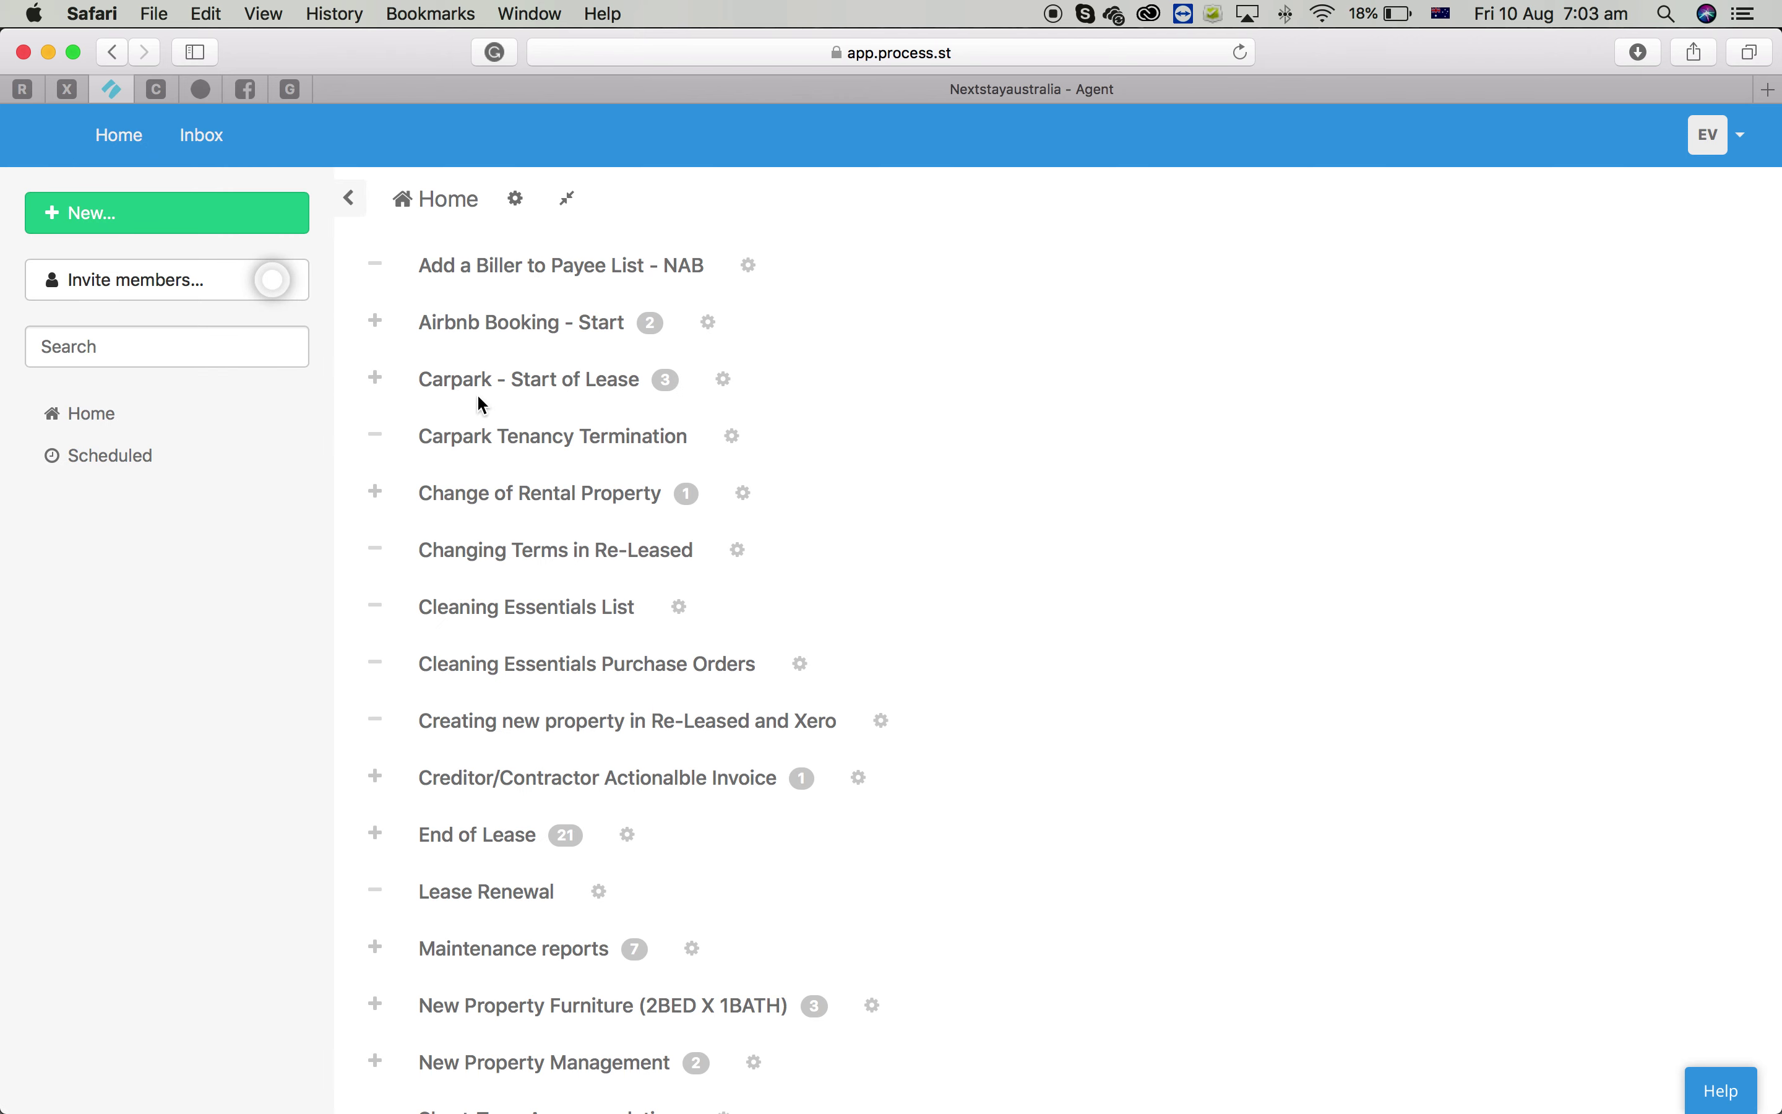
click(279, 337)
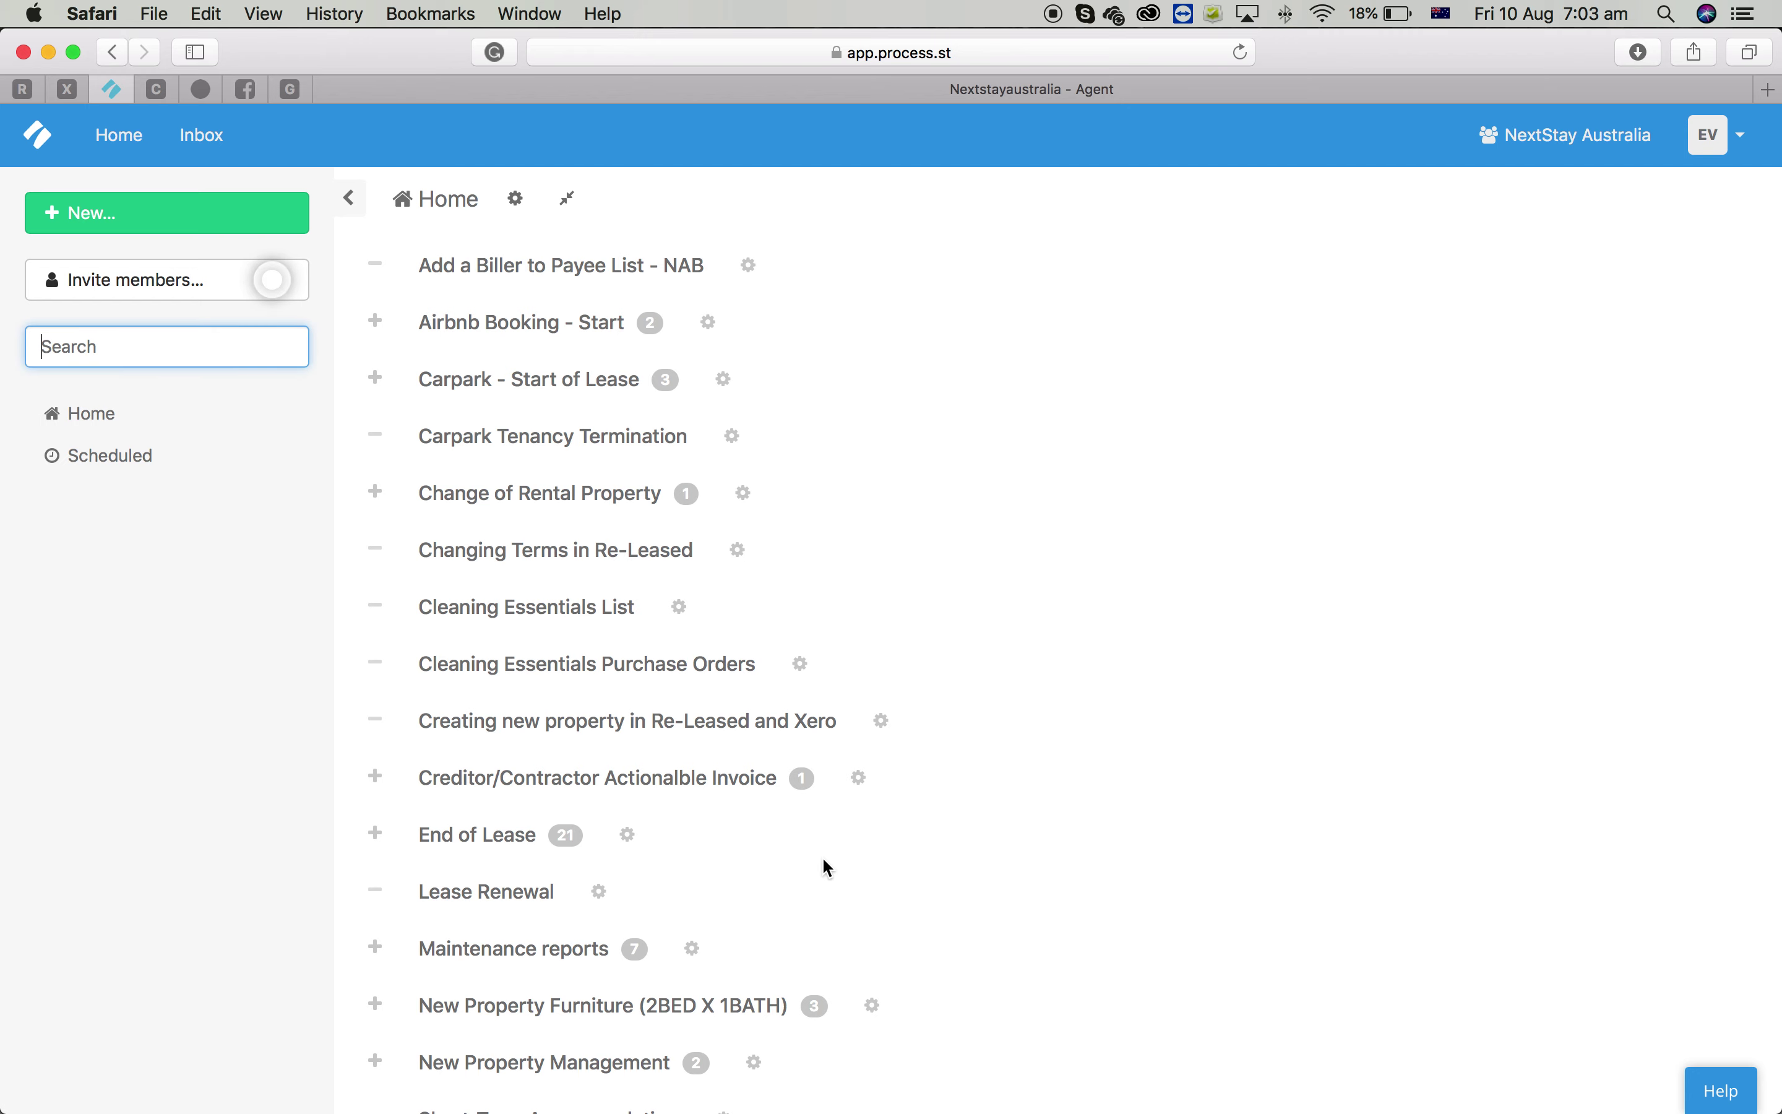
scroll(823, 863, down, 7)
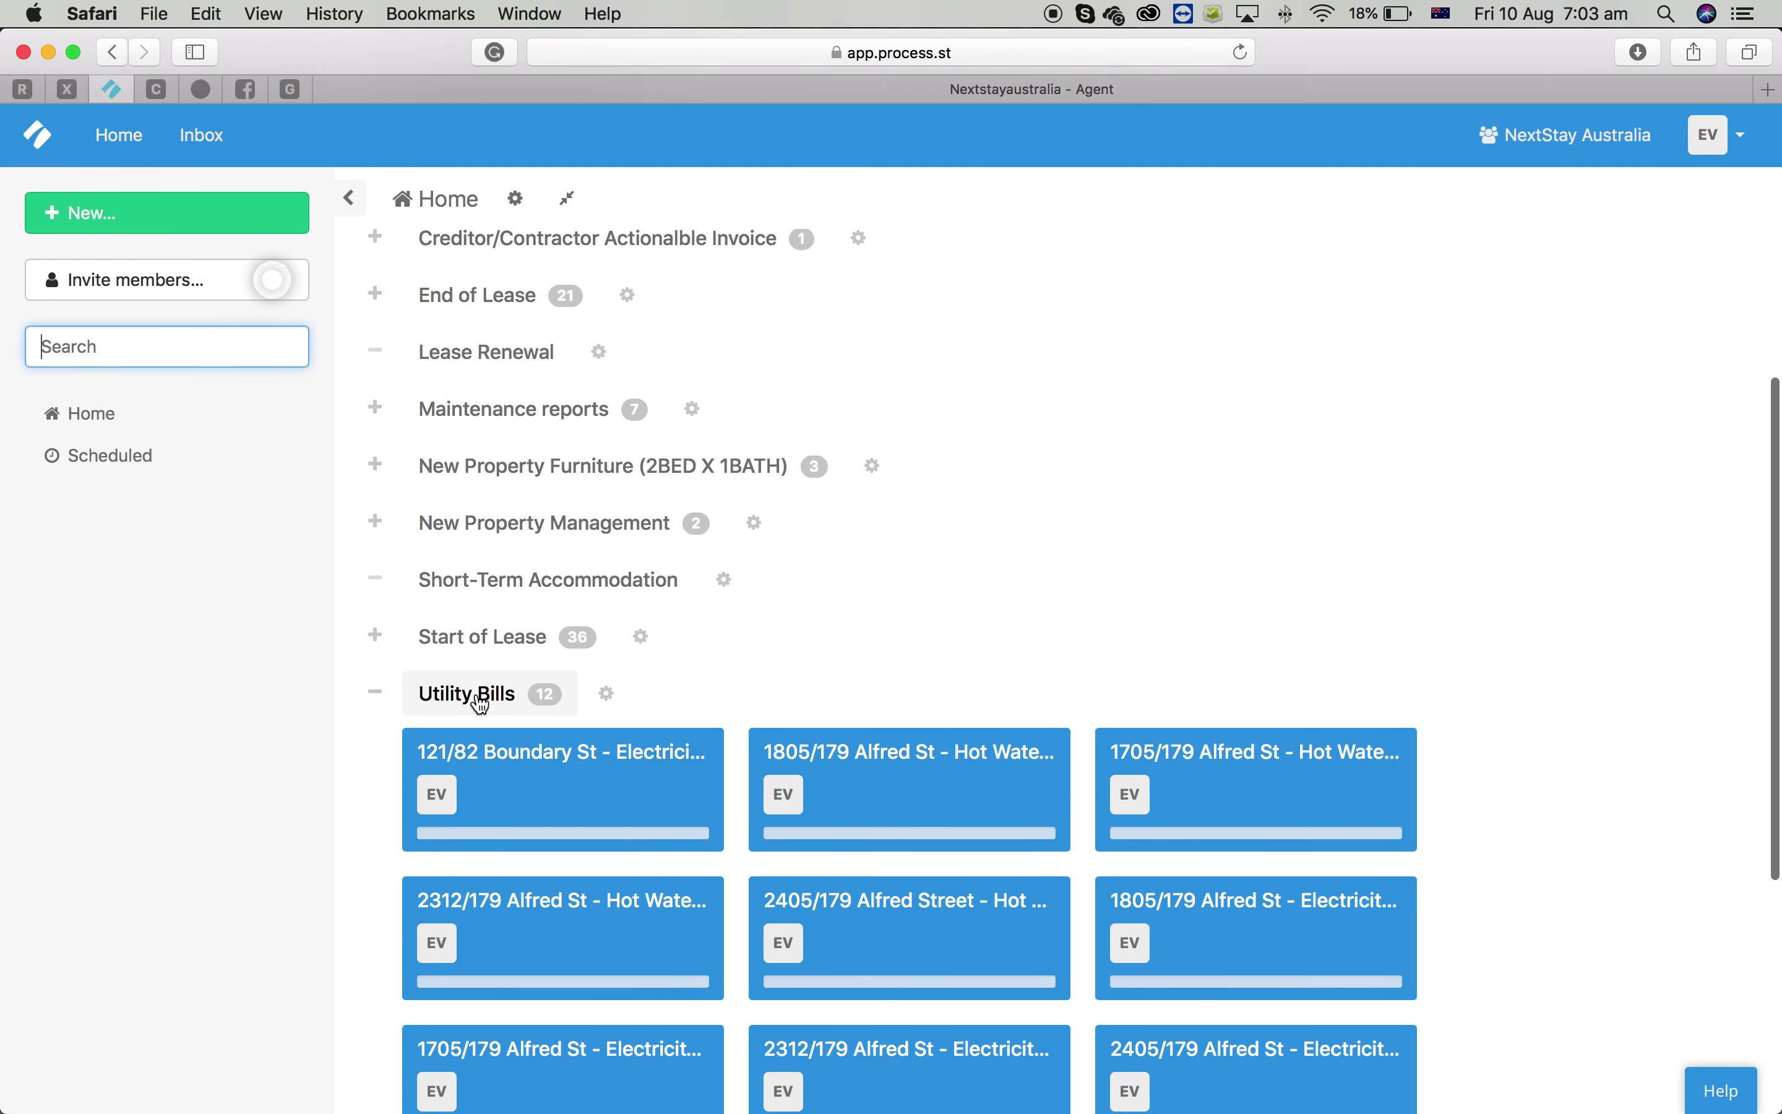
scroll(891, 680, down, 6)
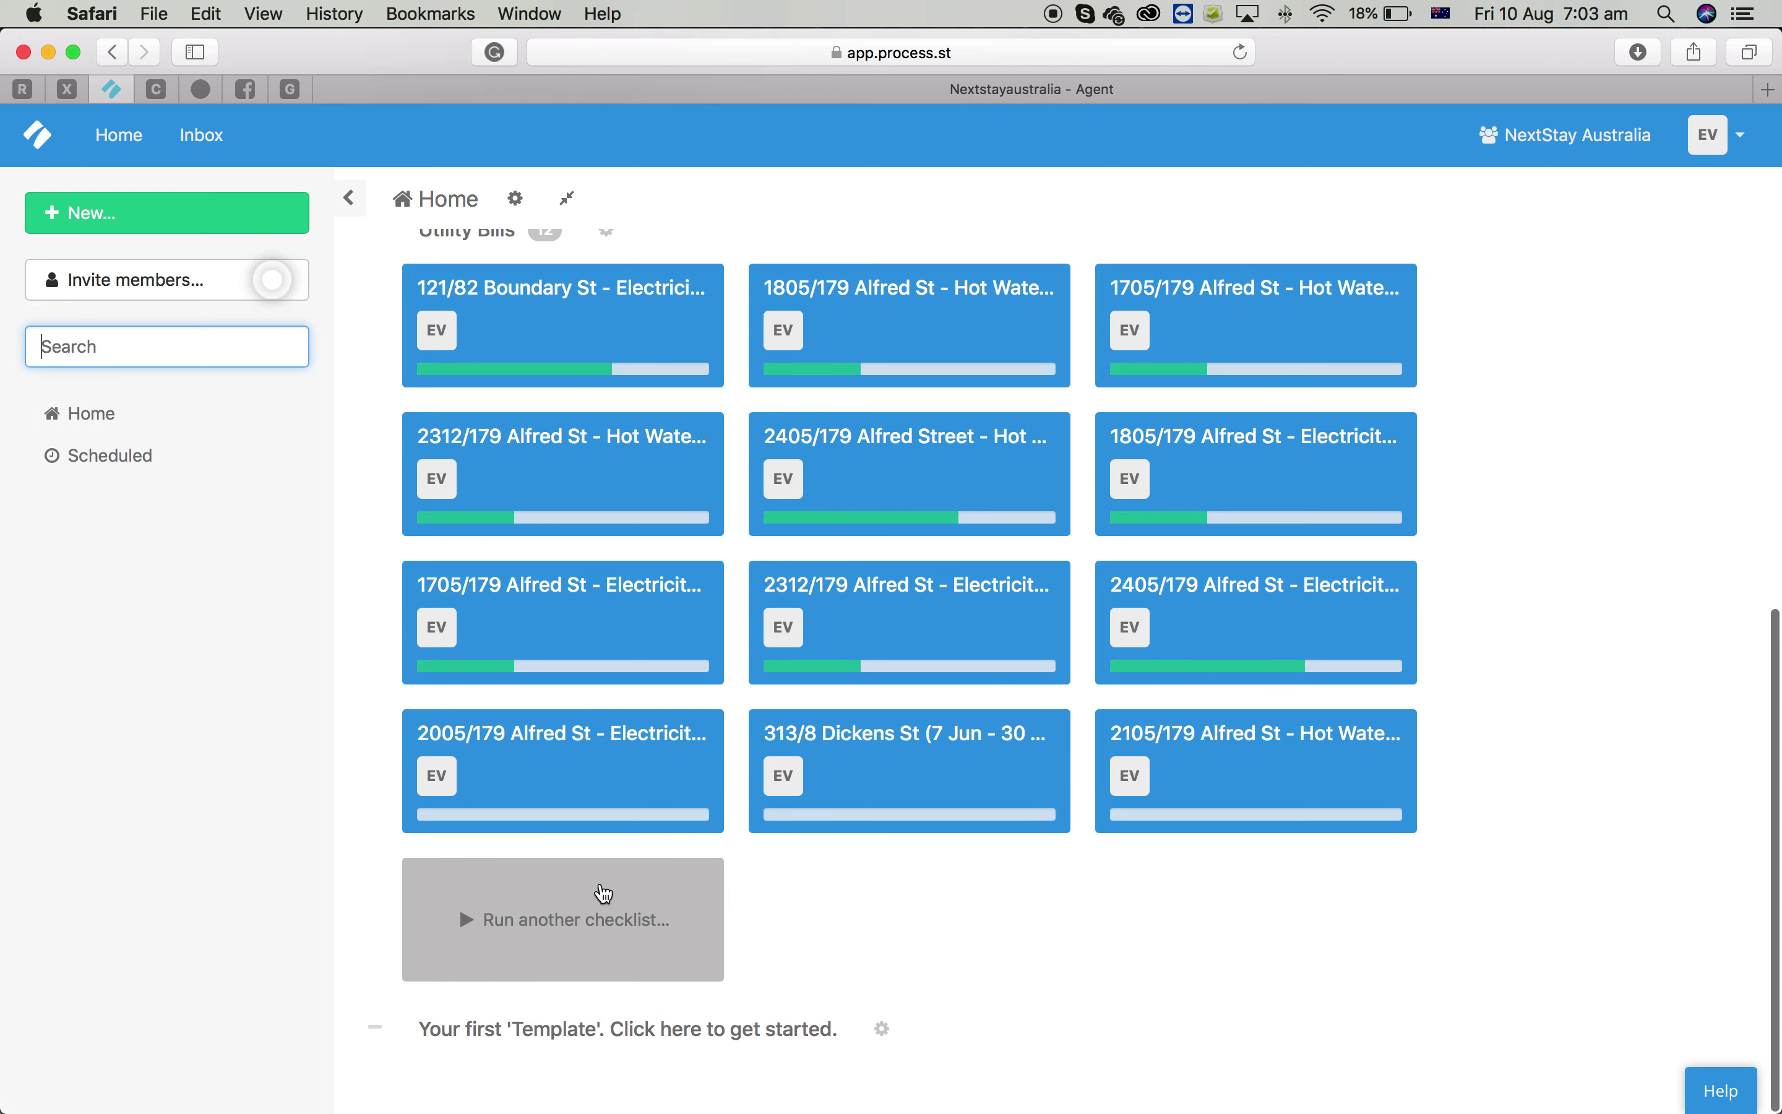
click(604, 893)
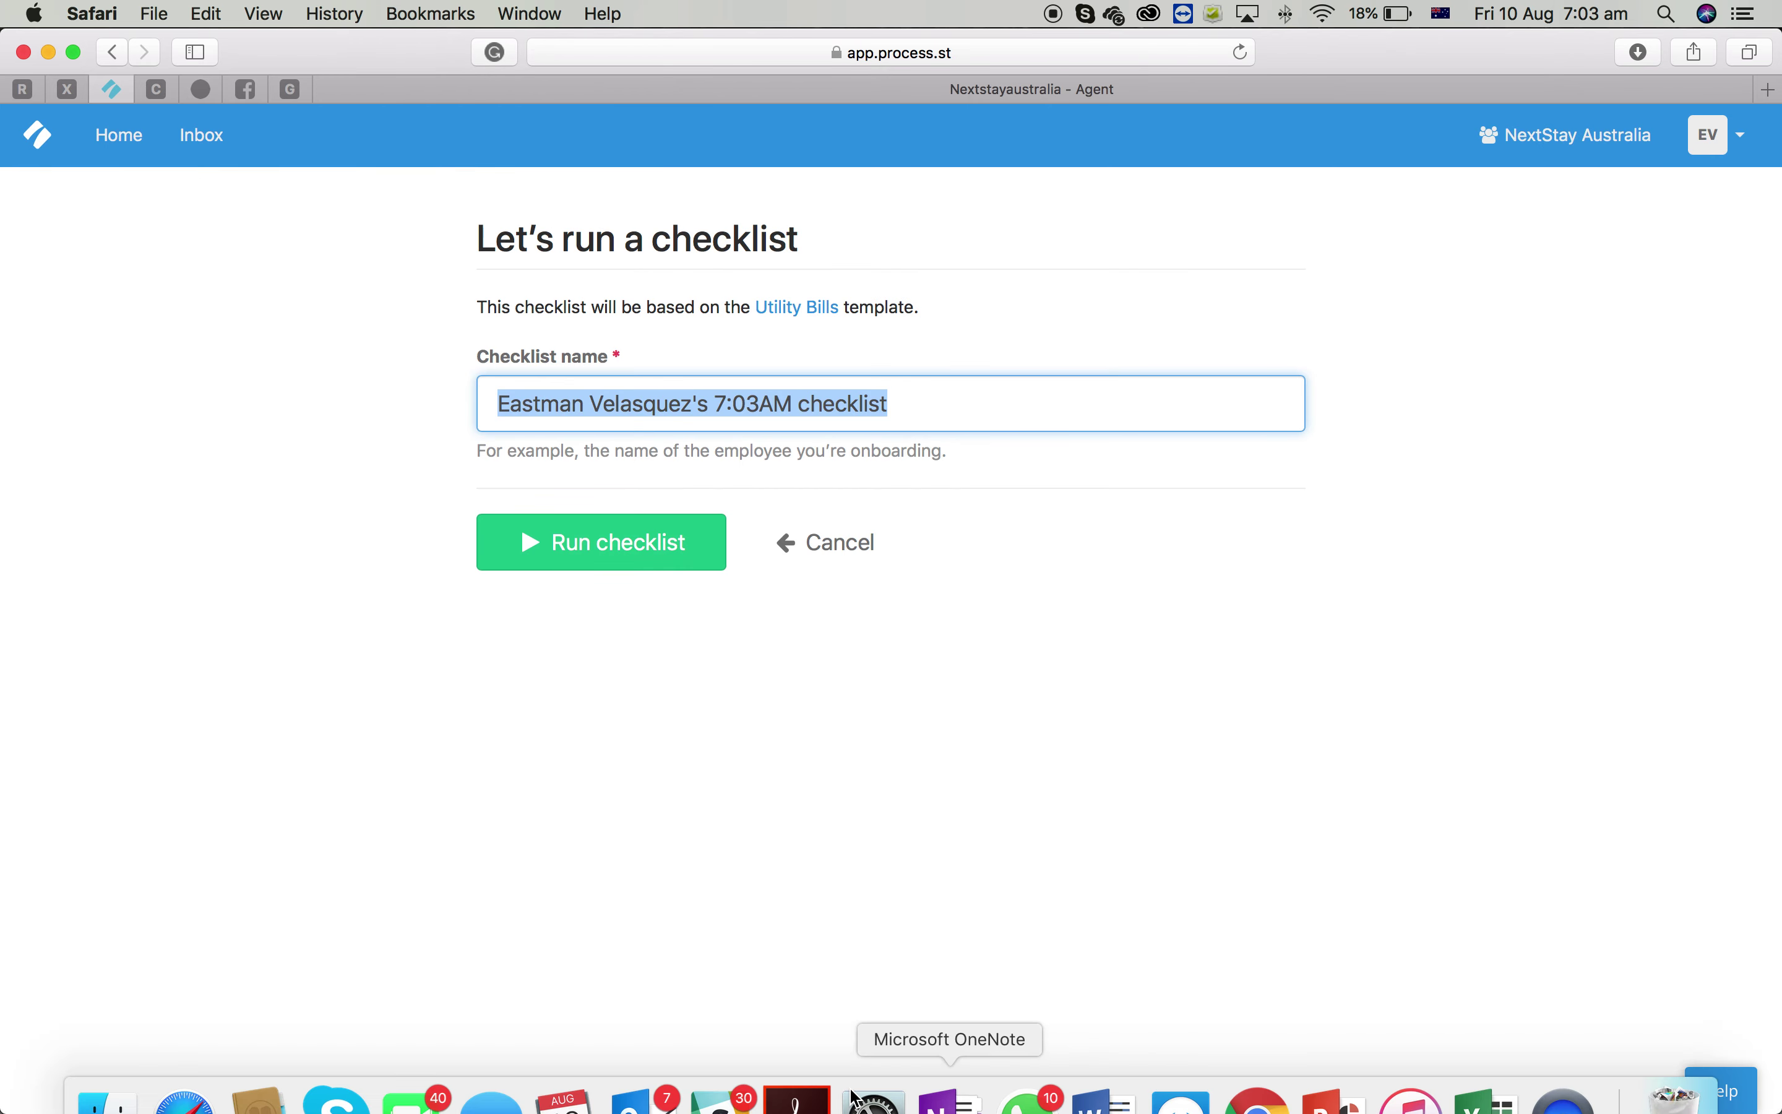
Type the property address from the electricity bill into Checklist name
click(810, 1075)
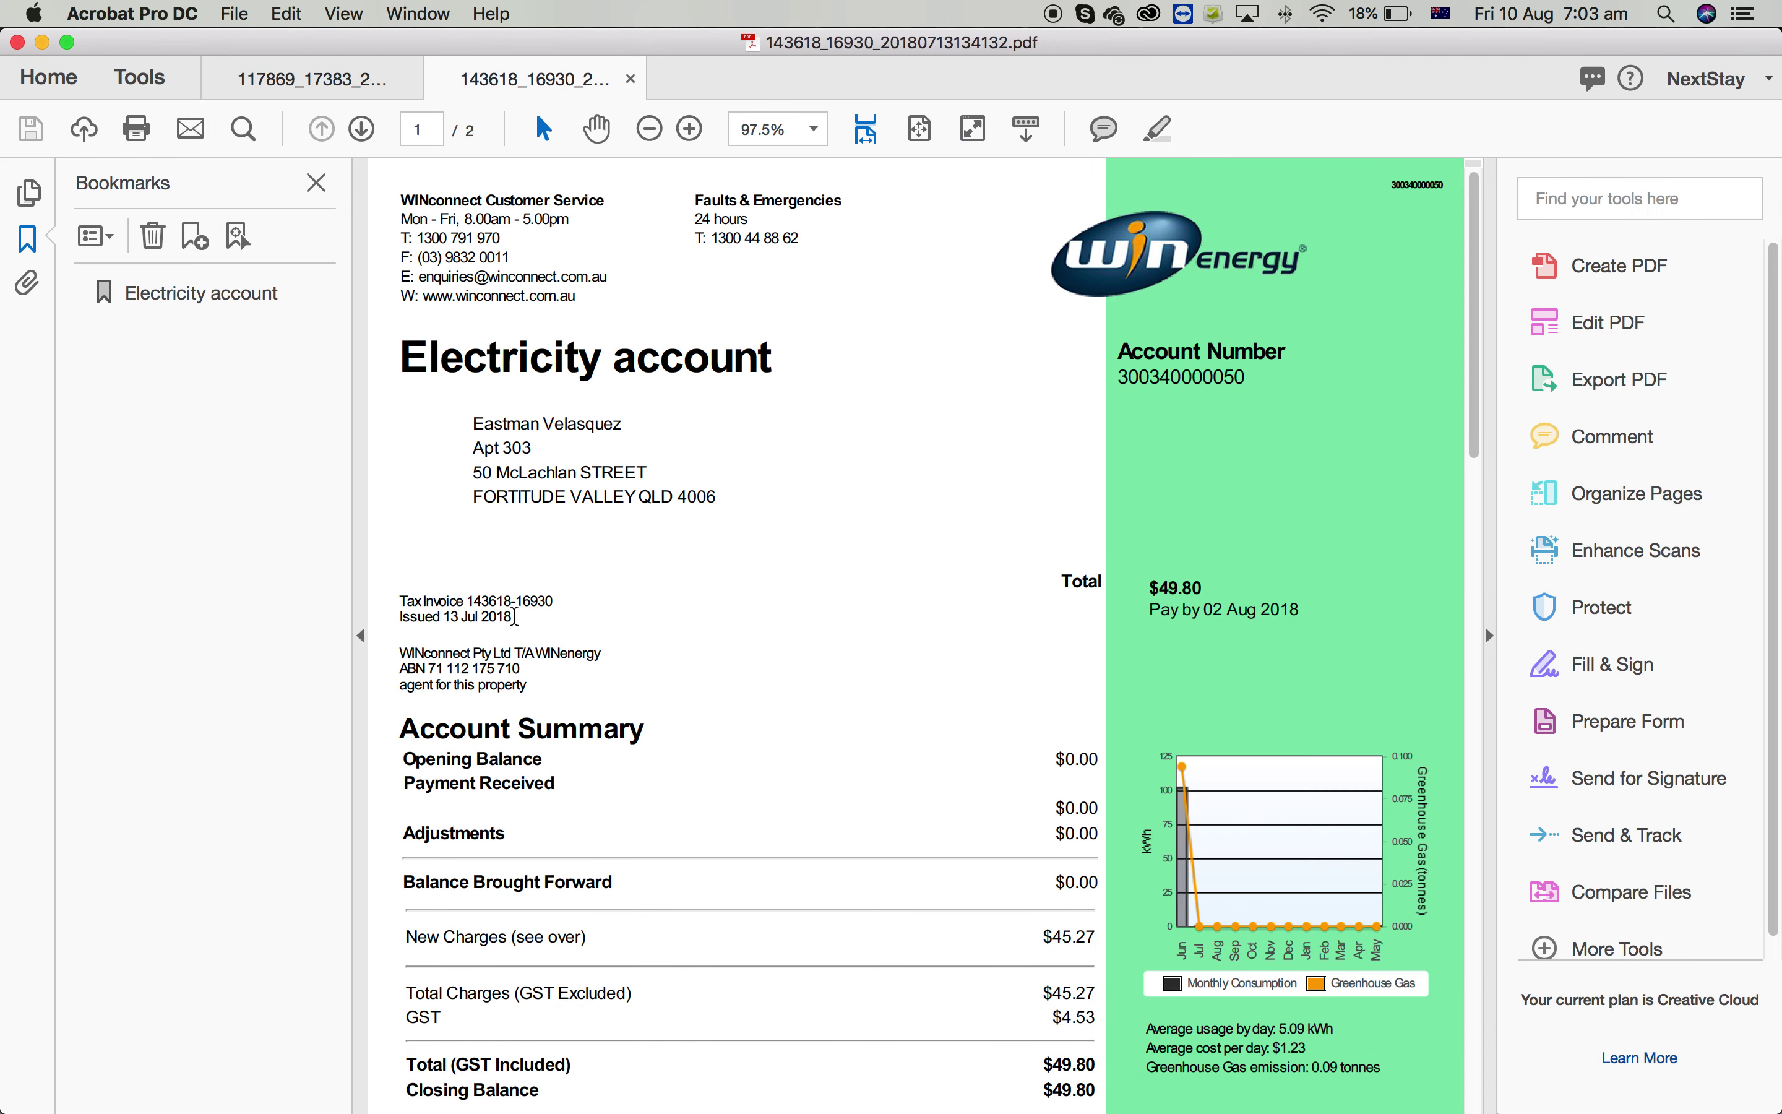
scroll(983, 836, down, 3)
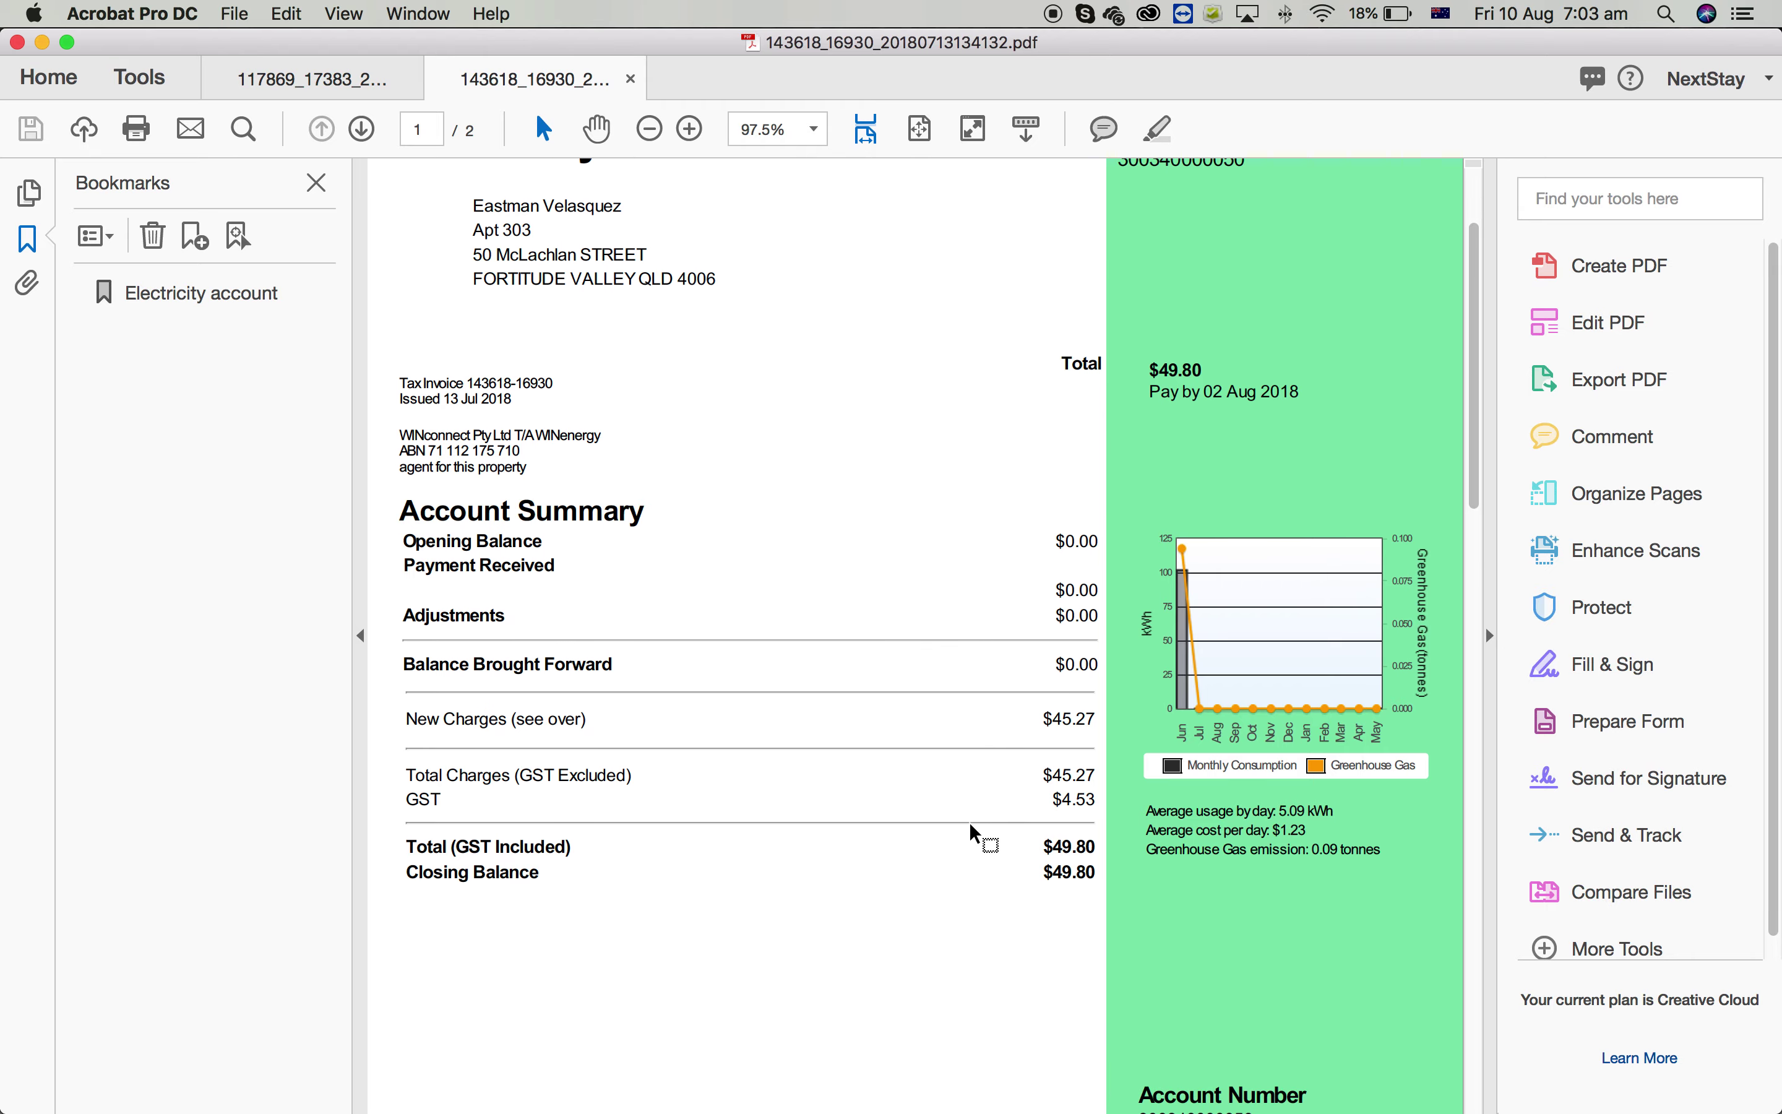
scroll(756, 537, up, 2)
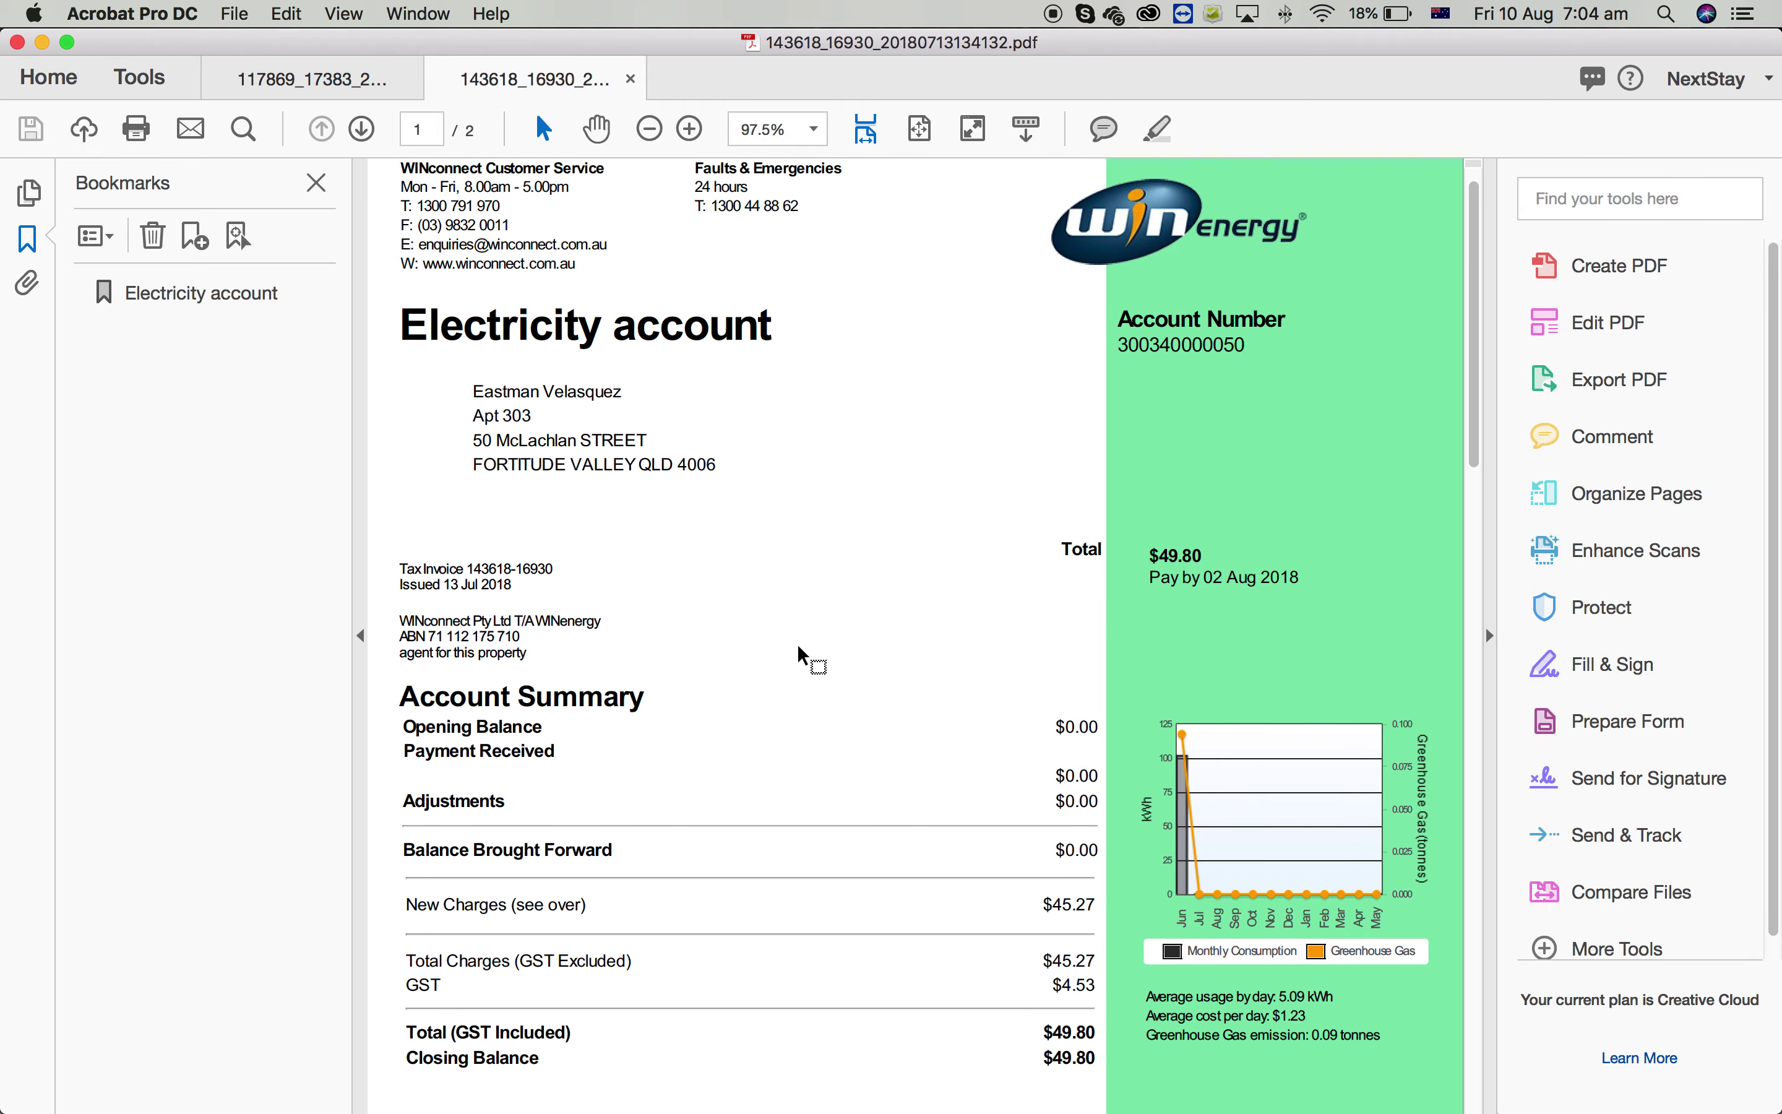
key(ctrl+Up)
click(1537, 883)
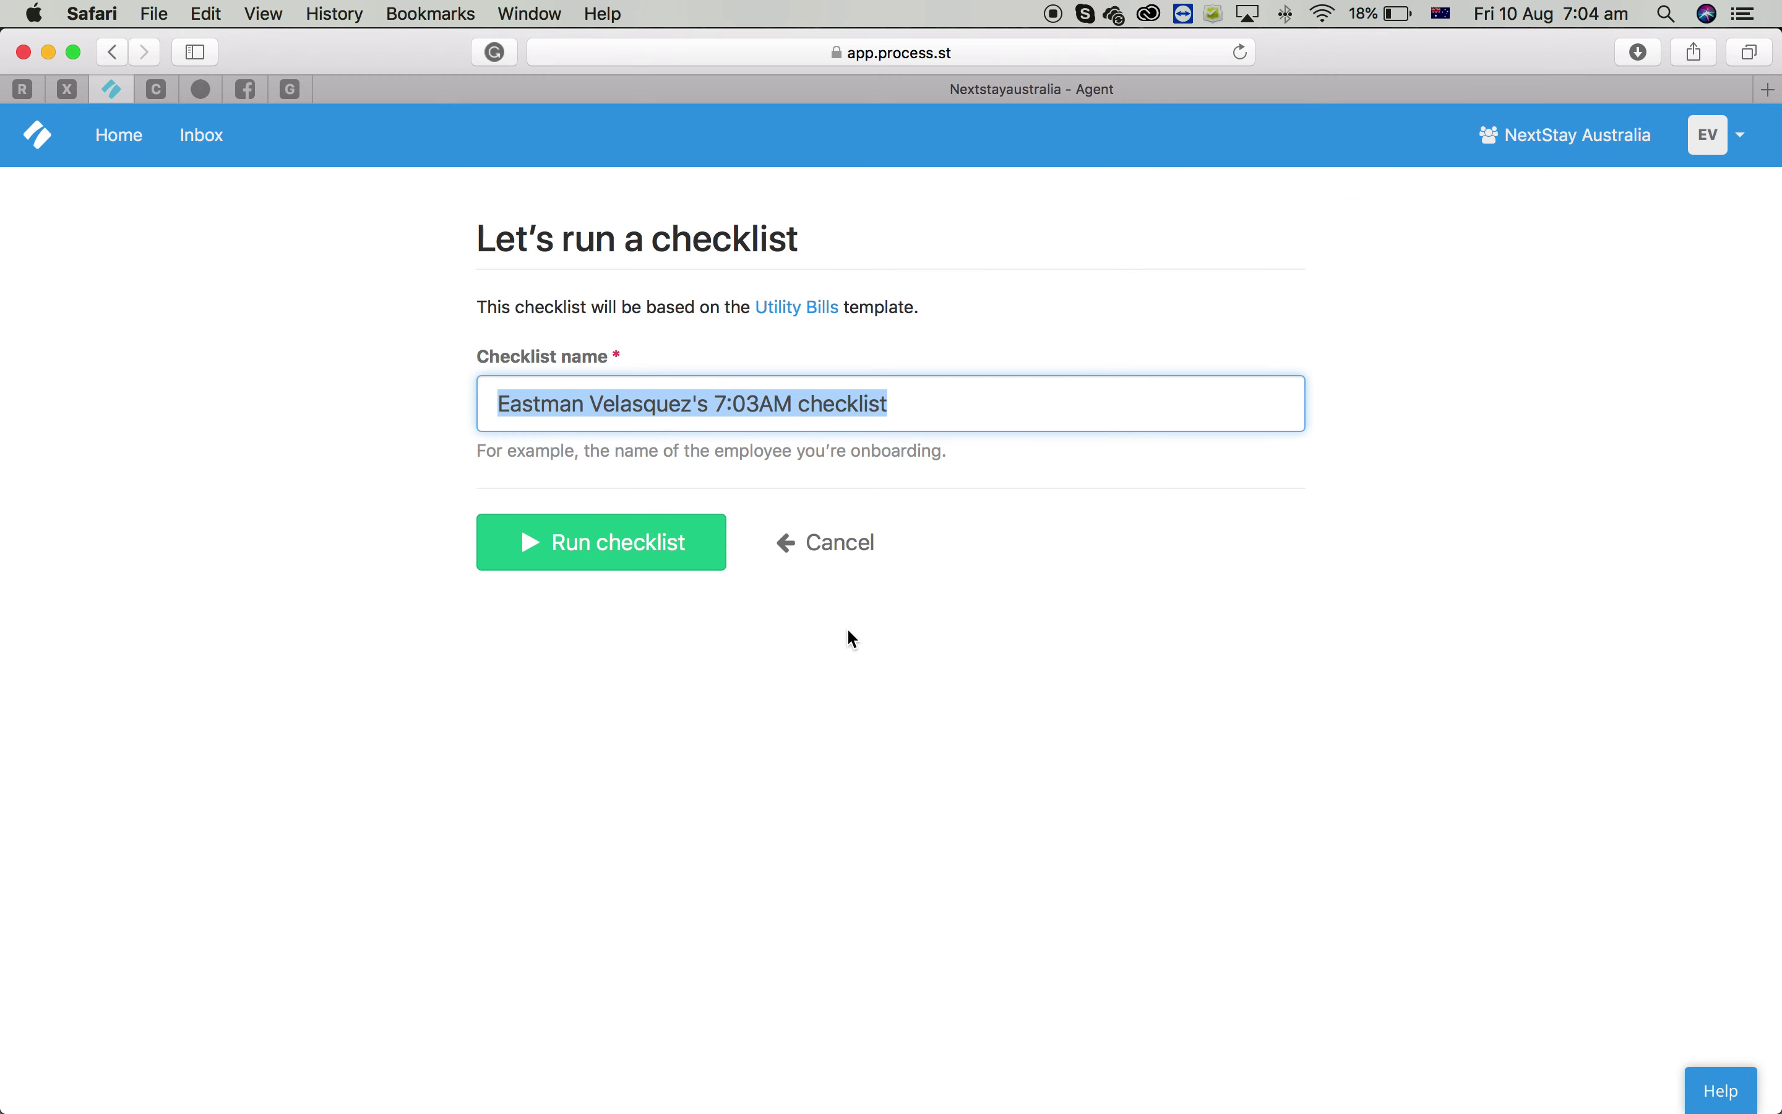
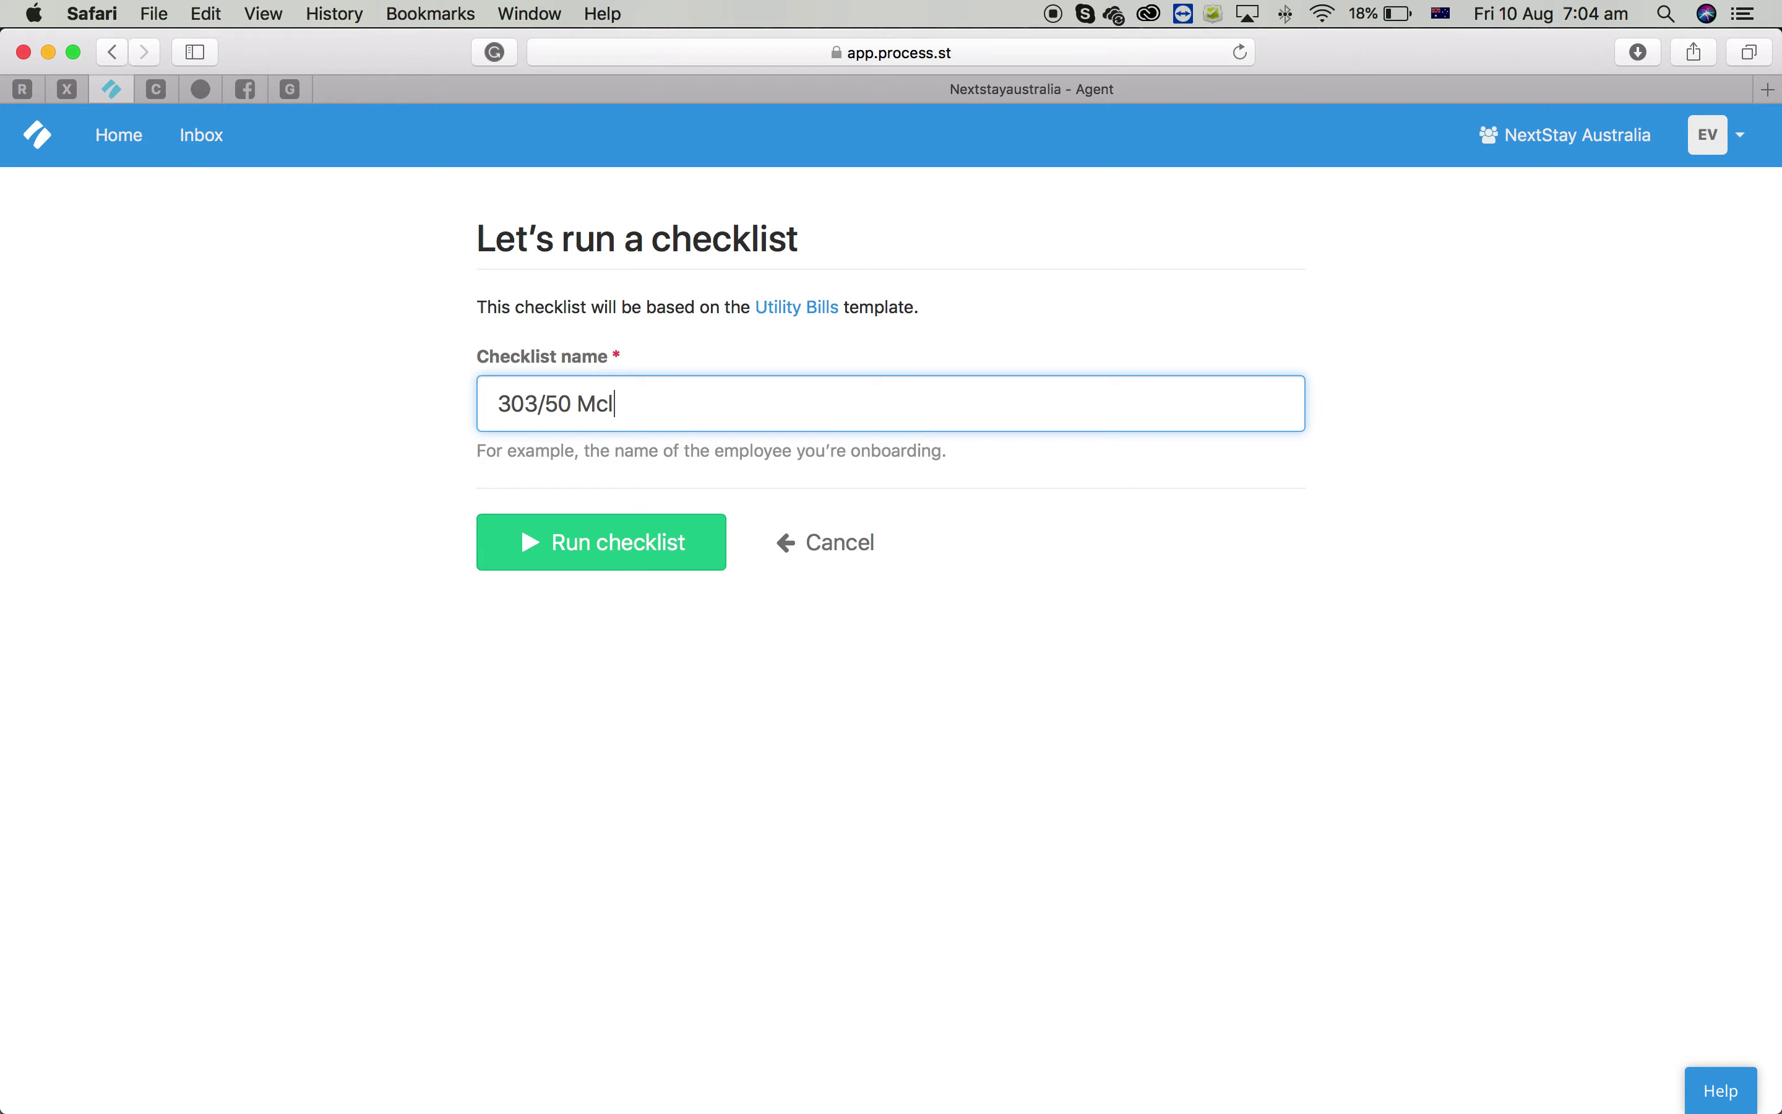
Append the billing period 11 Jun - 30 Jun 2018 to the name and run the checklist
key(ctrl+Up)
click(1505, 813)
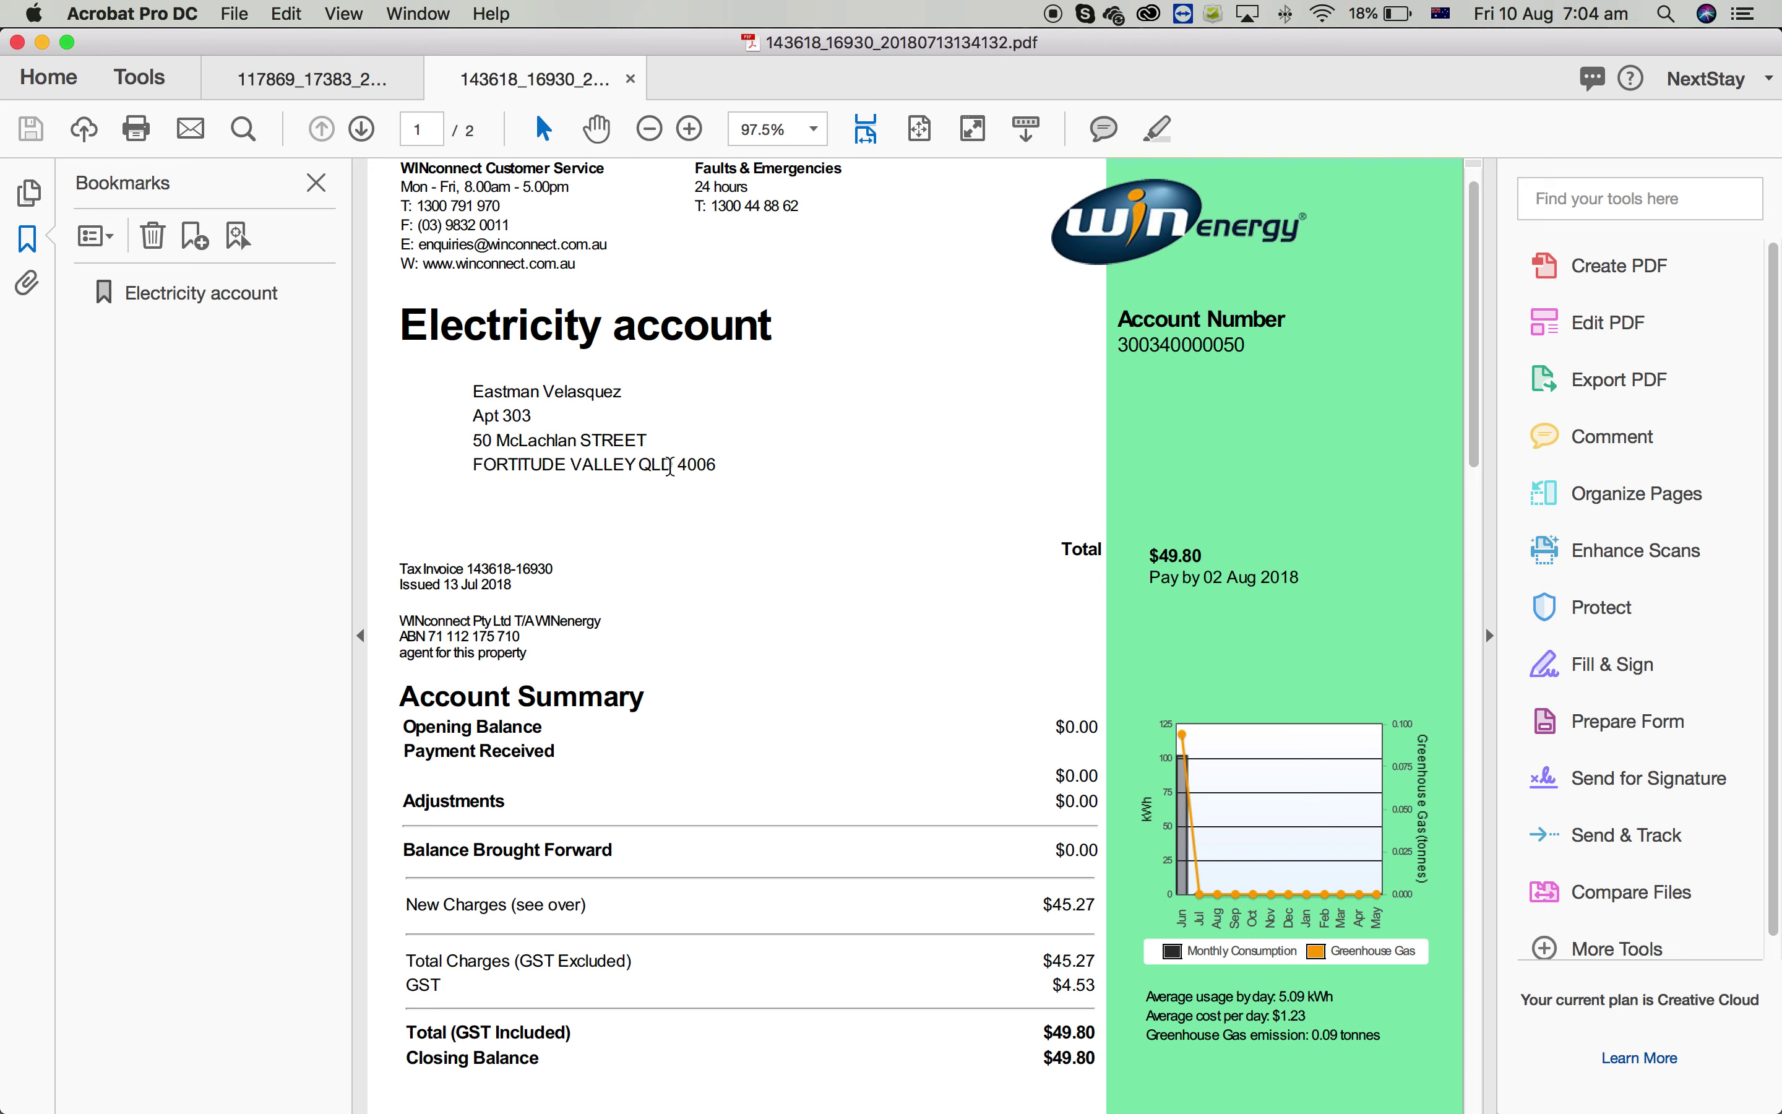
scroll(670, 468, up, 1)
scroll(785, 941, down, 2)
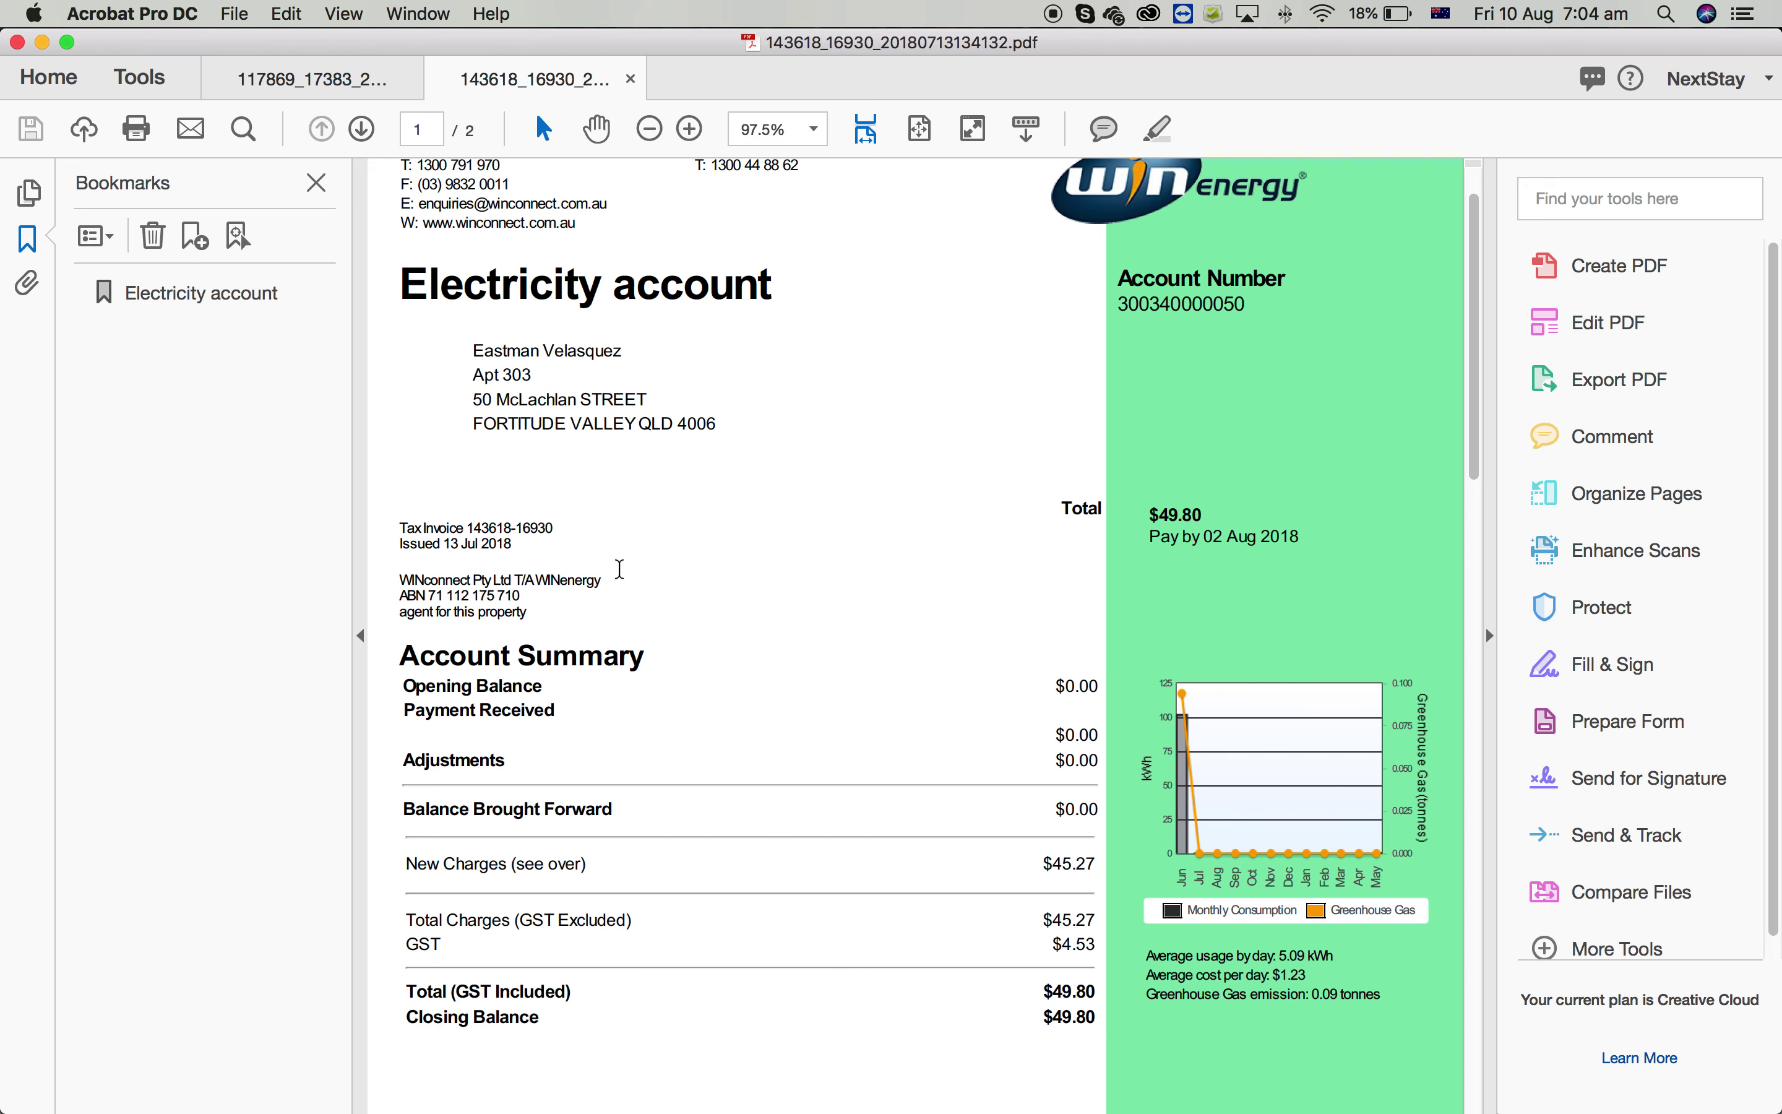
scroll(651, 1061, down, 10)
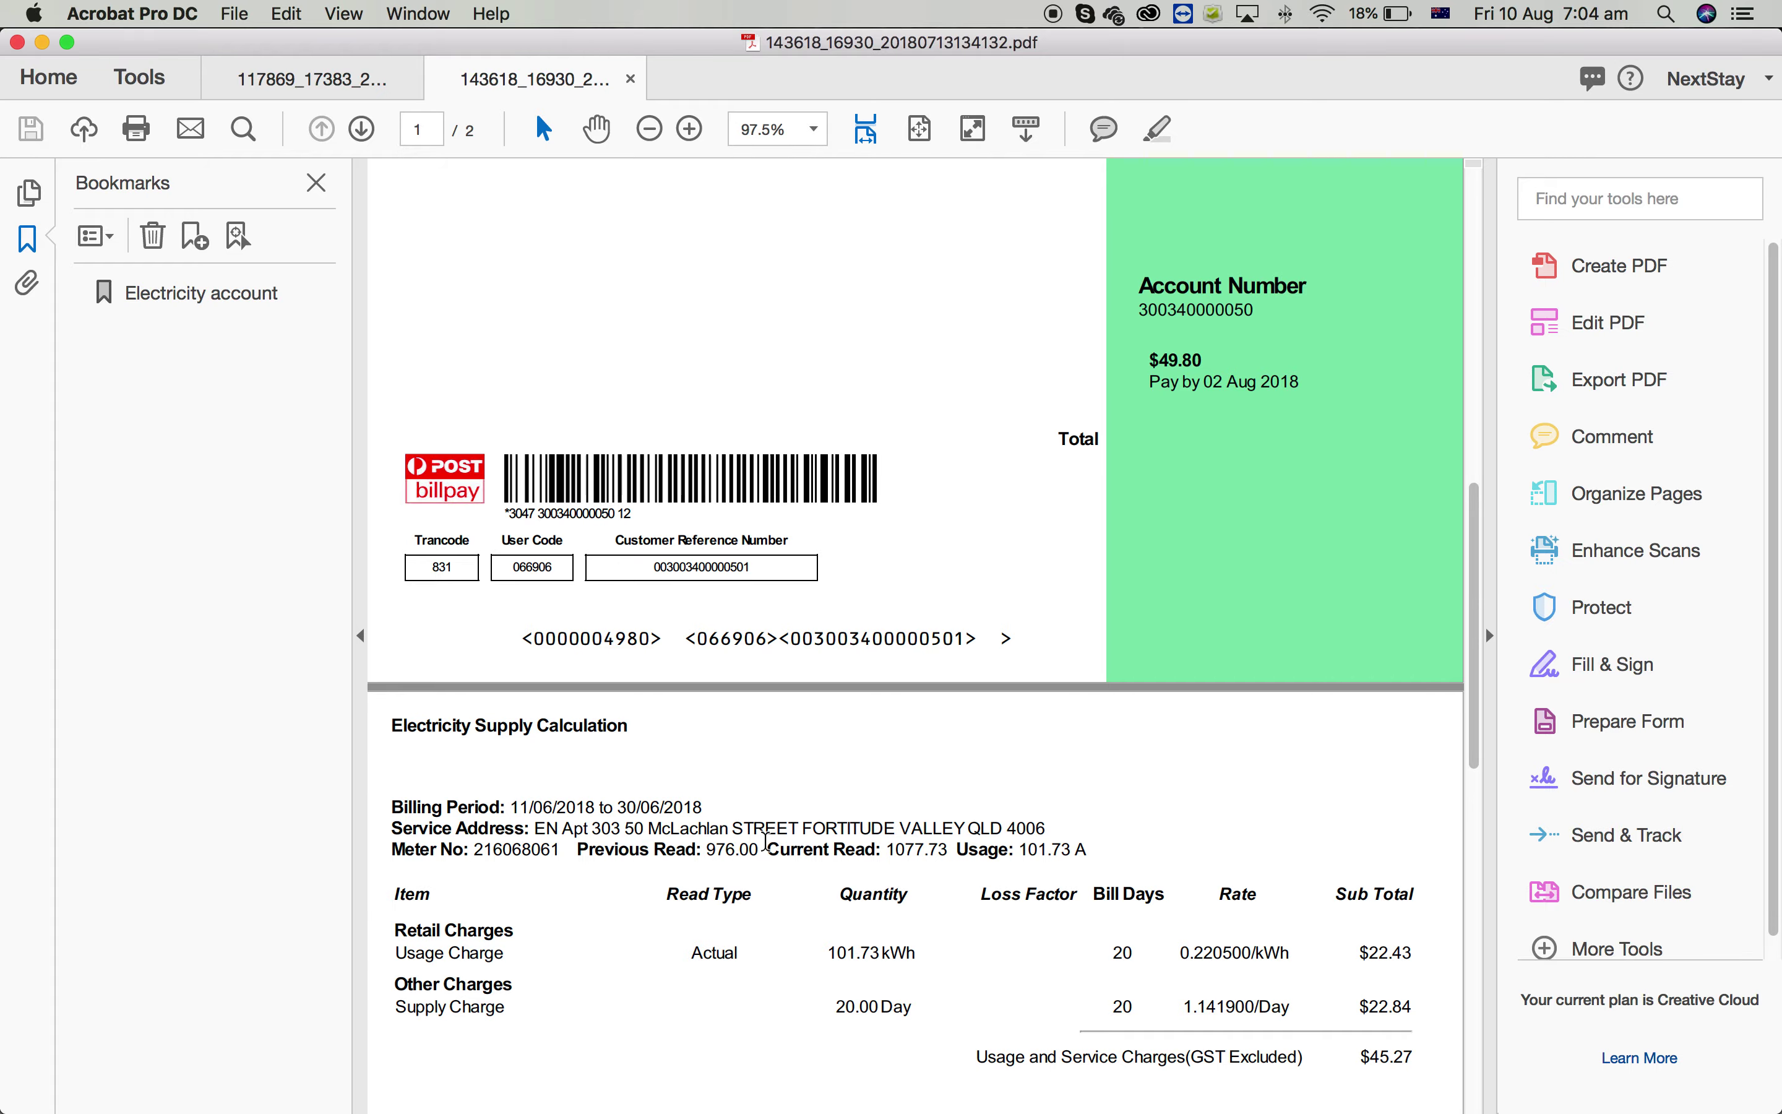
key(ctrl+Up)
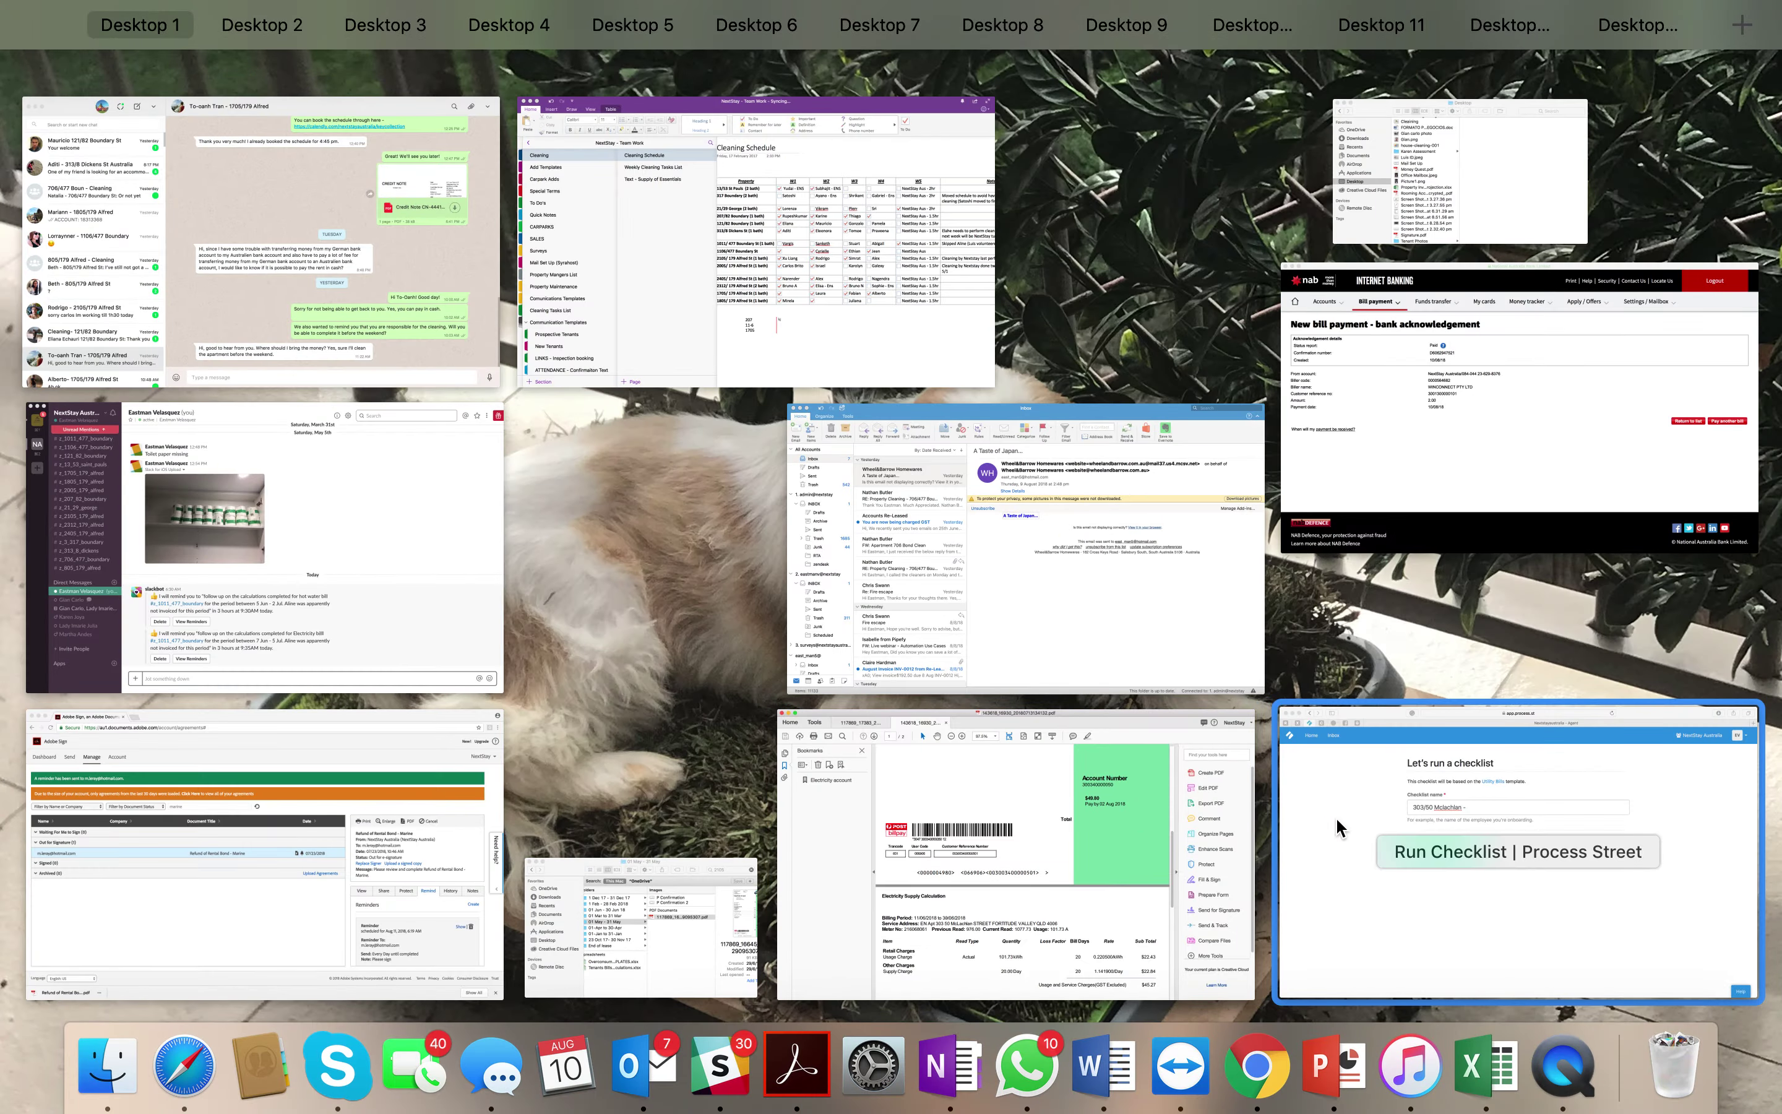
click(1336, 829)
text(11)
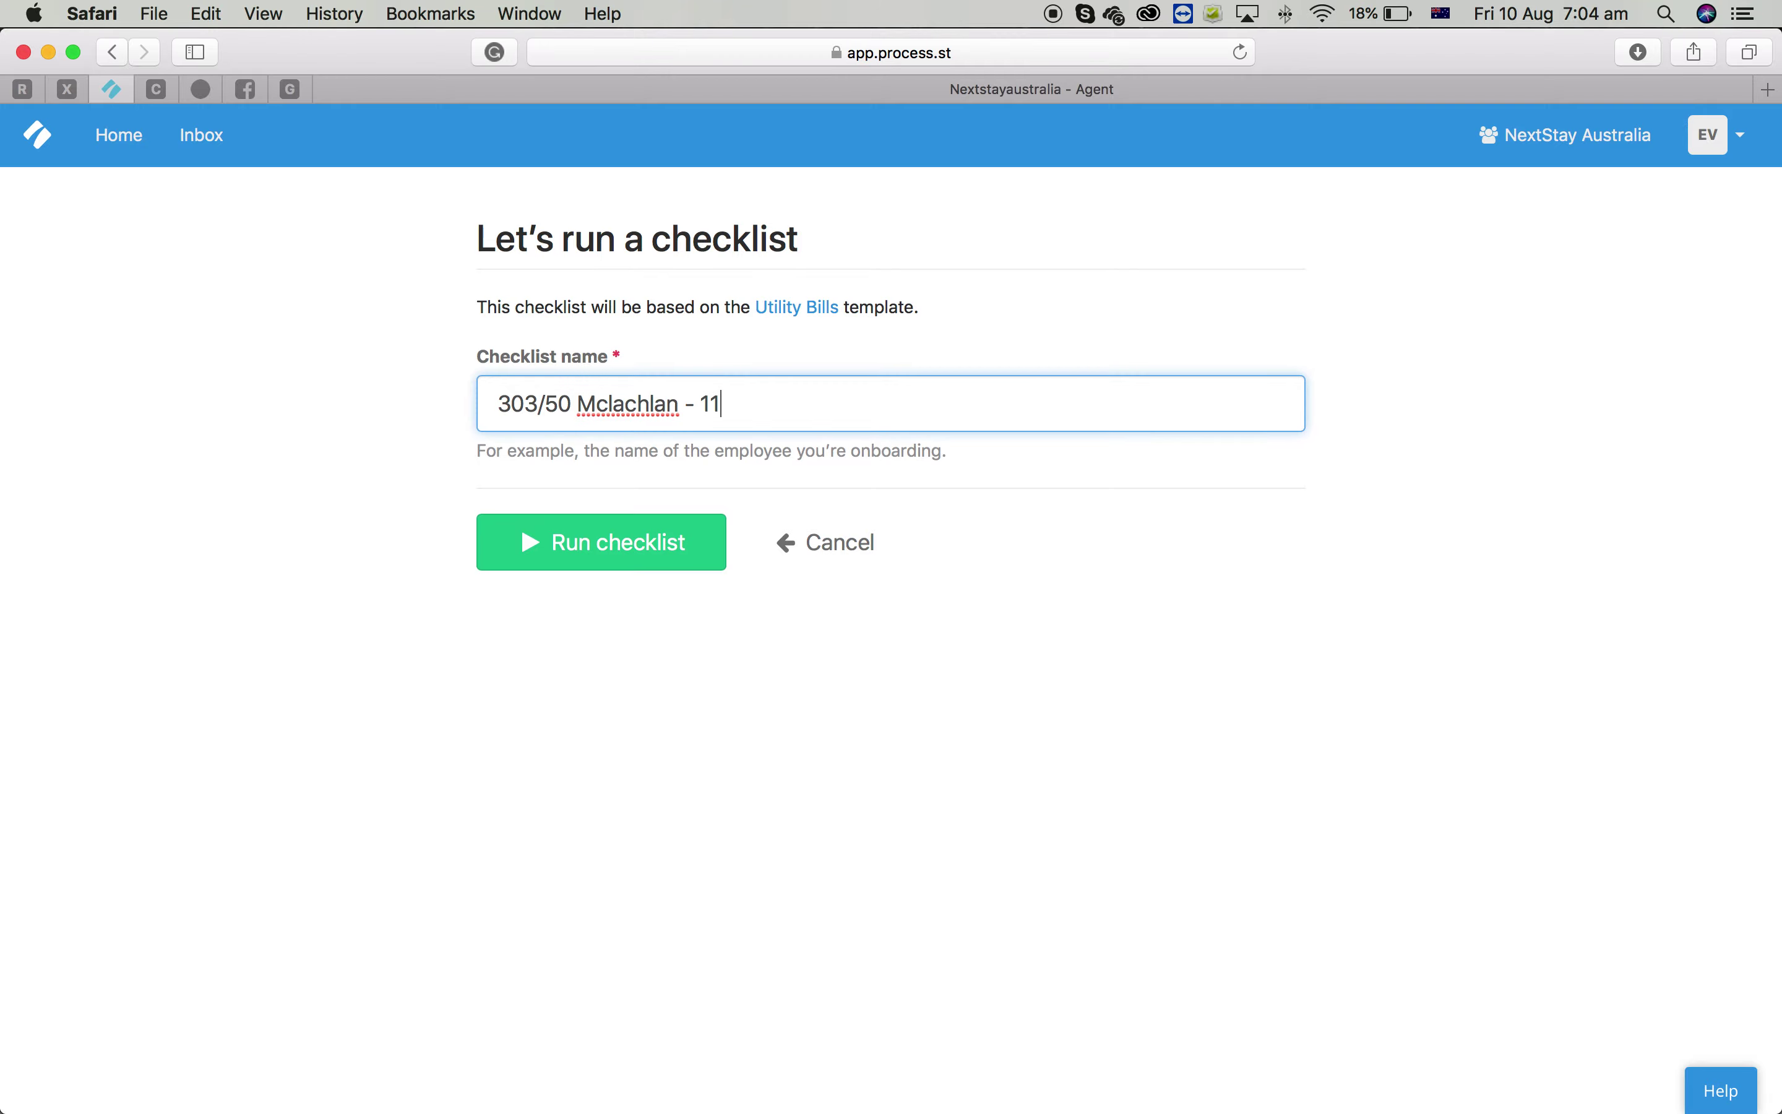
key(ctrl+Up)
click(1392, 857)
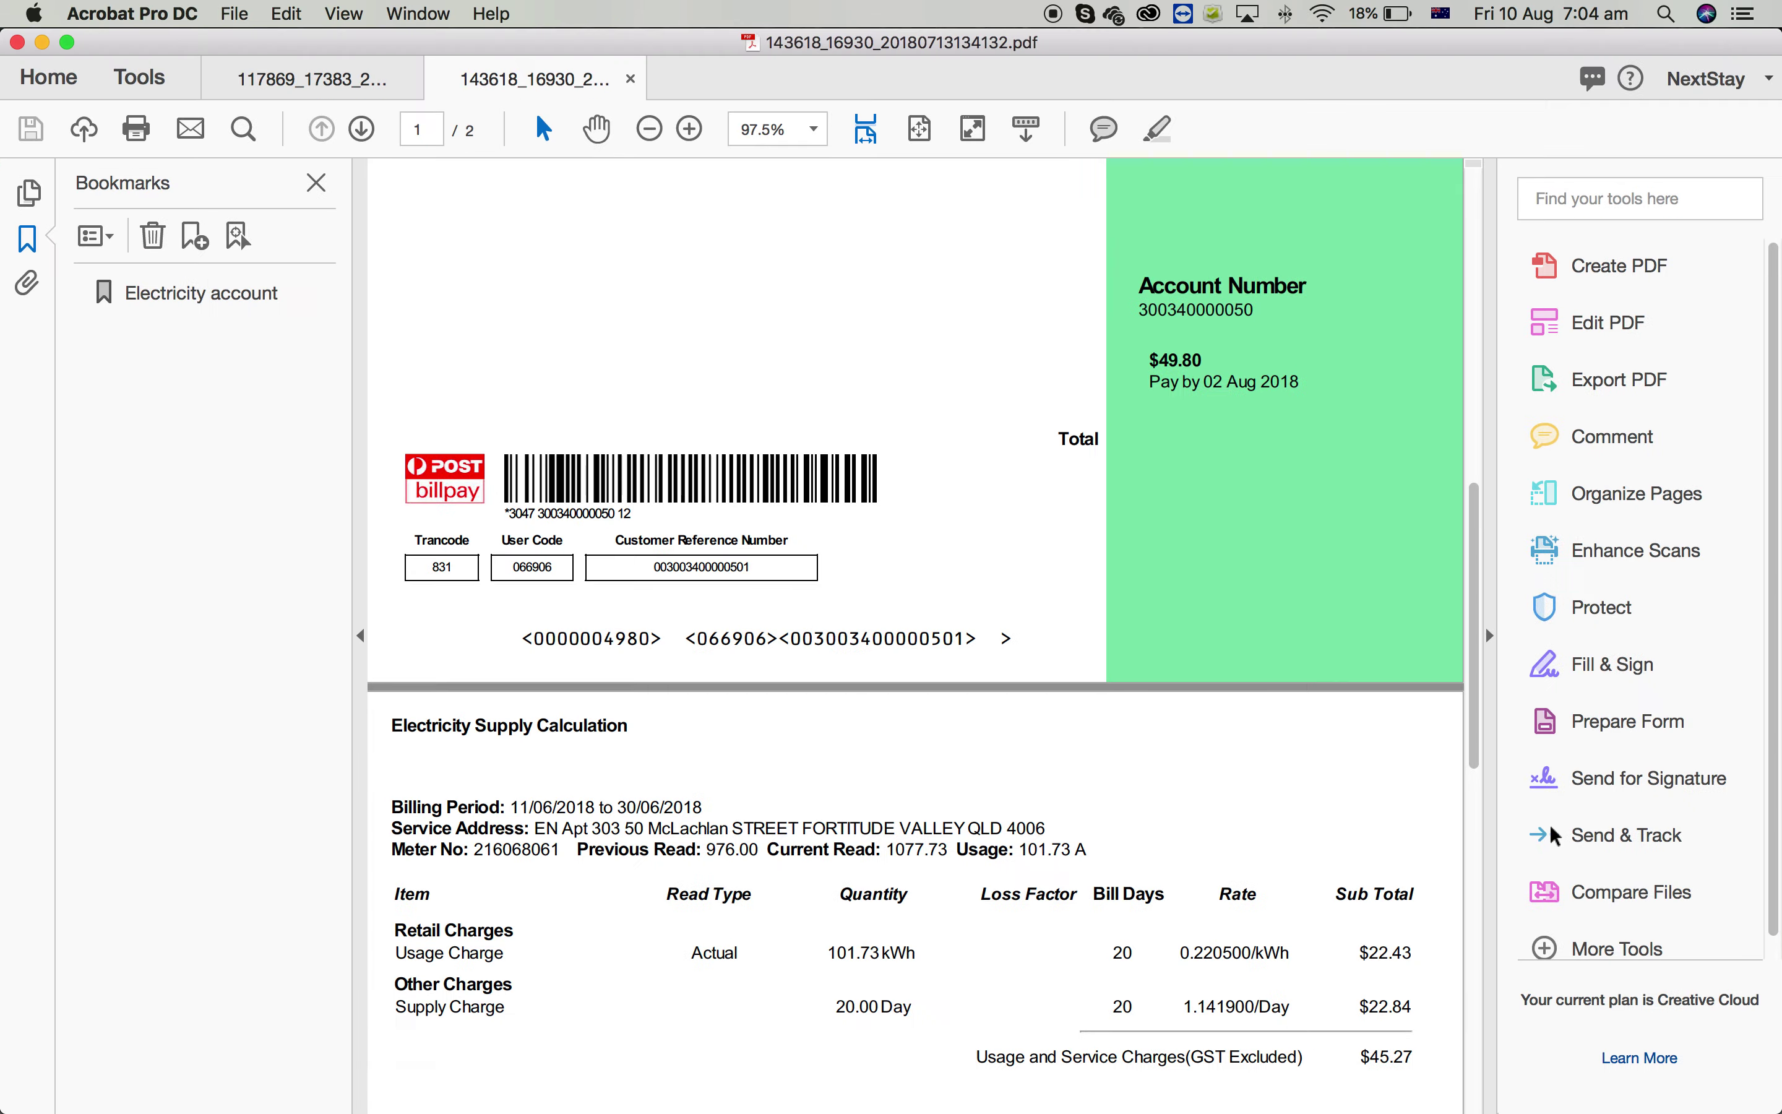
key(ctrl+Up)
click(1503, 827)
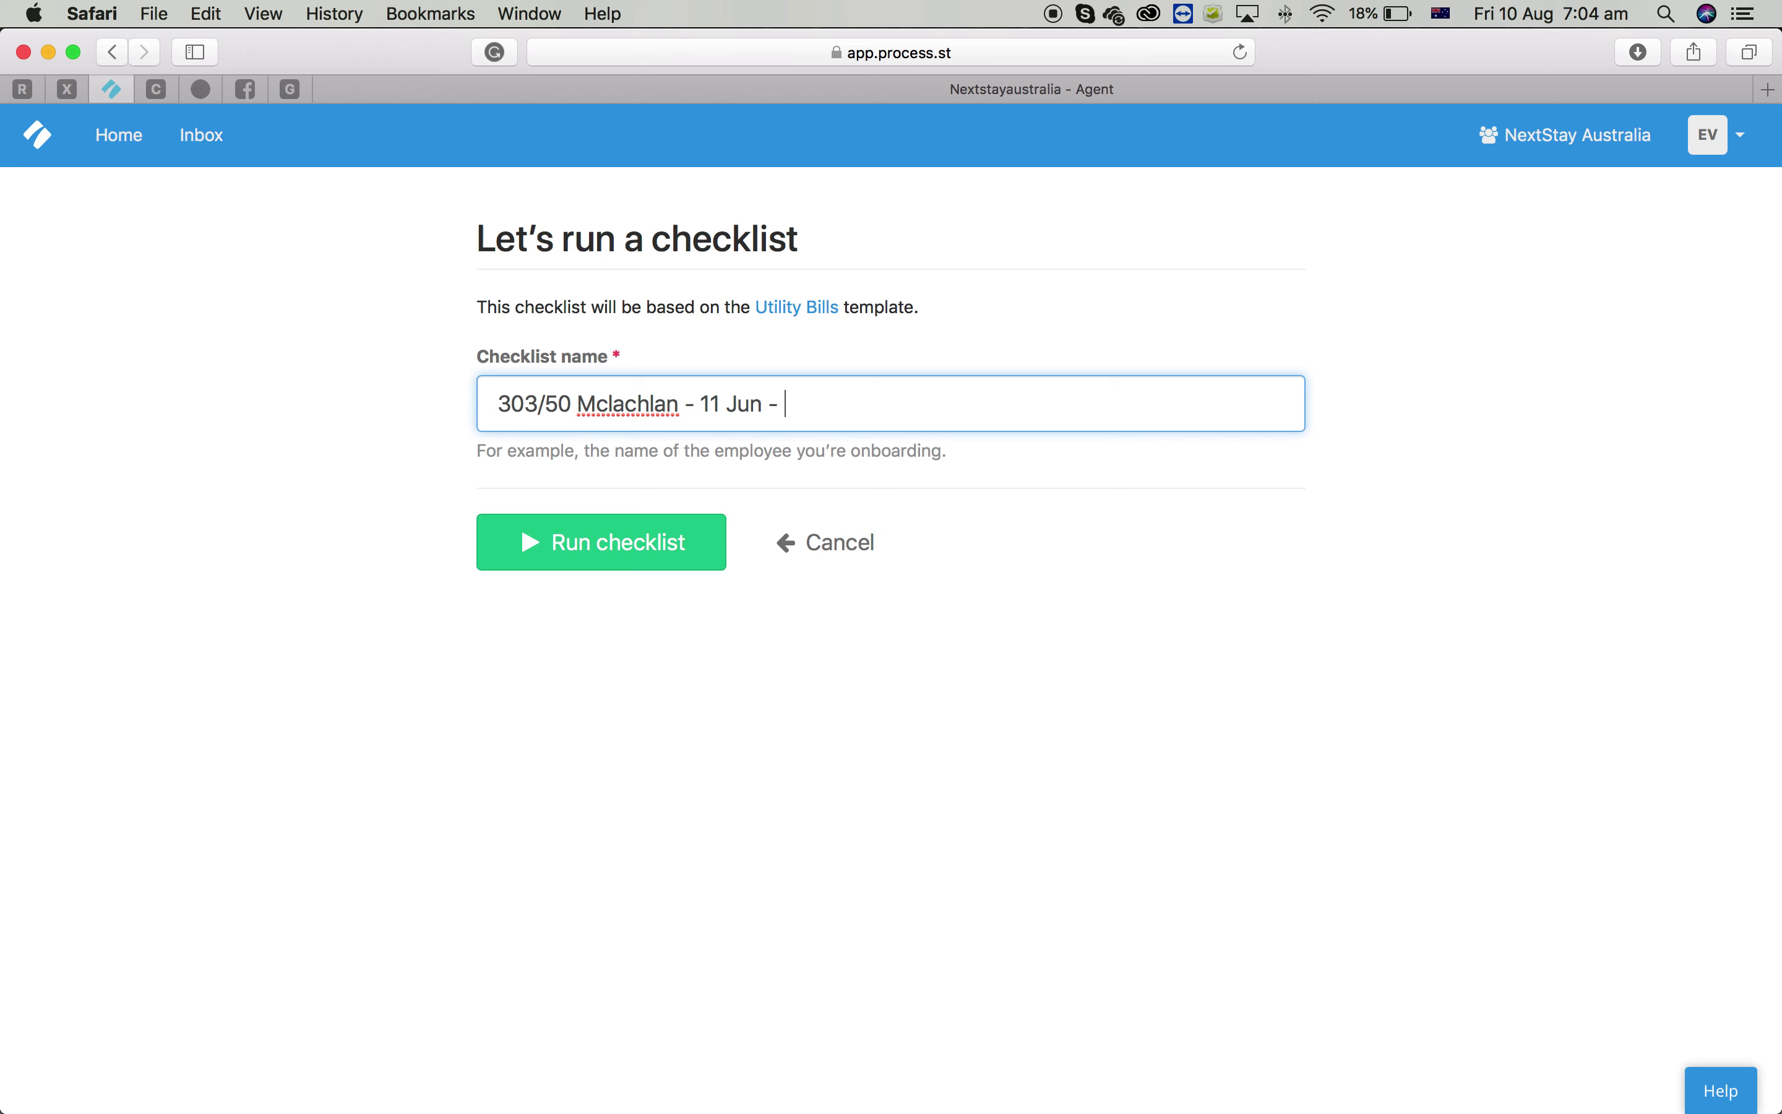
text(30 Jun 2018)
click(631, 542)
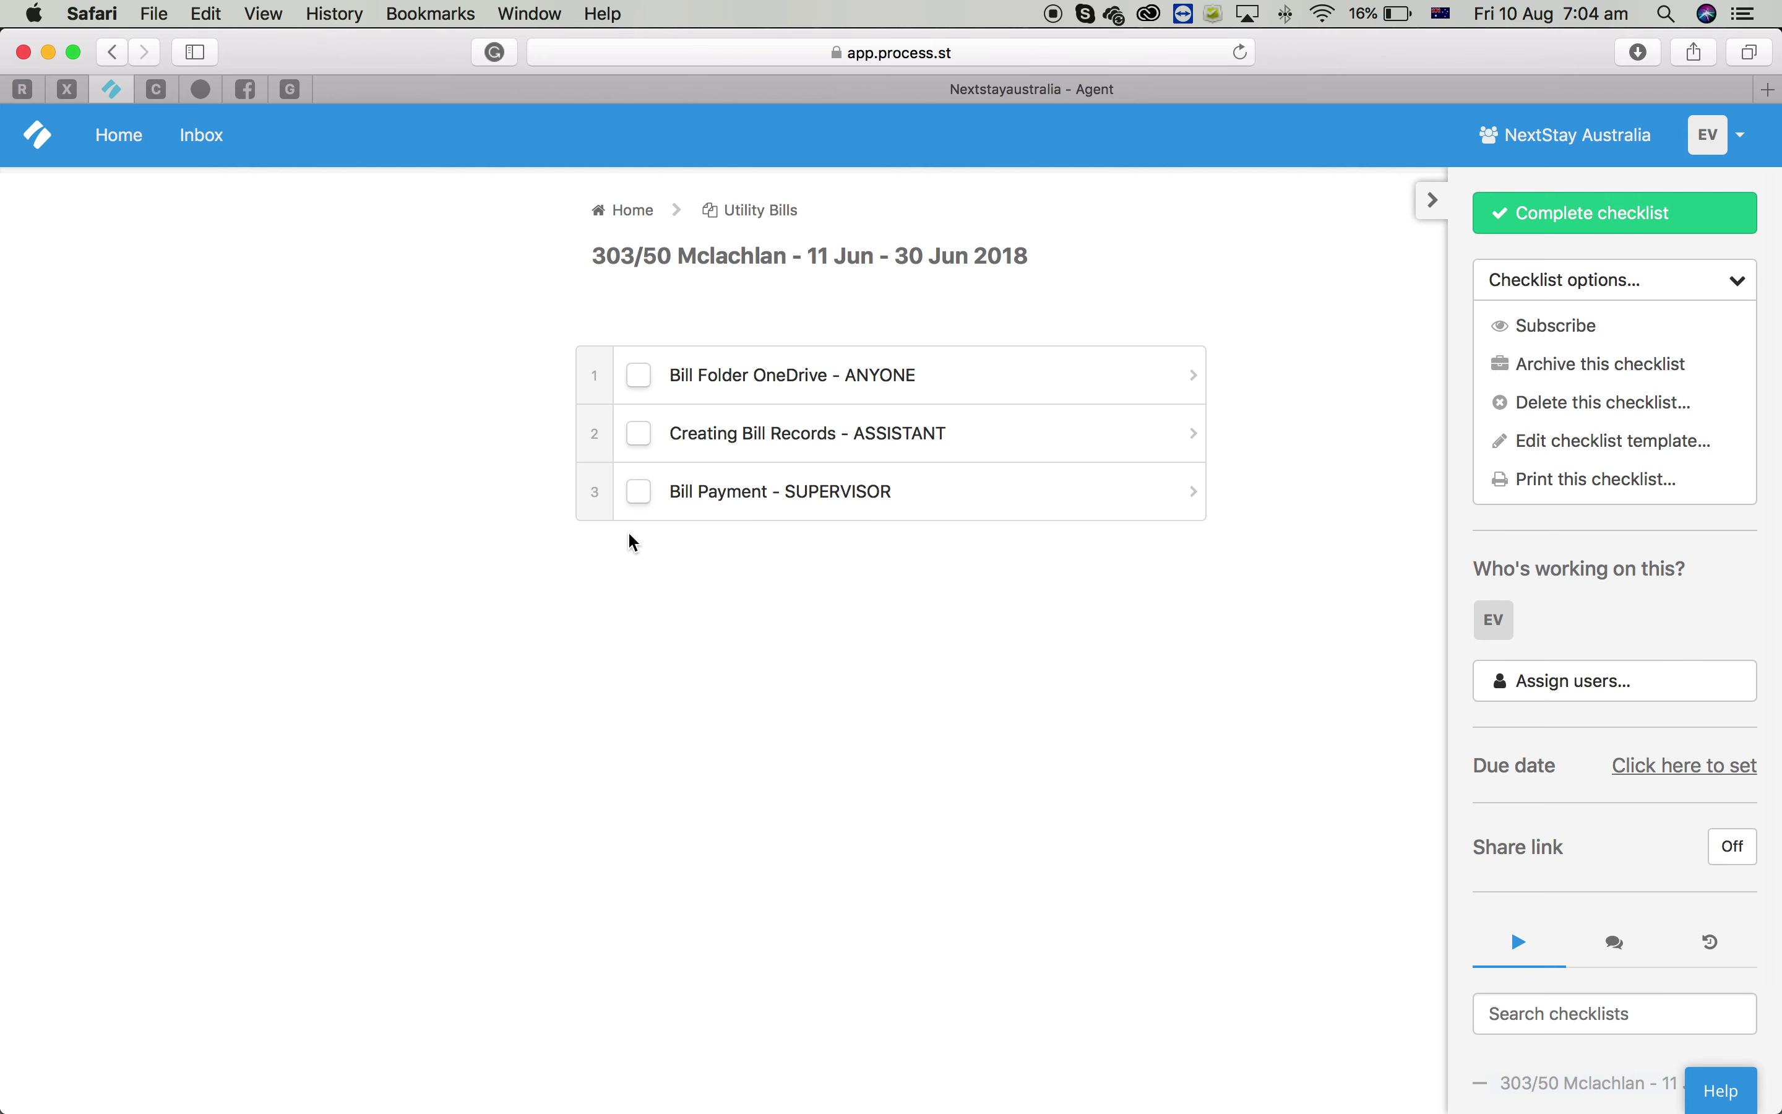
Open the Bill Folder OneDrive - ANYONE task to see its required steps
click(950, 371)
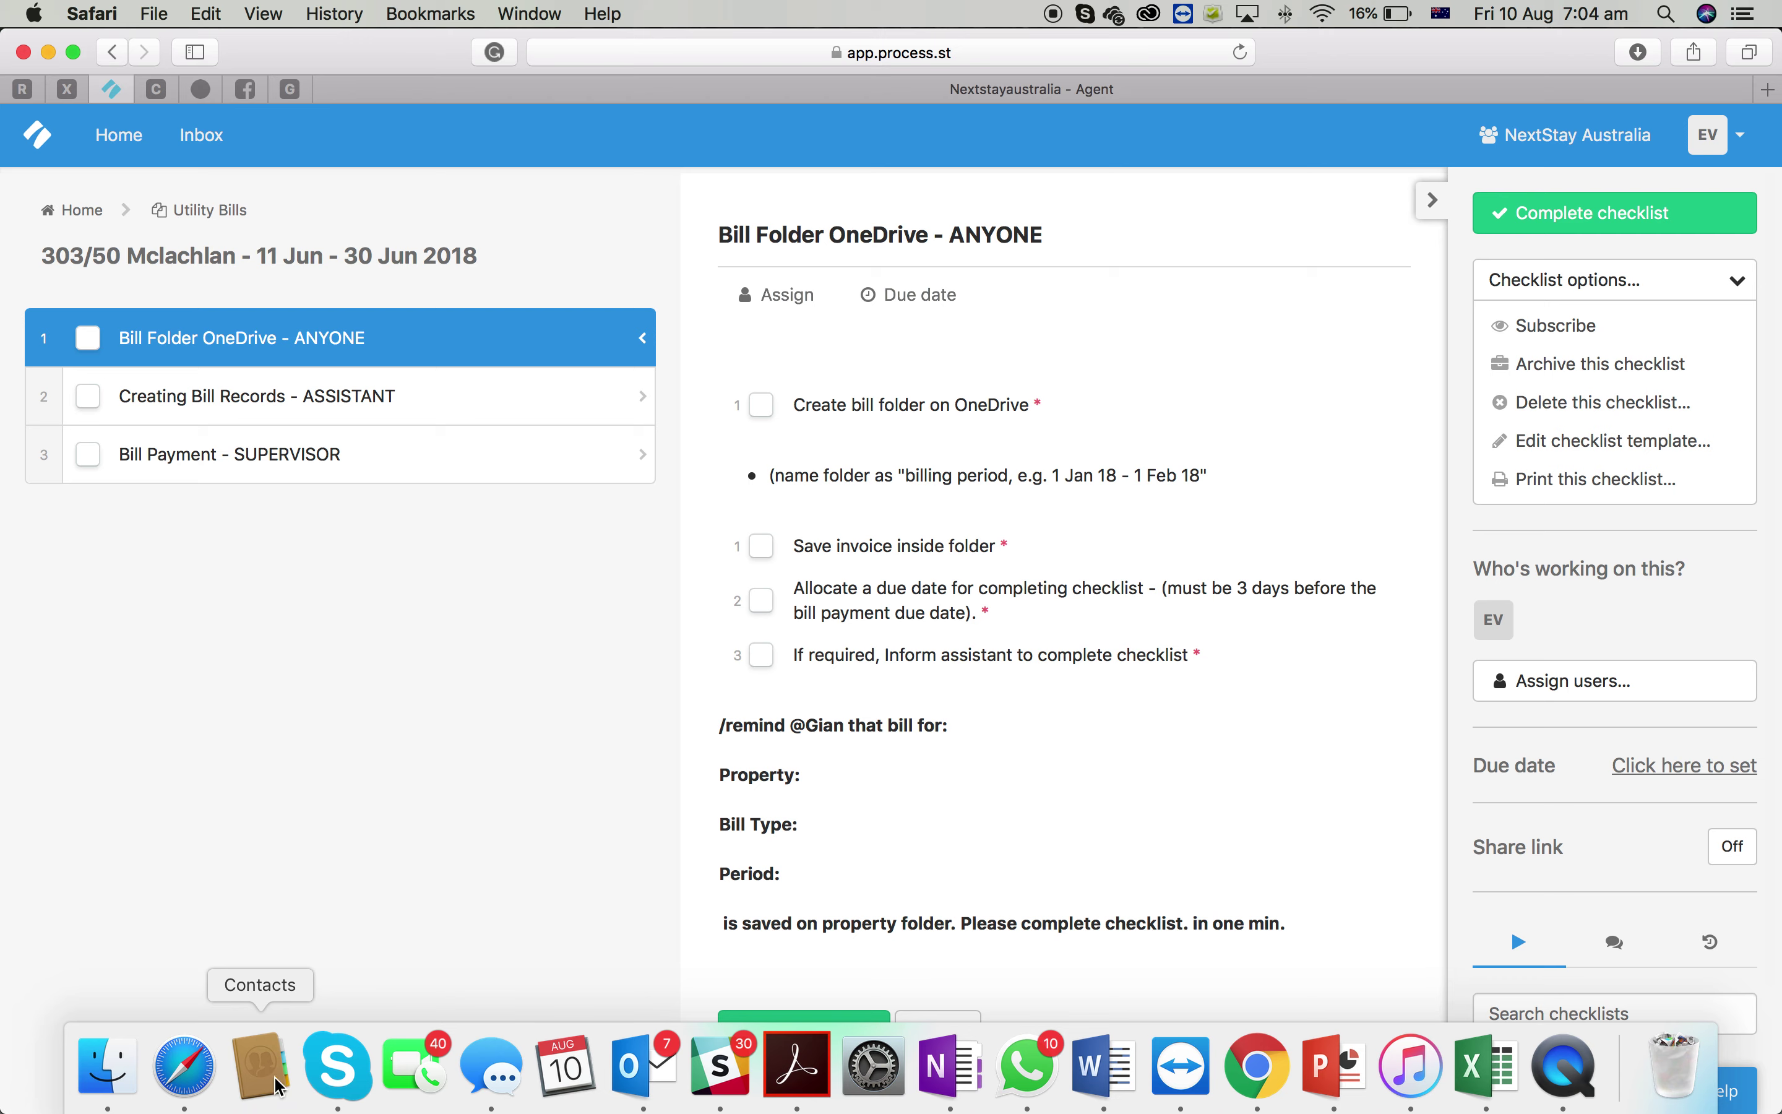
Quick Look the bill PDF in Finder's OneDrive Electricity 01 May - 31 May folder
click(107, 1083)
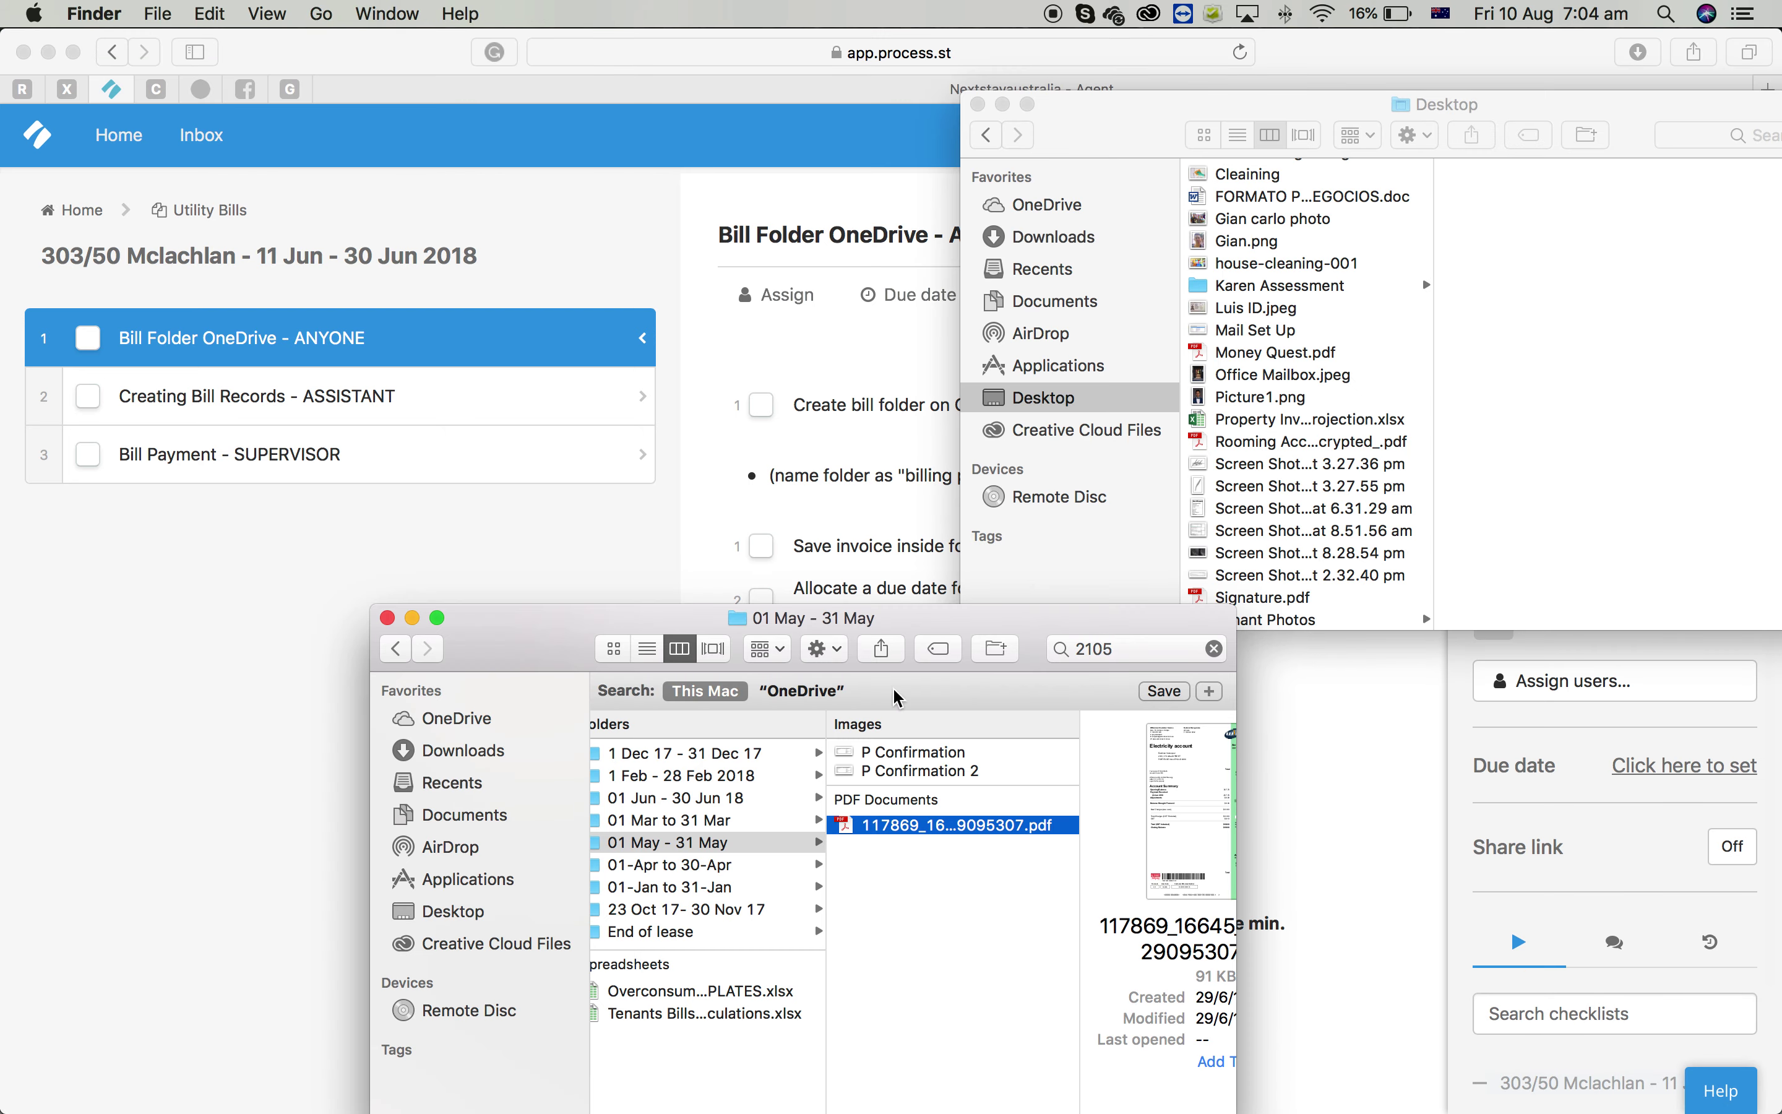
scroll(702, 904, left, 4)
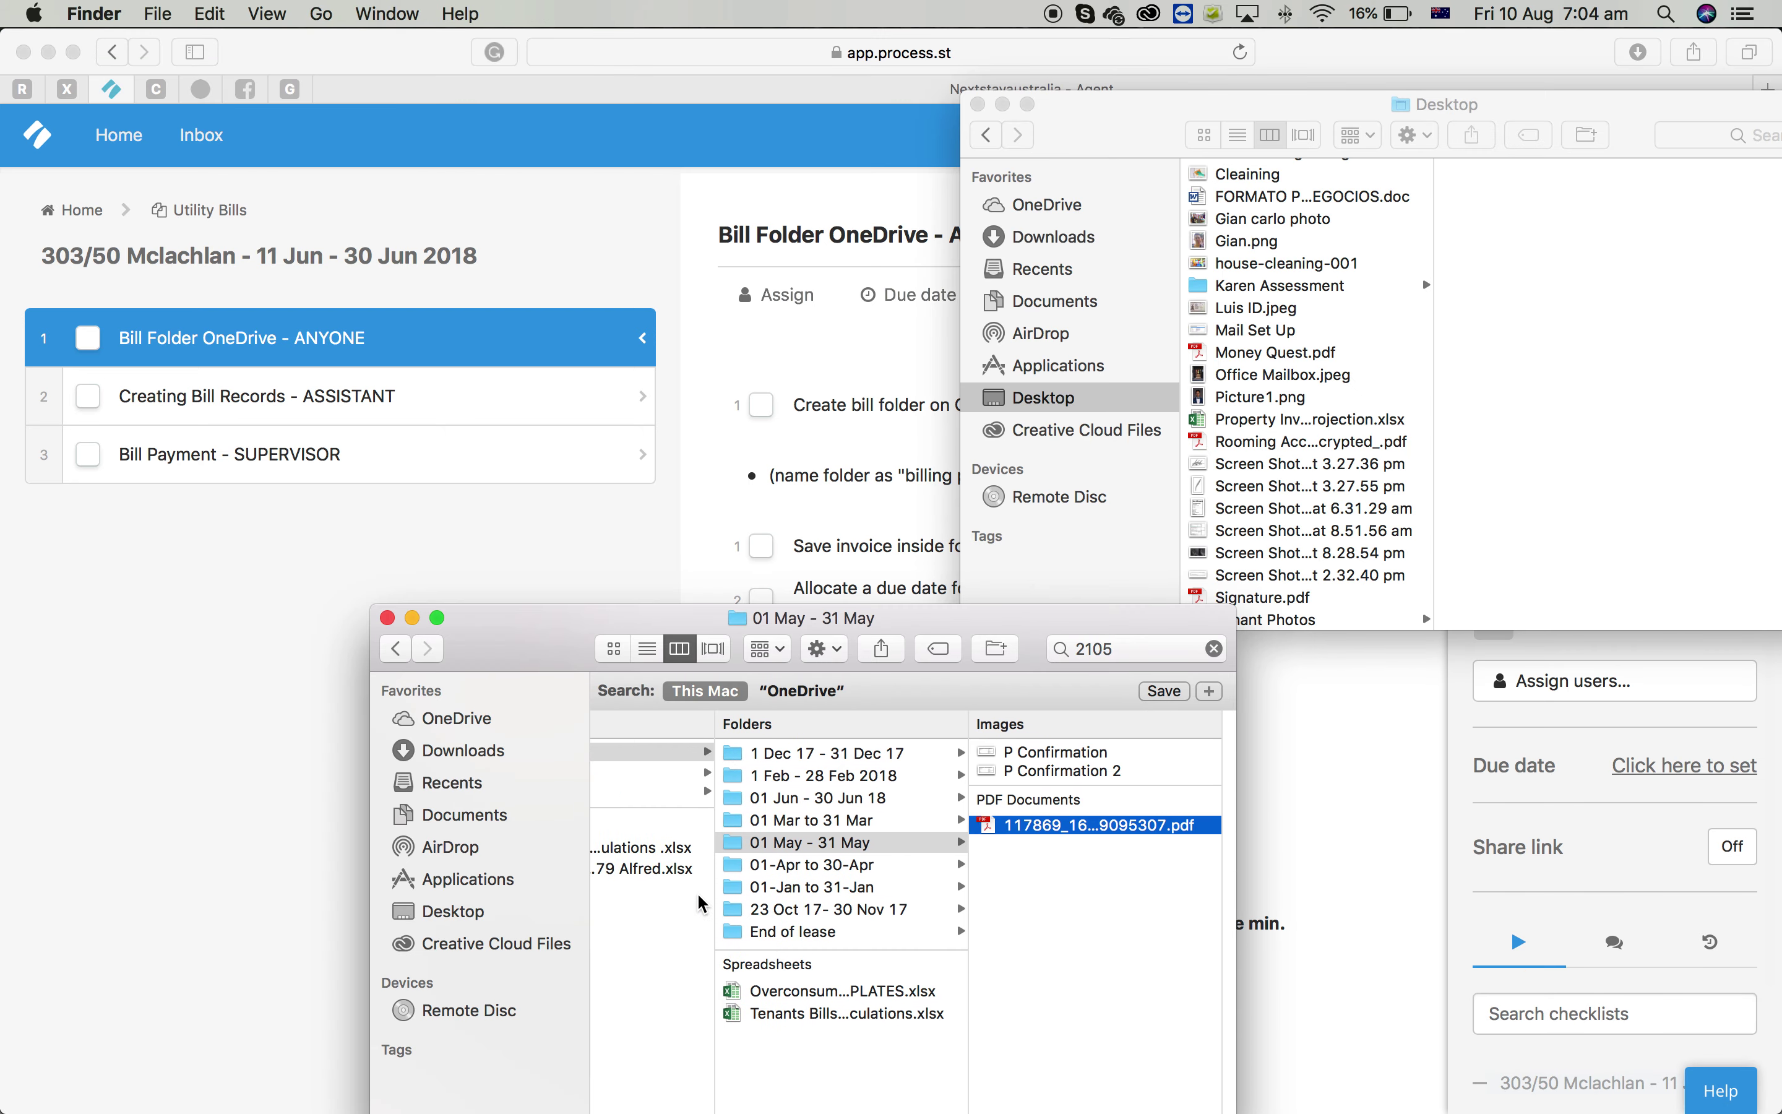
scroll(829, 863, left, 3)
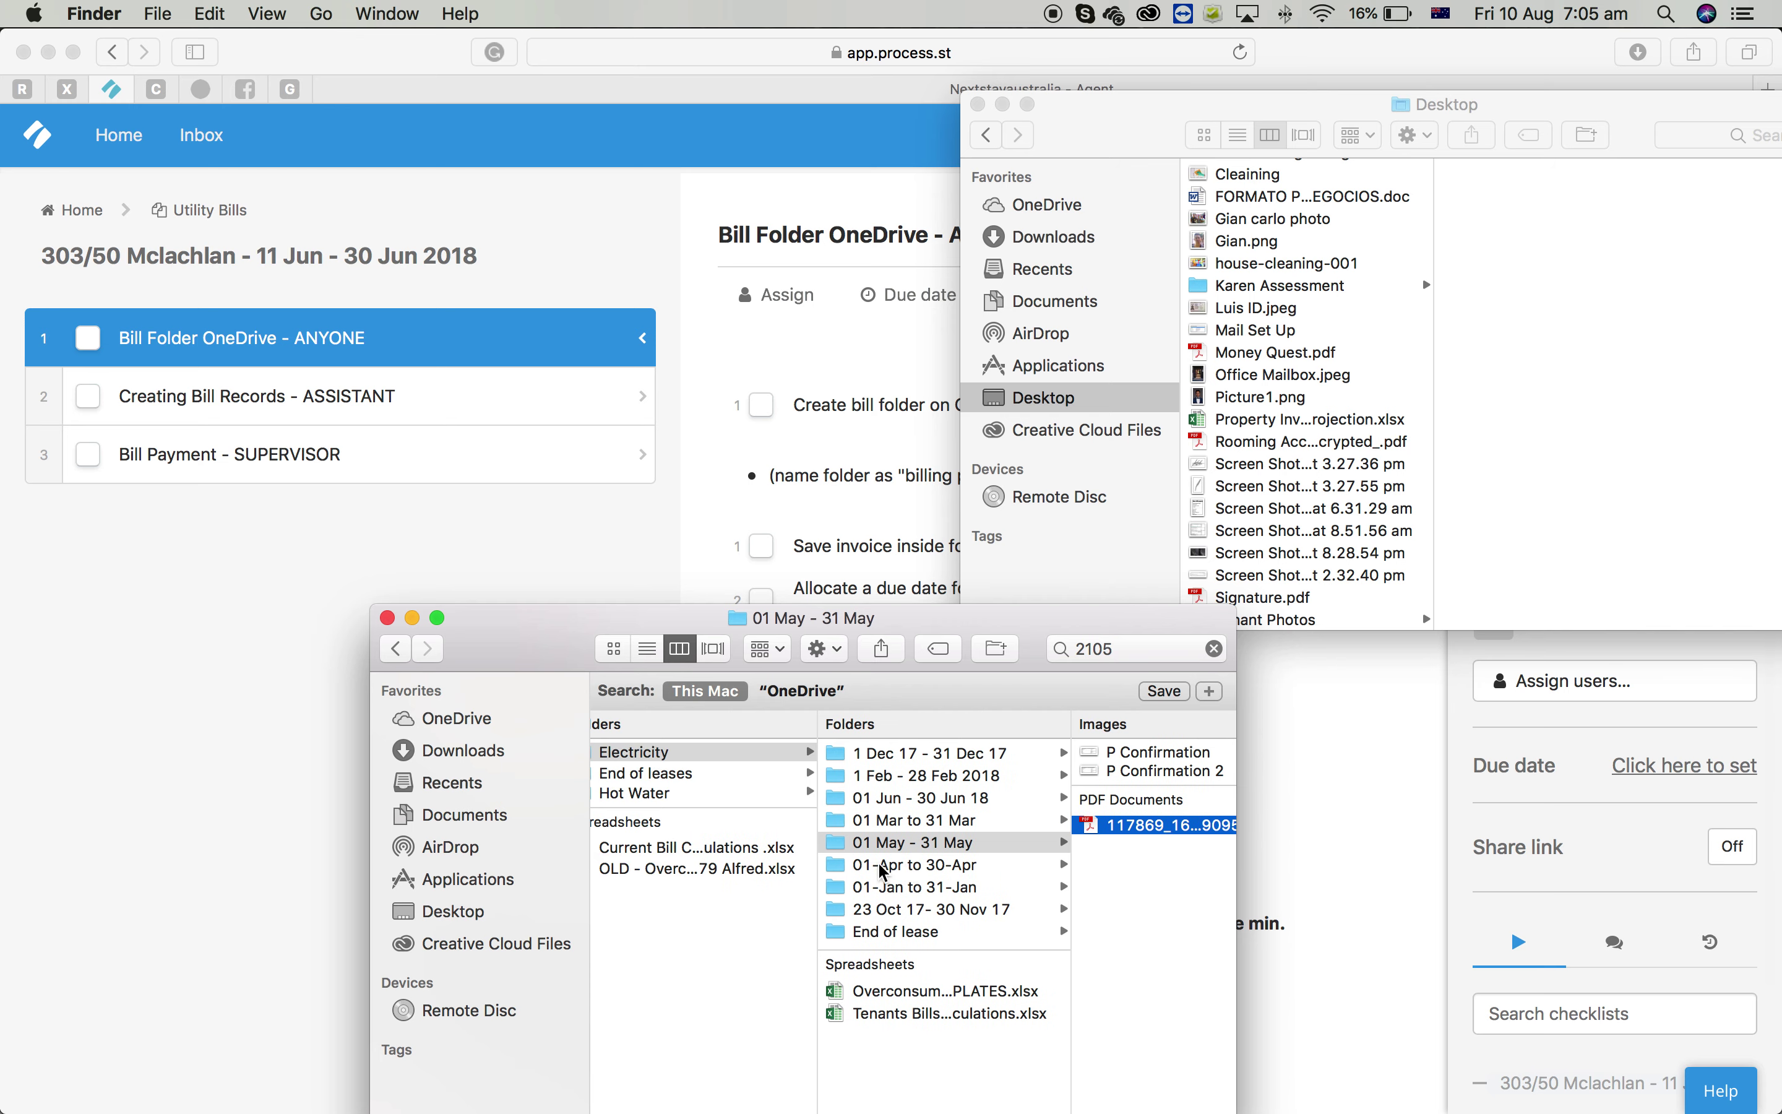
scroll(894, 867, left, 10)
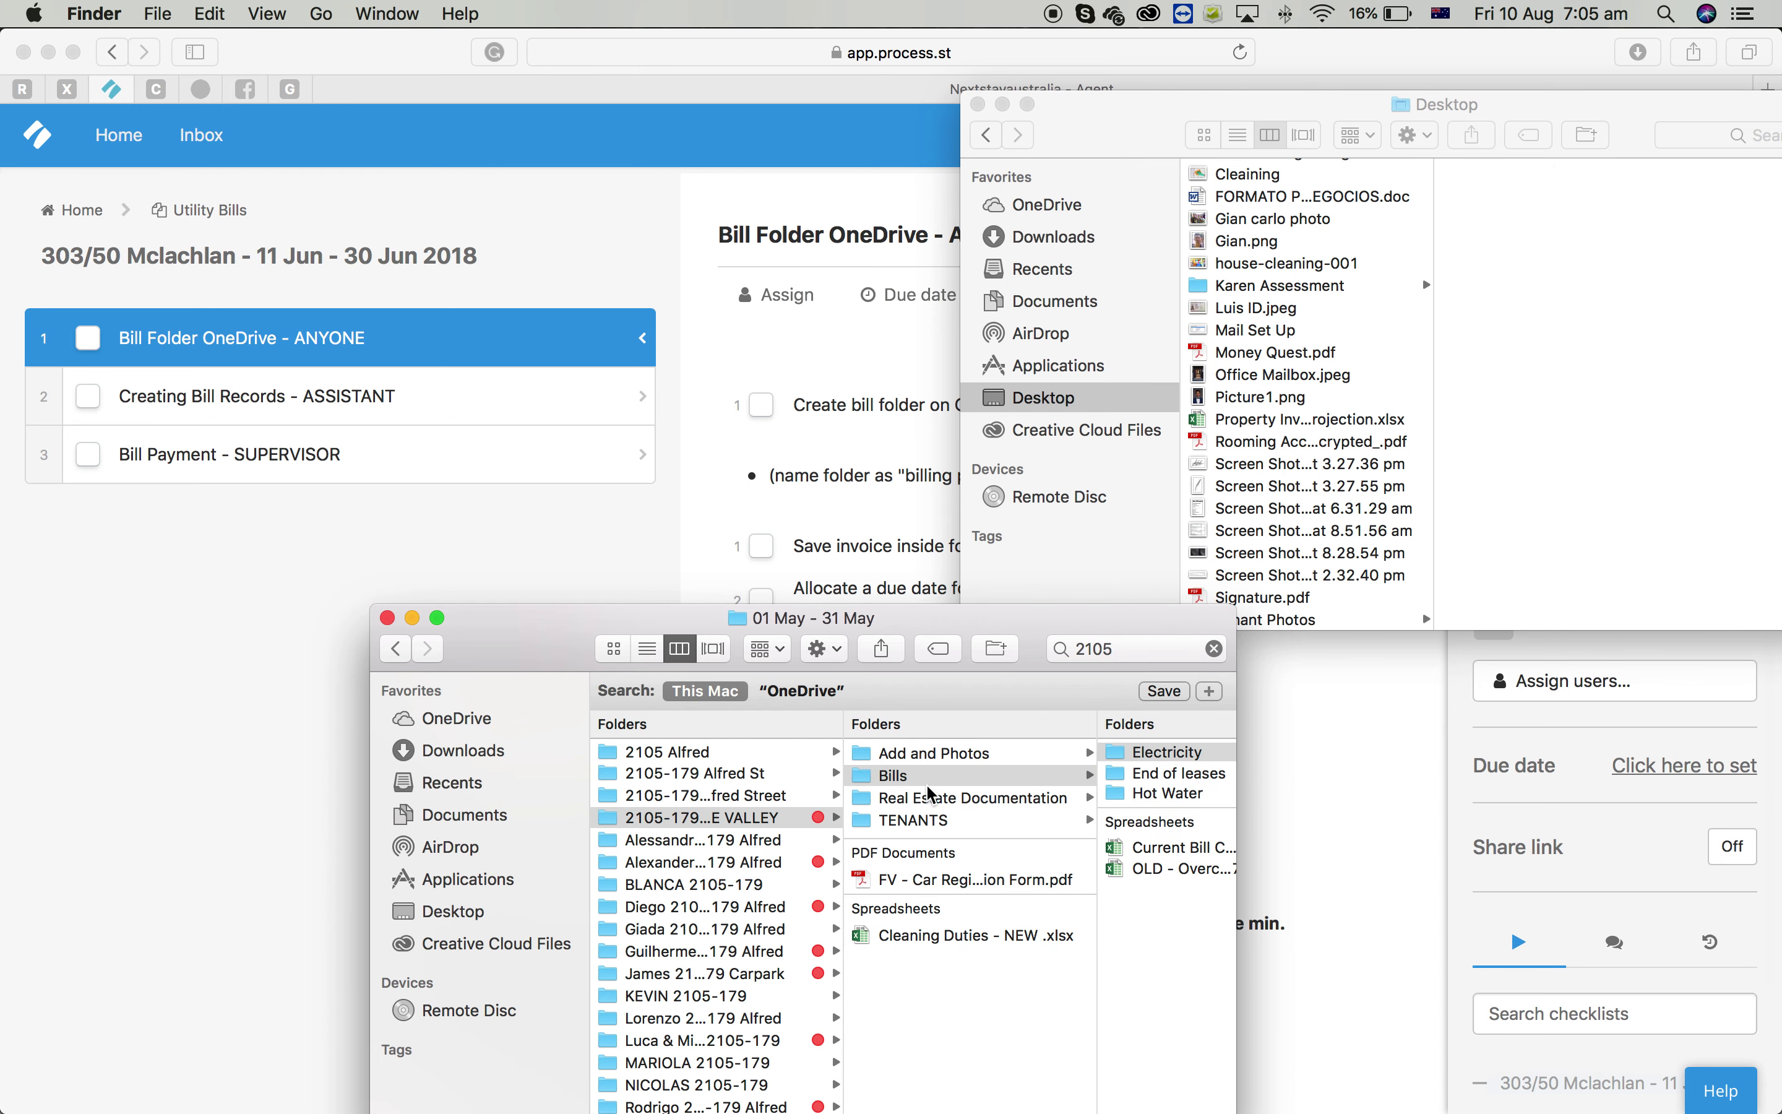
scroll(929, 796, right, 5)
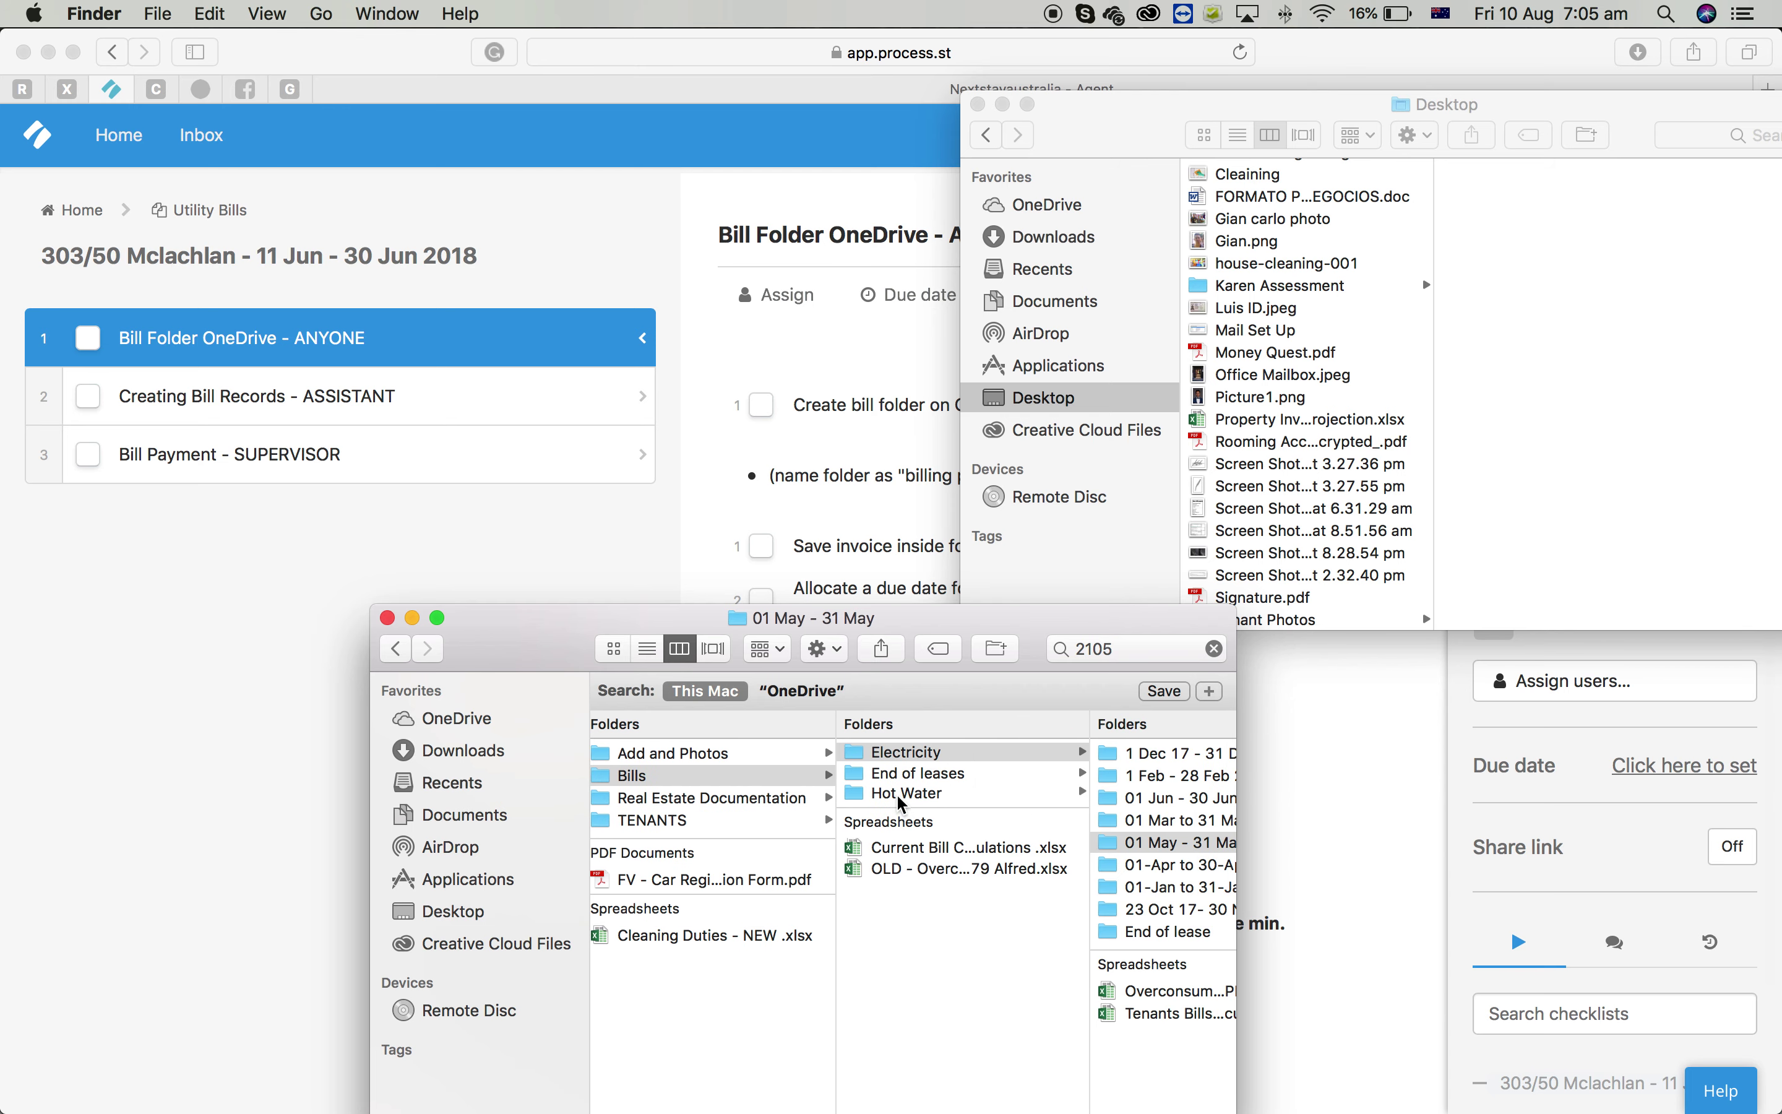
scroll(902, 808, right, 3)
scroll(1047, 863, right, 5)
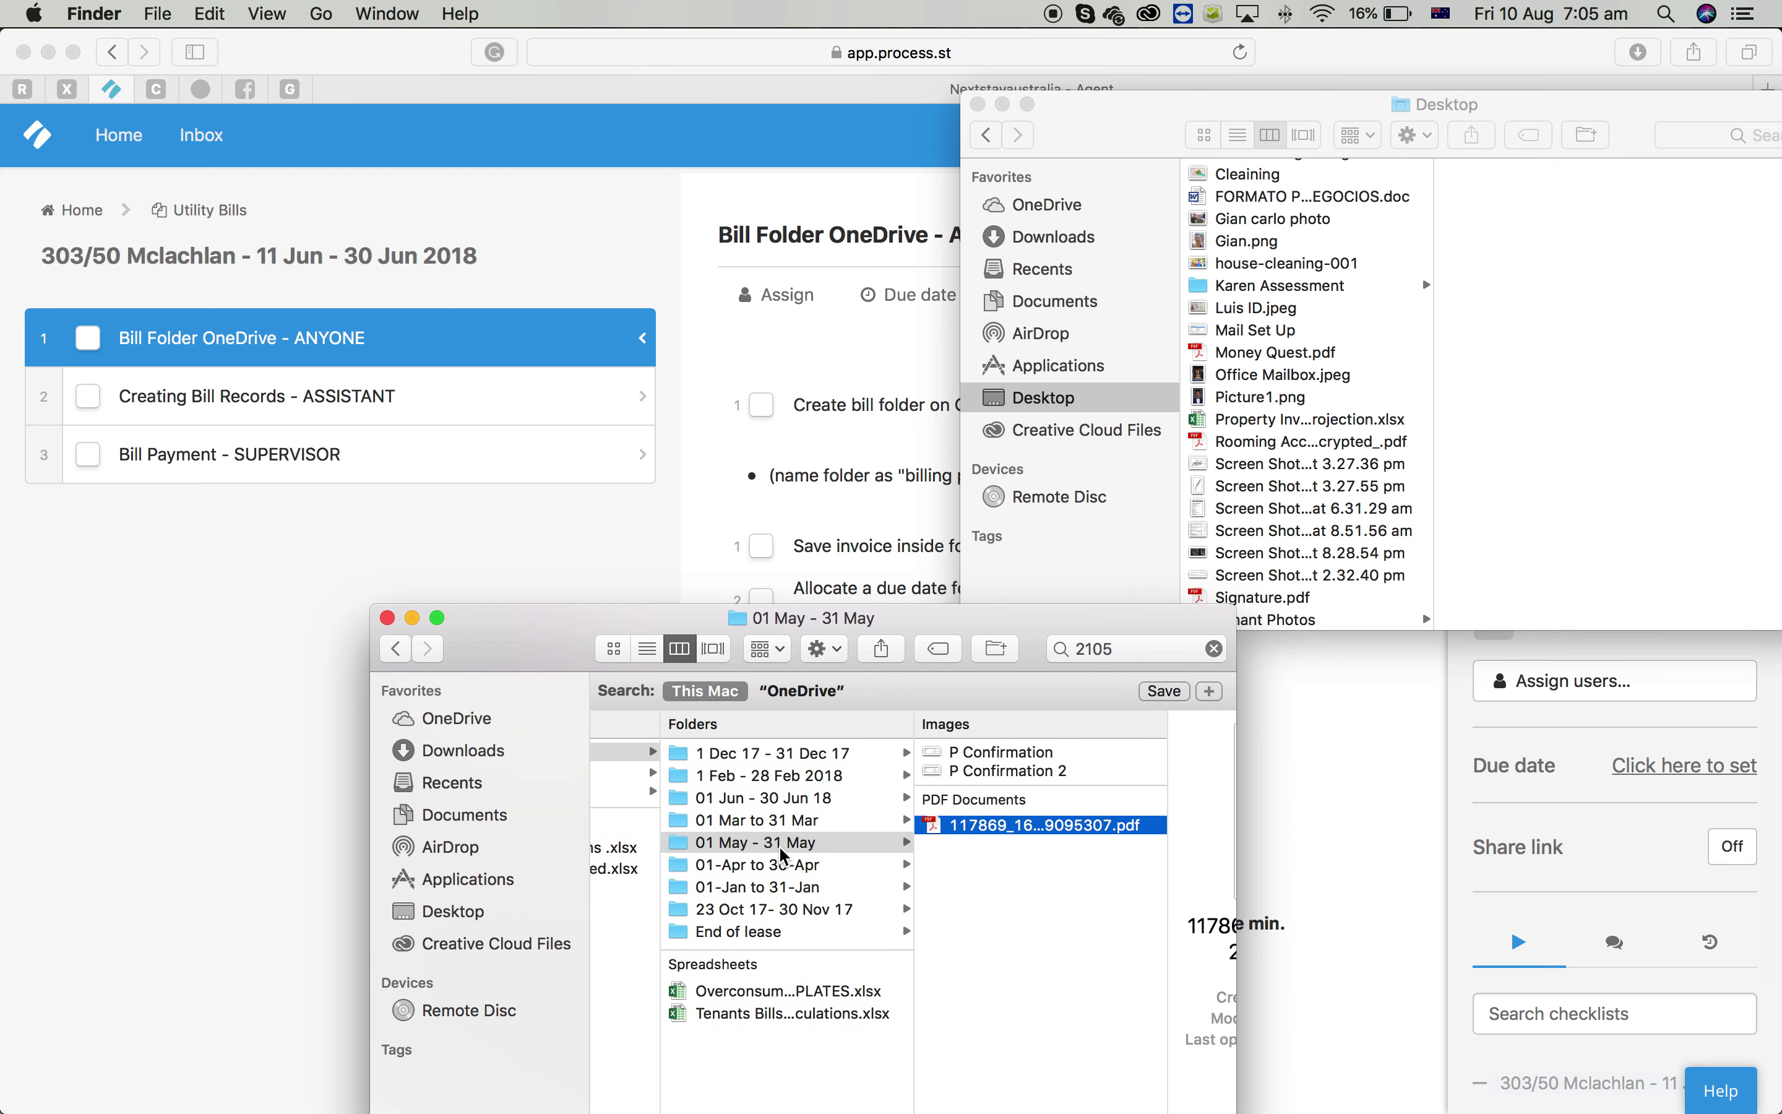
scroll(876, 846, left, 3)
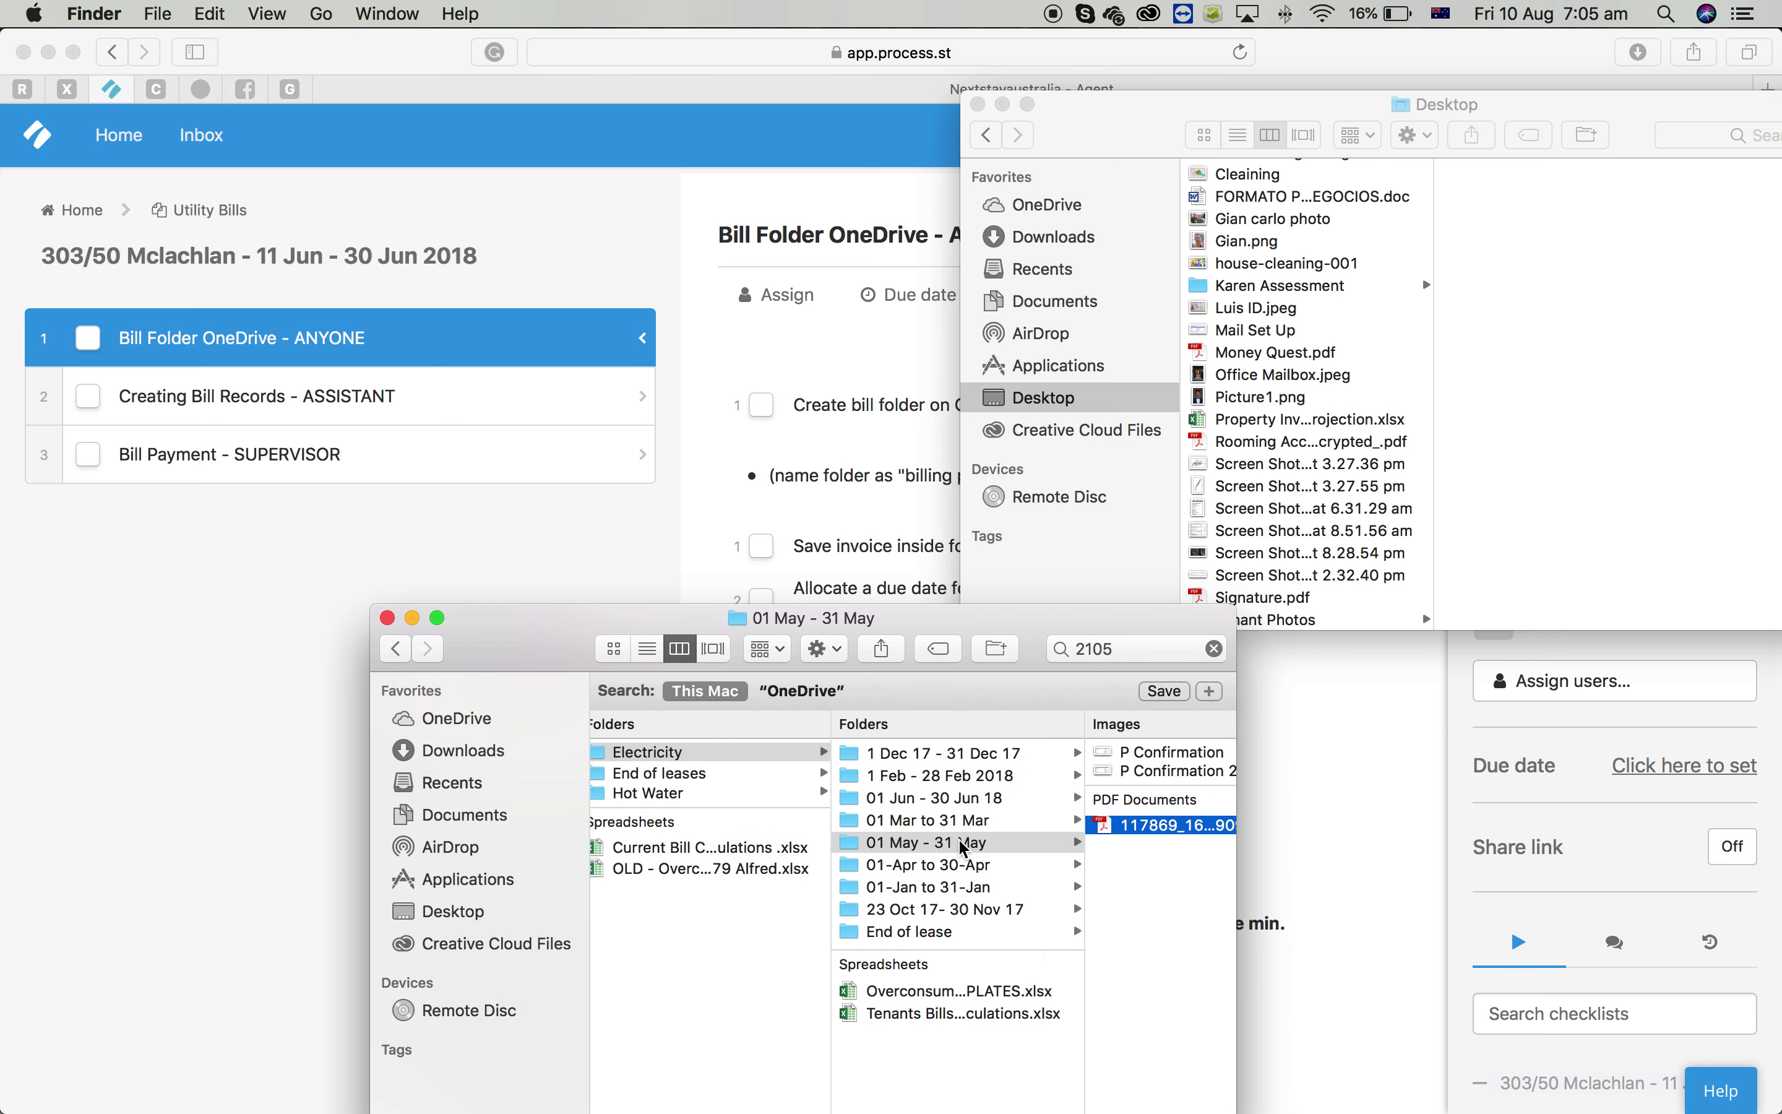
scroll(973, 855, right, 3)
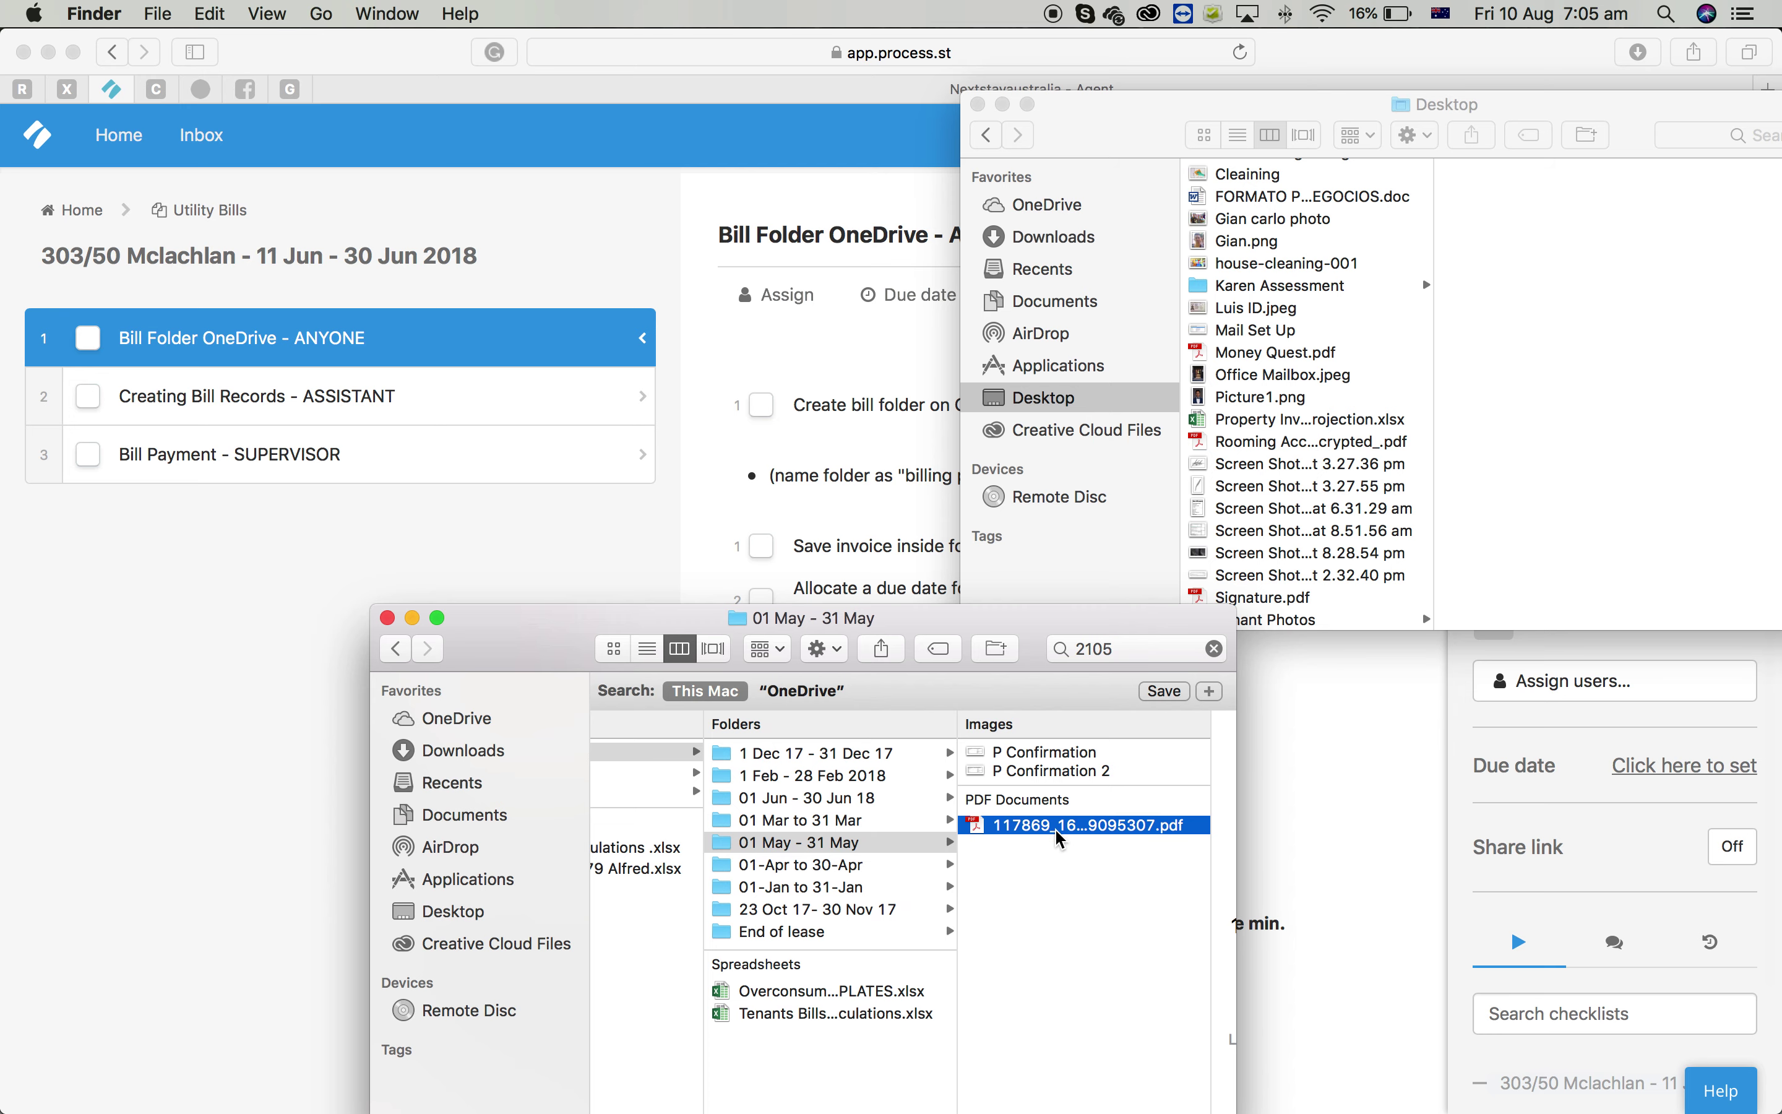
key(space)
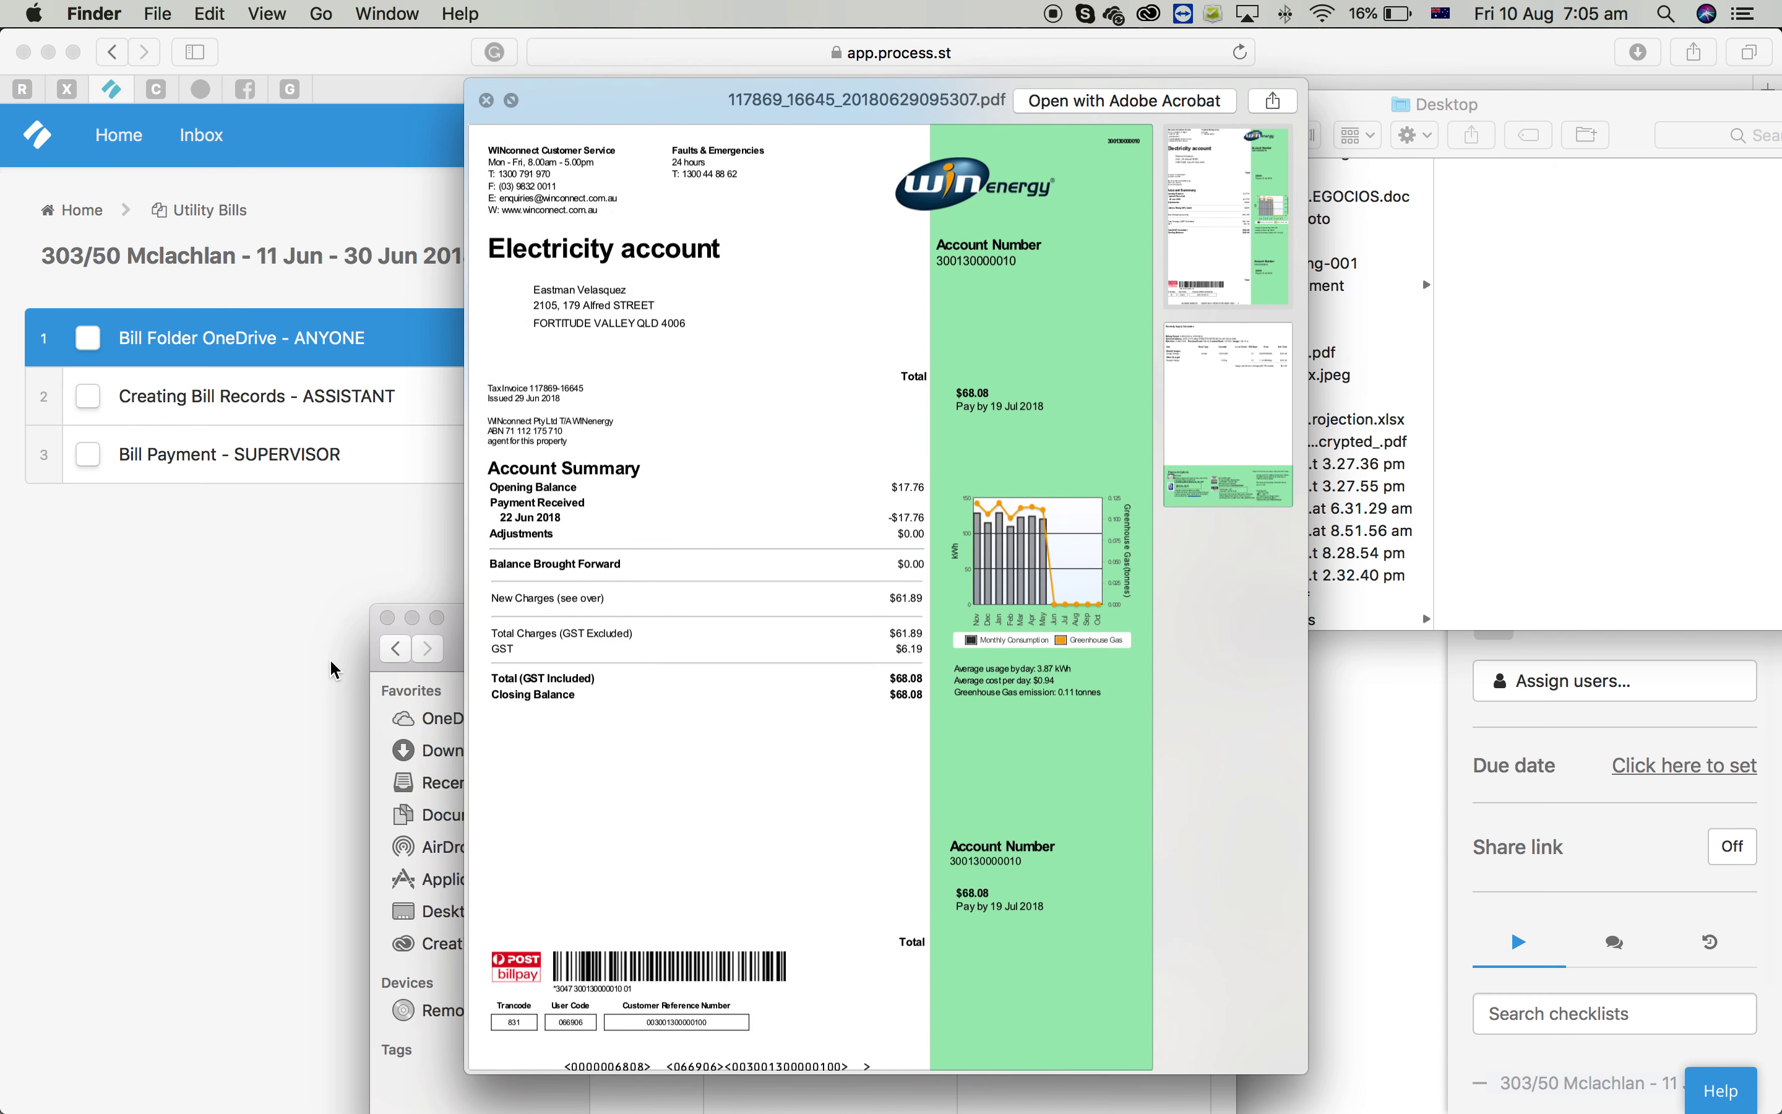
Tick the create-folder, save-invoice and allocate-due-date items of the Bill Folder task
click(331, 670)
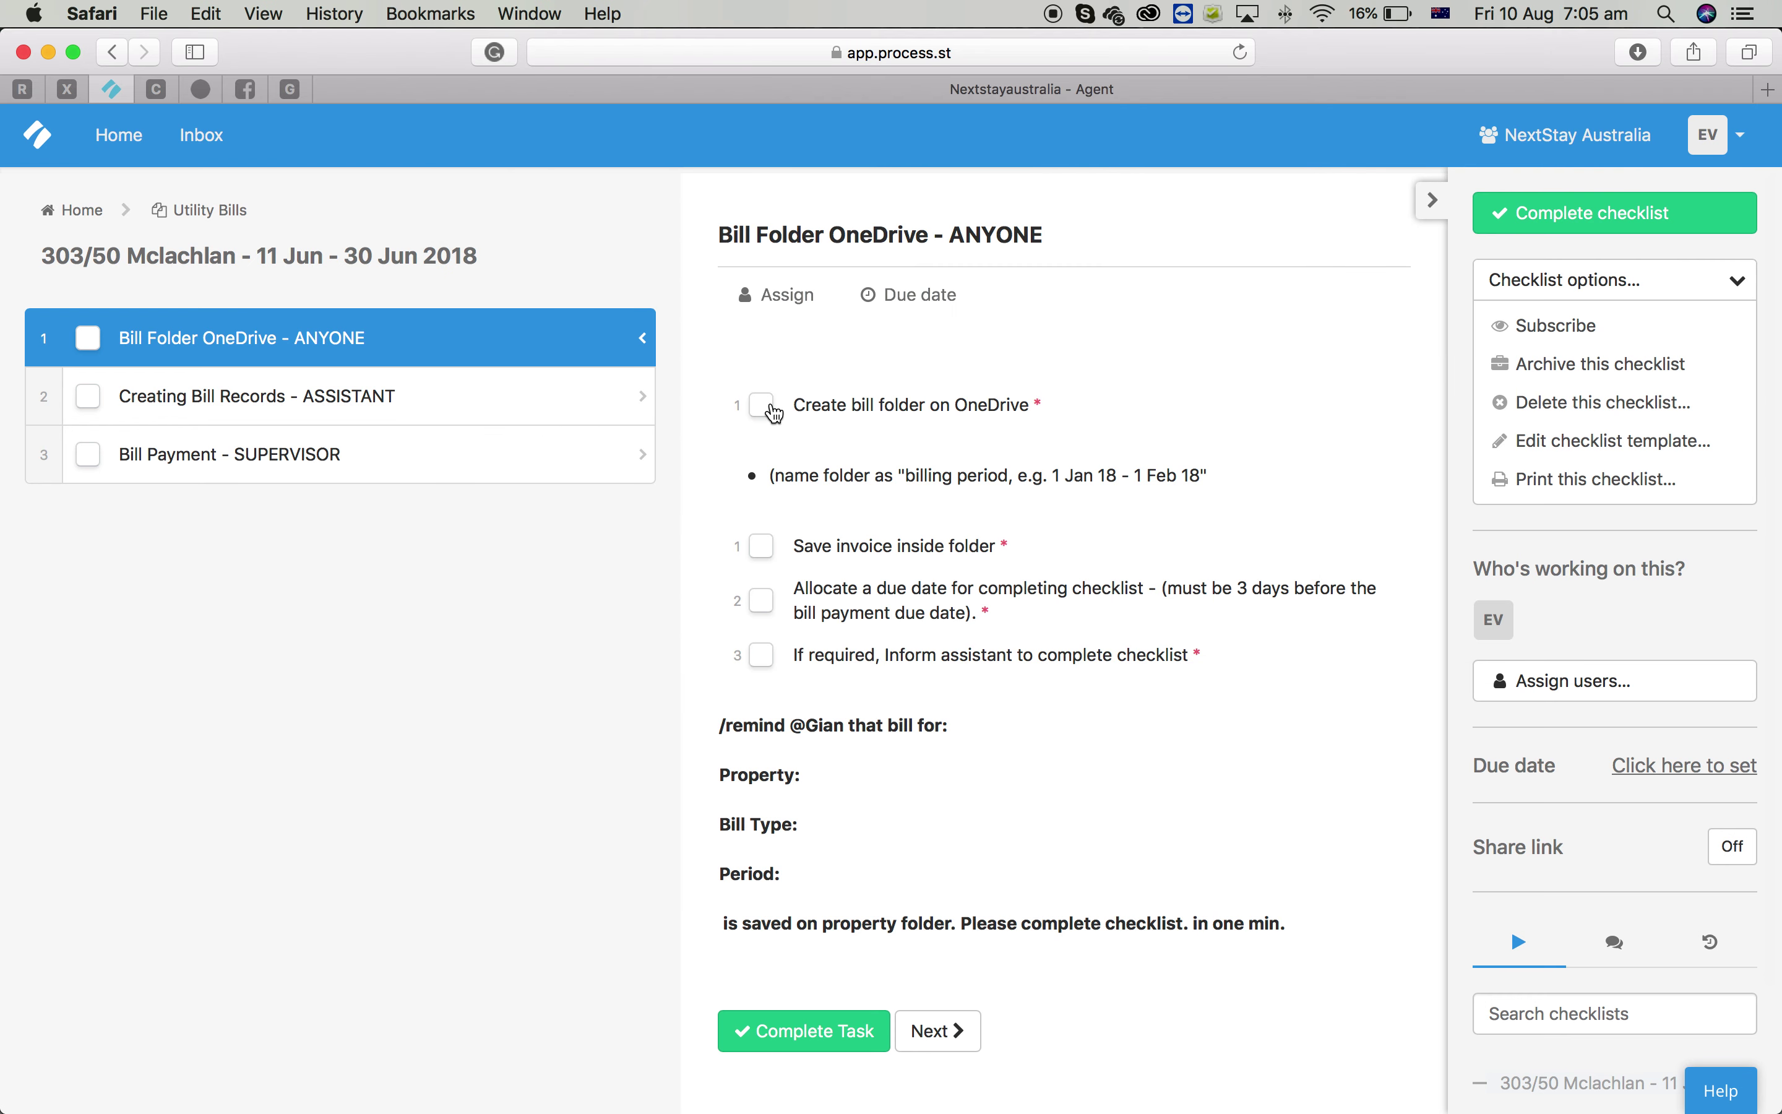
click(762, 405)
scroll(787, 622, down, 2)
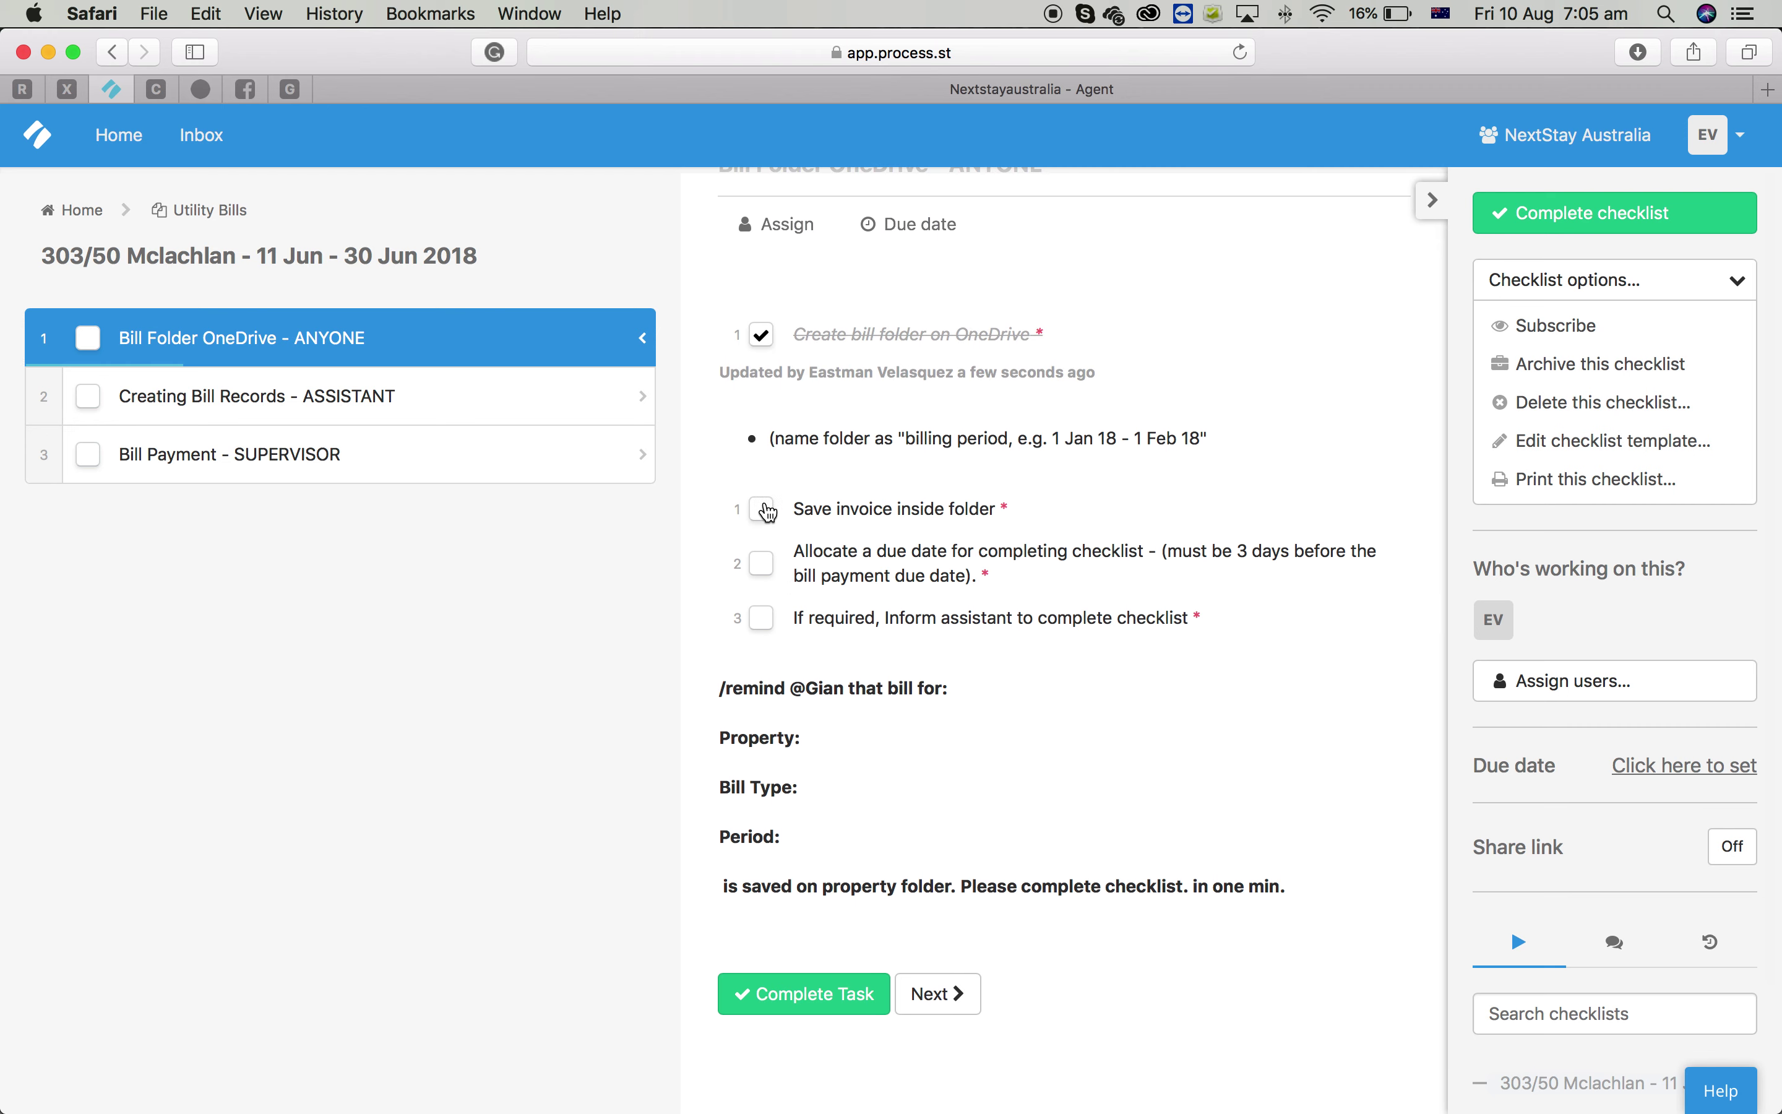
click(764, 509)
scroll(1085, 616, down, 1)
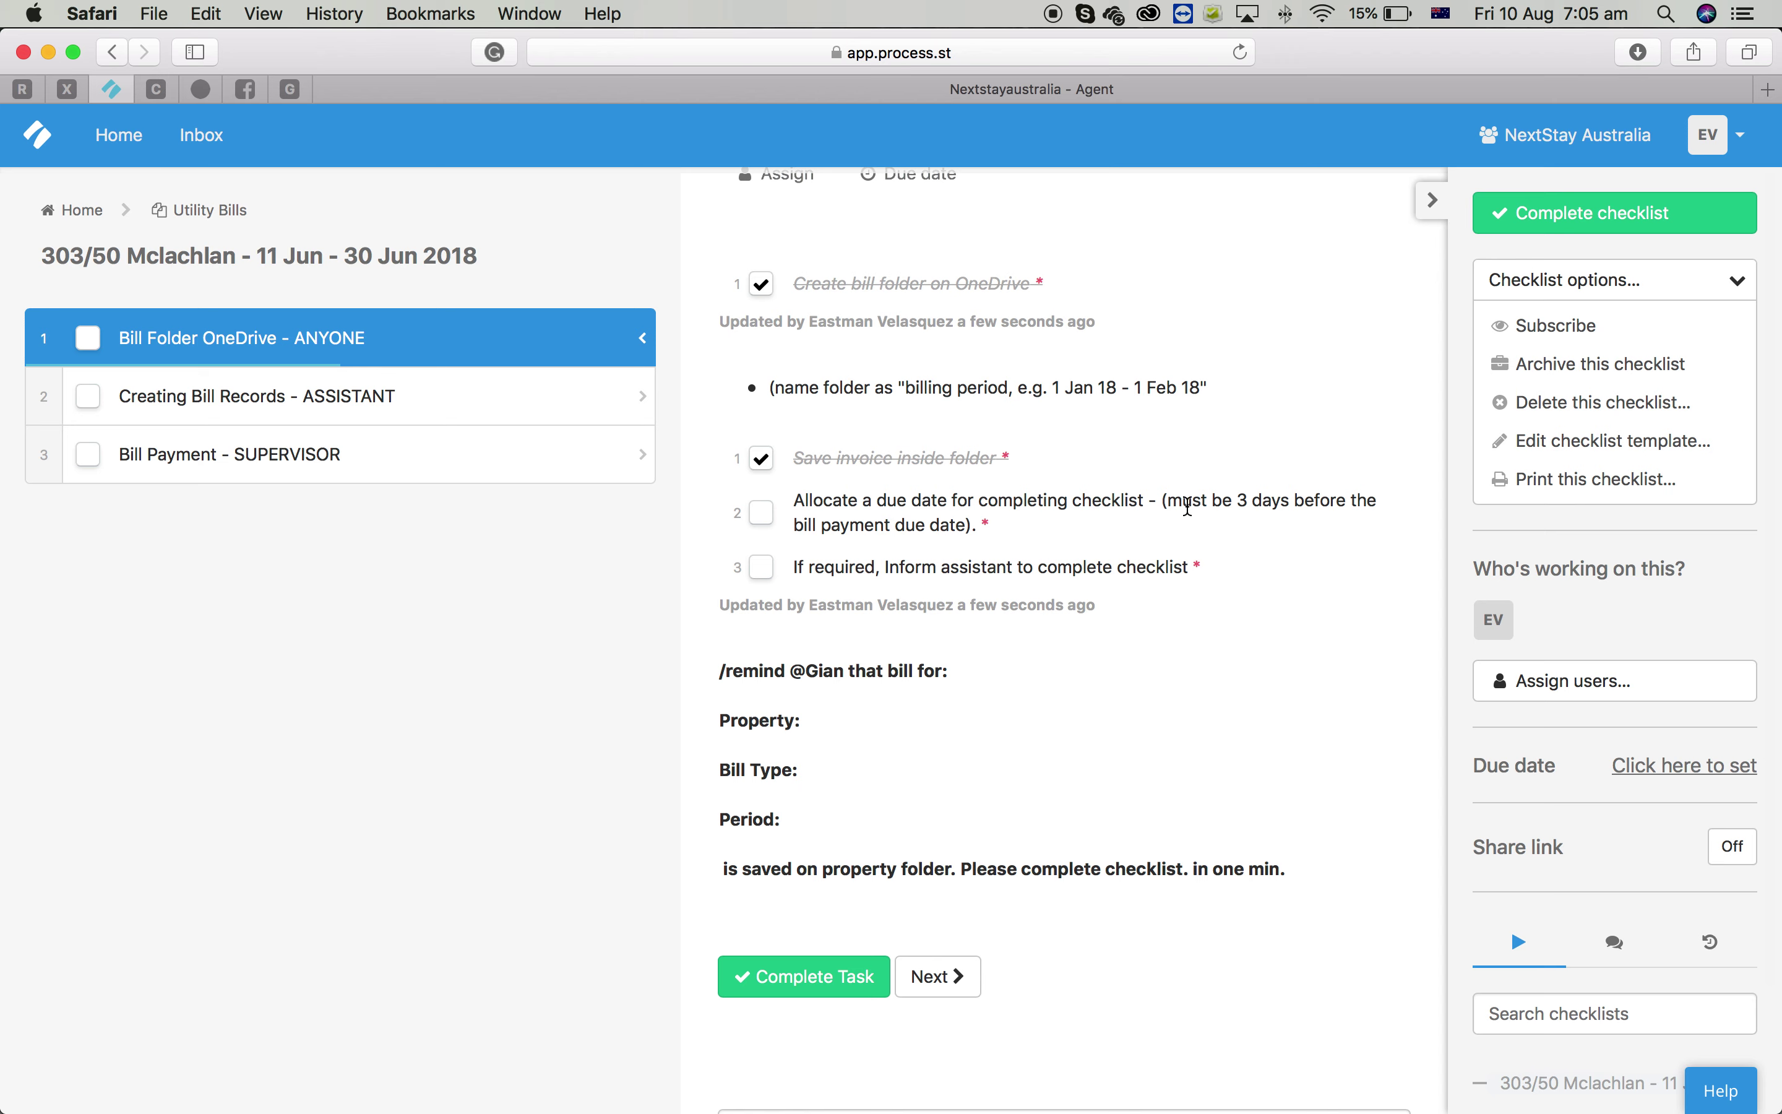
scroll(1046, 557, up, 1)
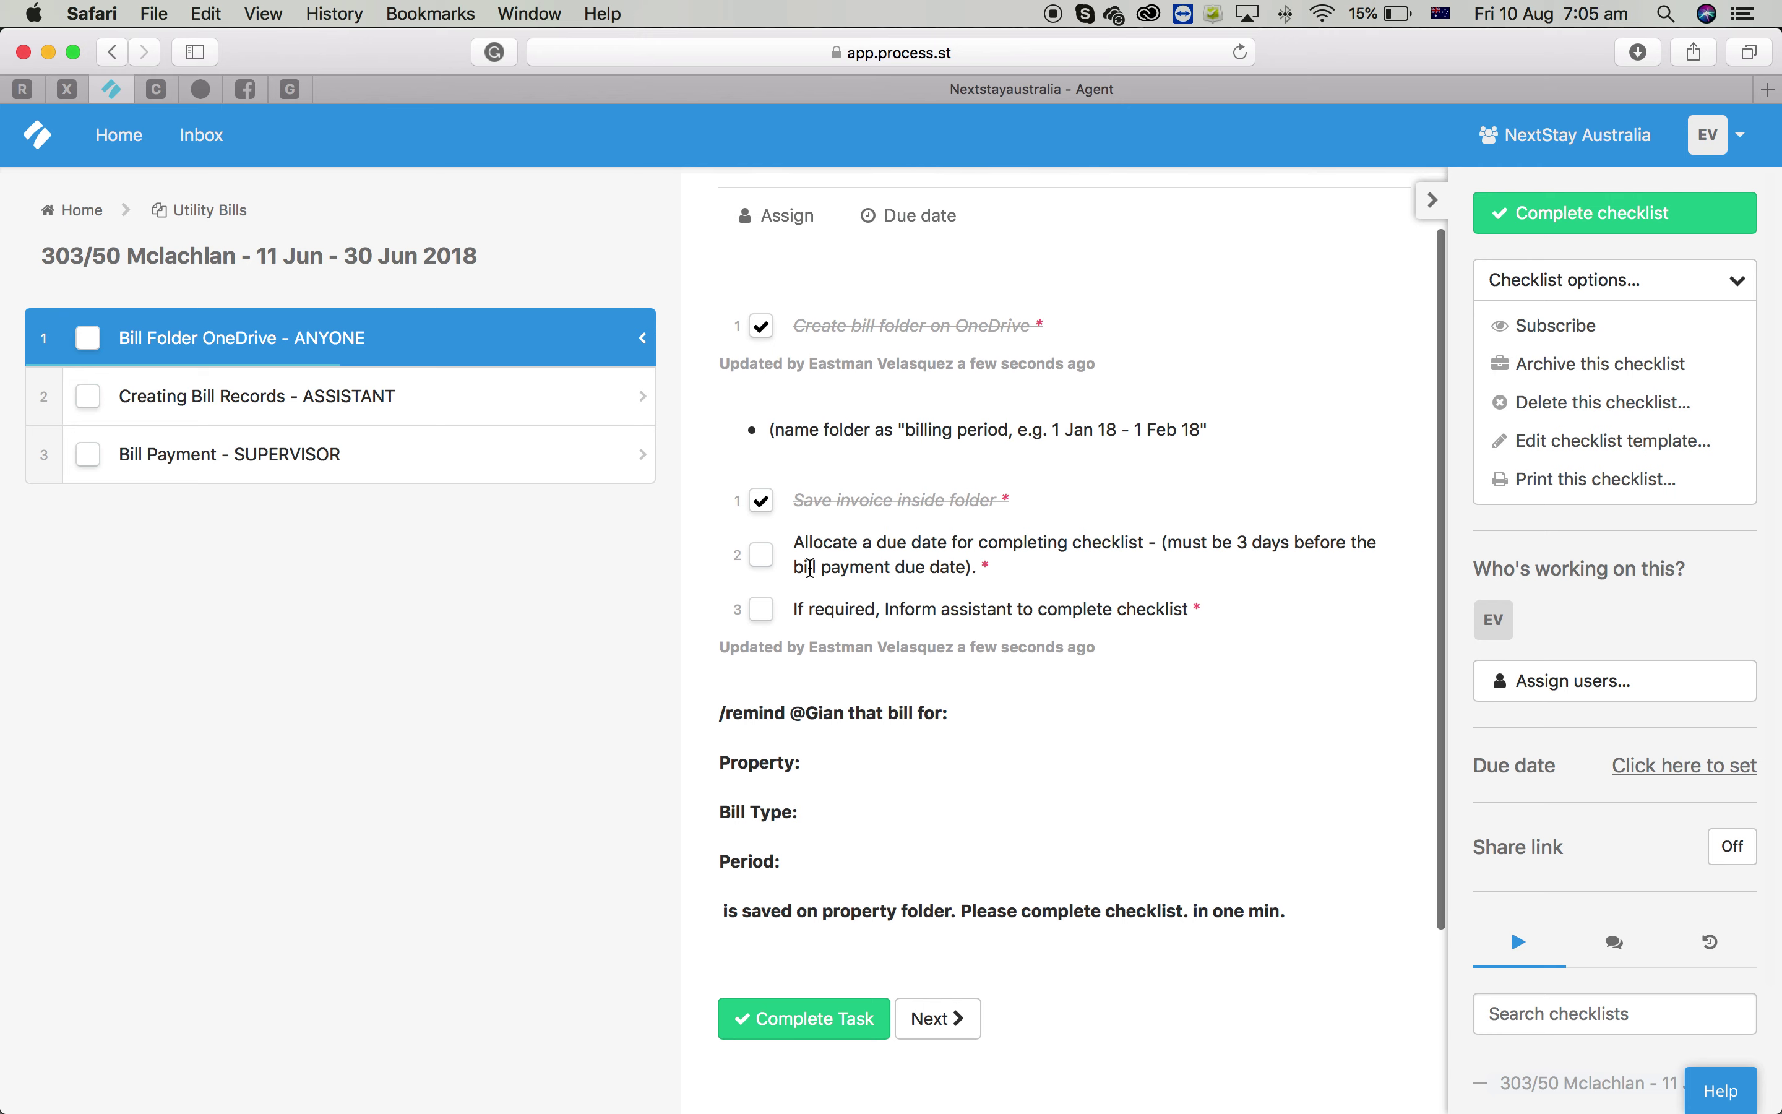
click(763, 557)
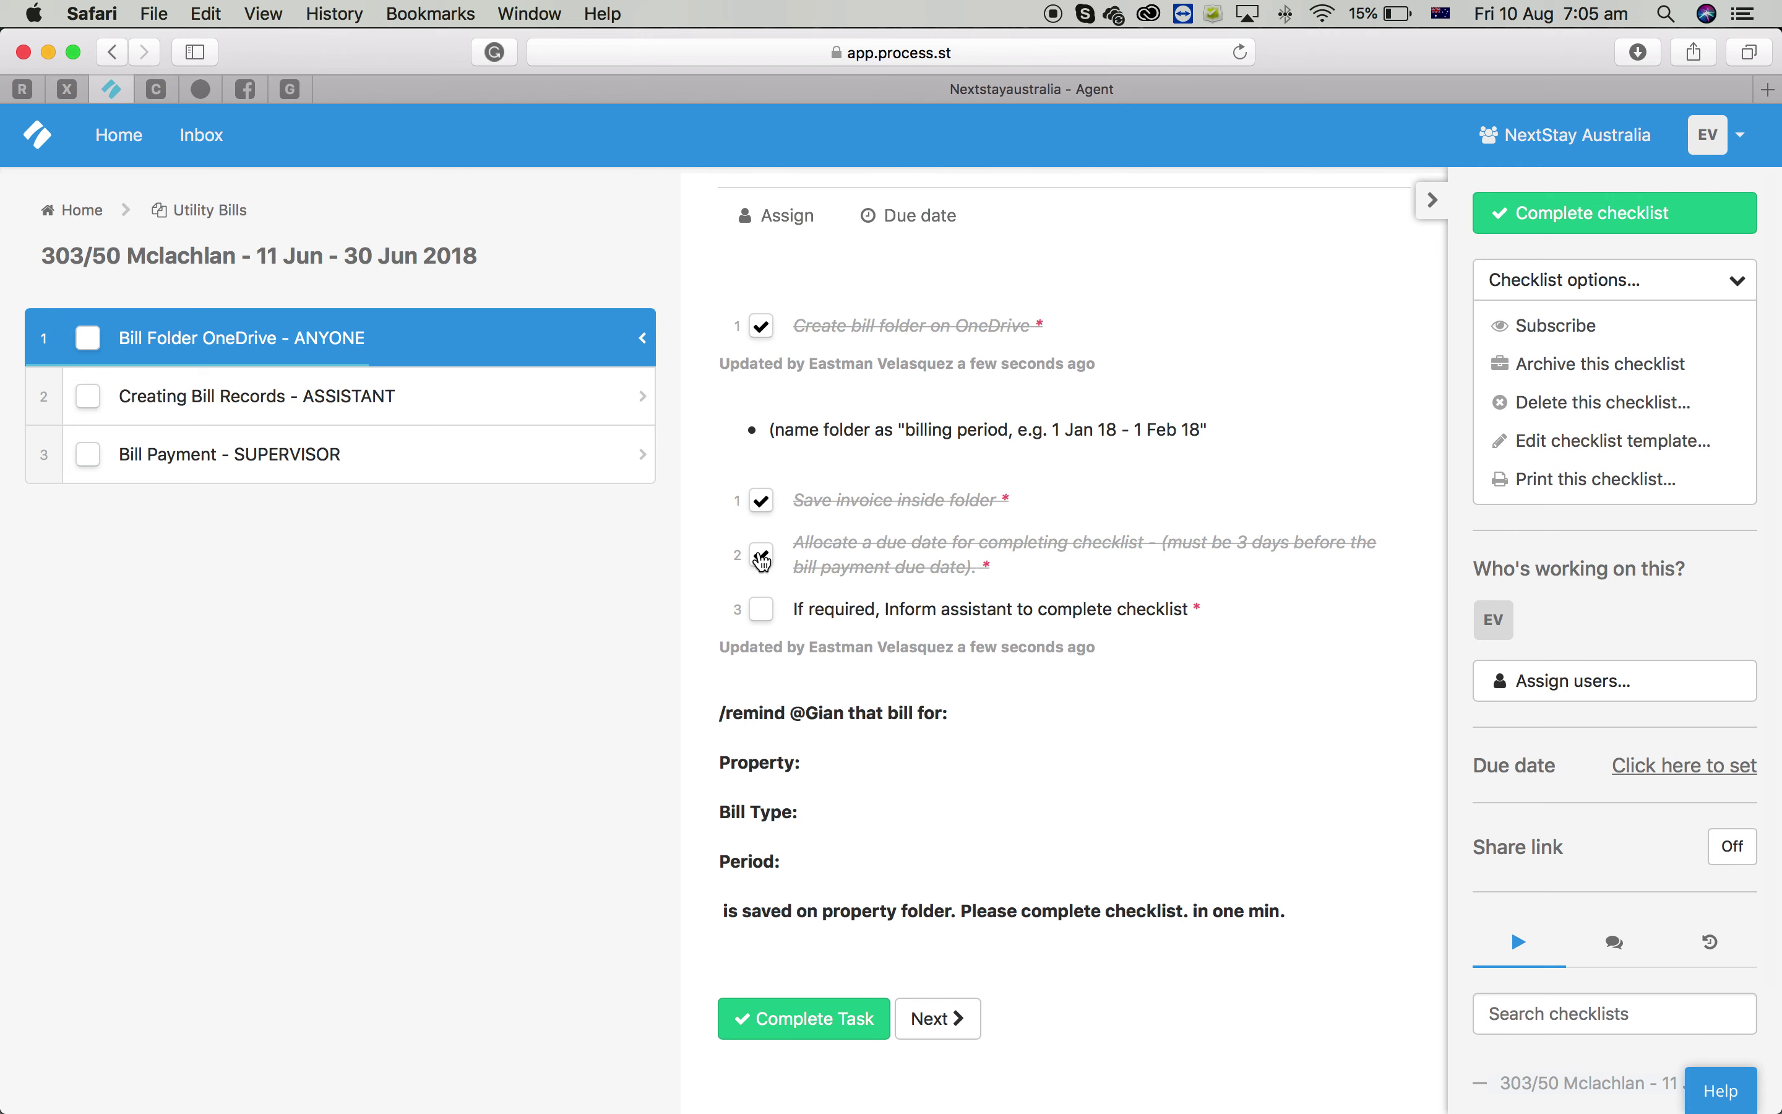
Set the task's due date to 16 July 2018
click(921, 217)
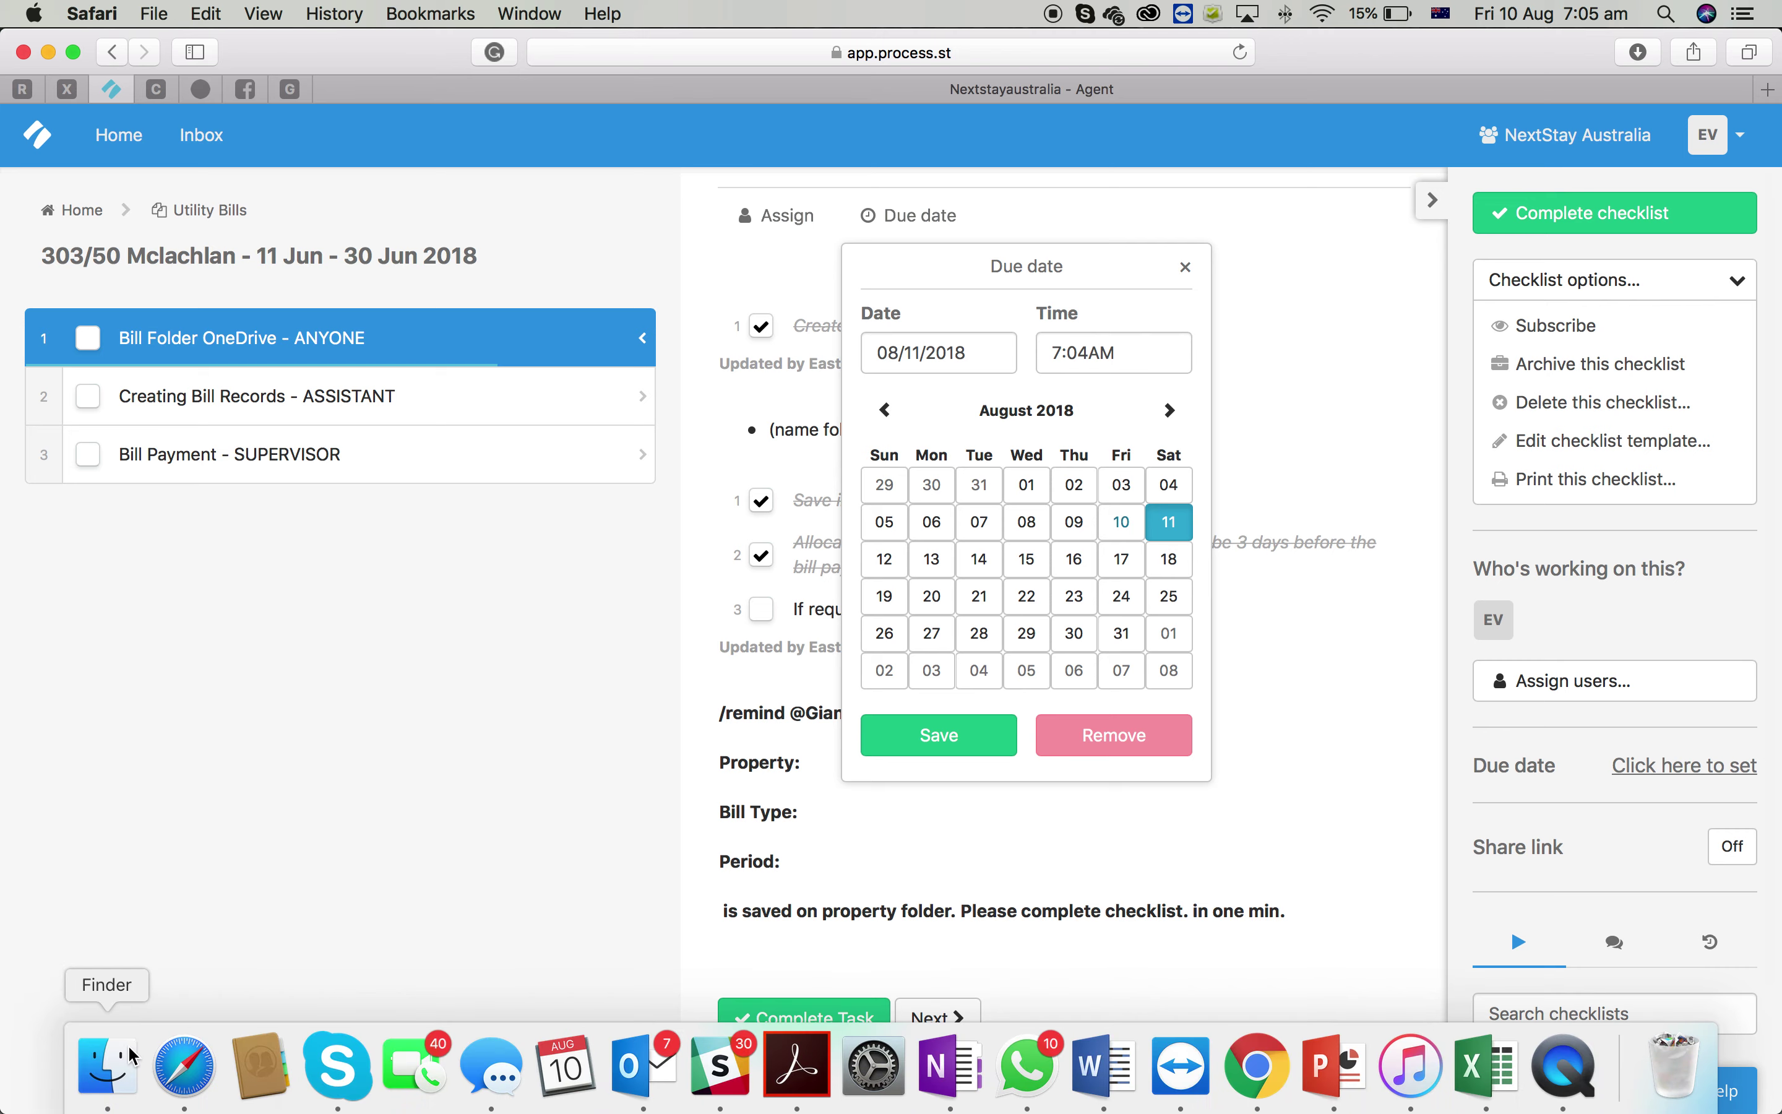
click(109, 1066)
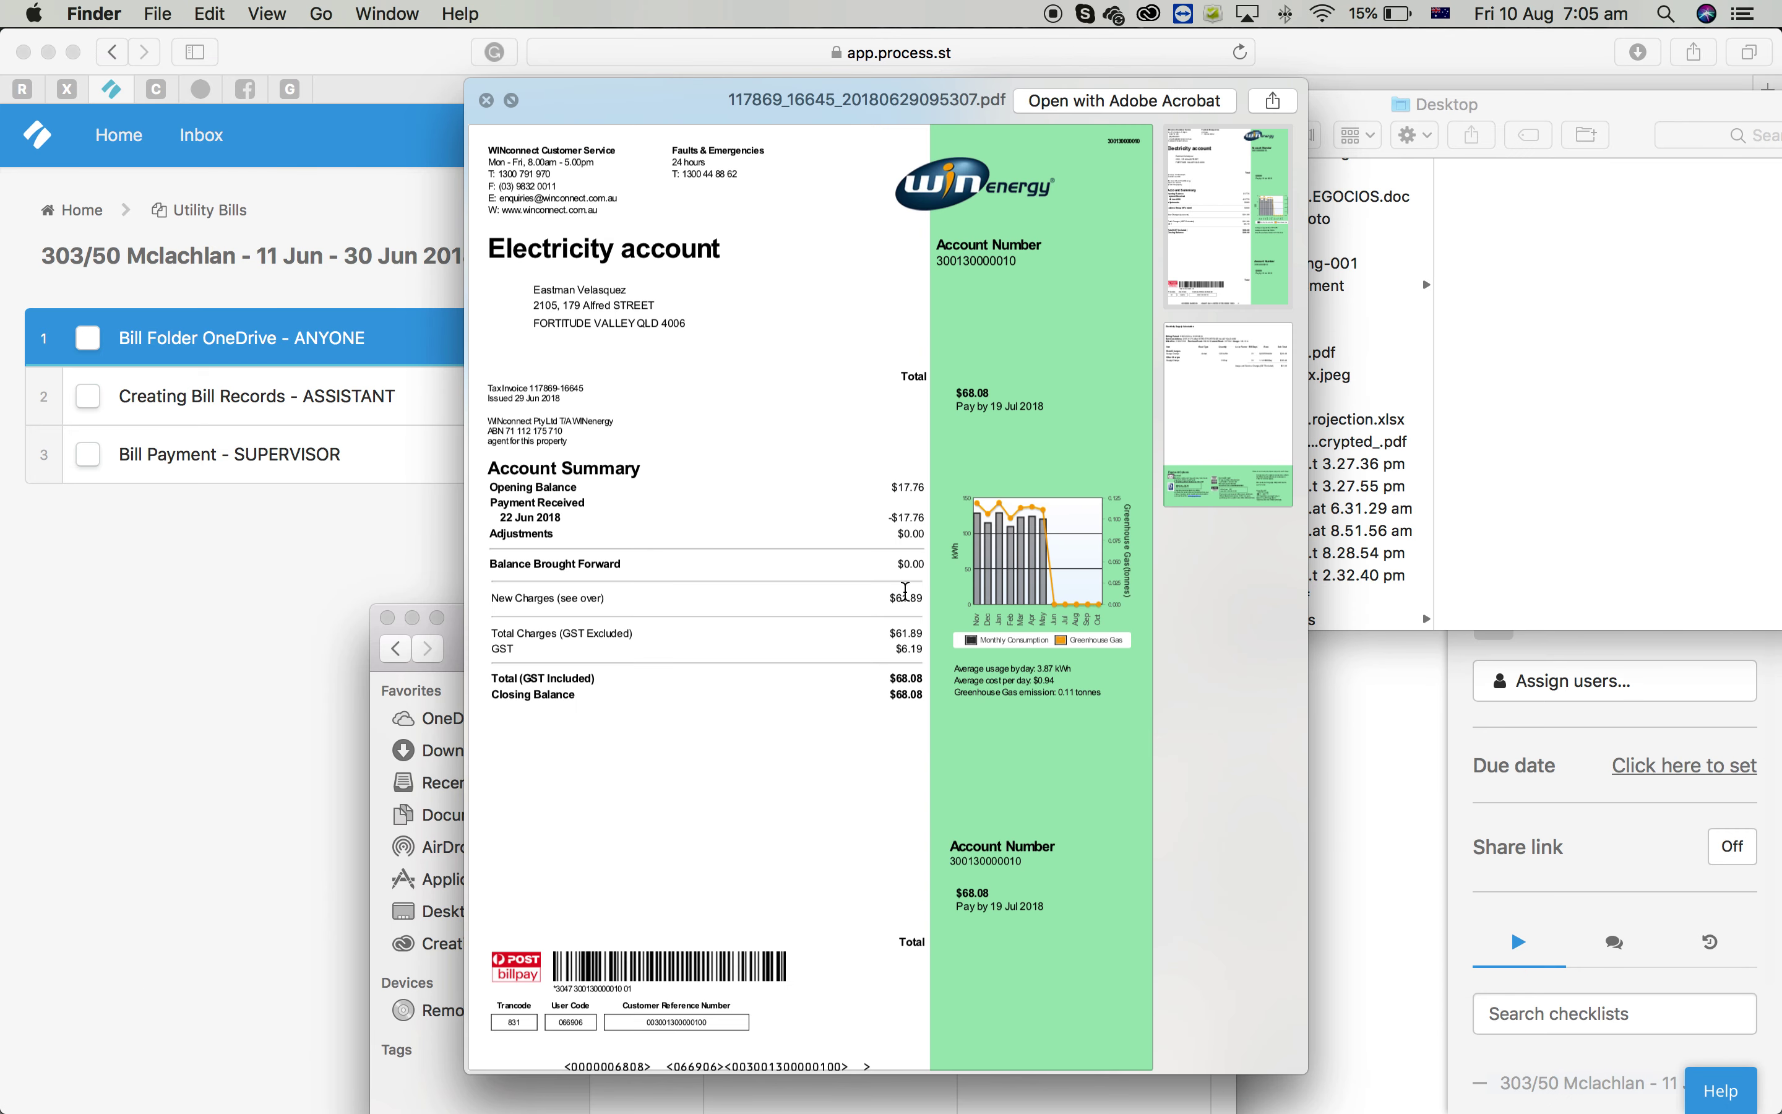
click(381, 546)
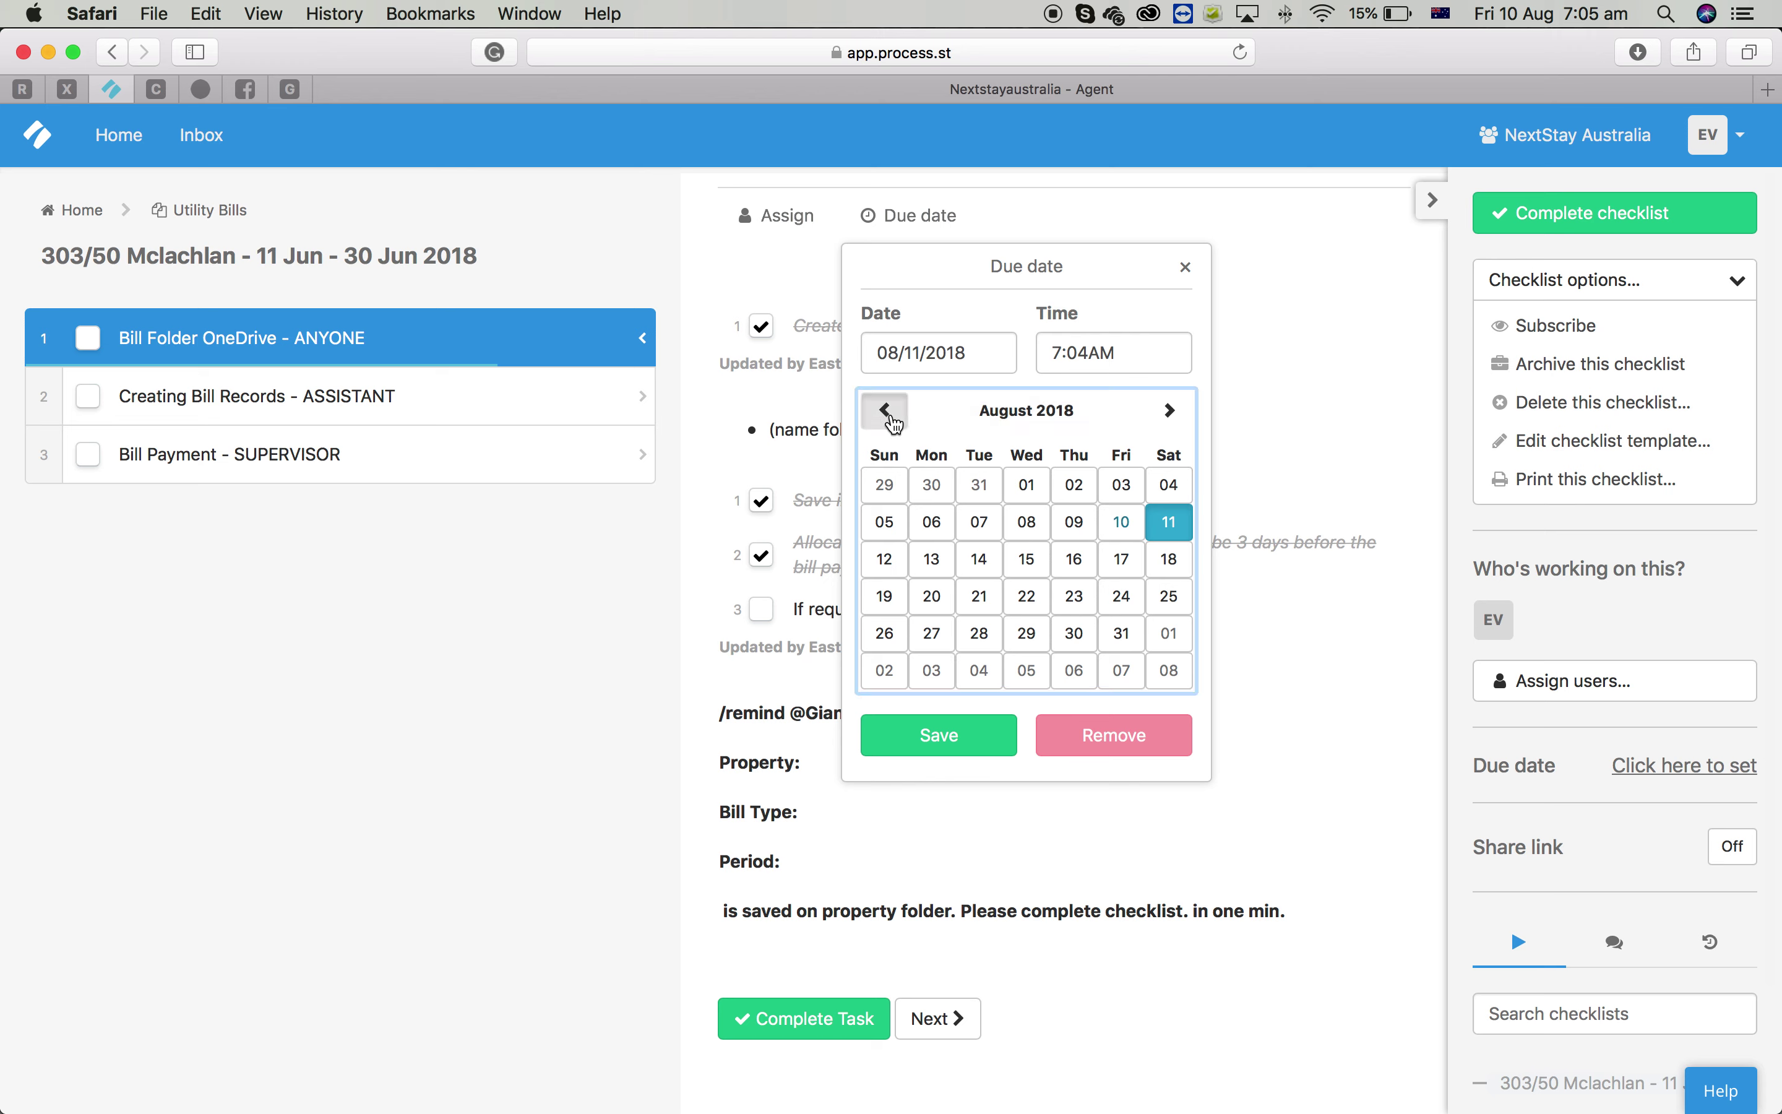
click(885, 410)
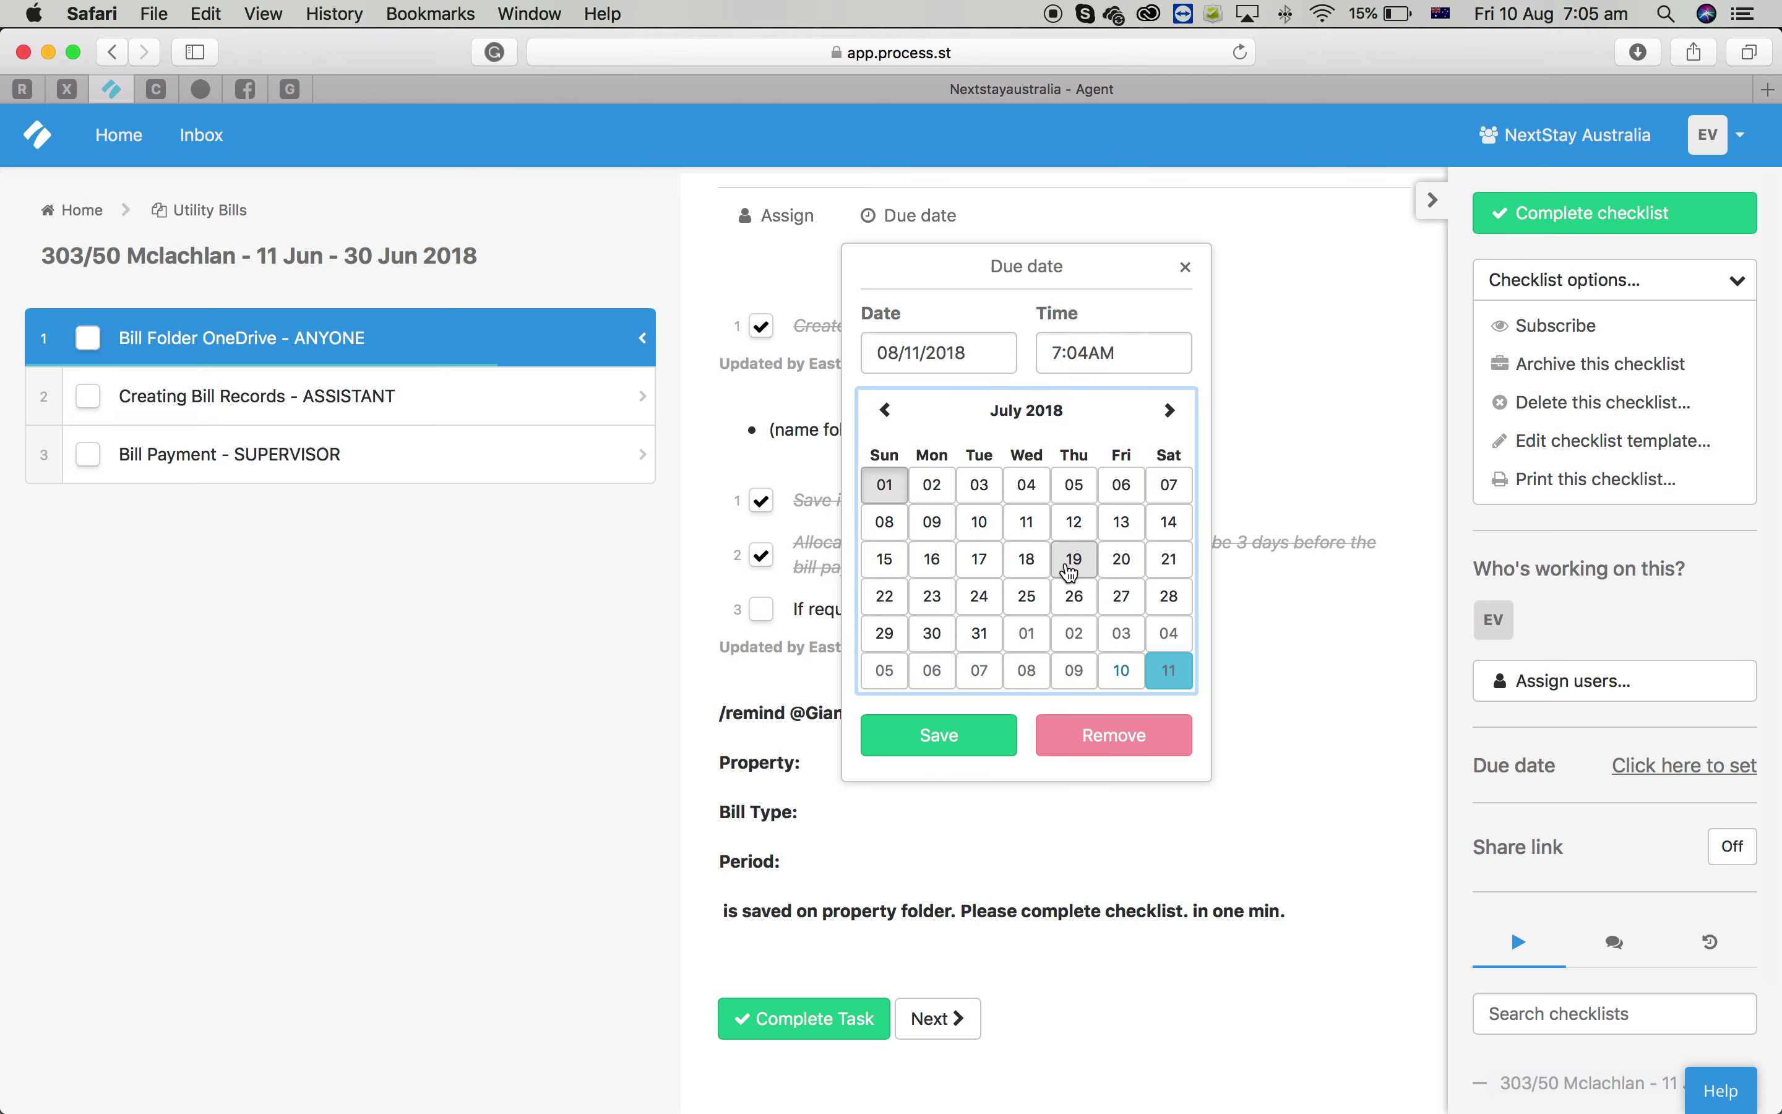
click(933, 560)
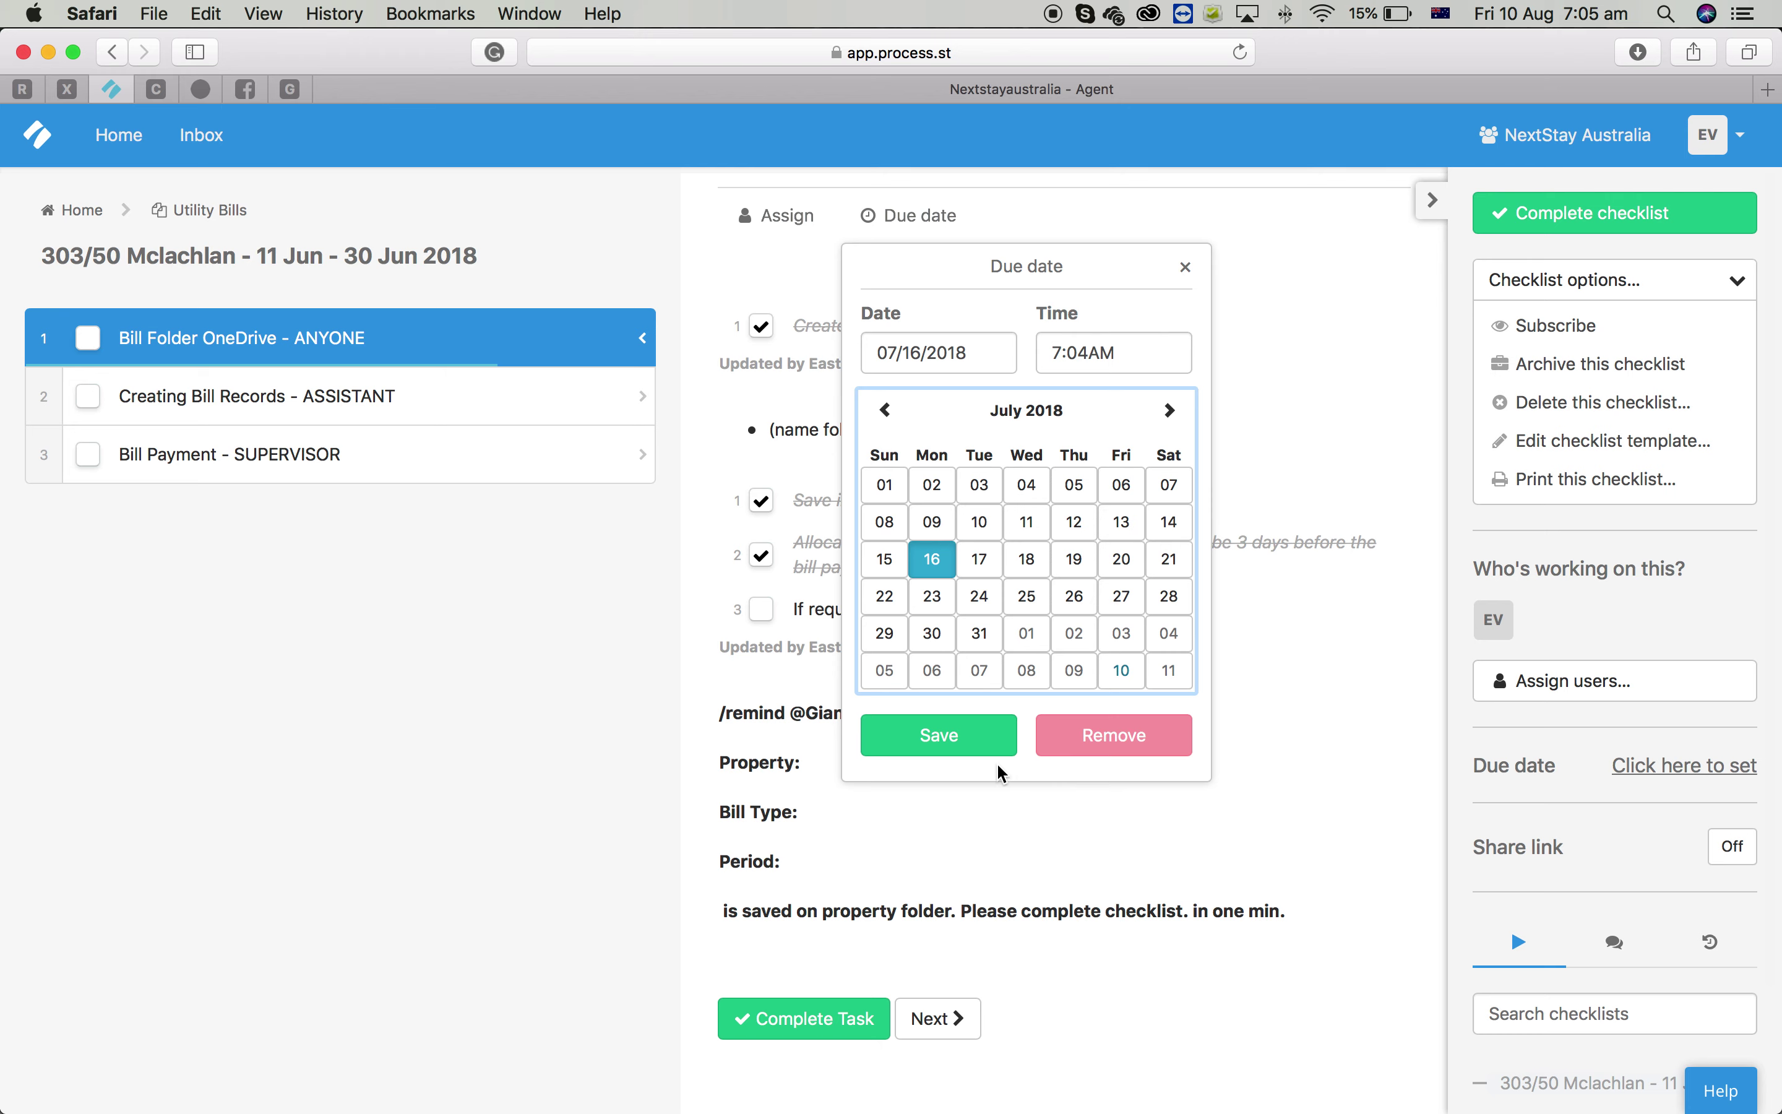
click(952, 747)
Tick the inform-assistant item and copy the /remind message text
scroll(851, 730, down, 2)
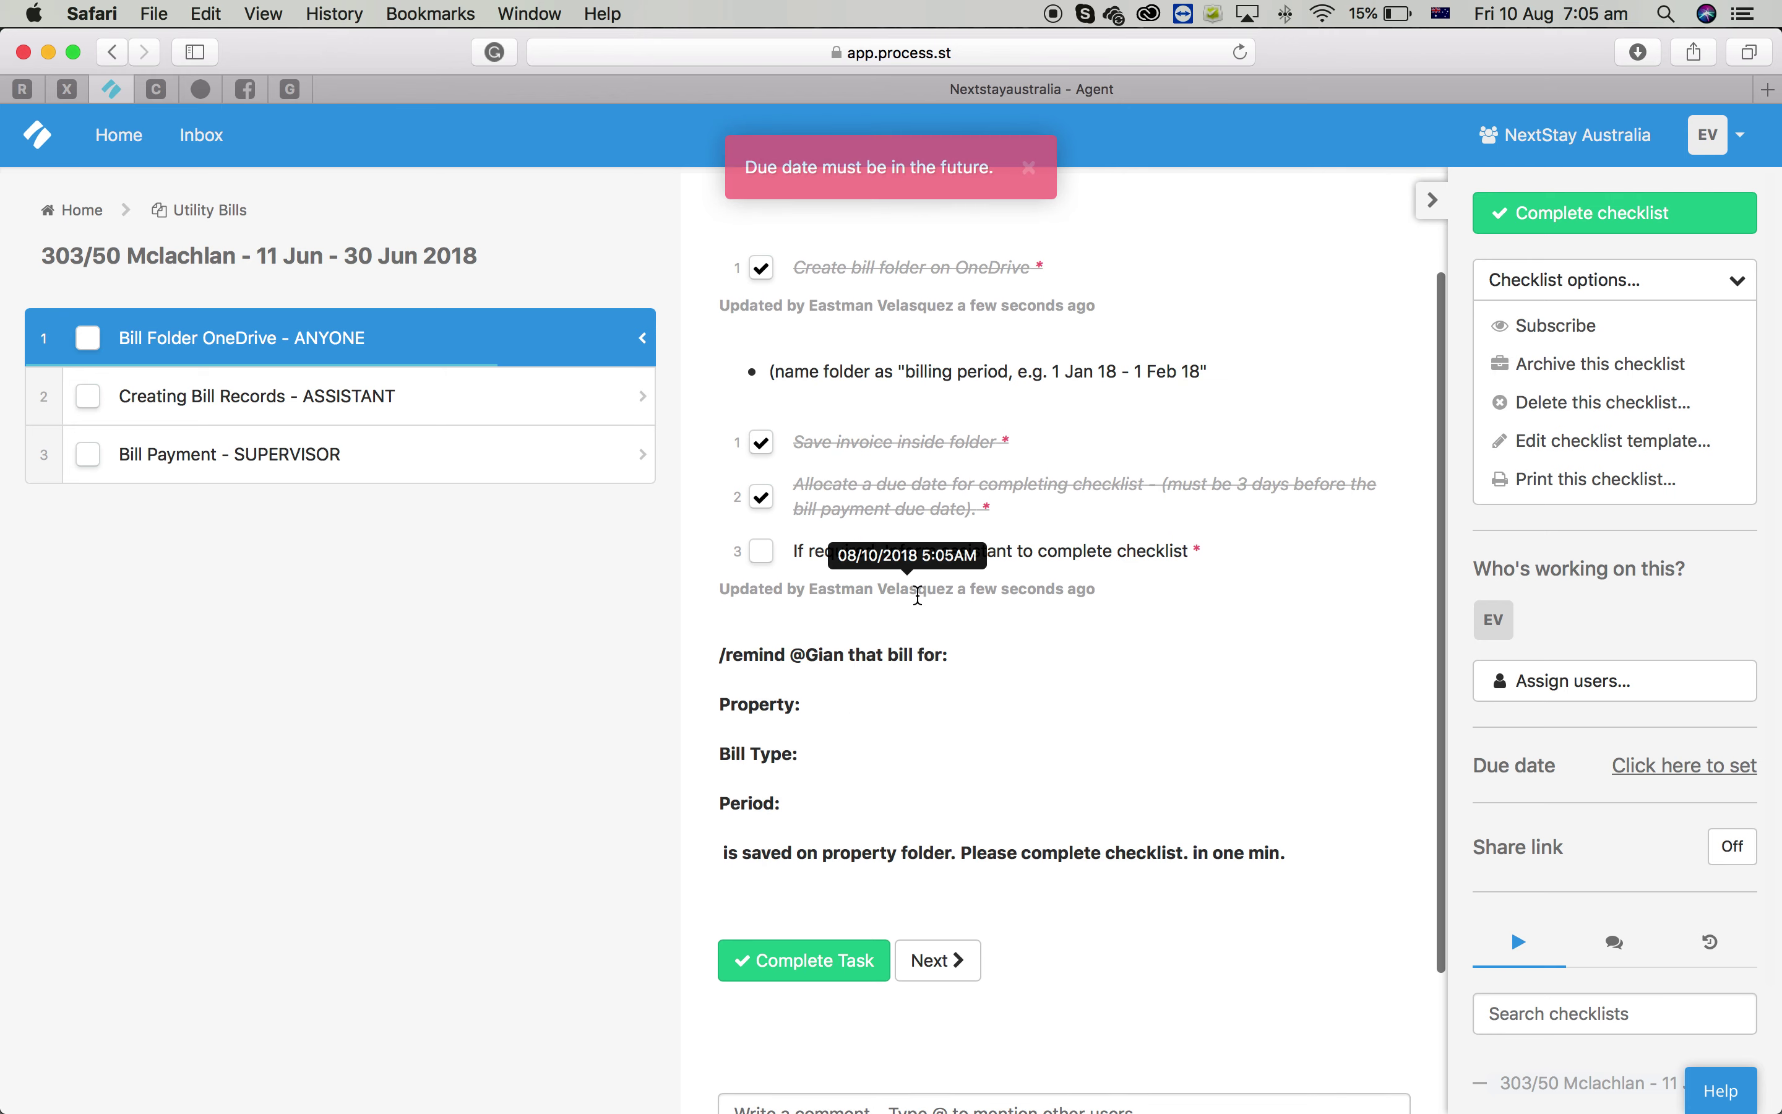
click(762, 550)
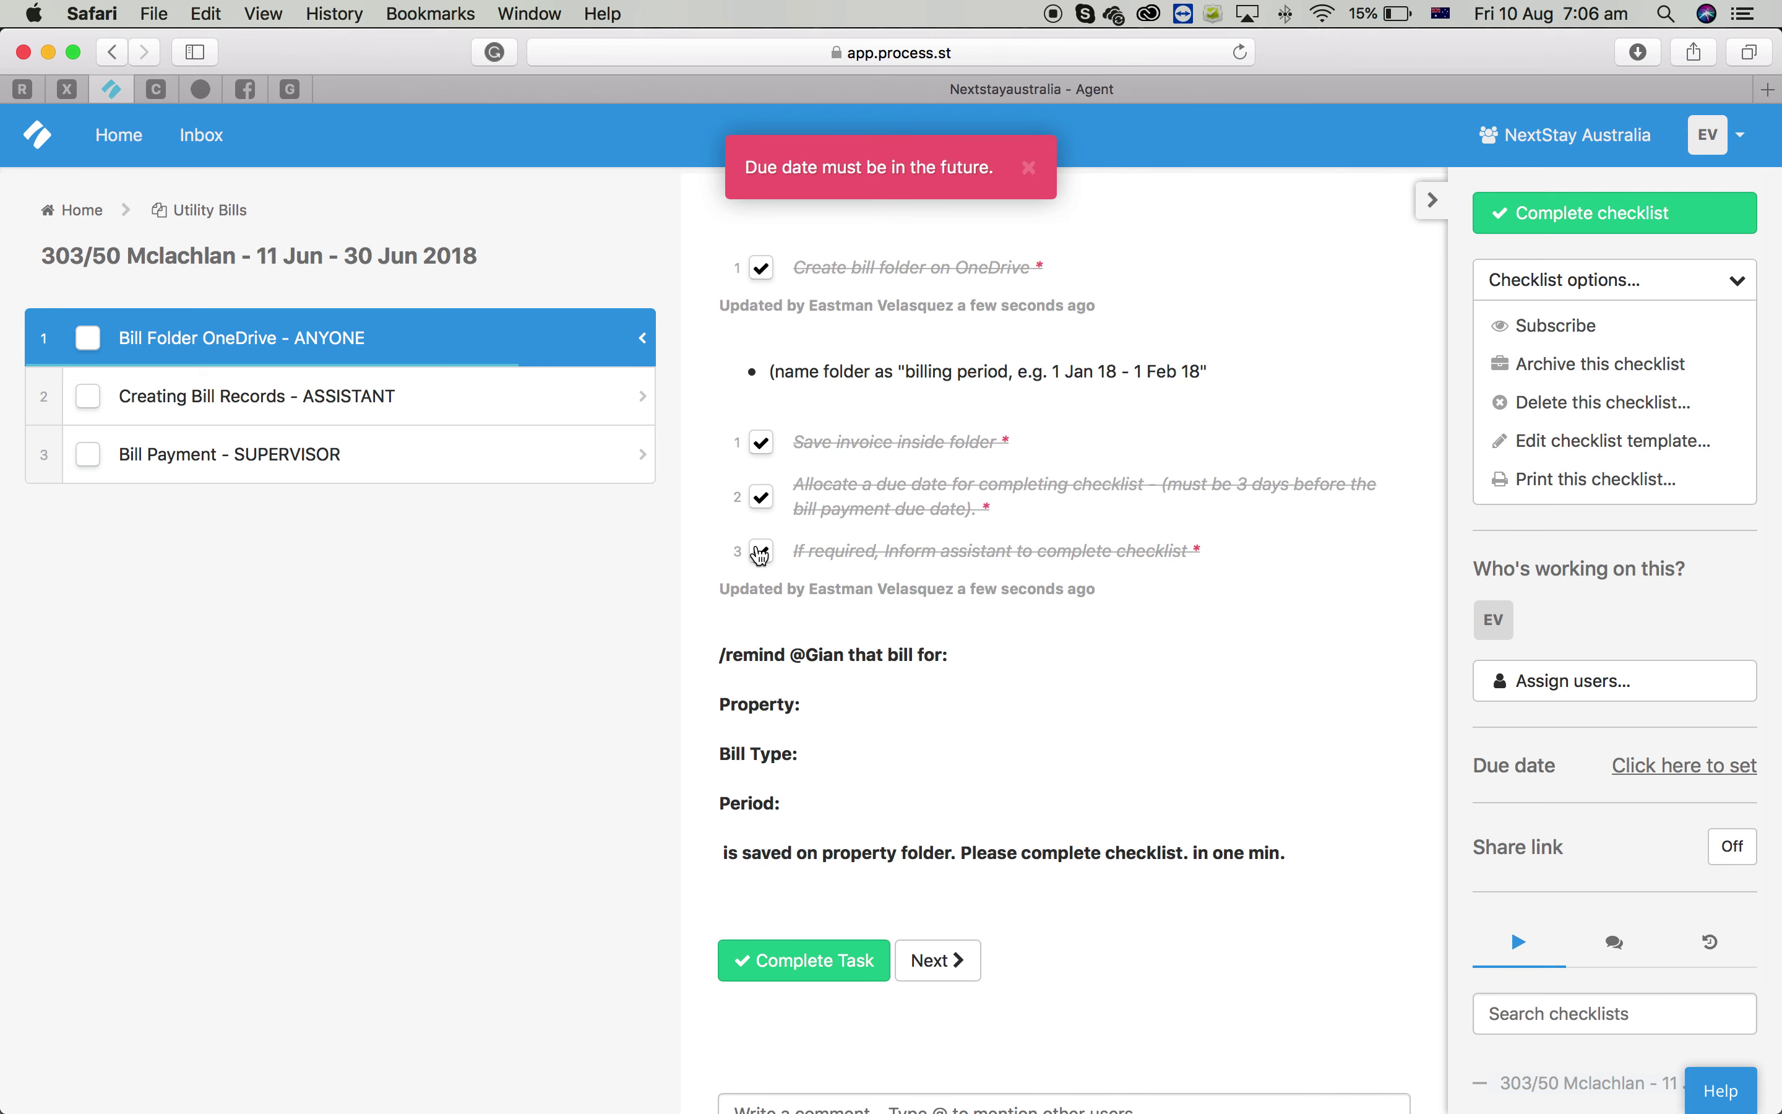
drag(1290, 852, 690, 644)
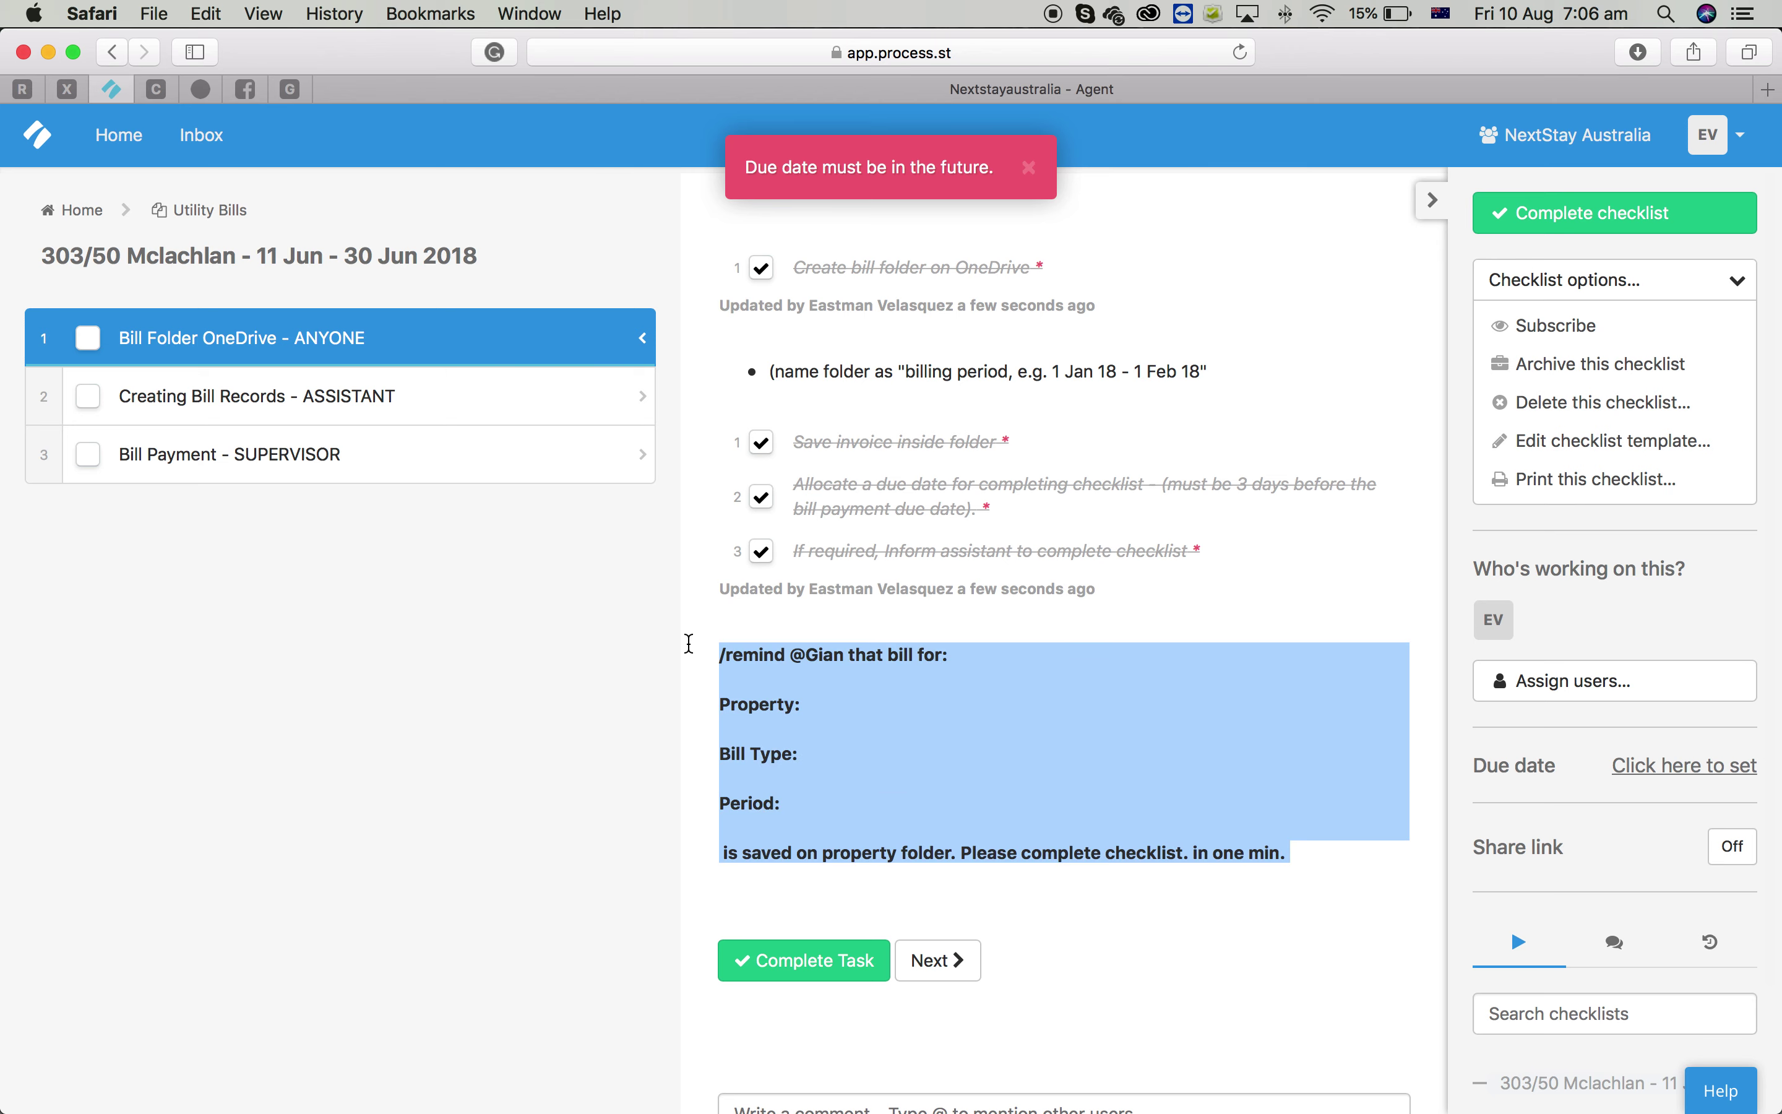
key(super+c)
click(722, 1098)
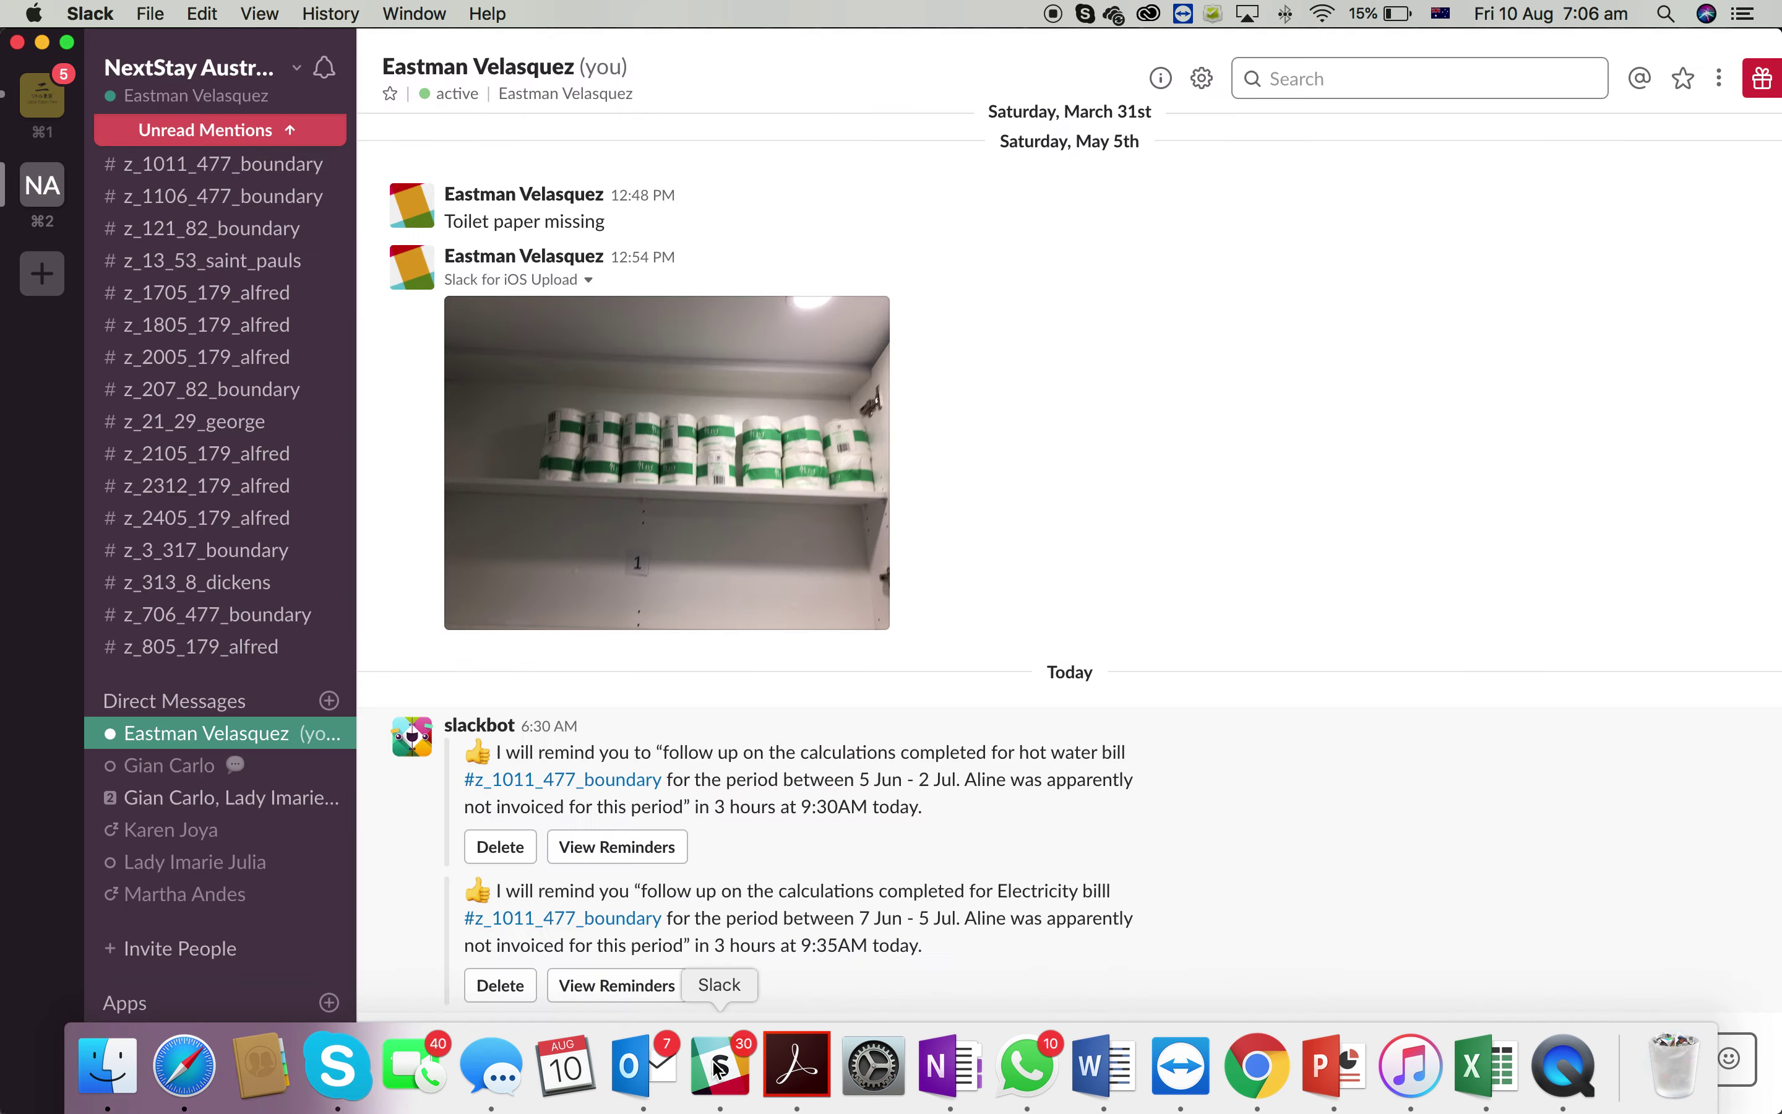
scroll(184, 589, up, 5)
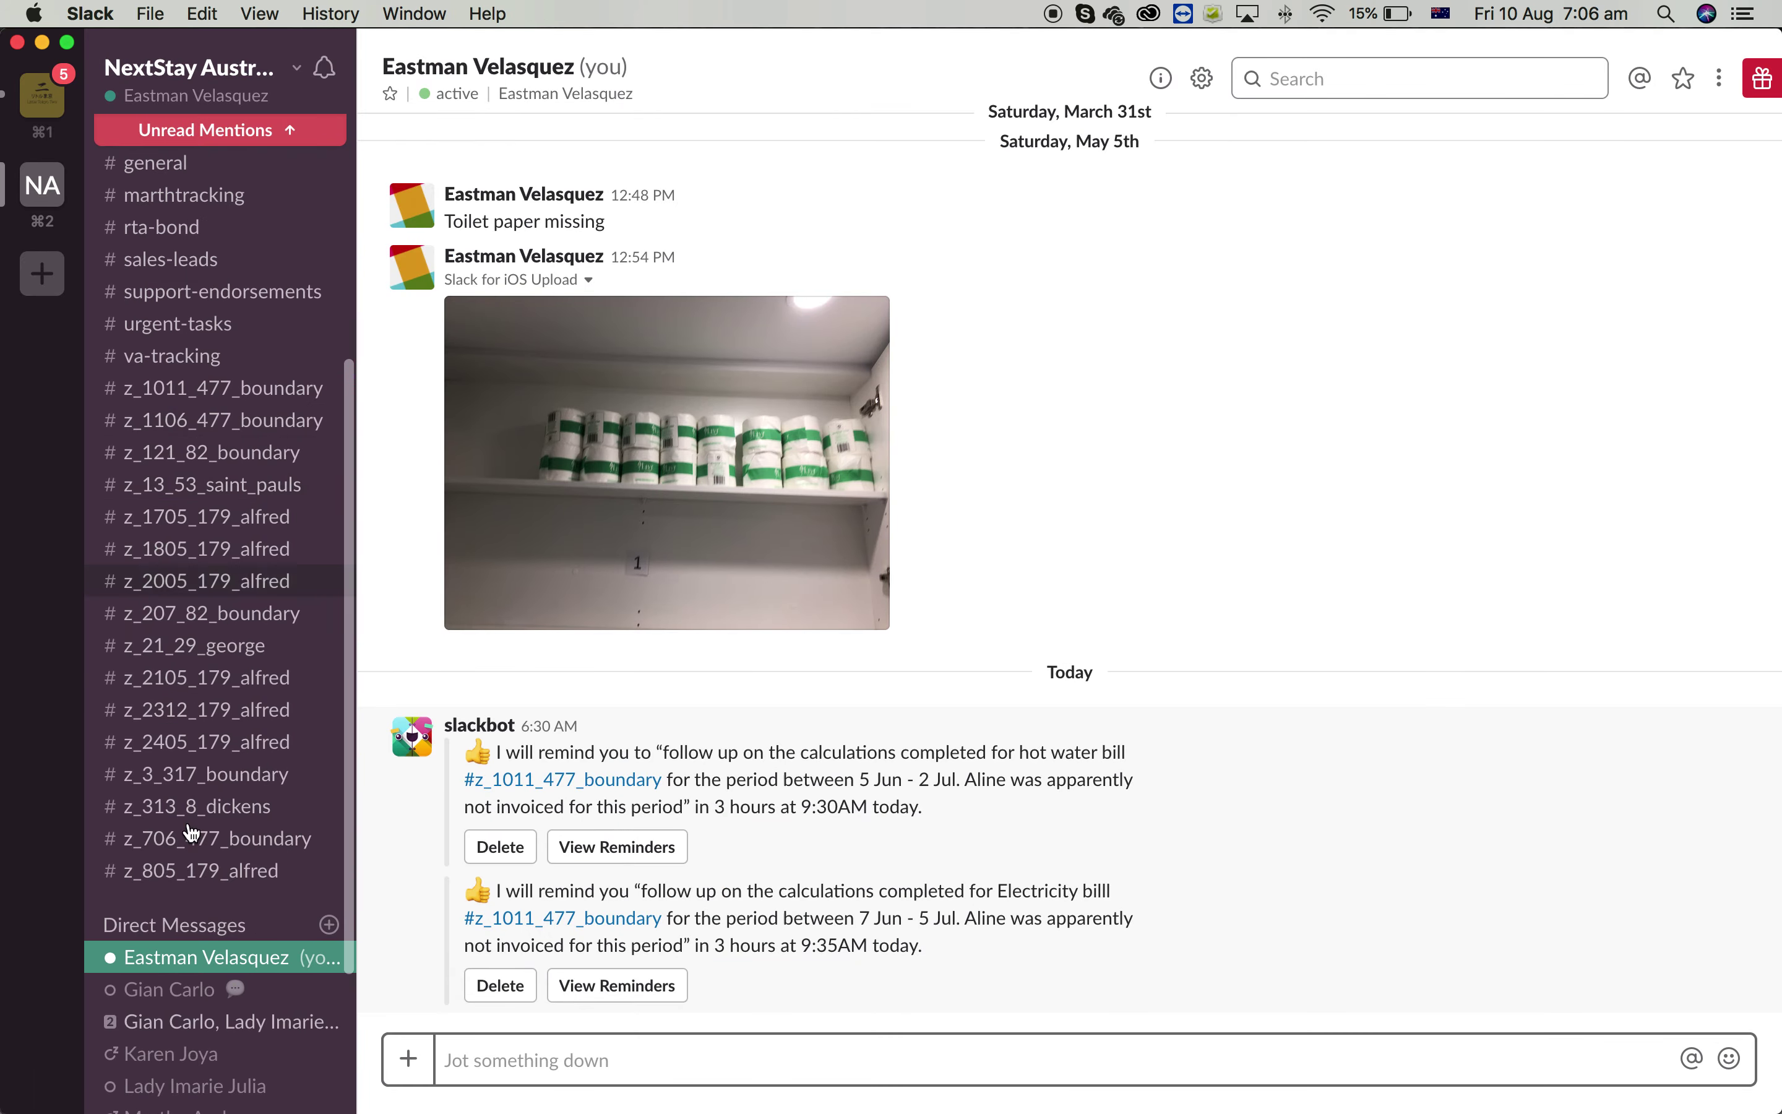
mouse_move(214, 1109)
click(107, 1067)
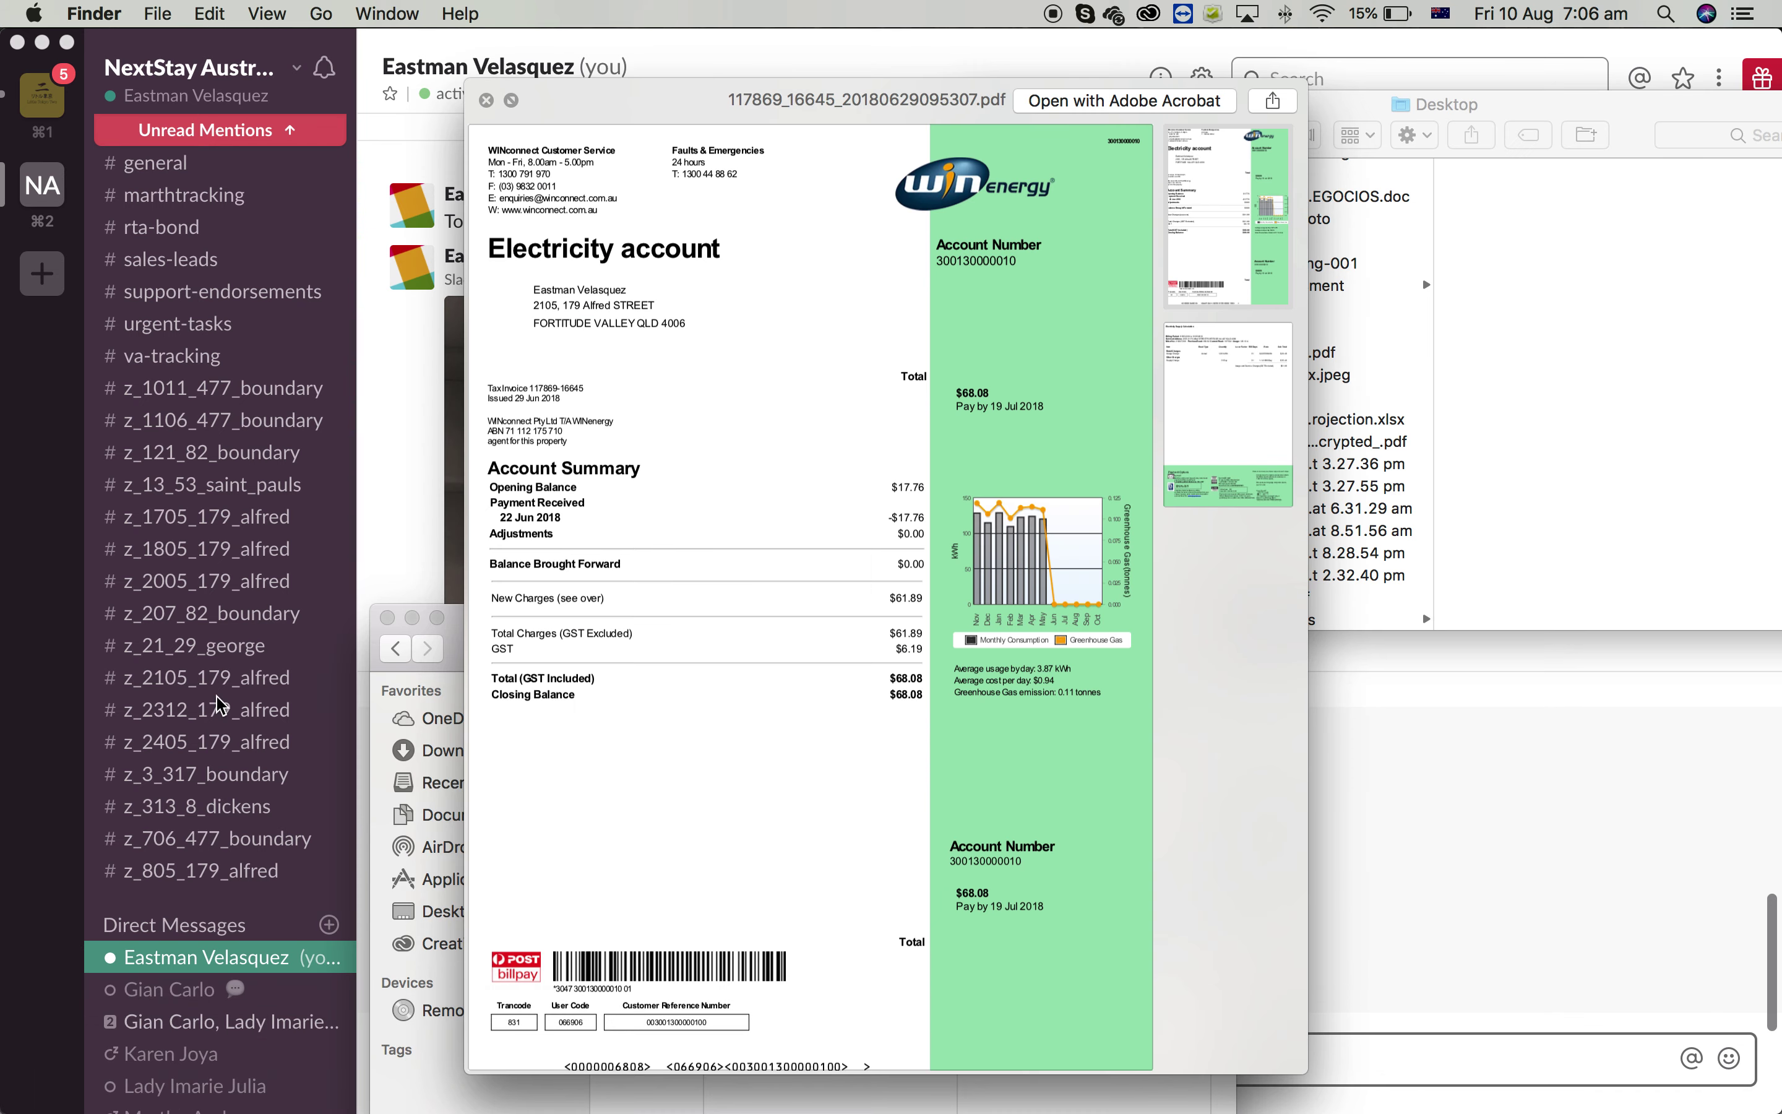
click(250, 678)
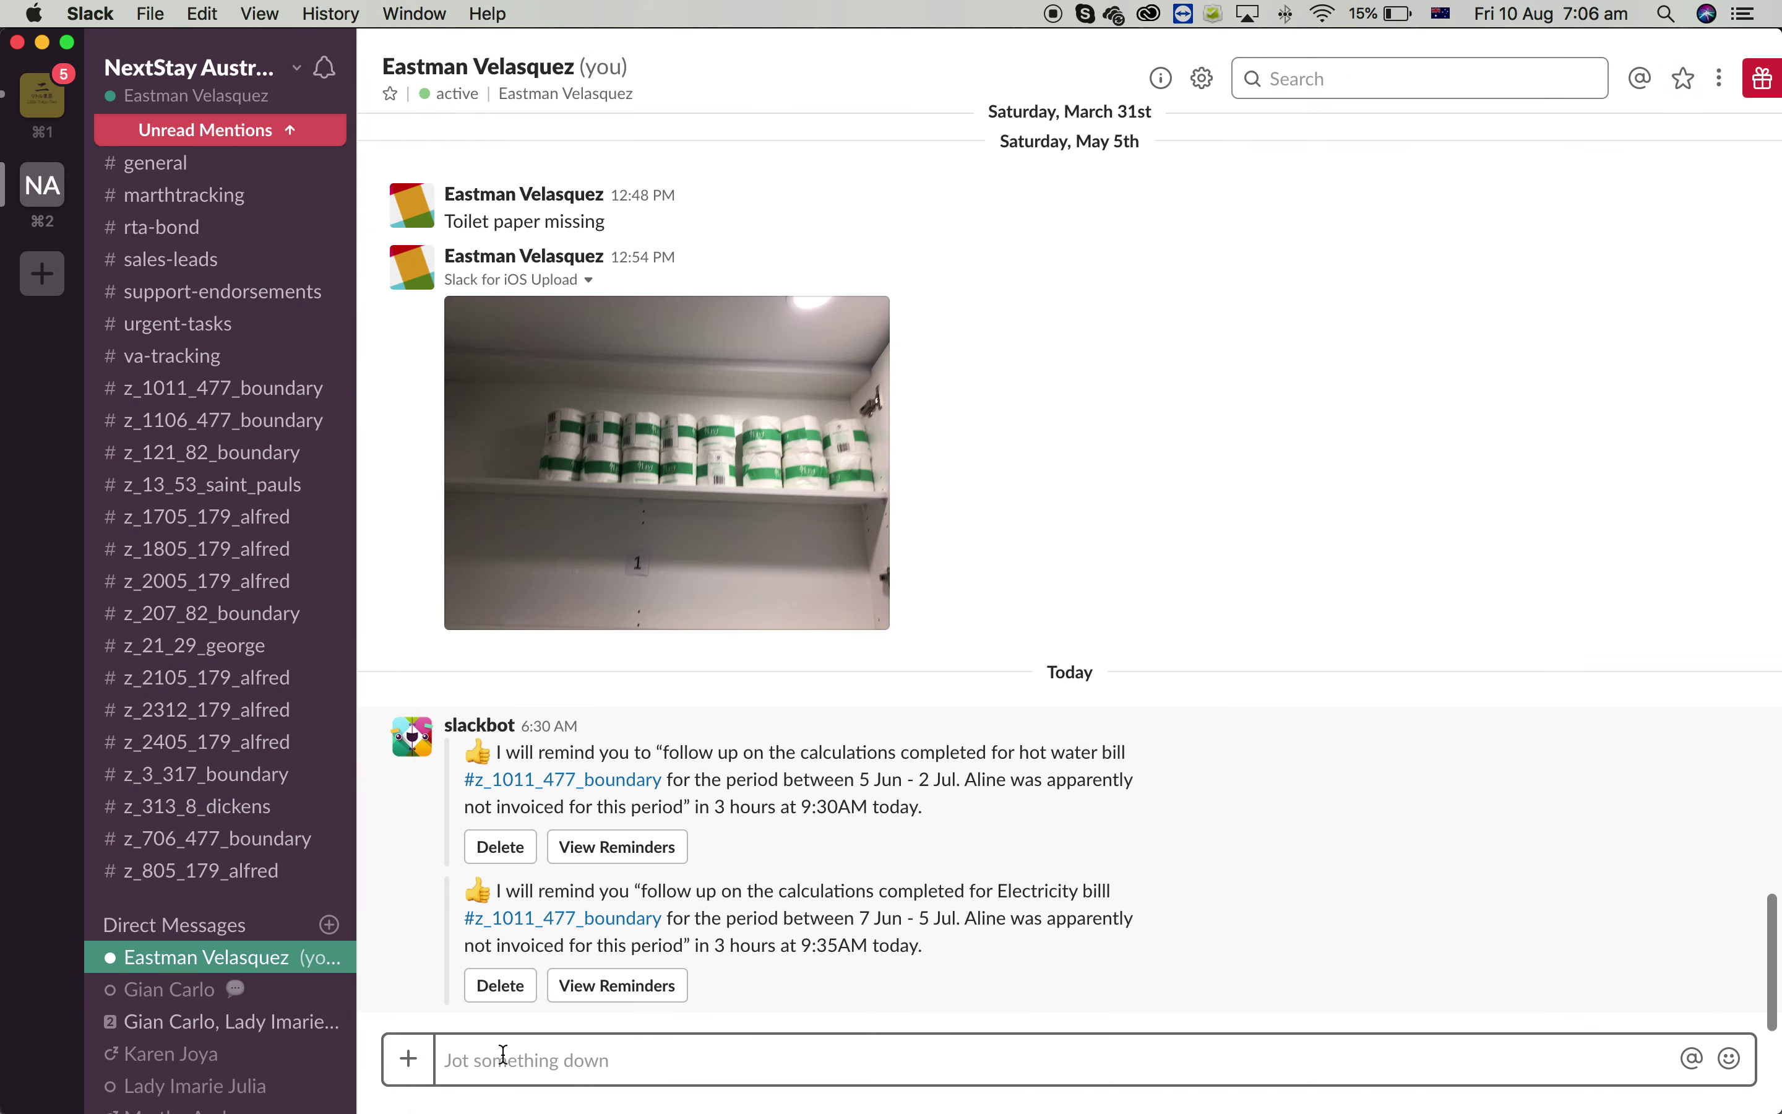
key(super+v)
text(afjlkajlk)
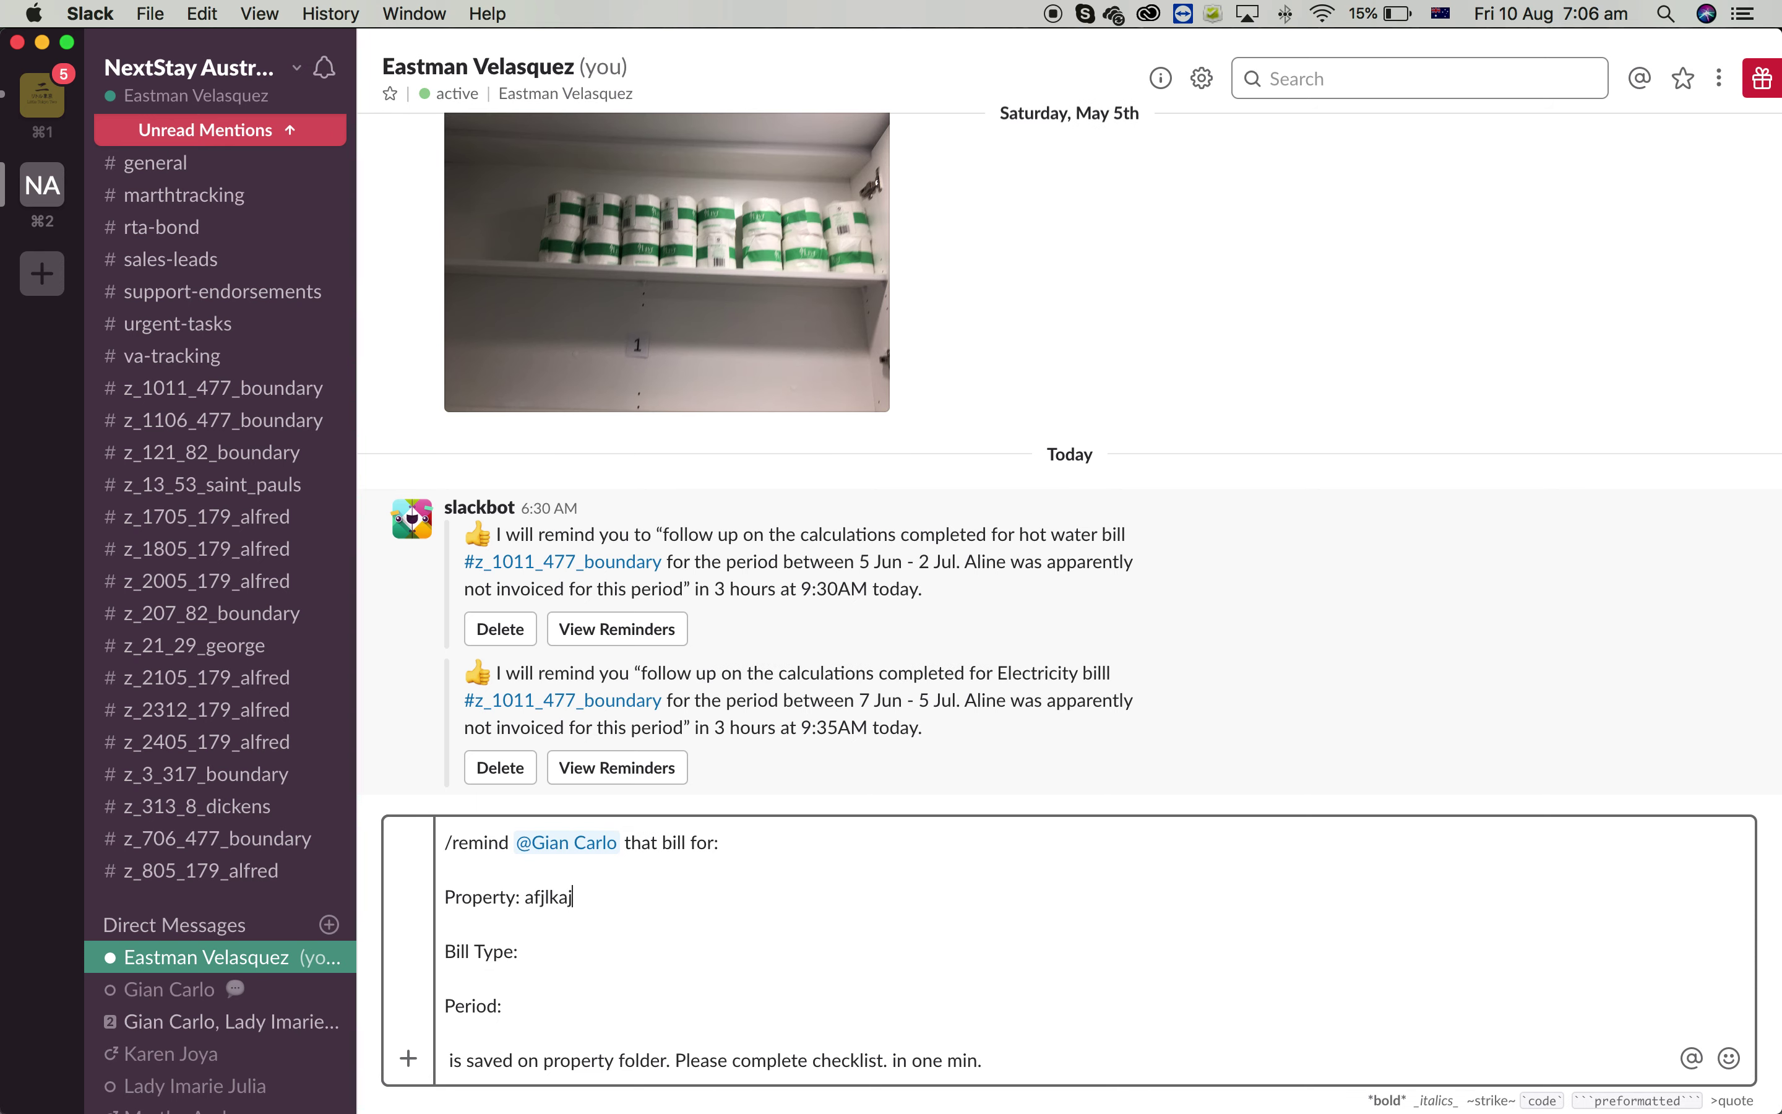
key(Down)
key(Down)
text(kljalja)
click(584, 997)
text(jalk)
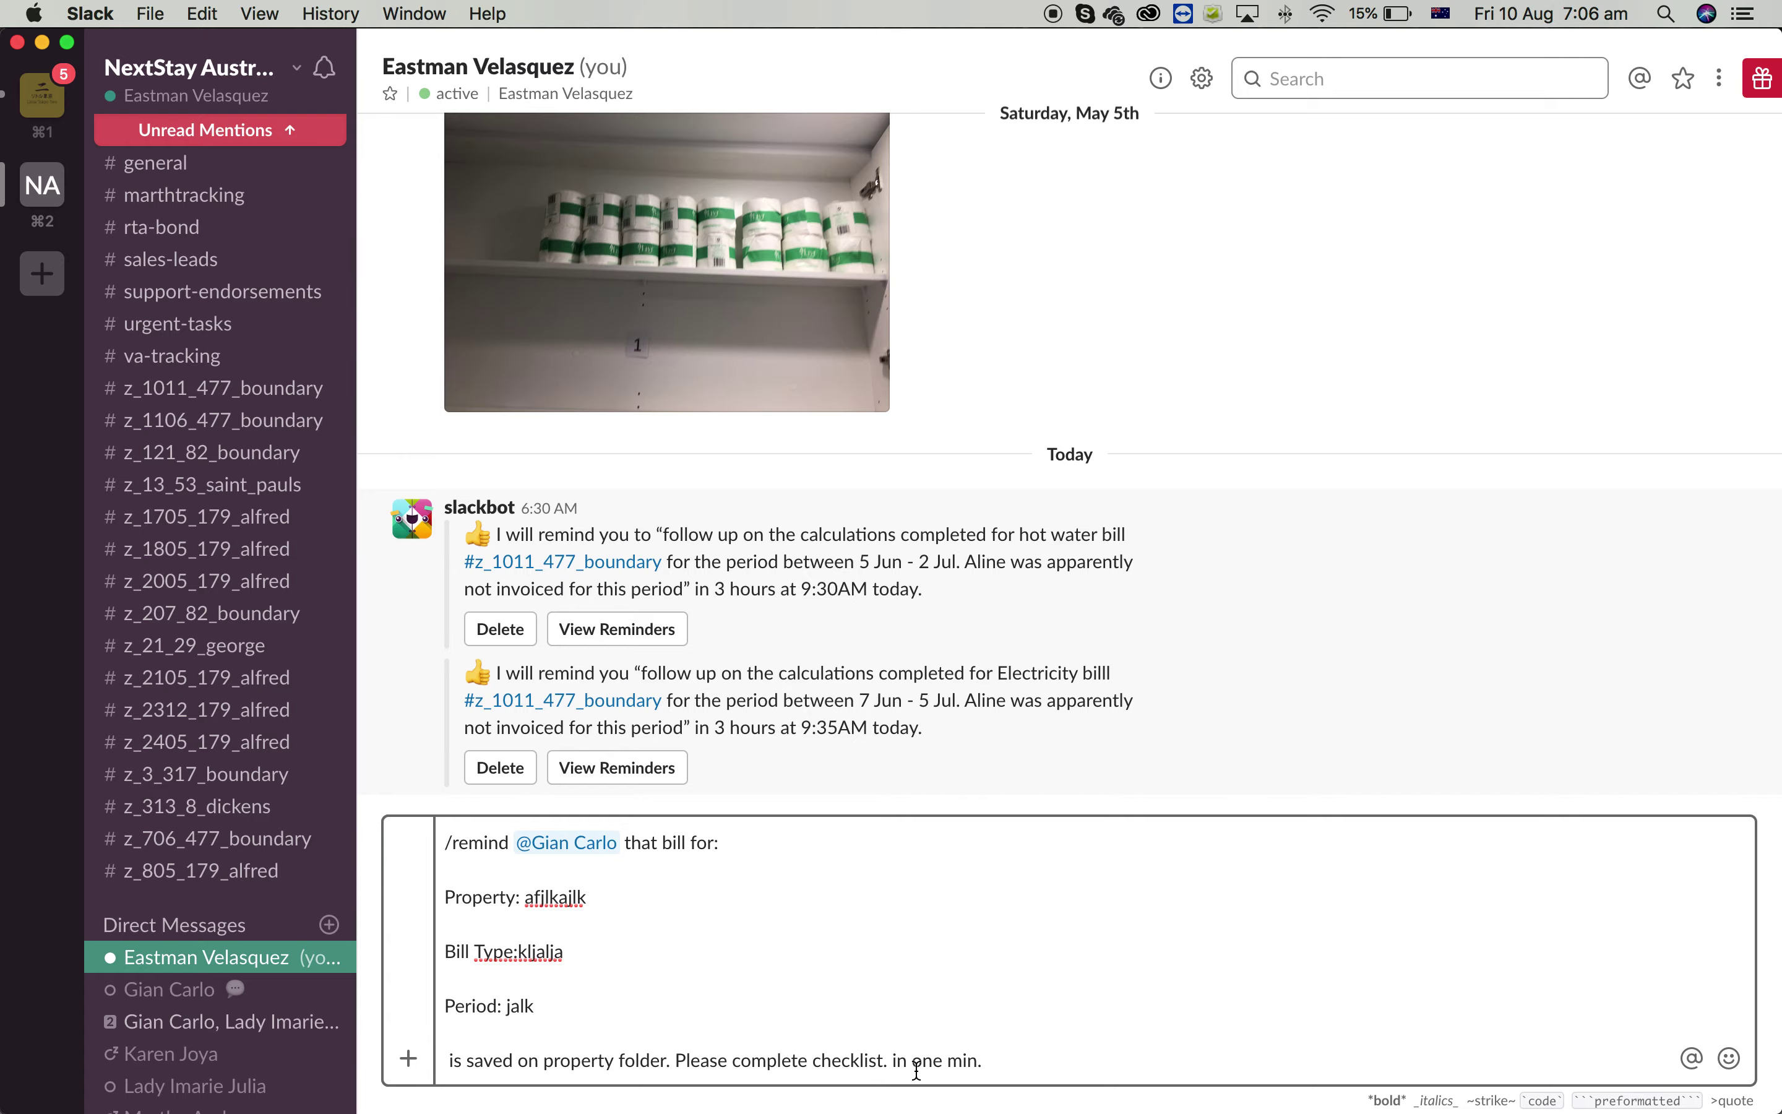
key(super+a)
key(super+x)
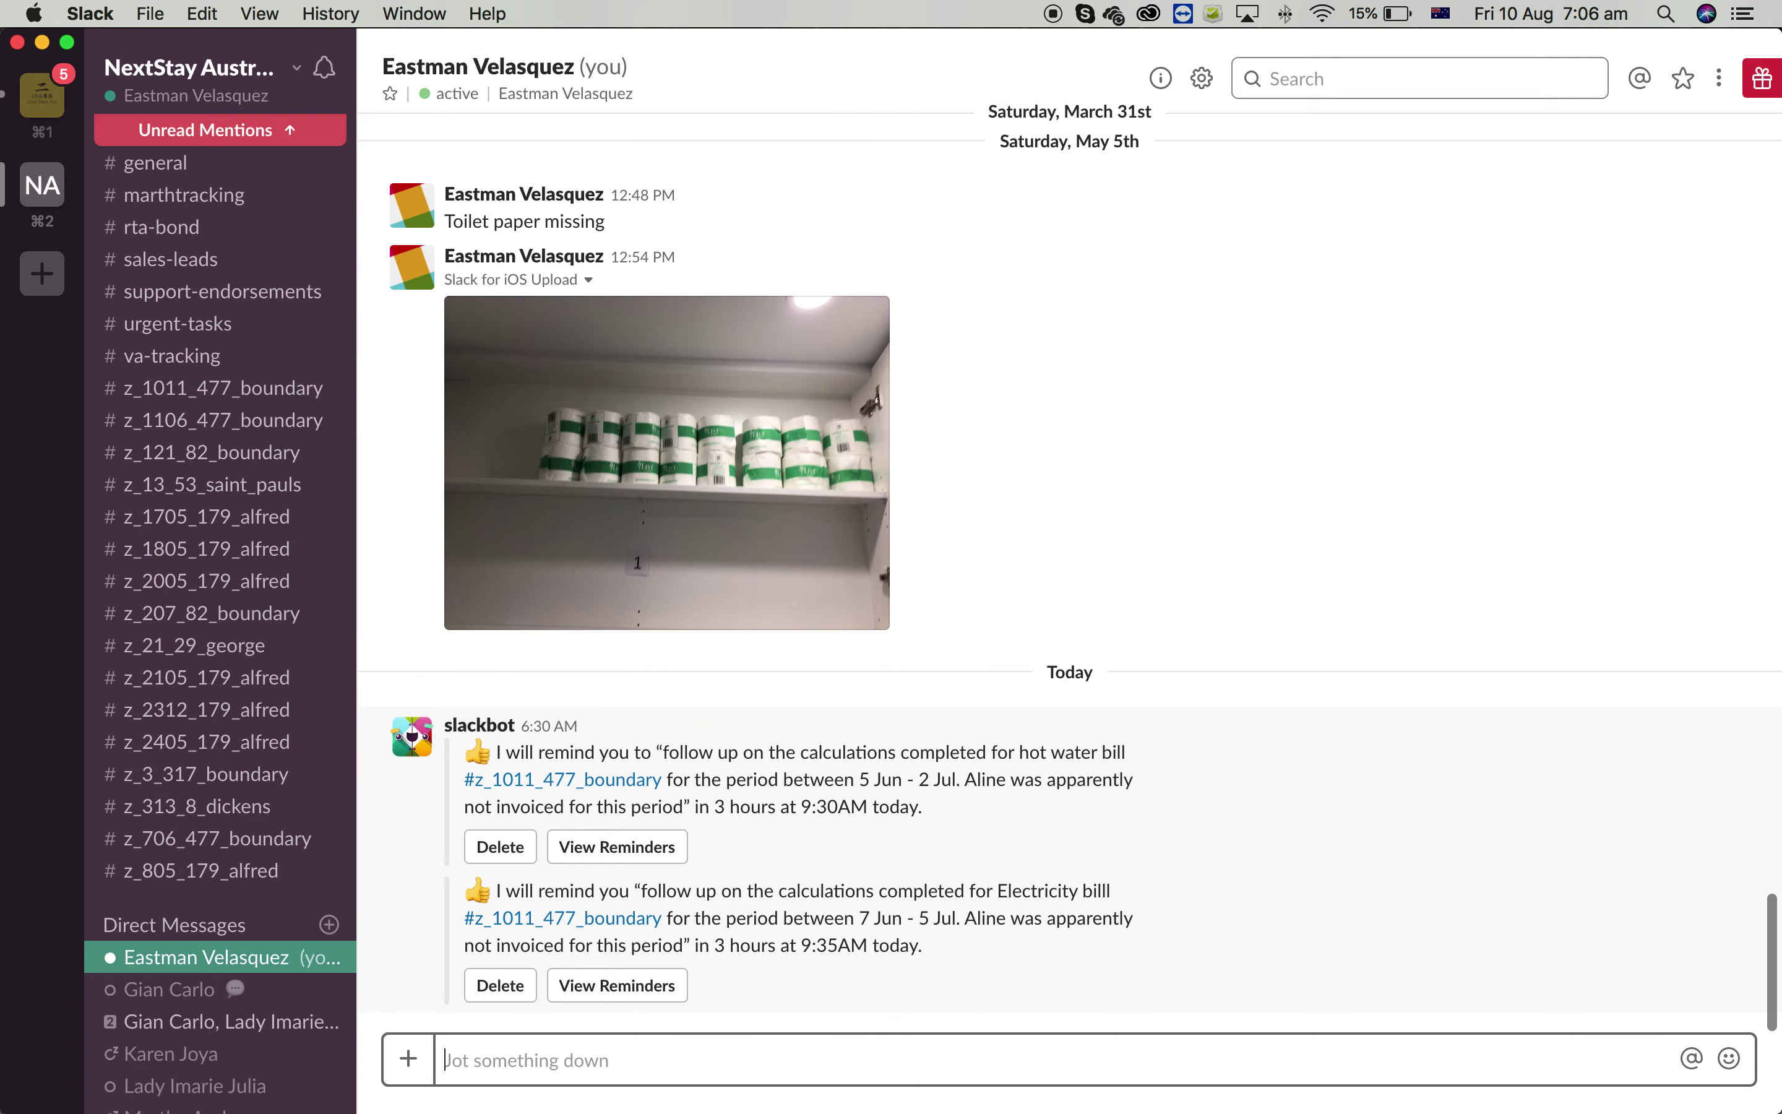
key(ctrl+Up)
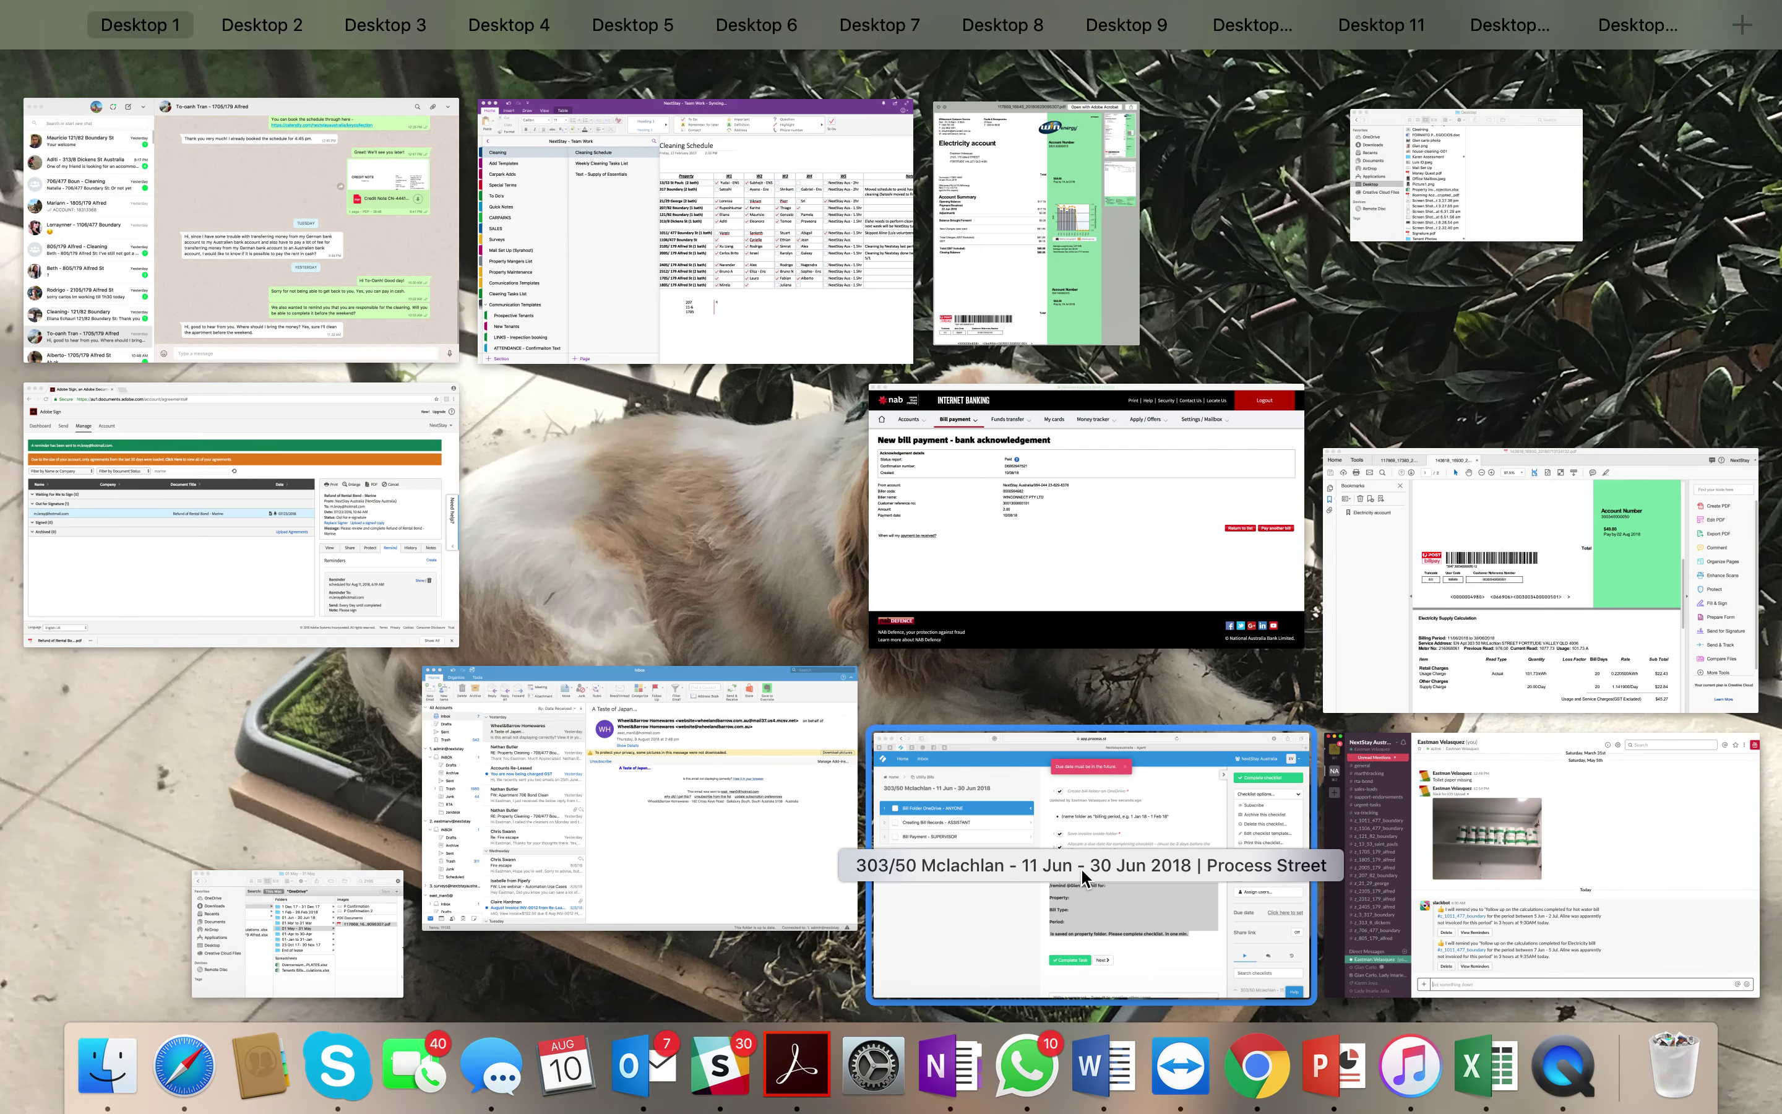
Complete the Bill Folder OneDrive task, view Creating Bill Records, then open Re-Leased's Income & Expenses
click(884, 903)
click(806, 964)
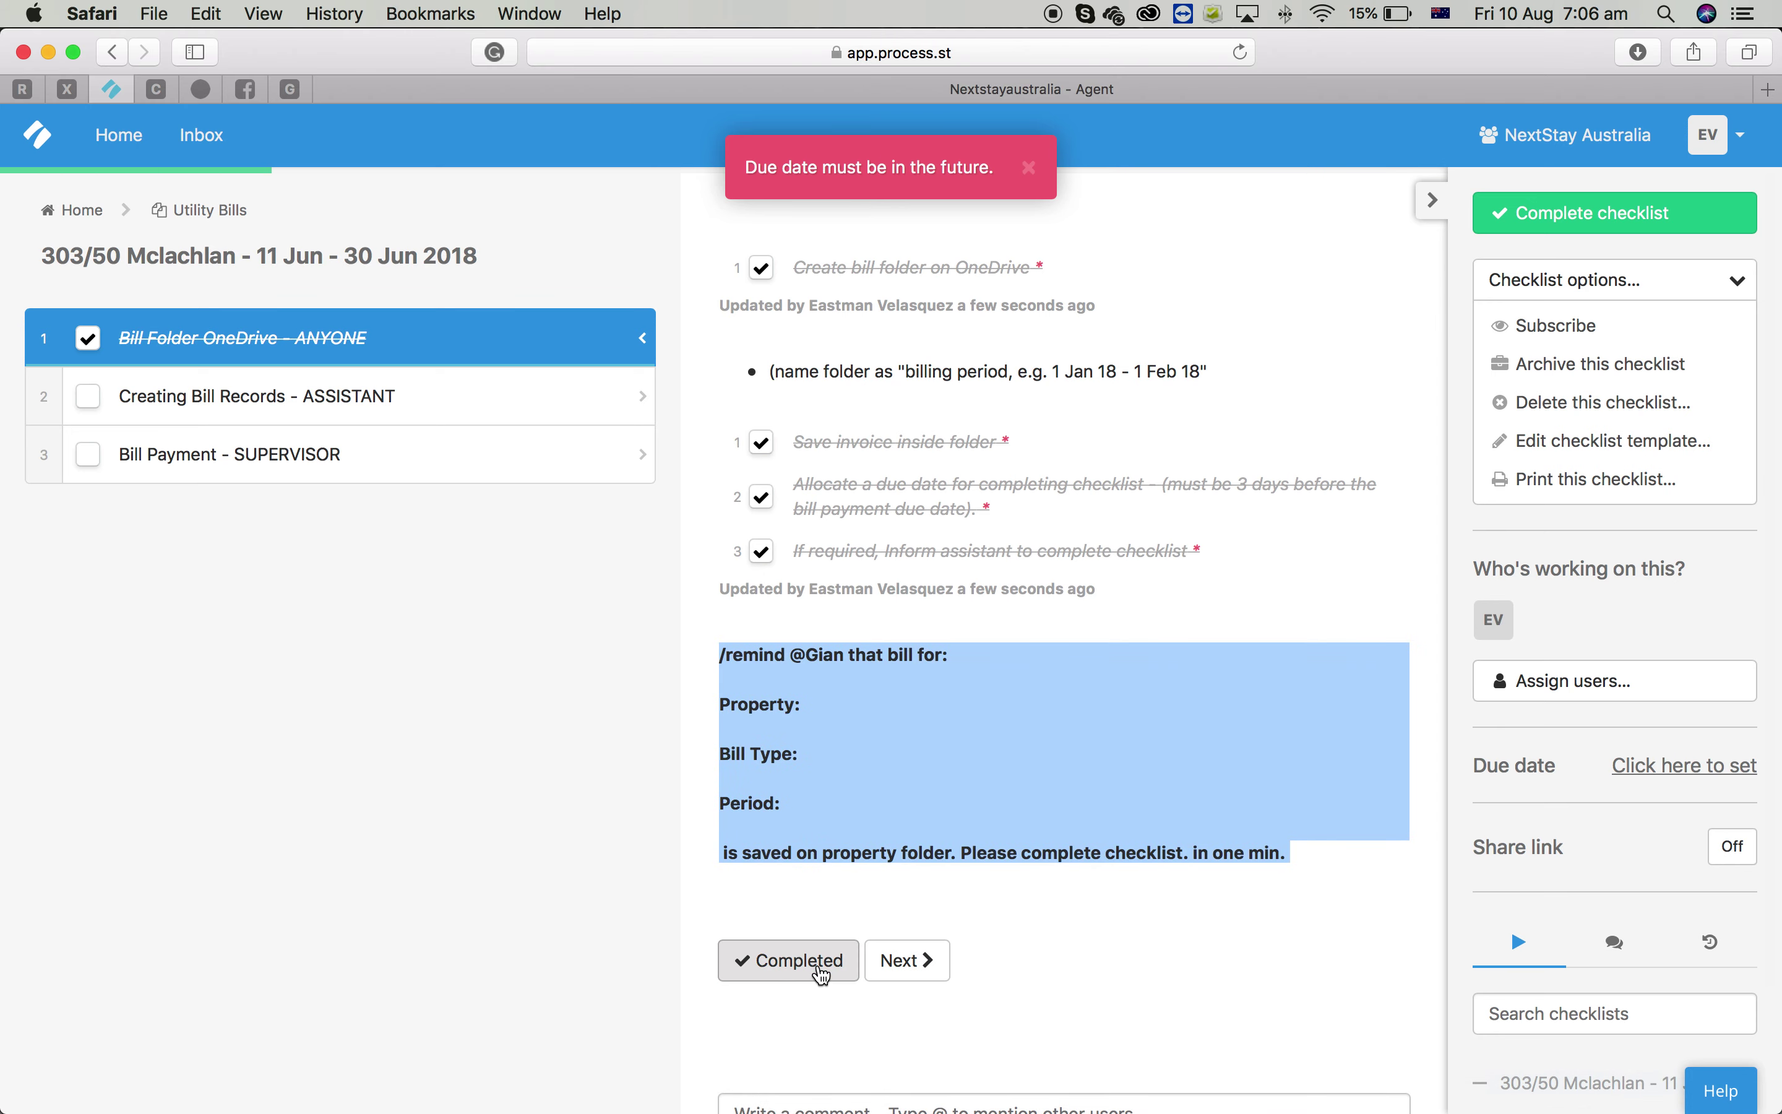
click(452, 398)
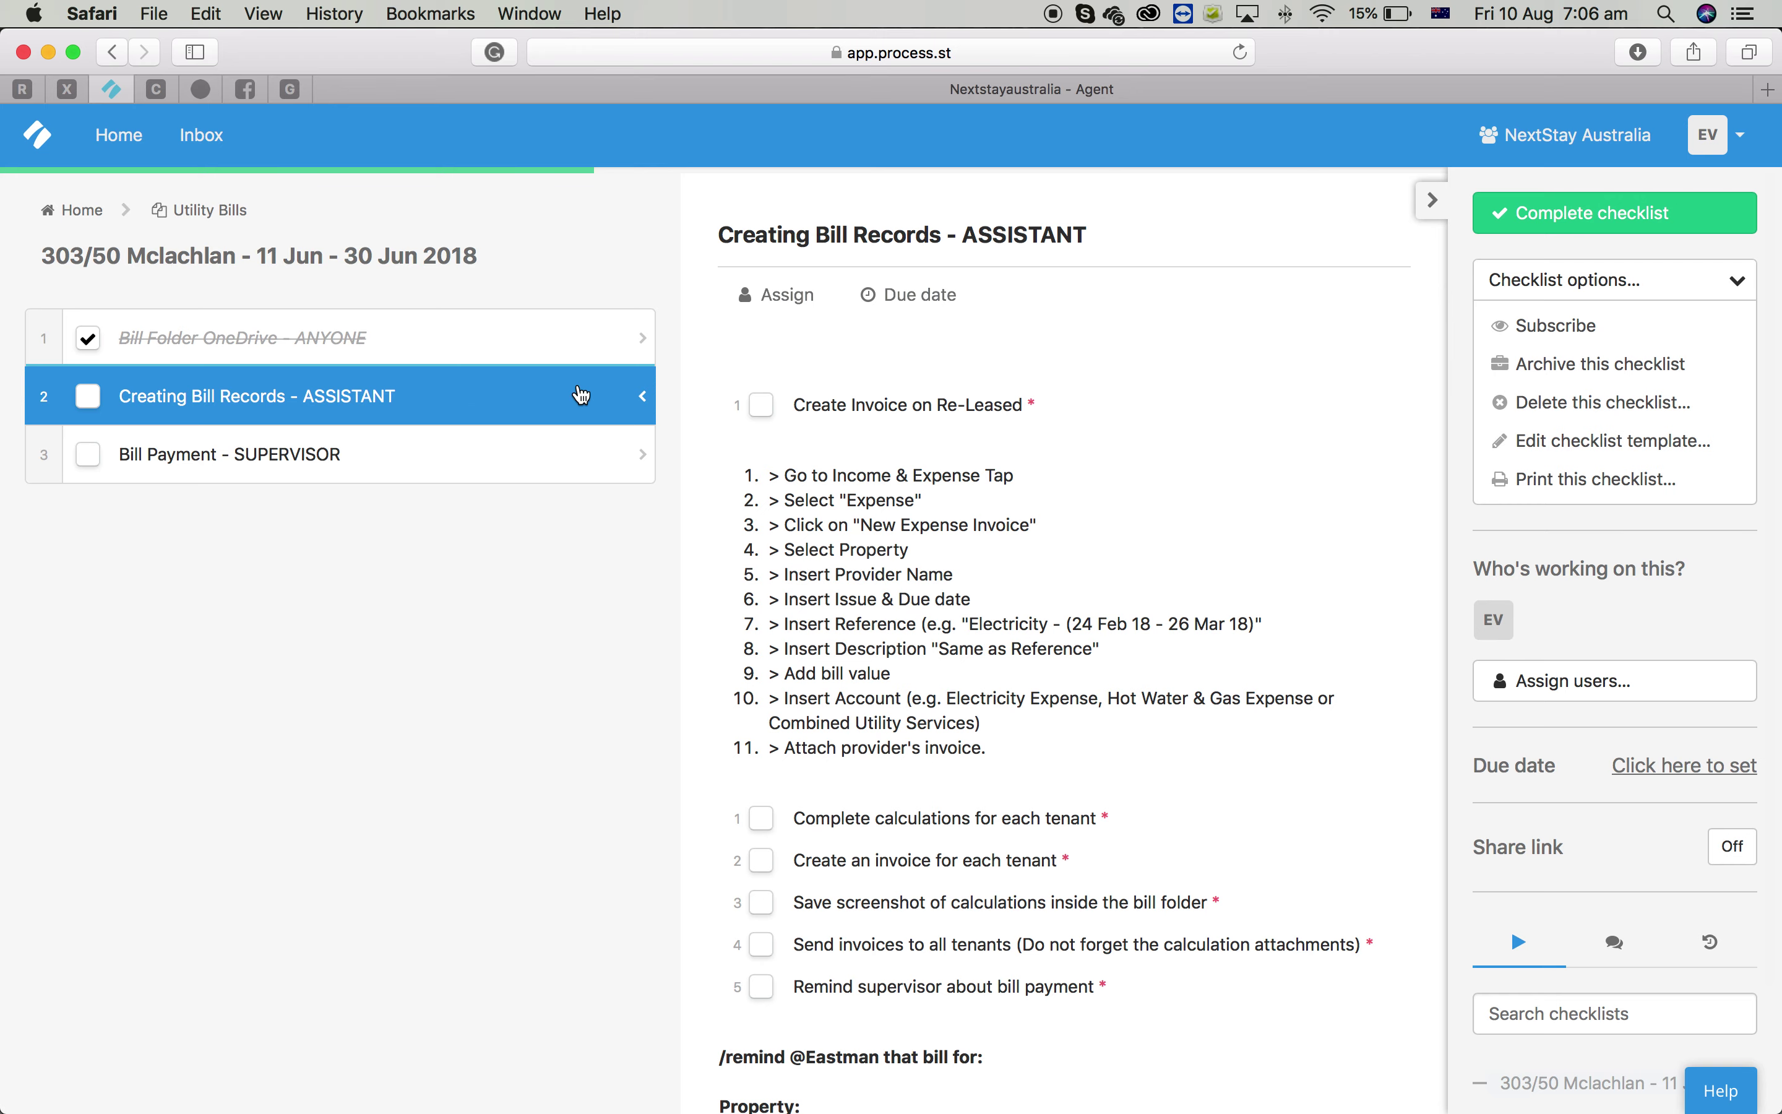
scroll(840, 571, down, 1)
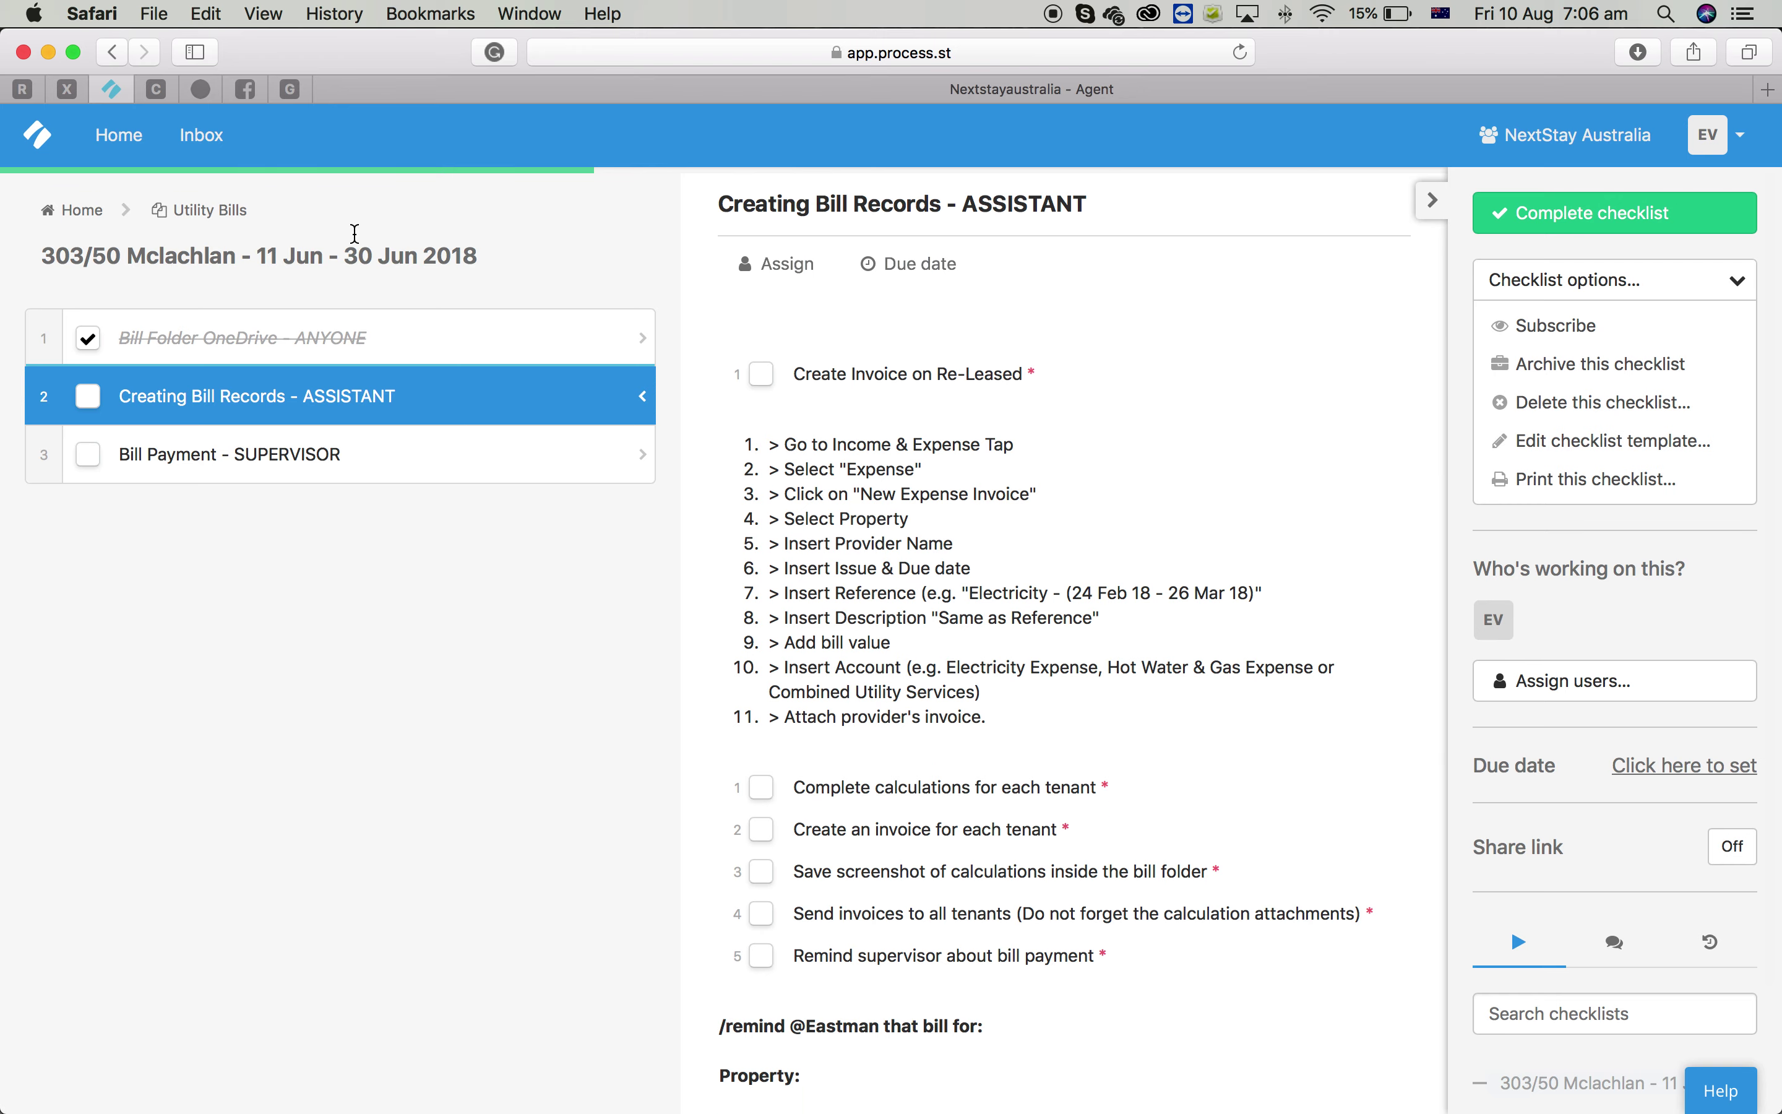
click(23, 89)
click(1124, 169)
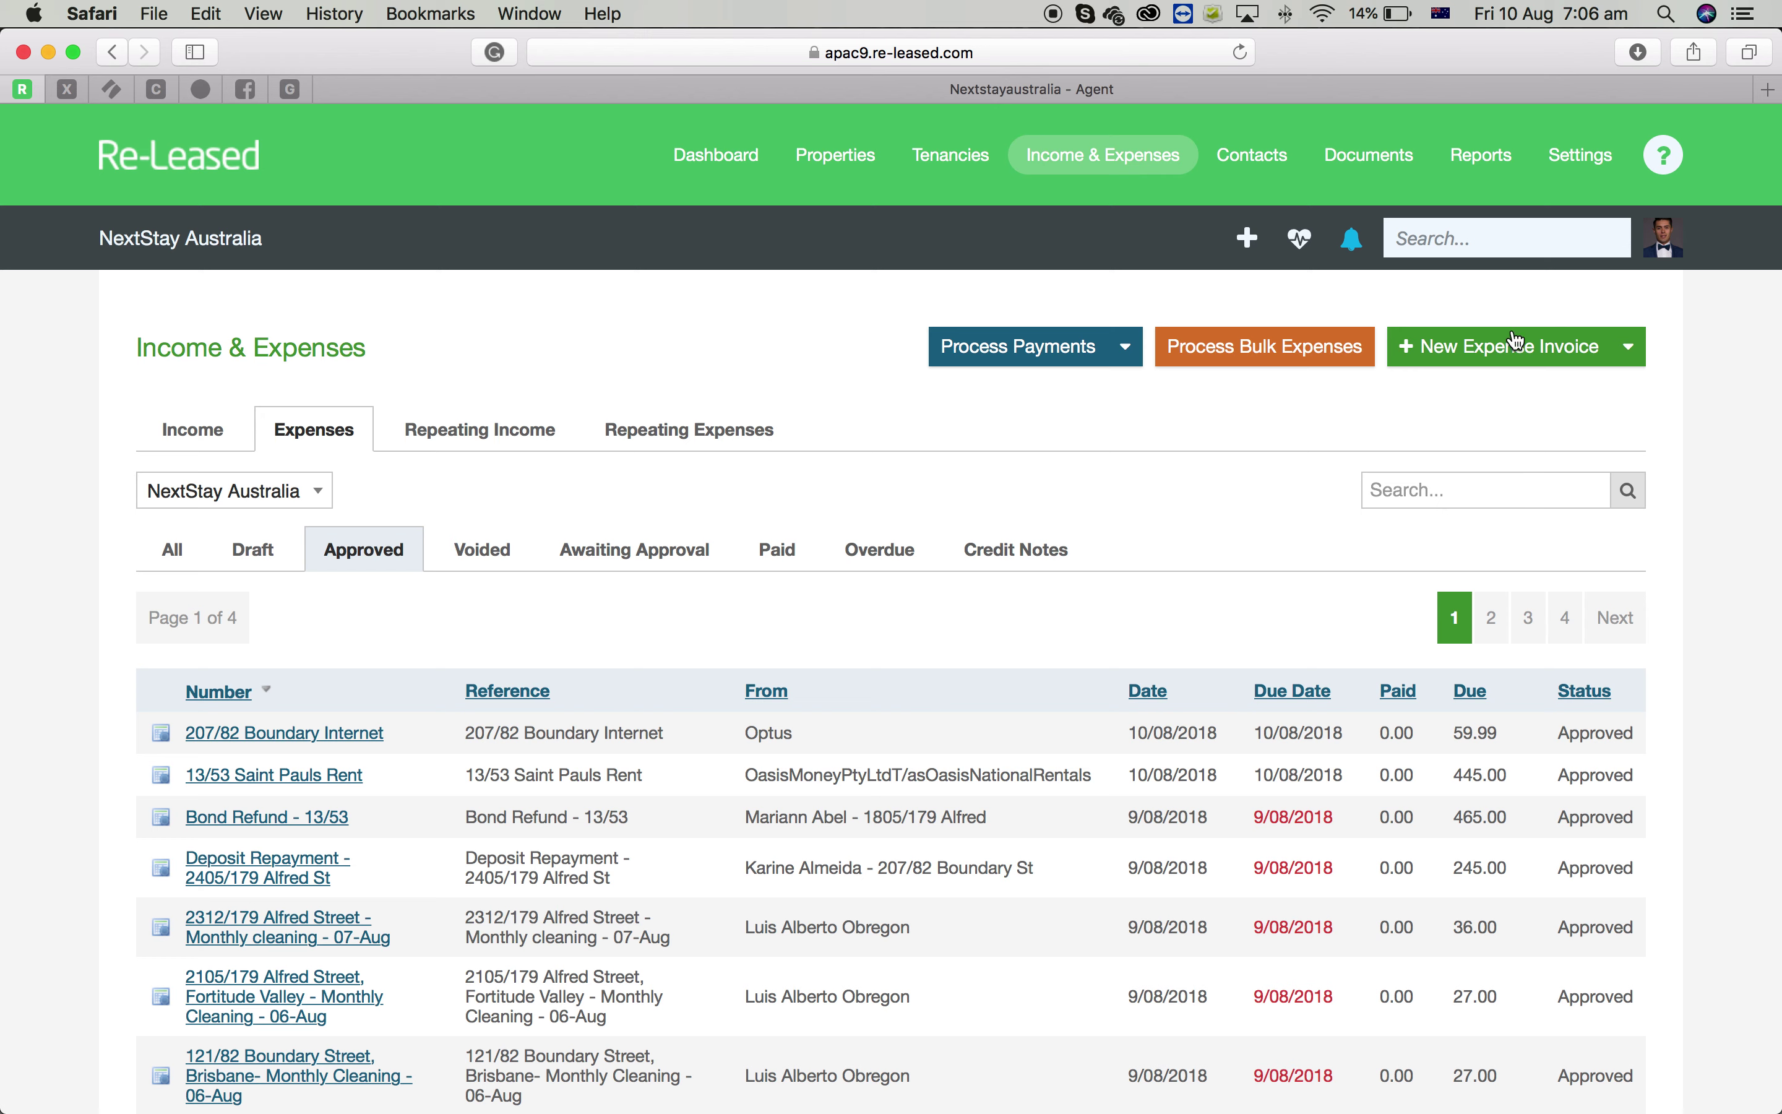
Start a new expense invoice for the 2105 property with Win Connect as supplier
click(1519, 357)
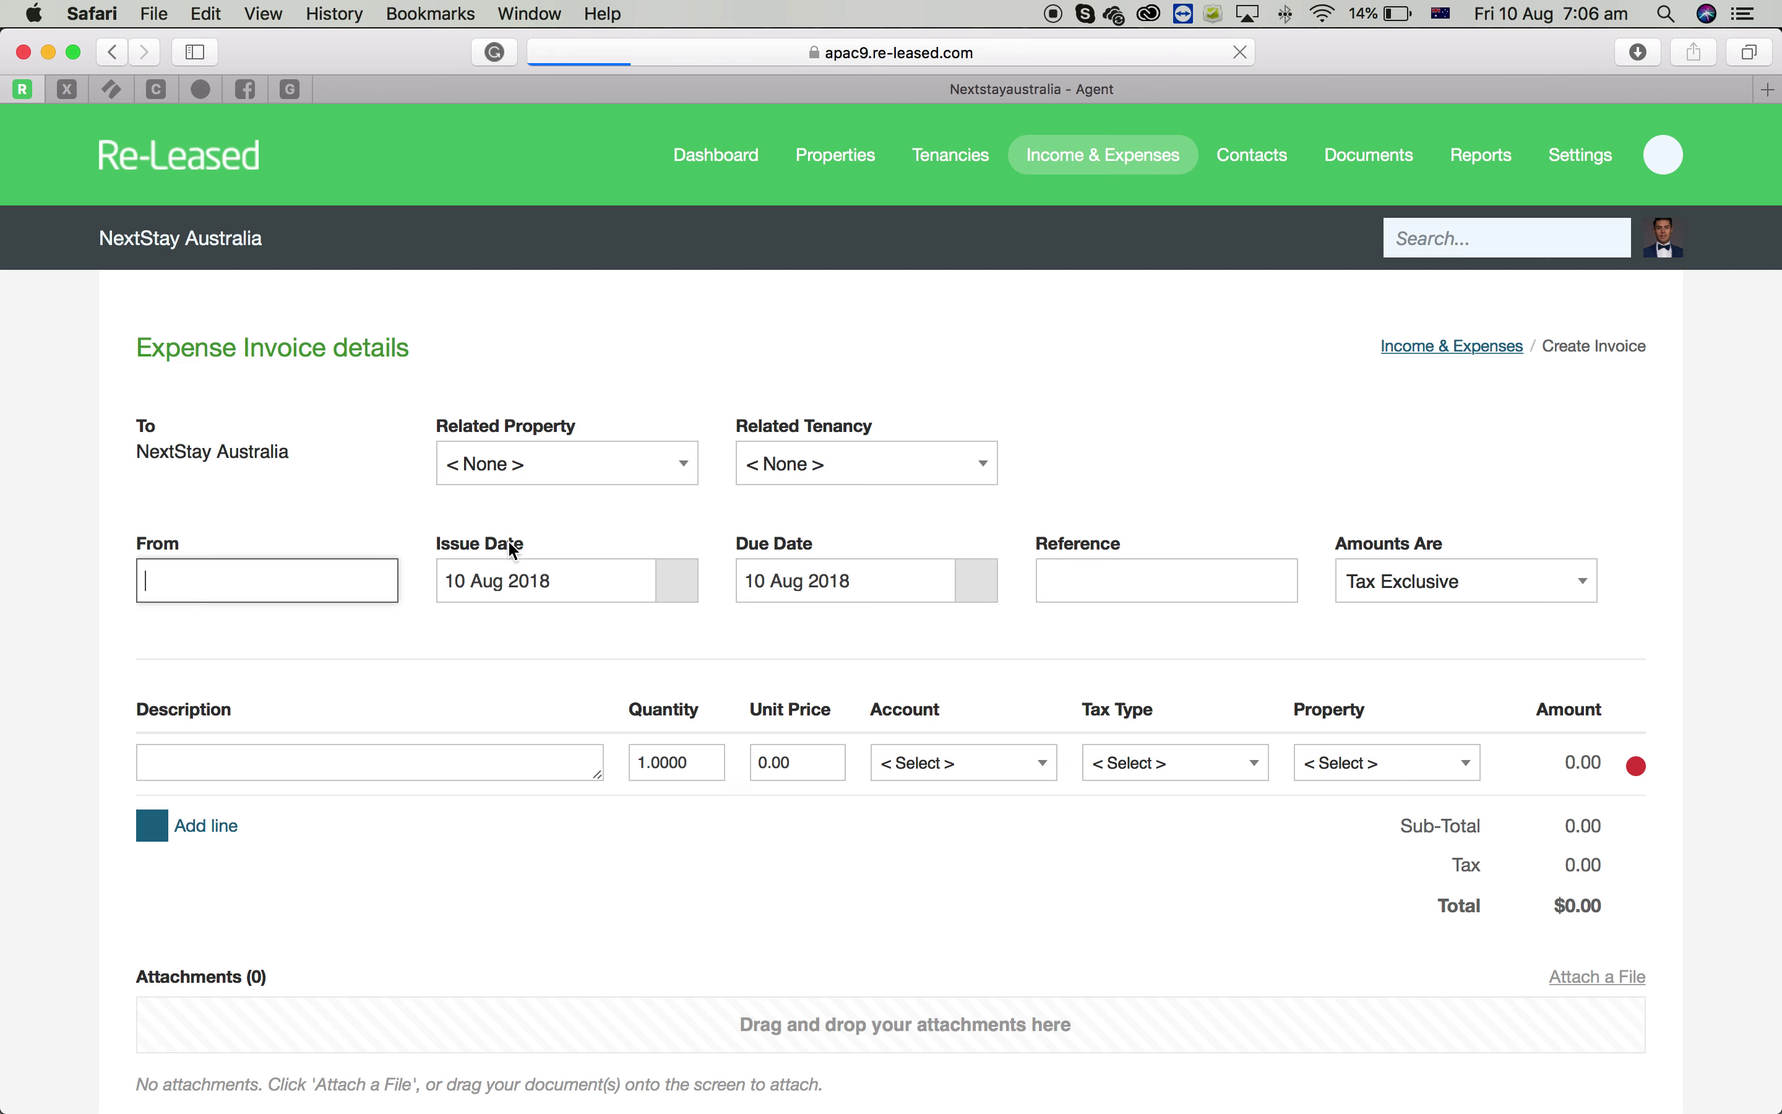
click(625, 480)
text(210)
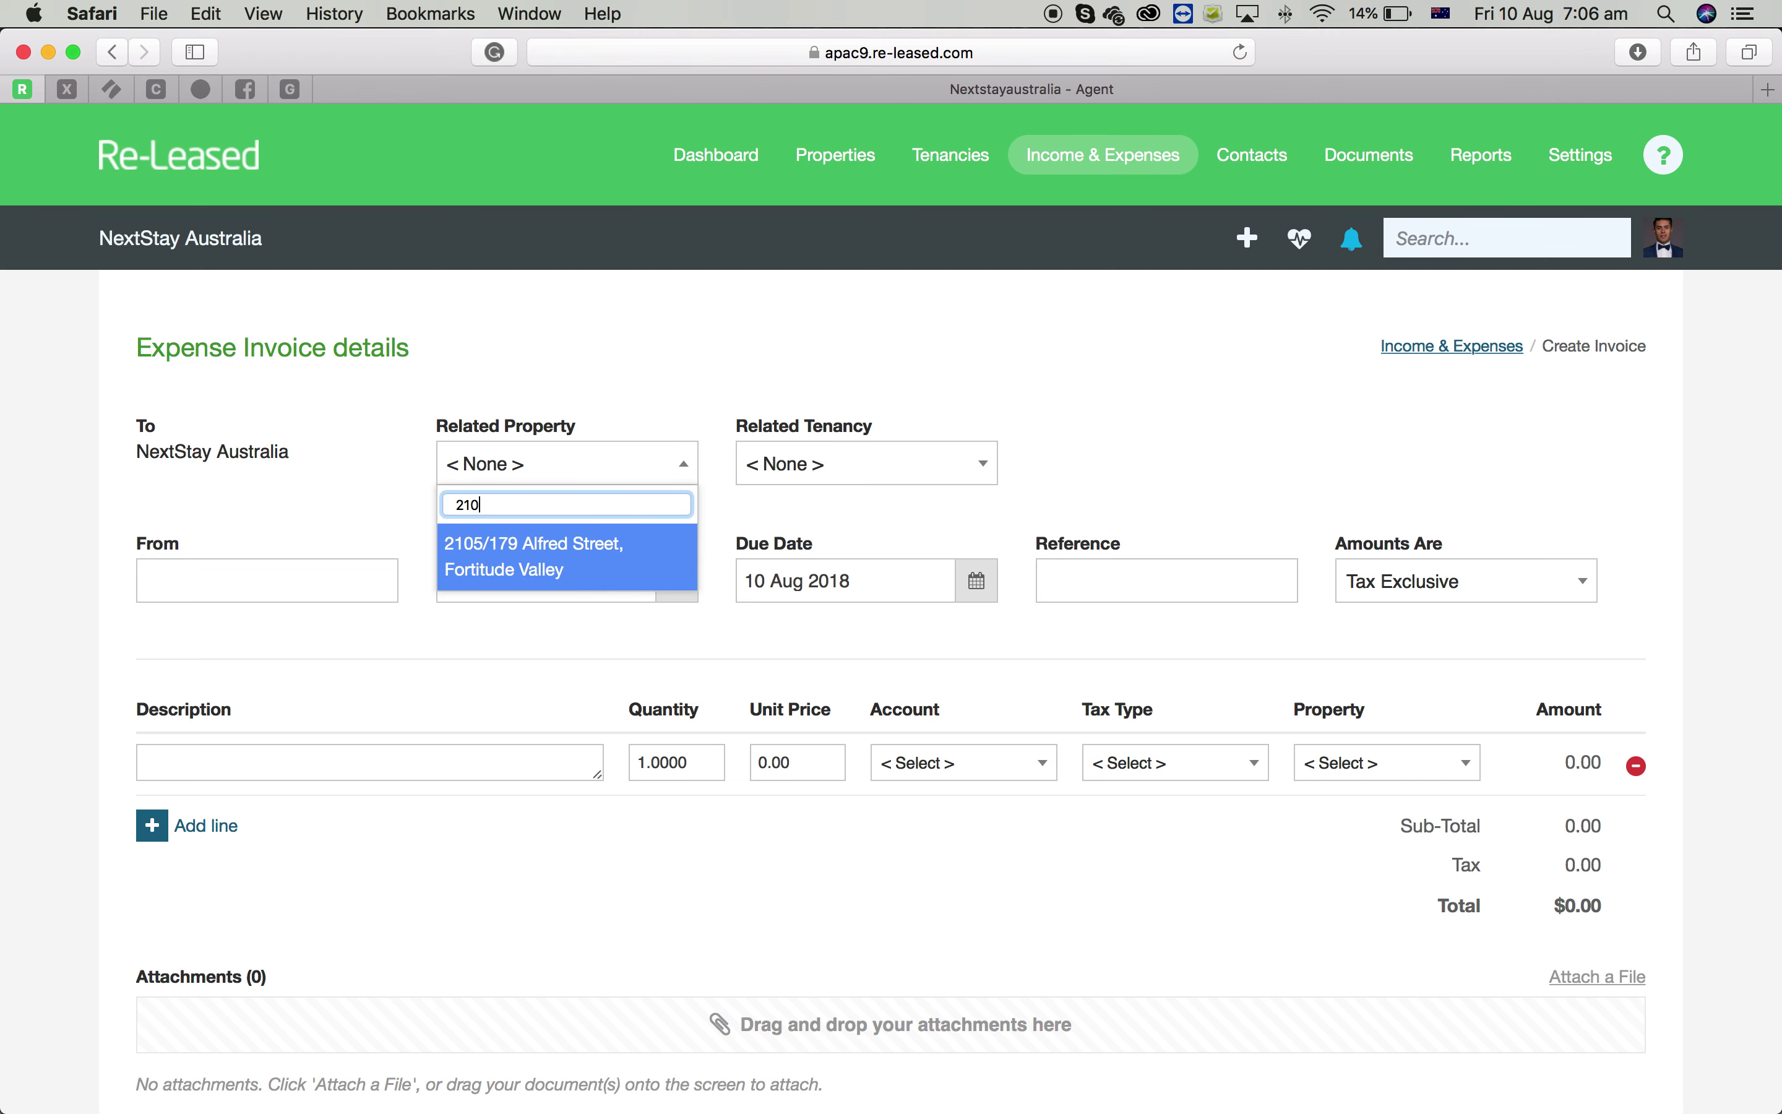
click(609, 568)
click(922, 466)
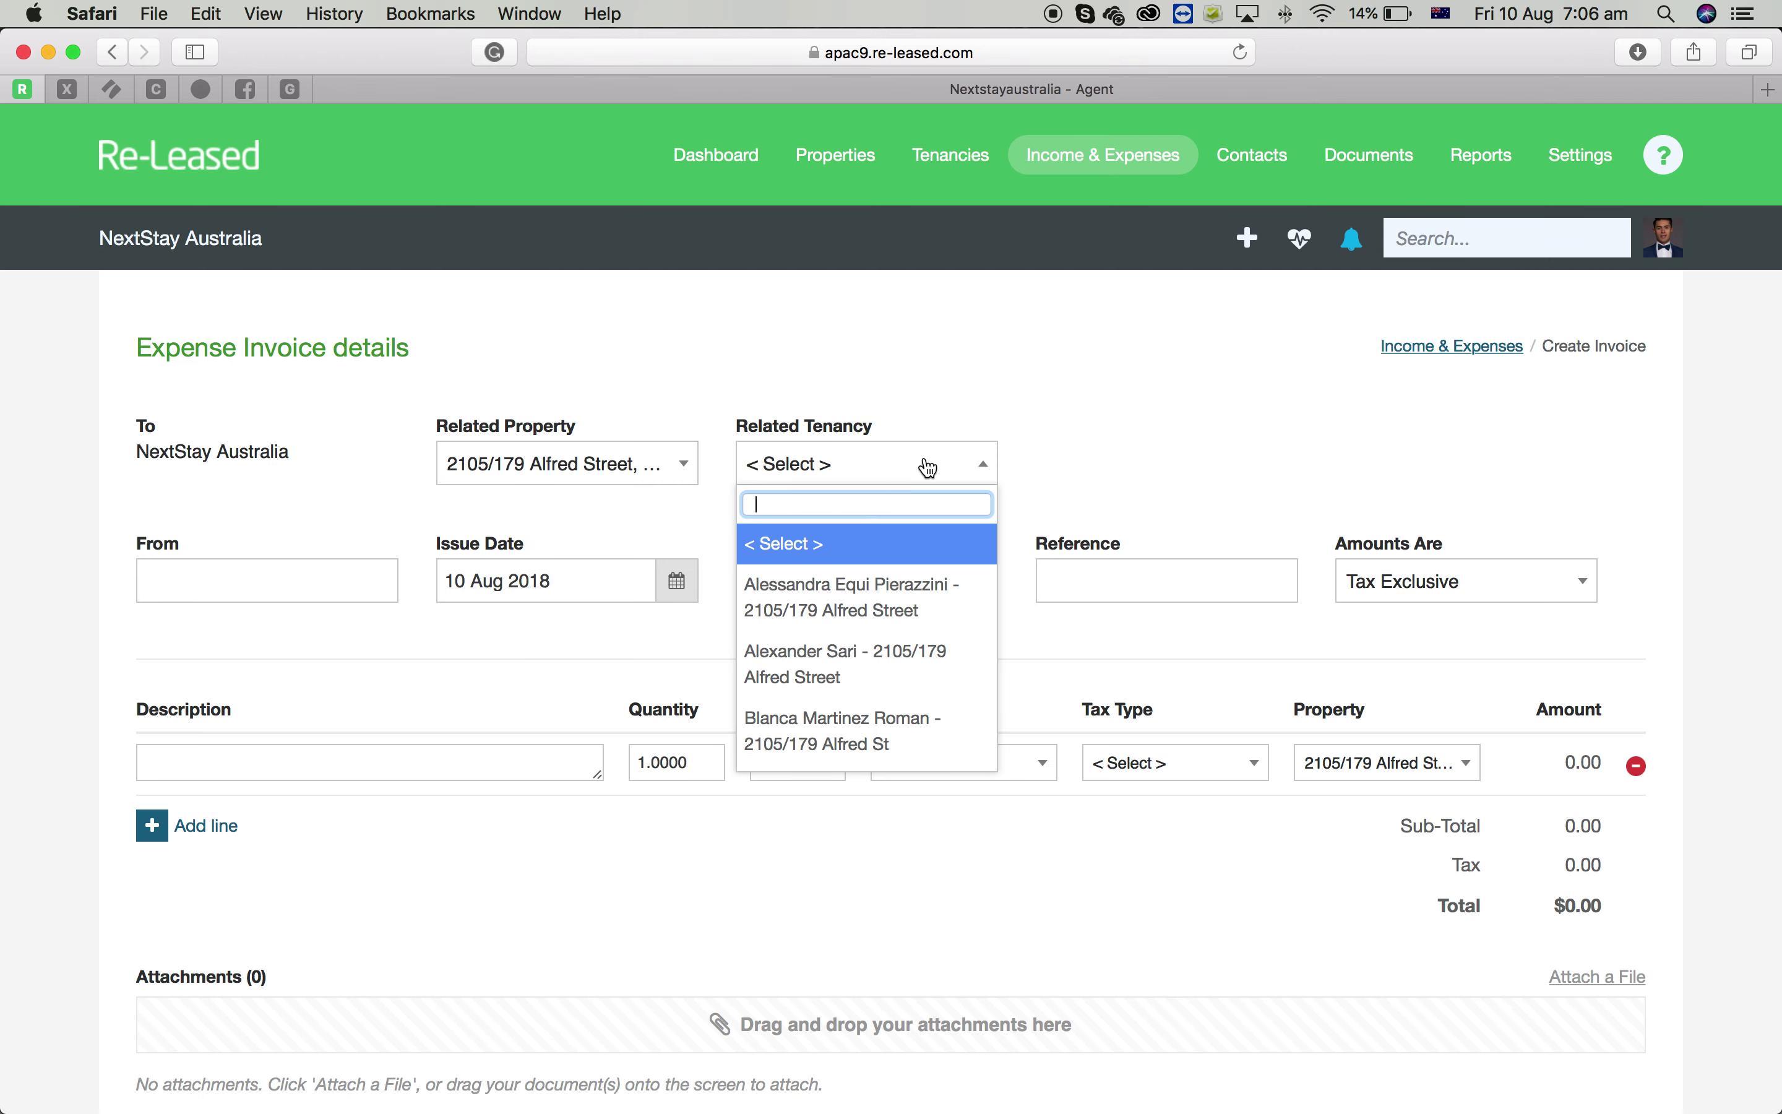
click(214, 587)
text(Winn)
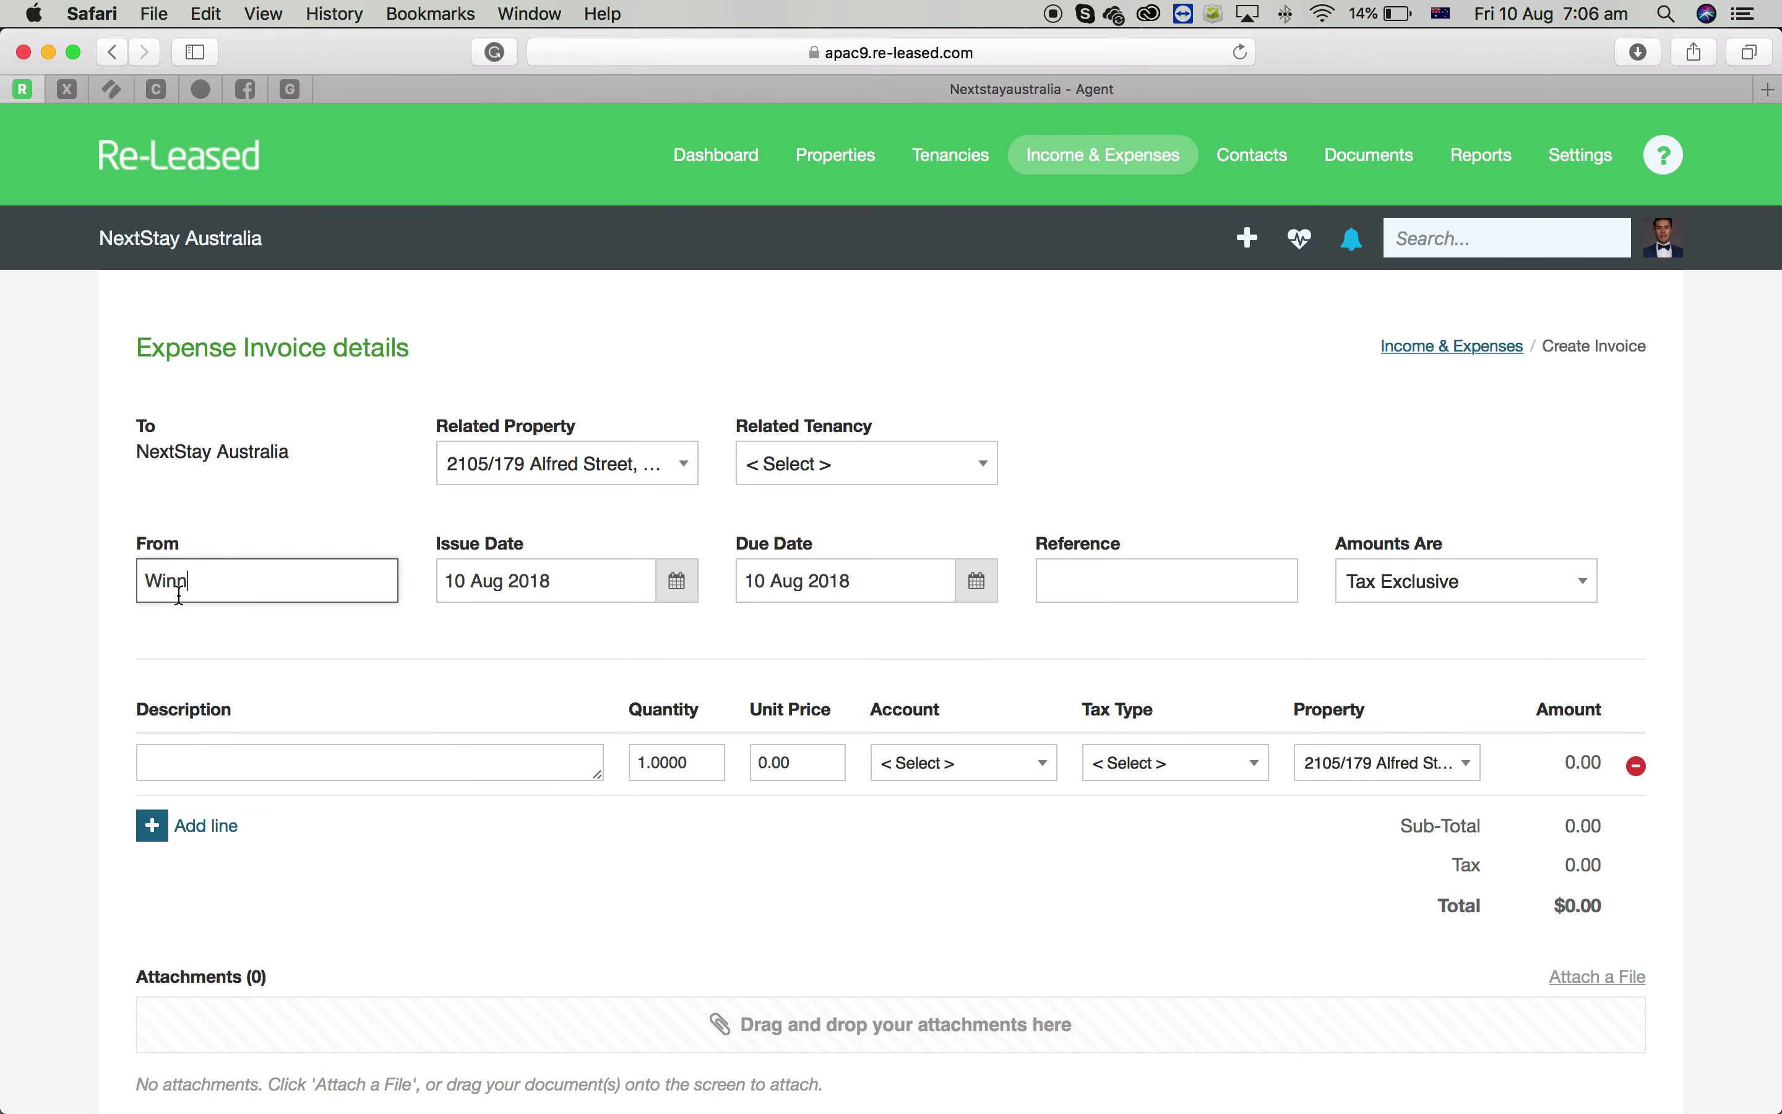
click(225, 631)
Set the issue date to 29 Jun 2018 and due date to 19 Jul 2018
mouse_move(414, 1109)
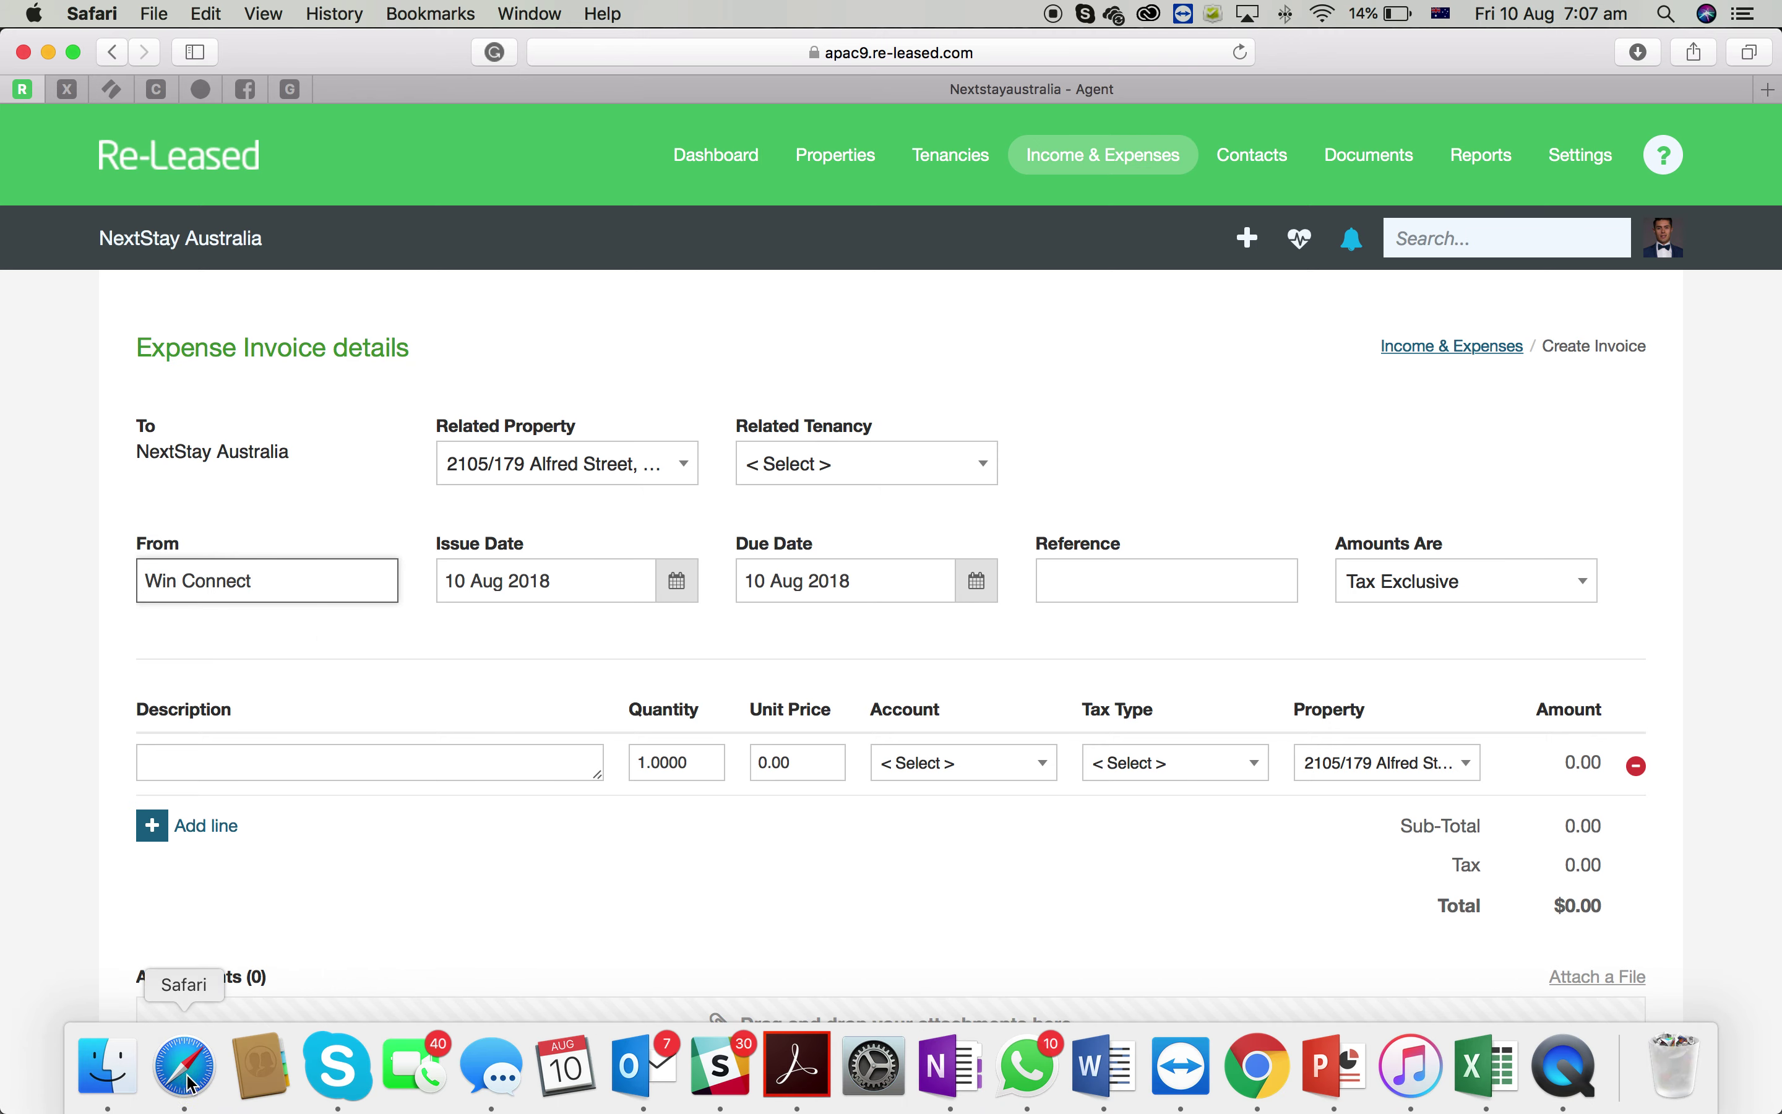
click(101, 1072)
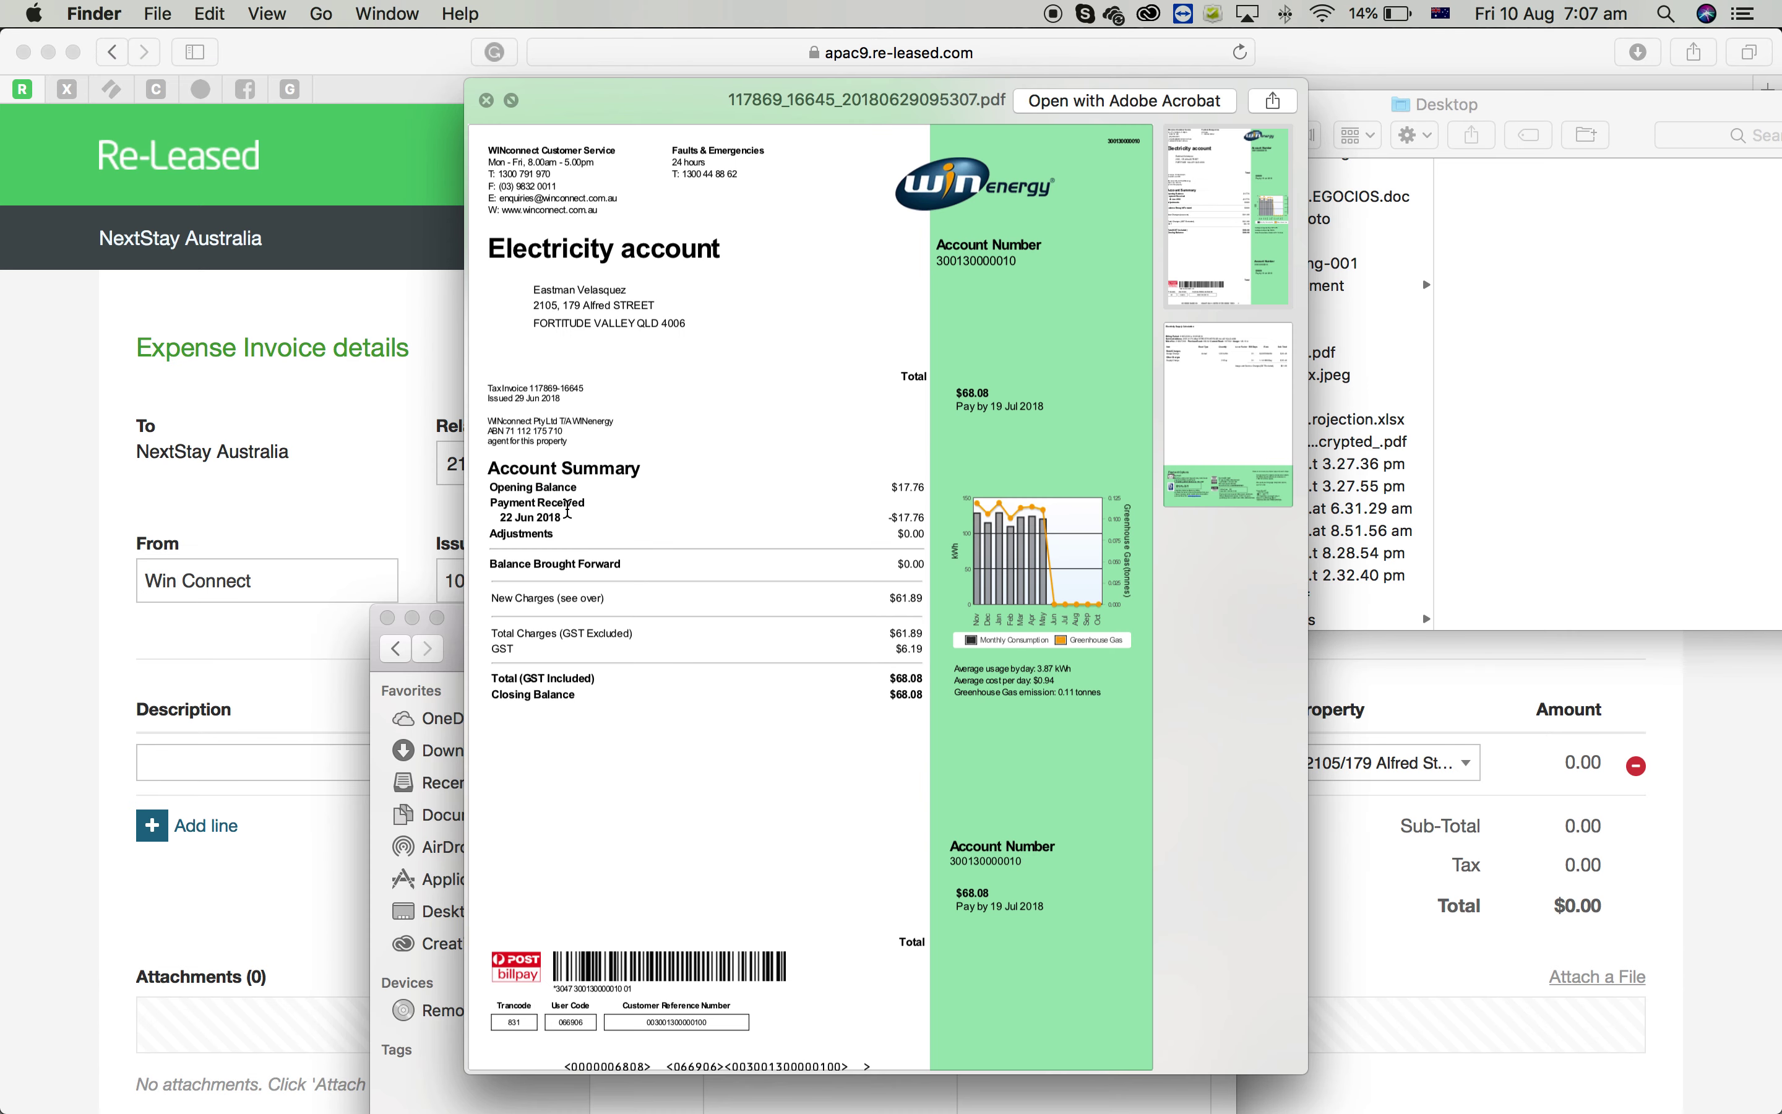
scroll(509, 447, up, 3)
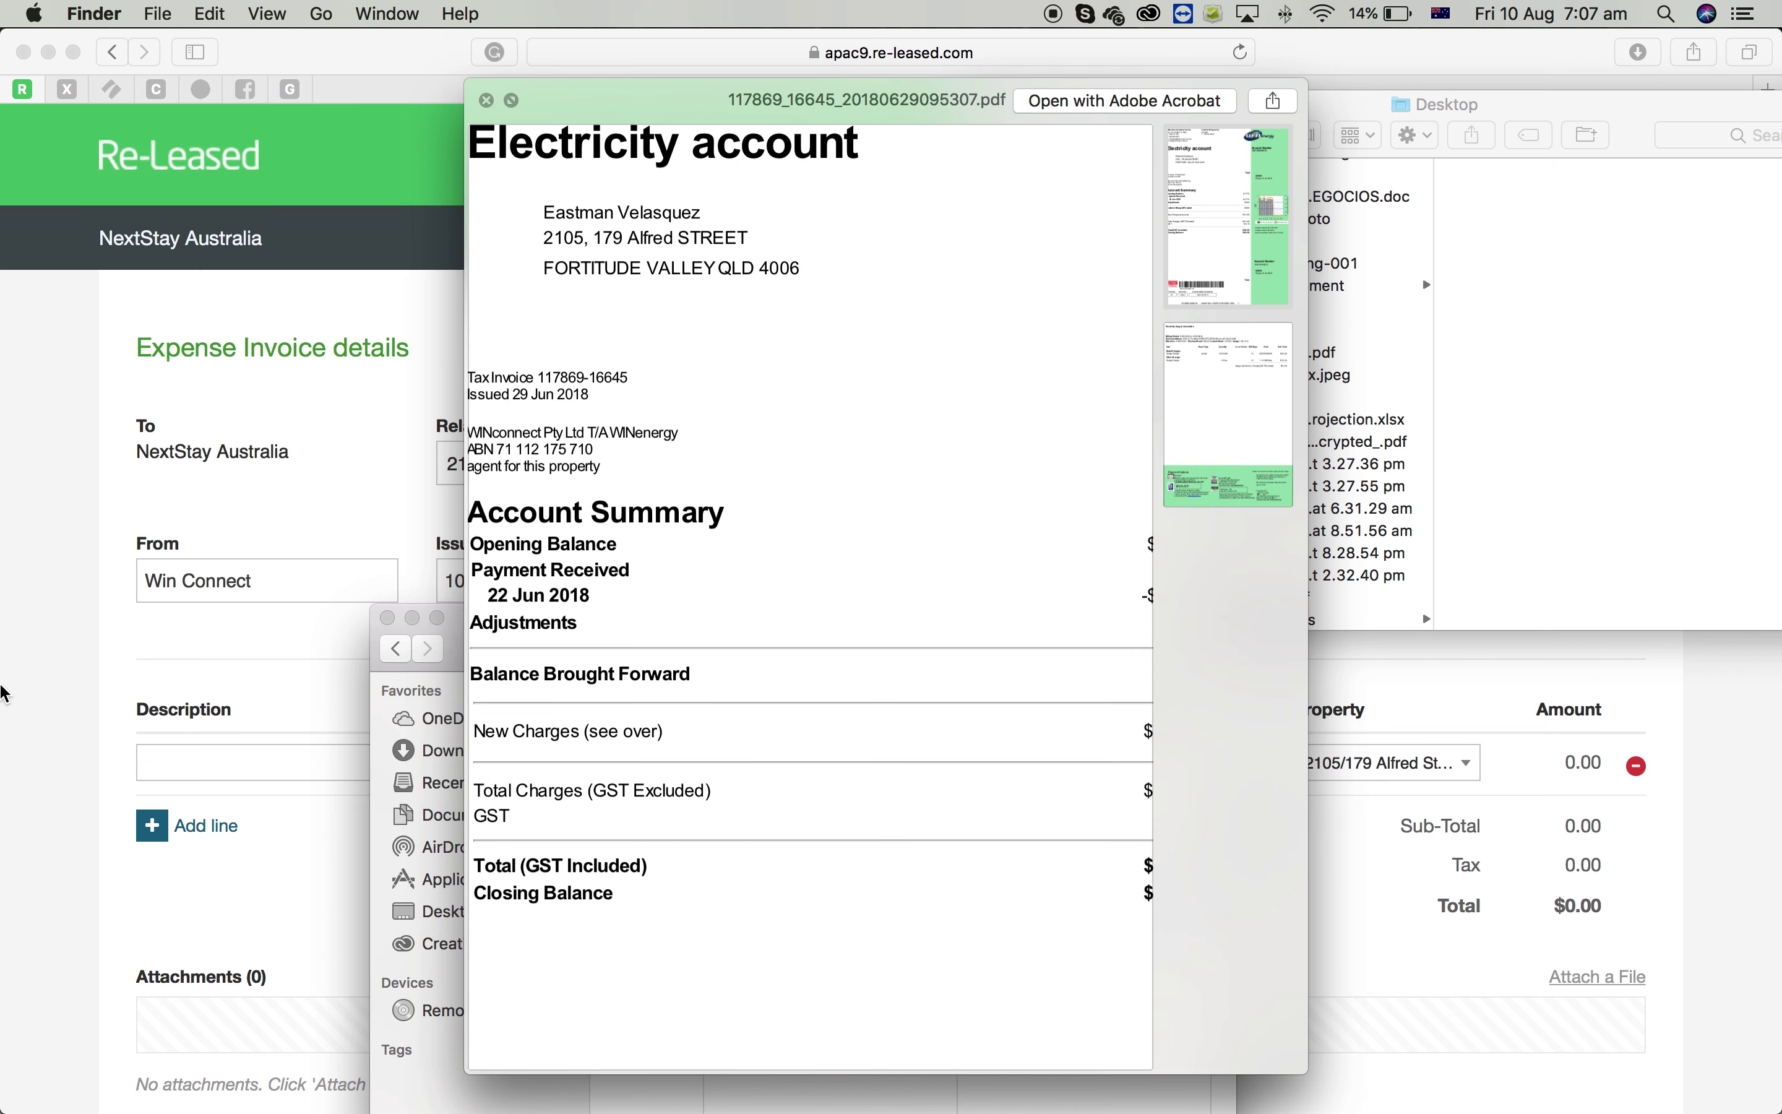
click(305, 657)
click(633, 588)
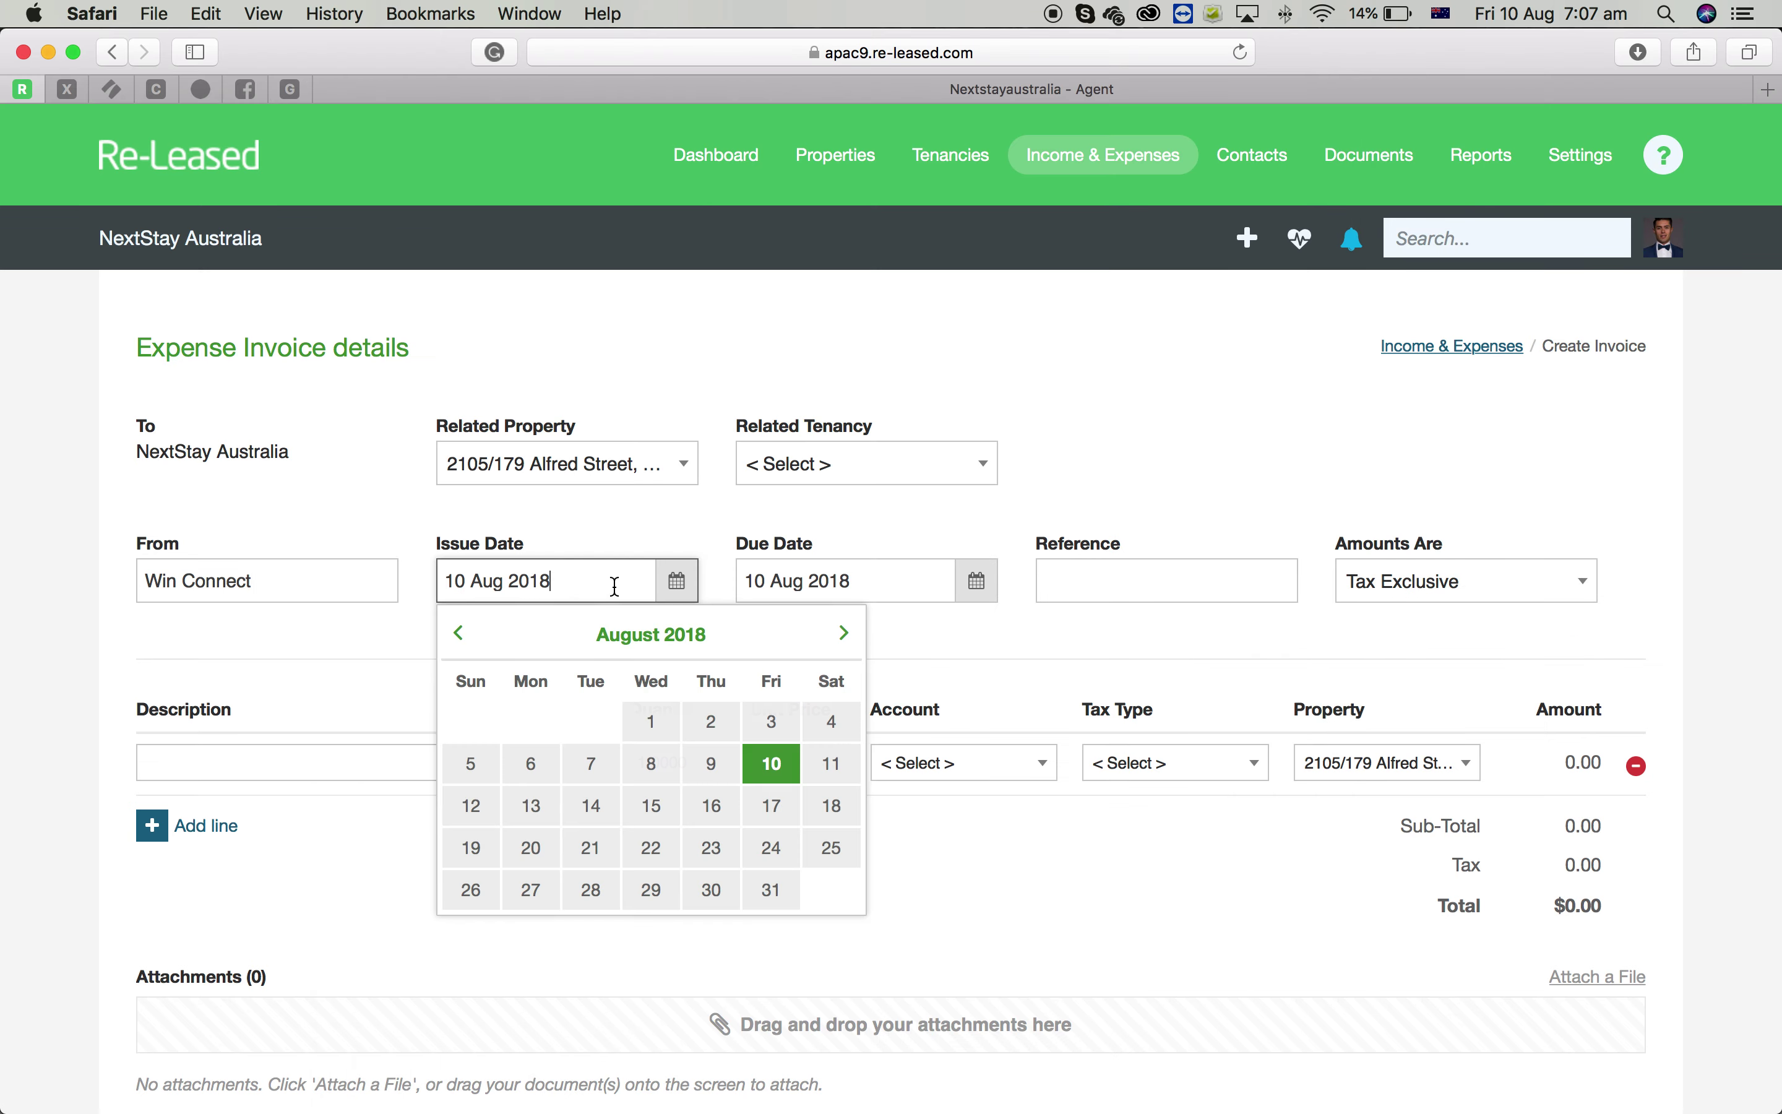
click(461, 647)
click(460, 646)
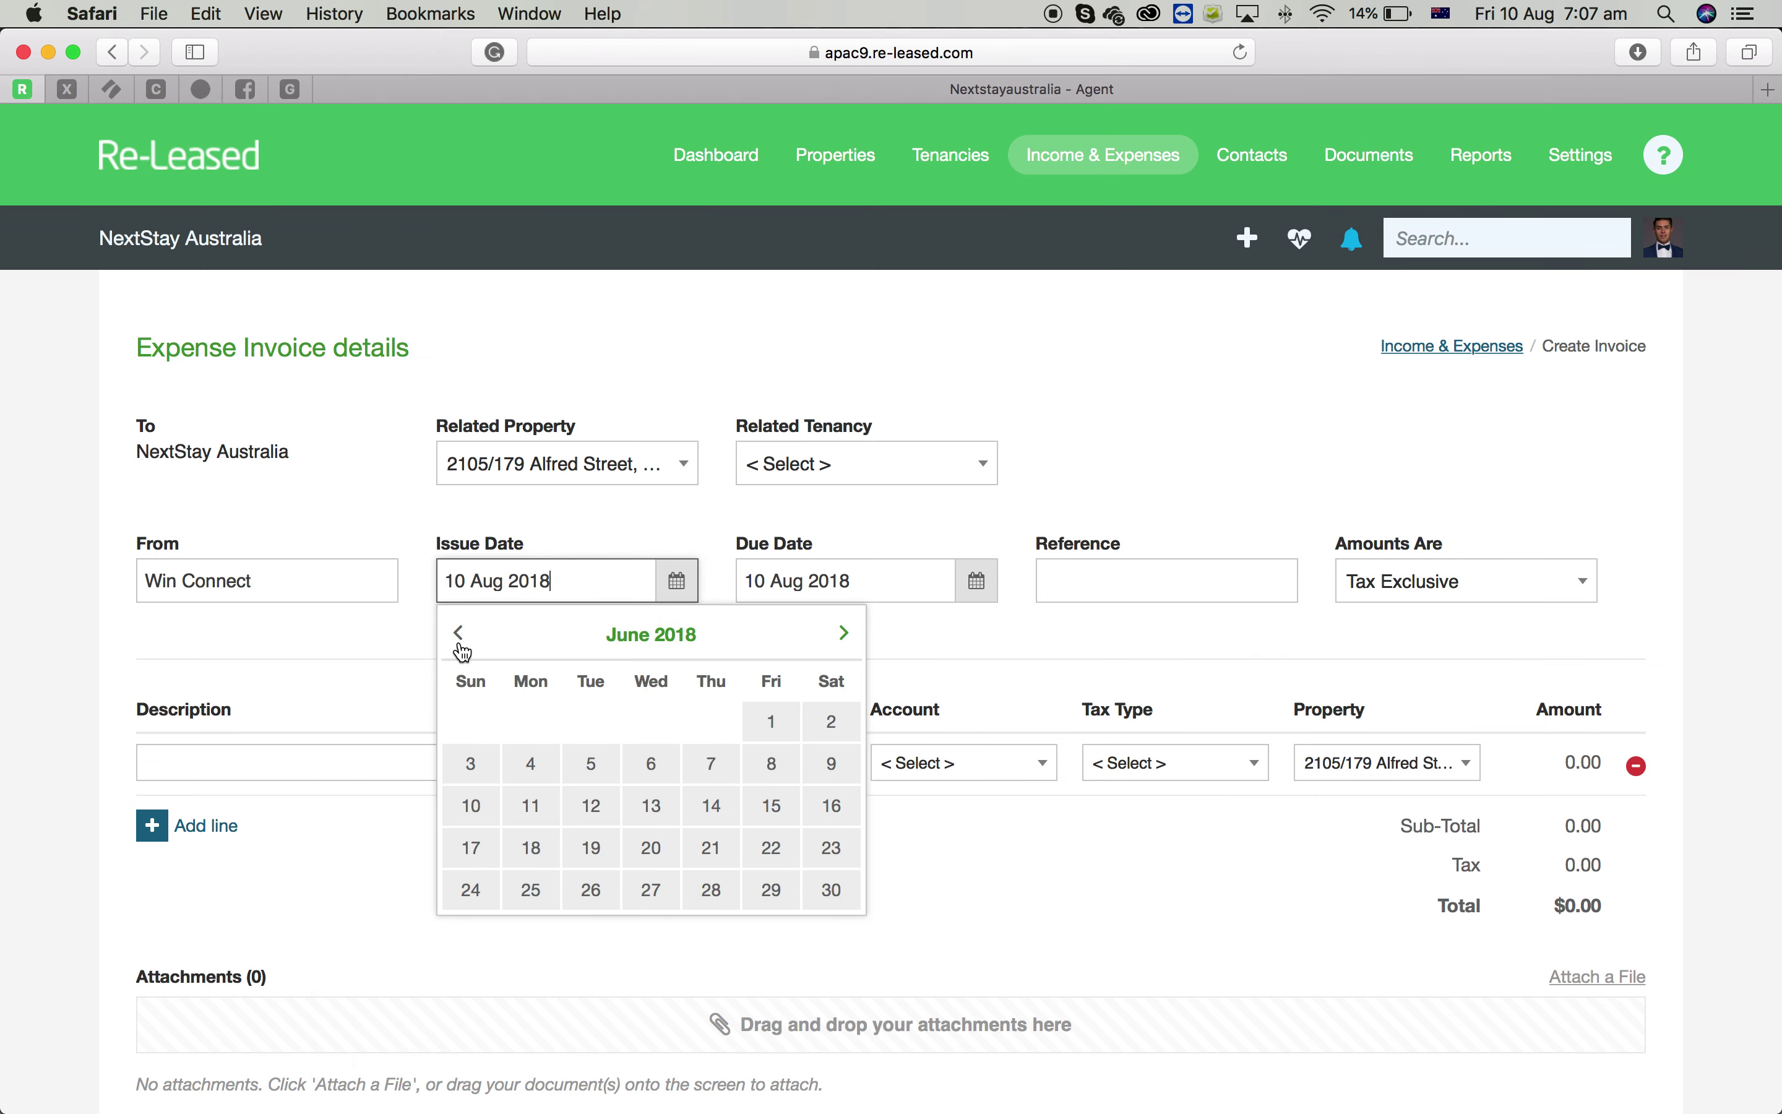
click(773, 892)
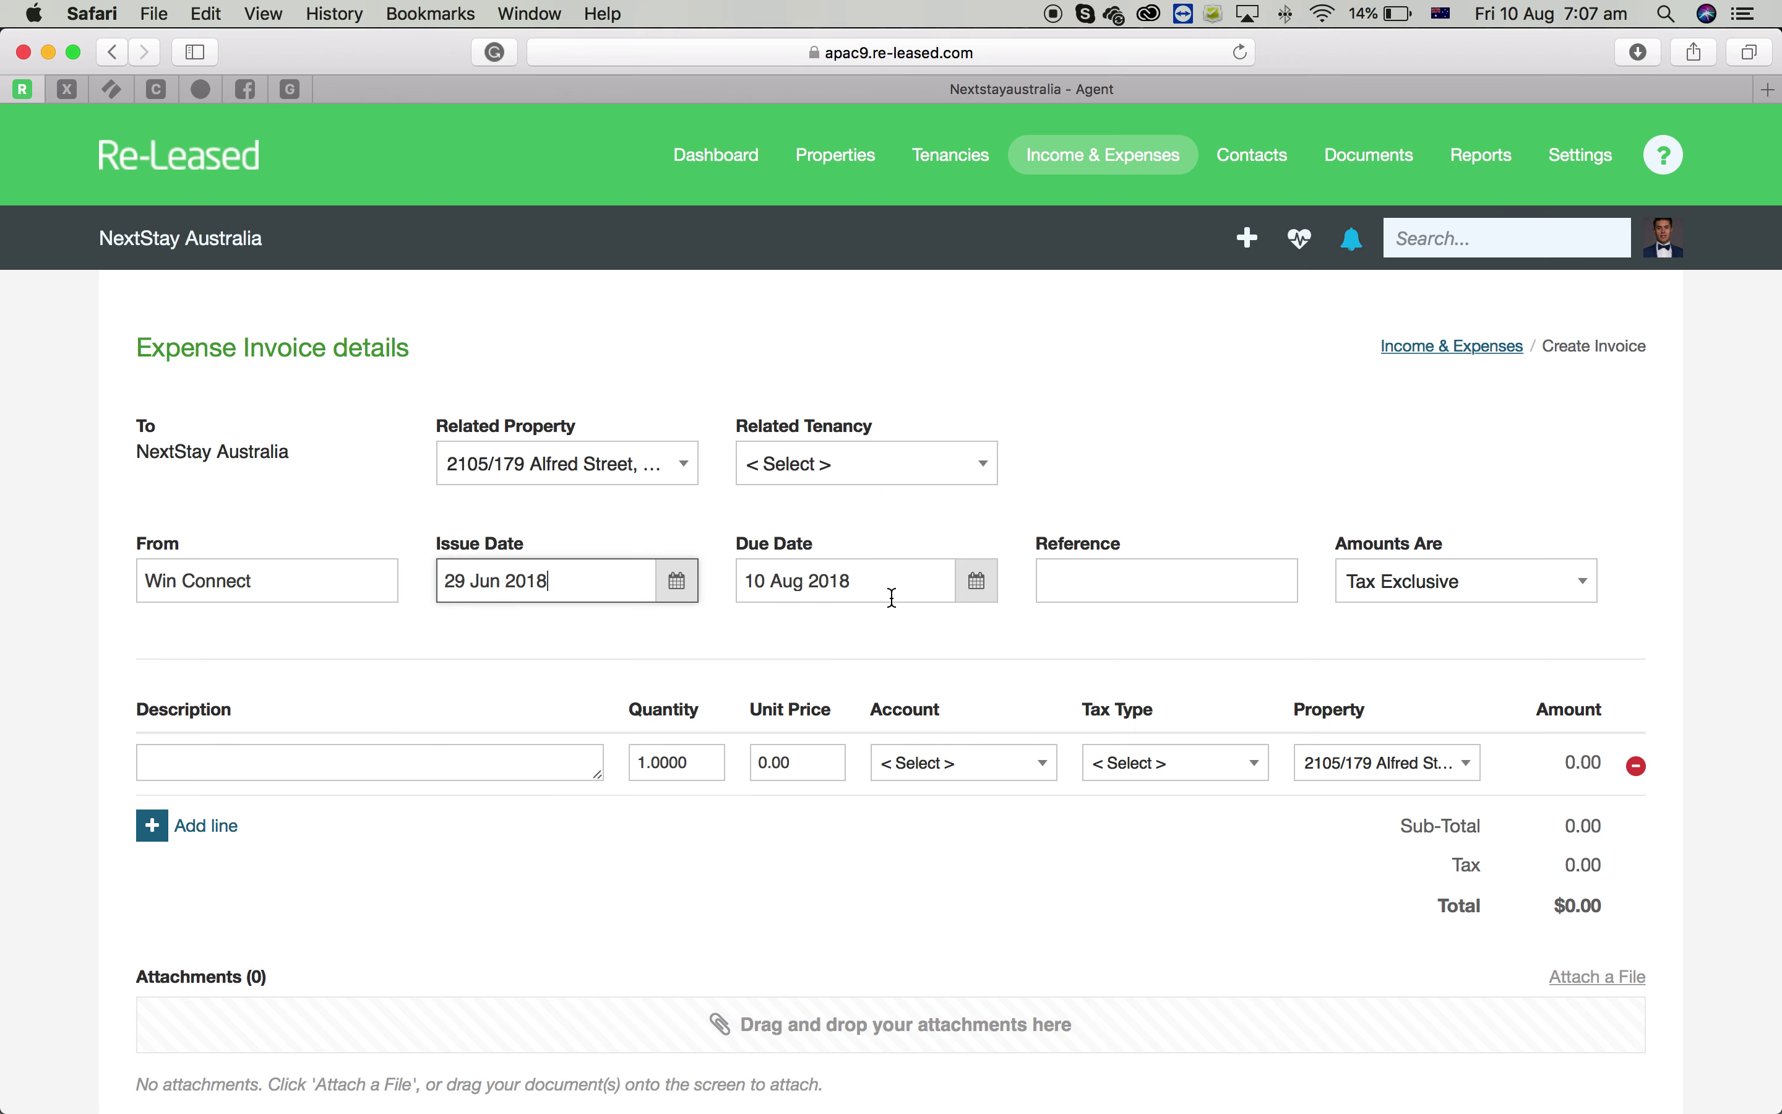
click(988, 597)
click(763, 647)
click(1012, 807)
Recheck the bill preview, place the cursor in Reference, and close the preview
click(107, 1082)
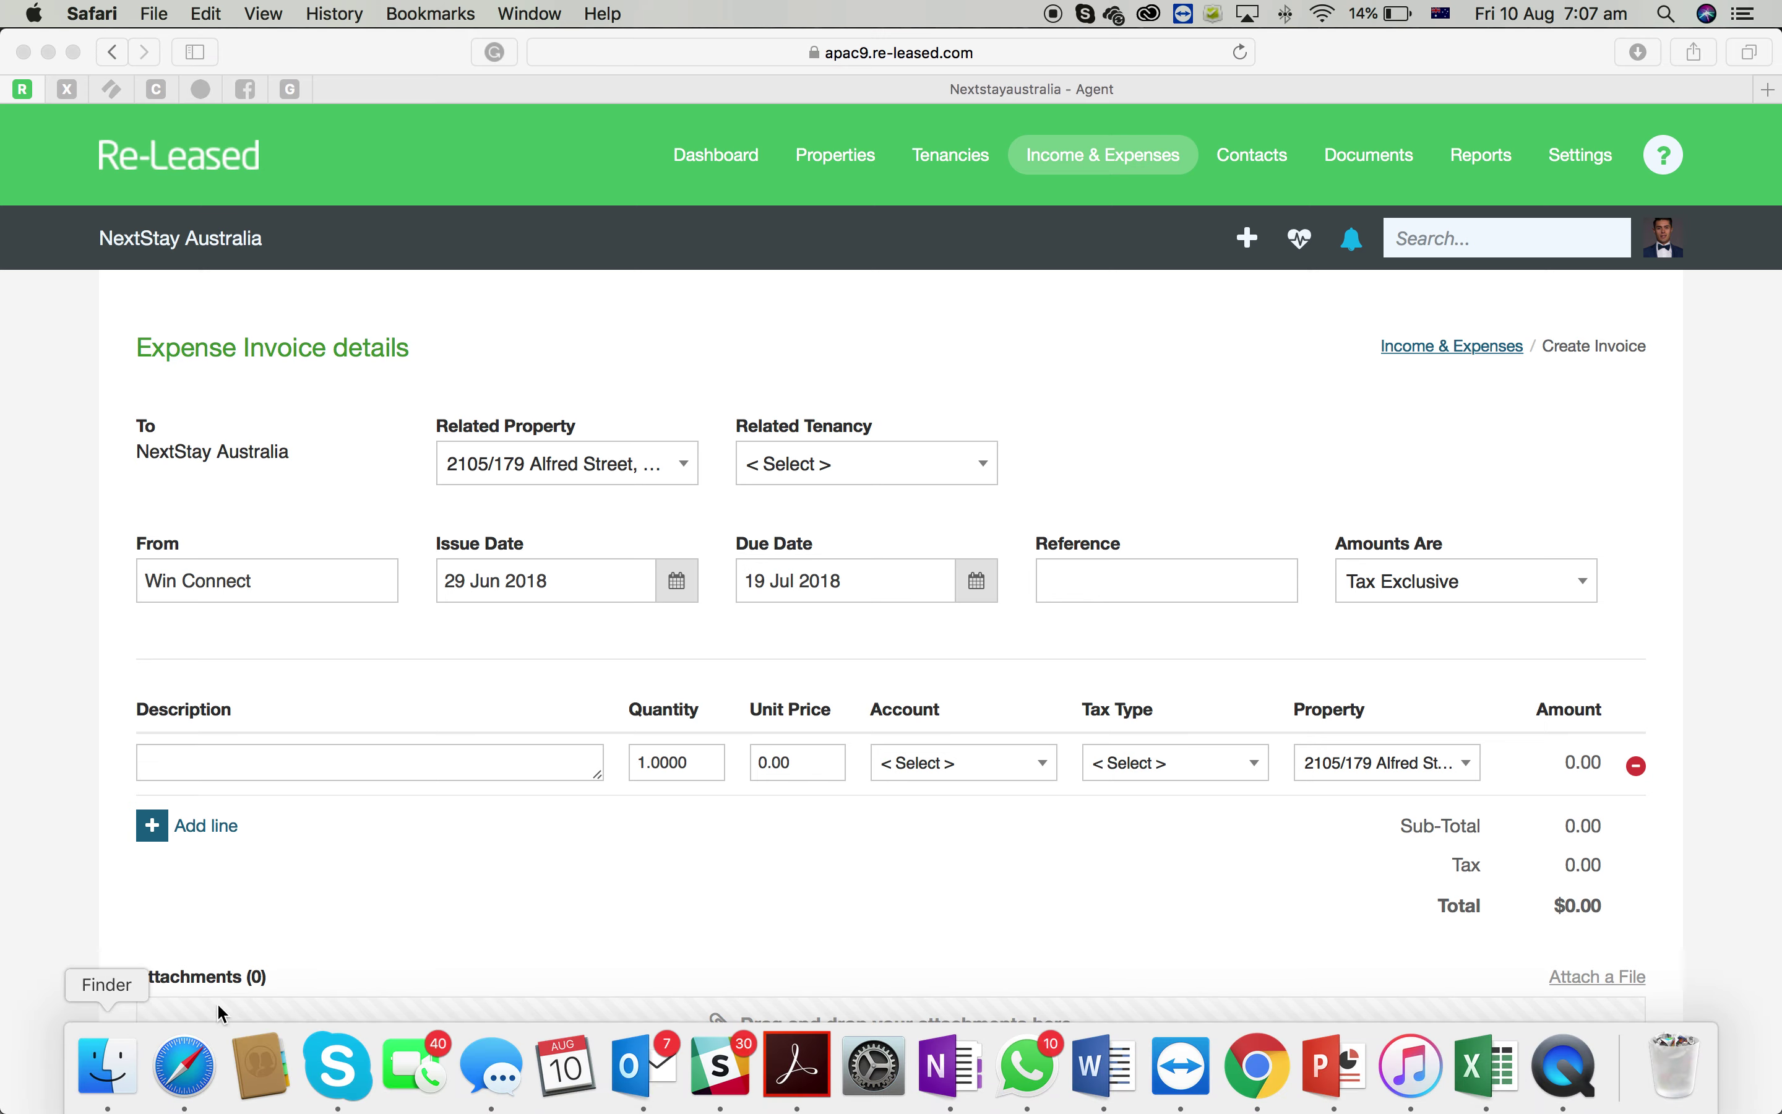
scroll(831, 663, right, 10)
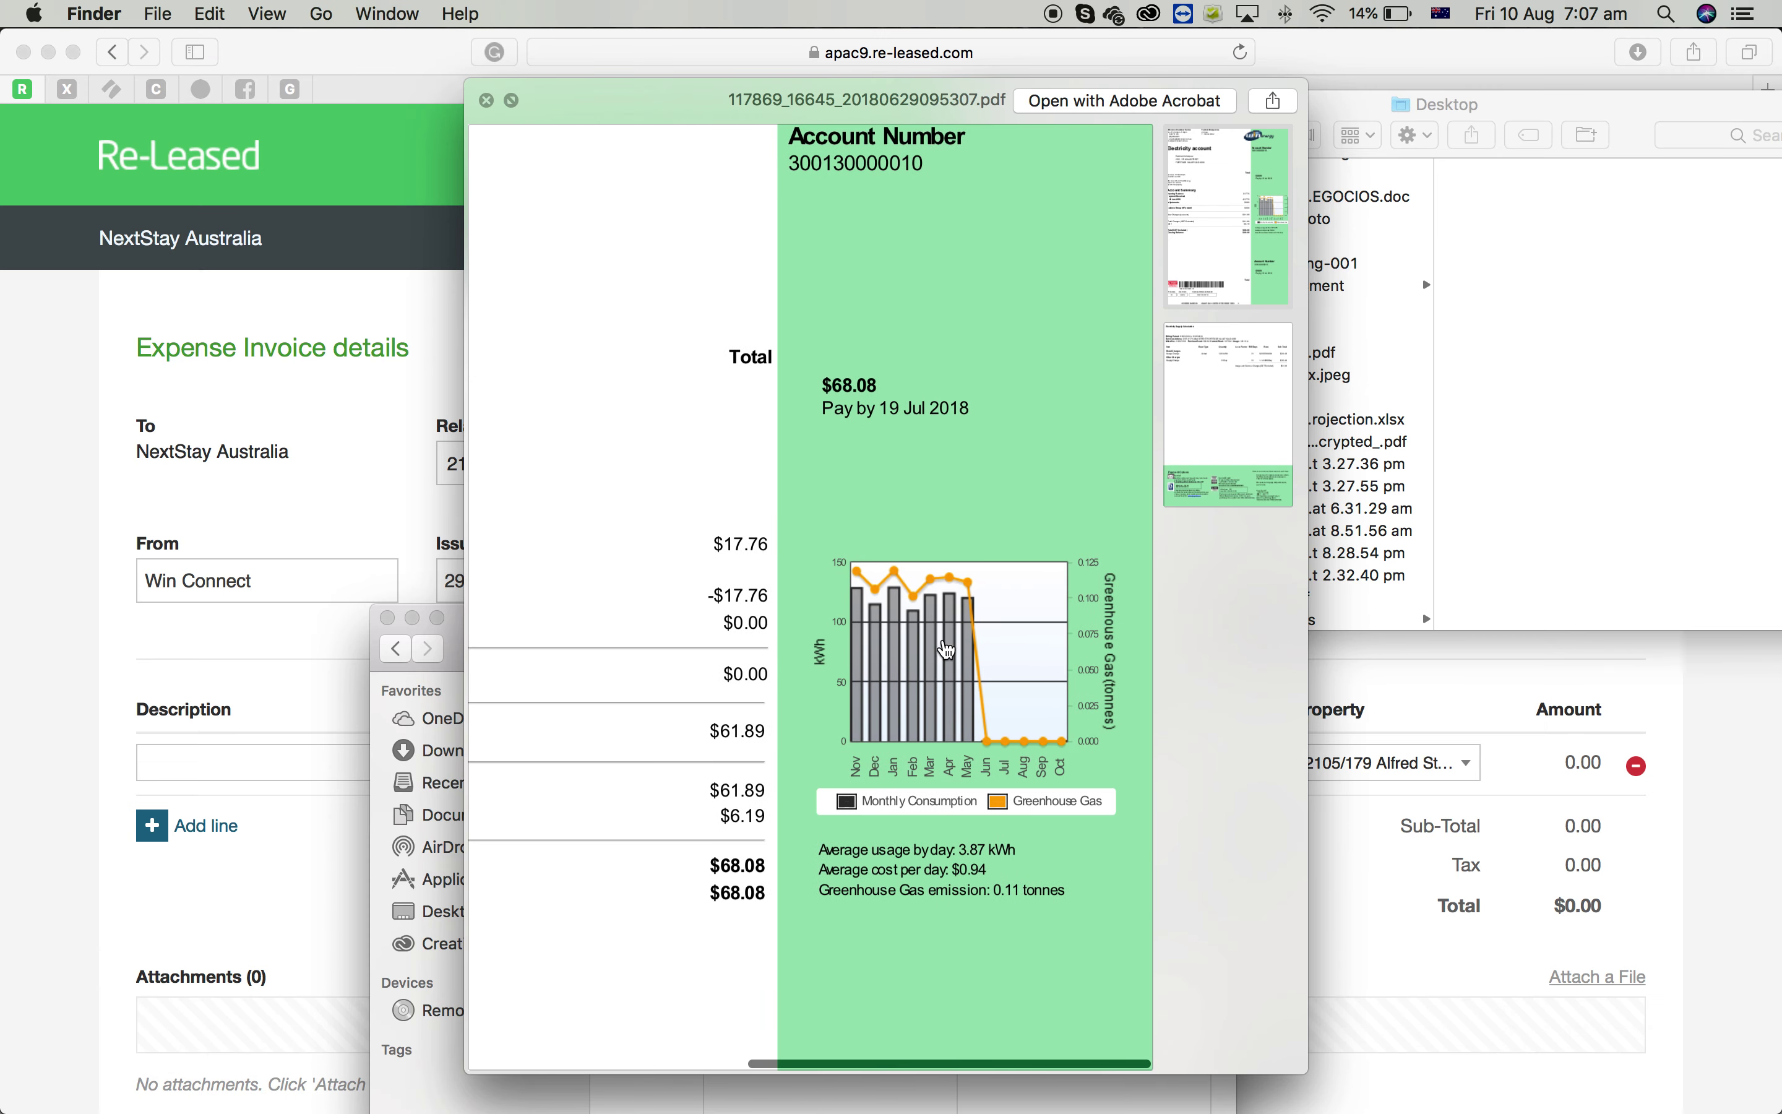
click(1412, 1018)
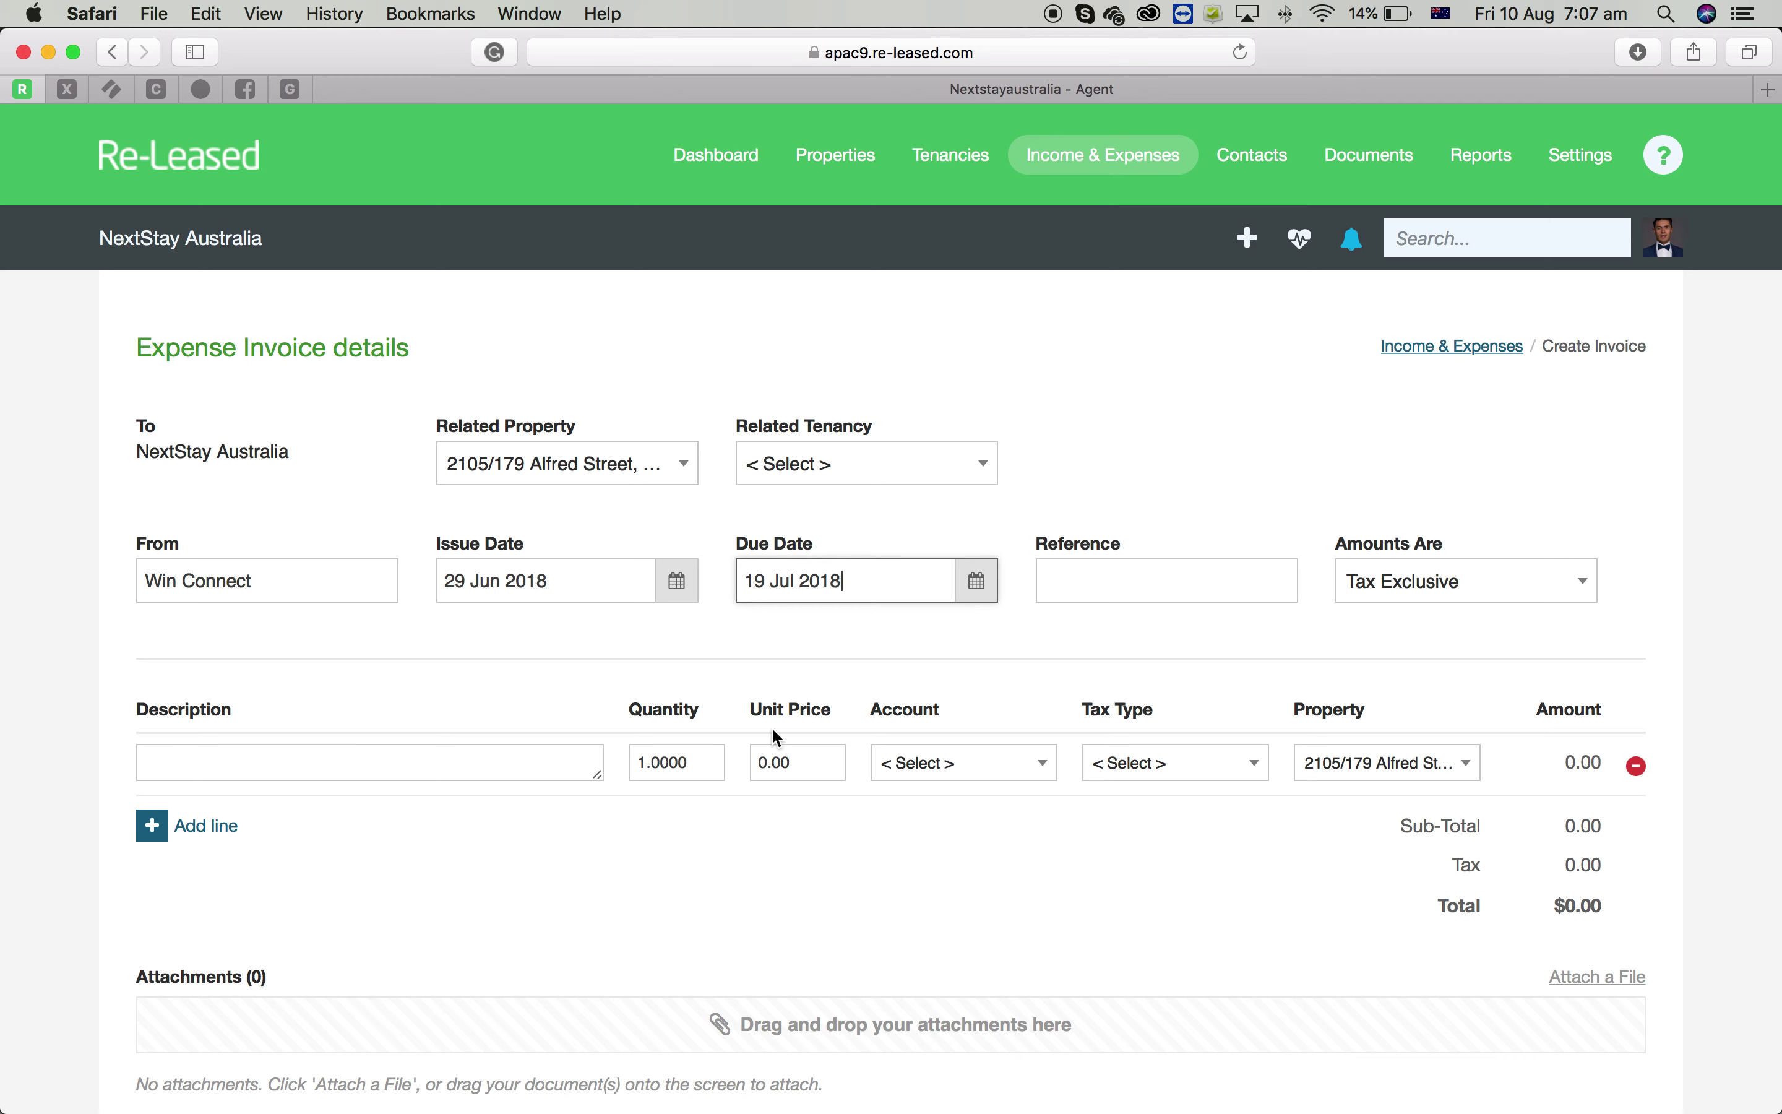
click(1154, 600)
mouse_move(129, 1057)
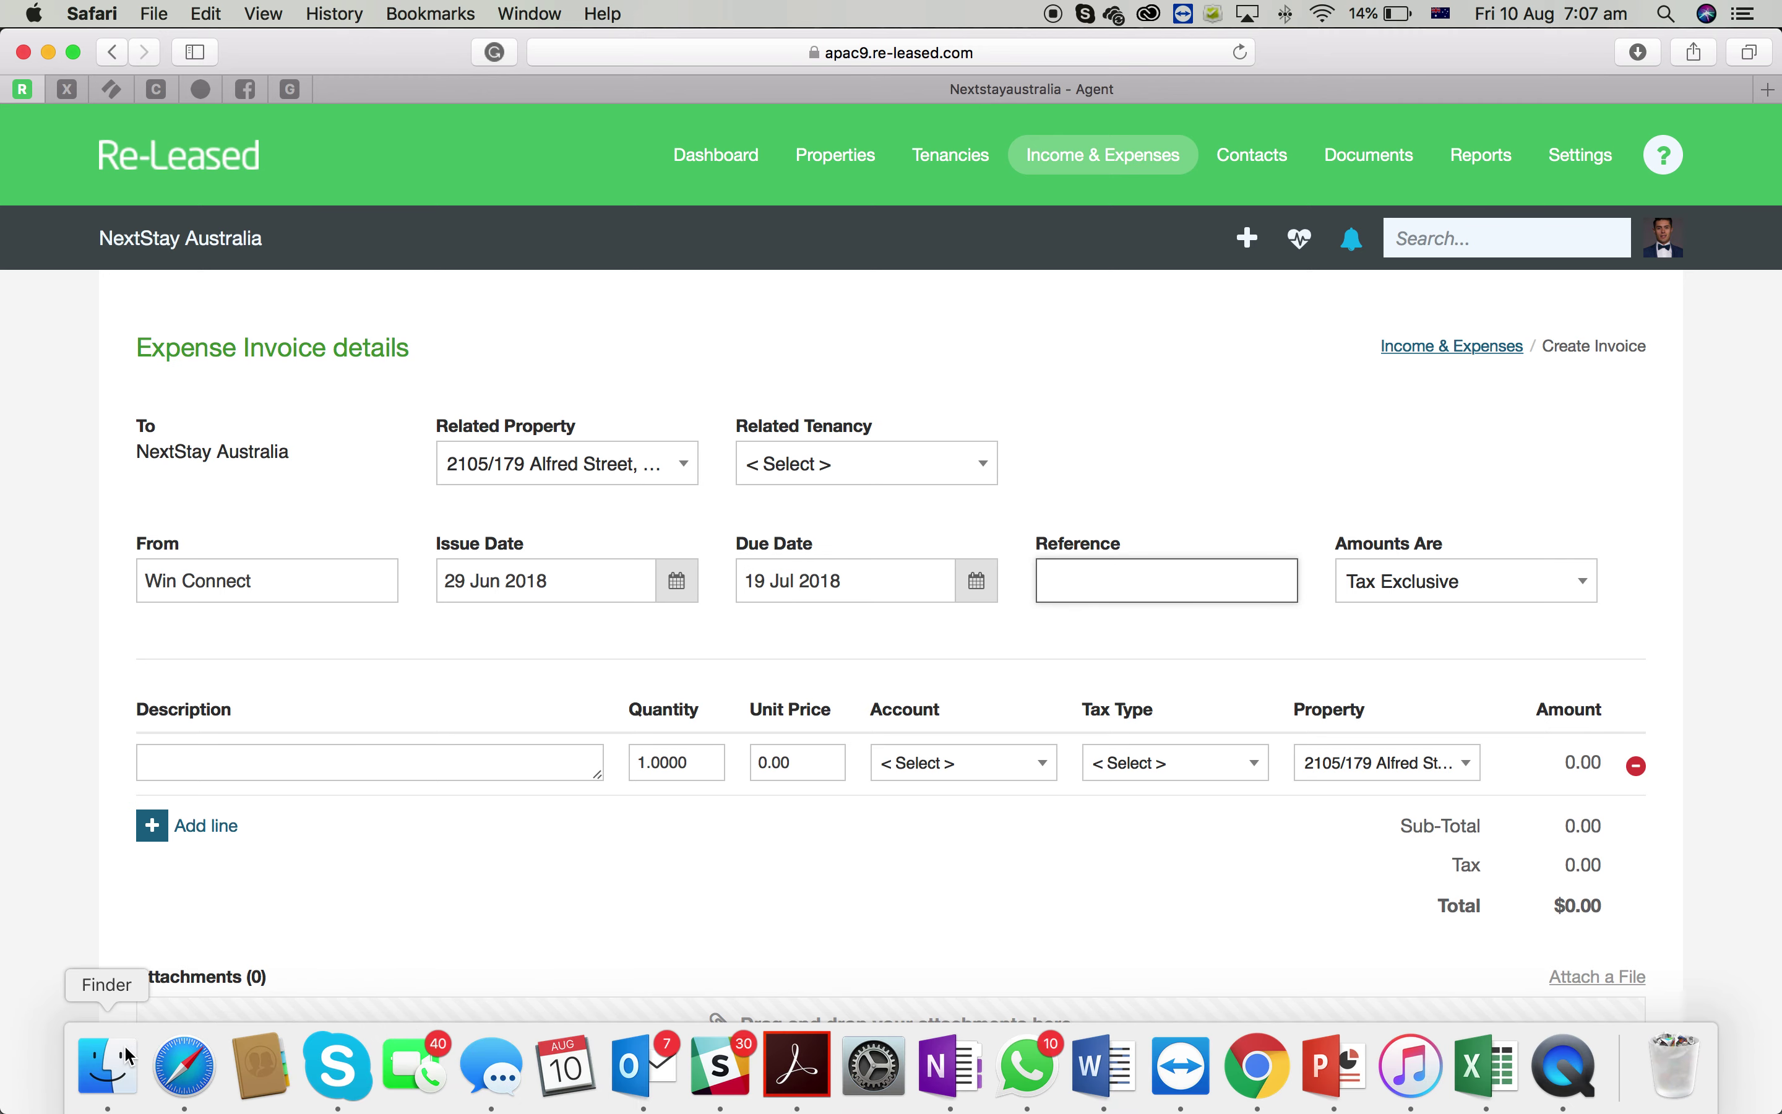
click(111, 1089)
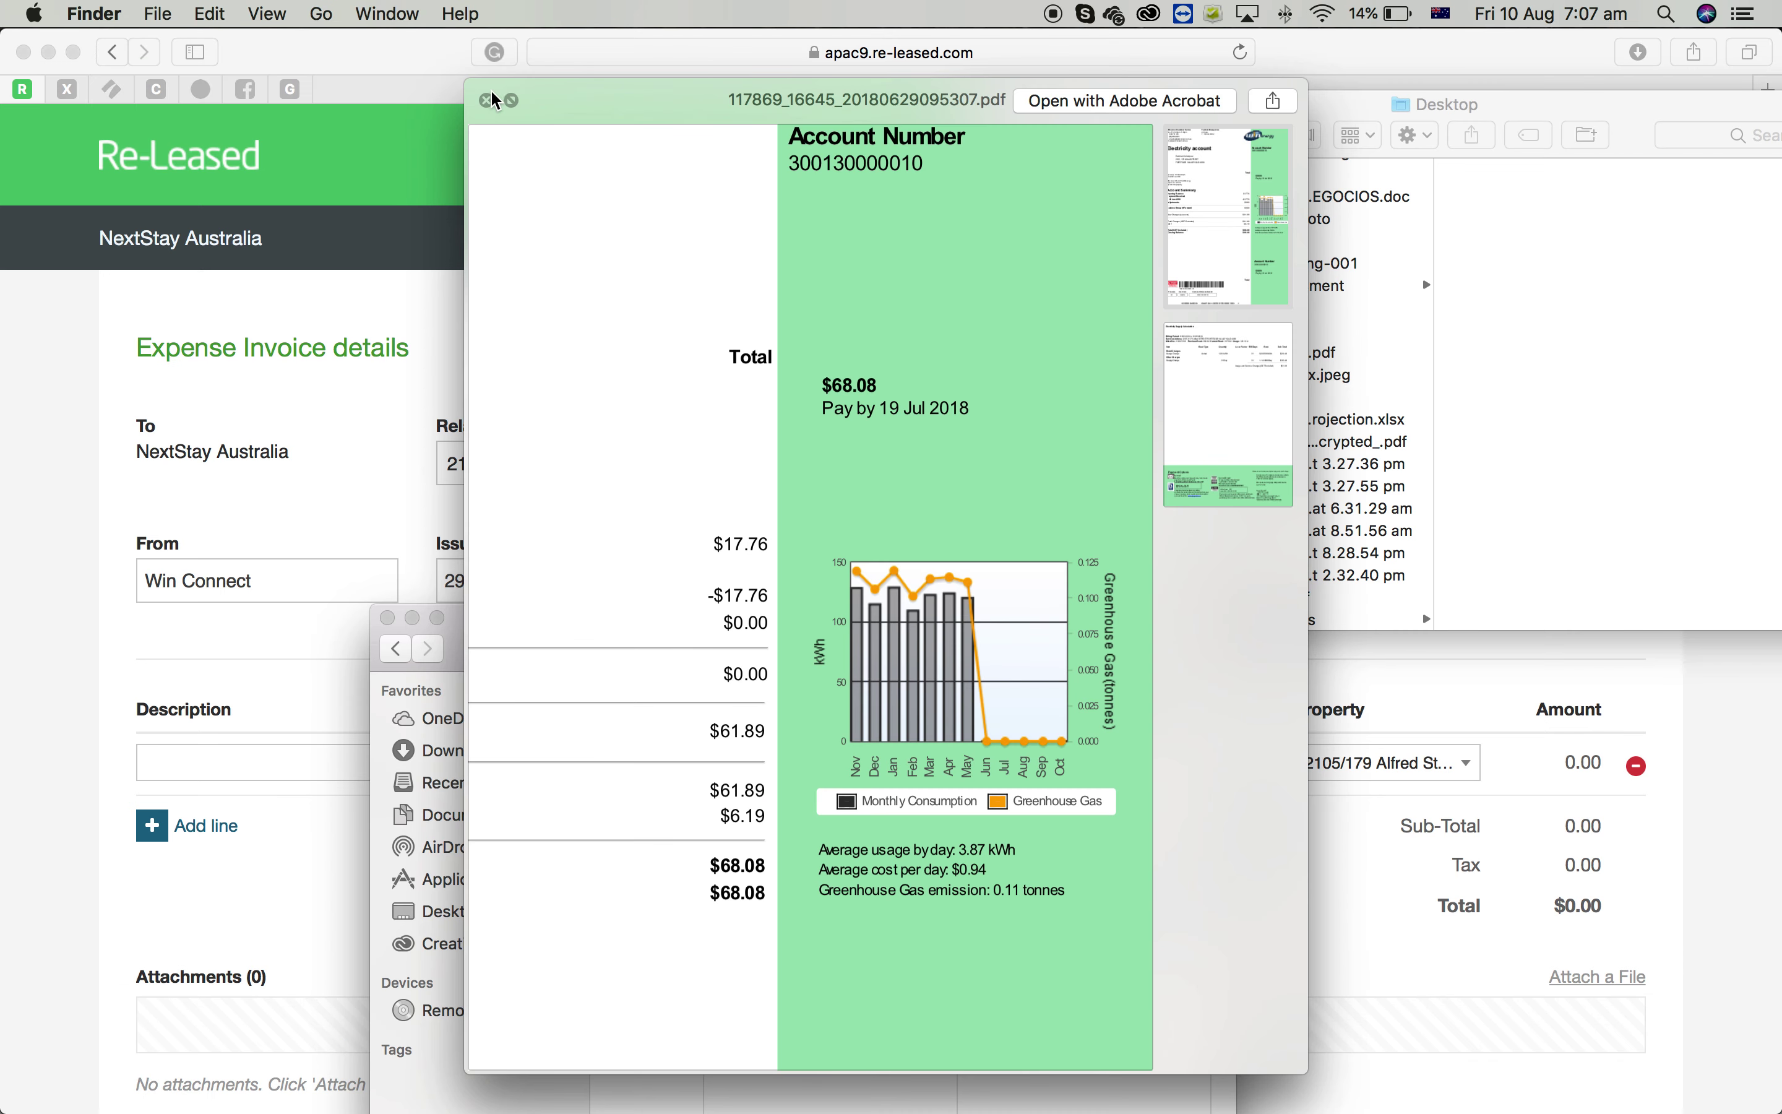
click(486, 101)
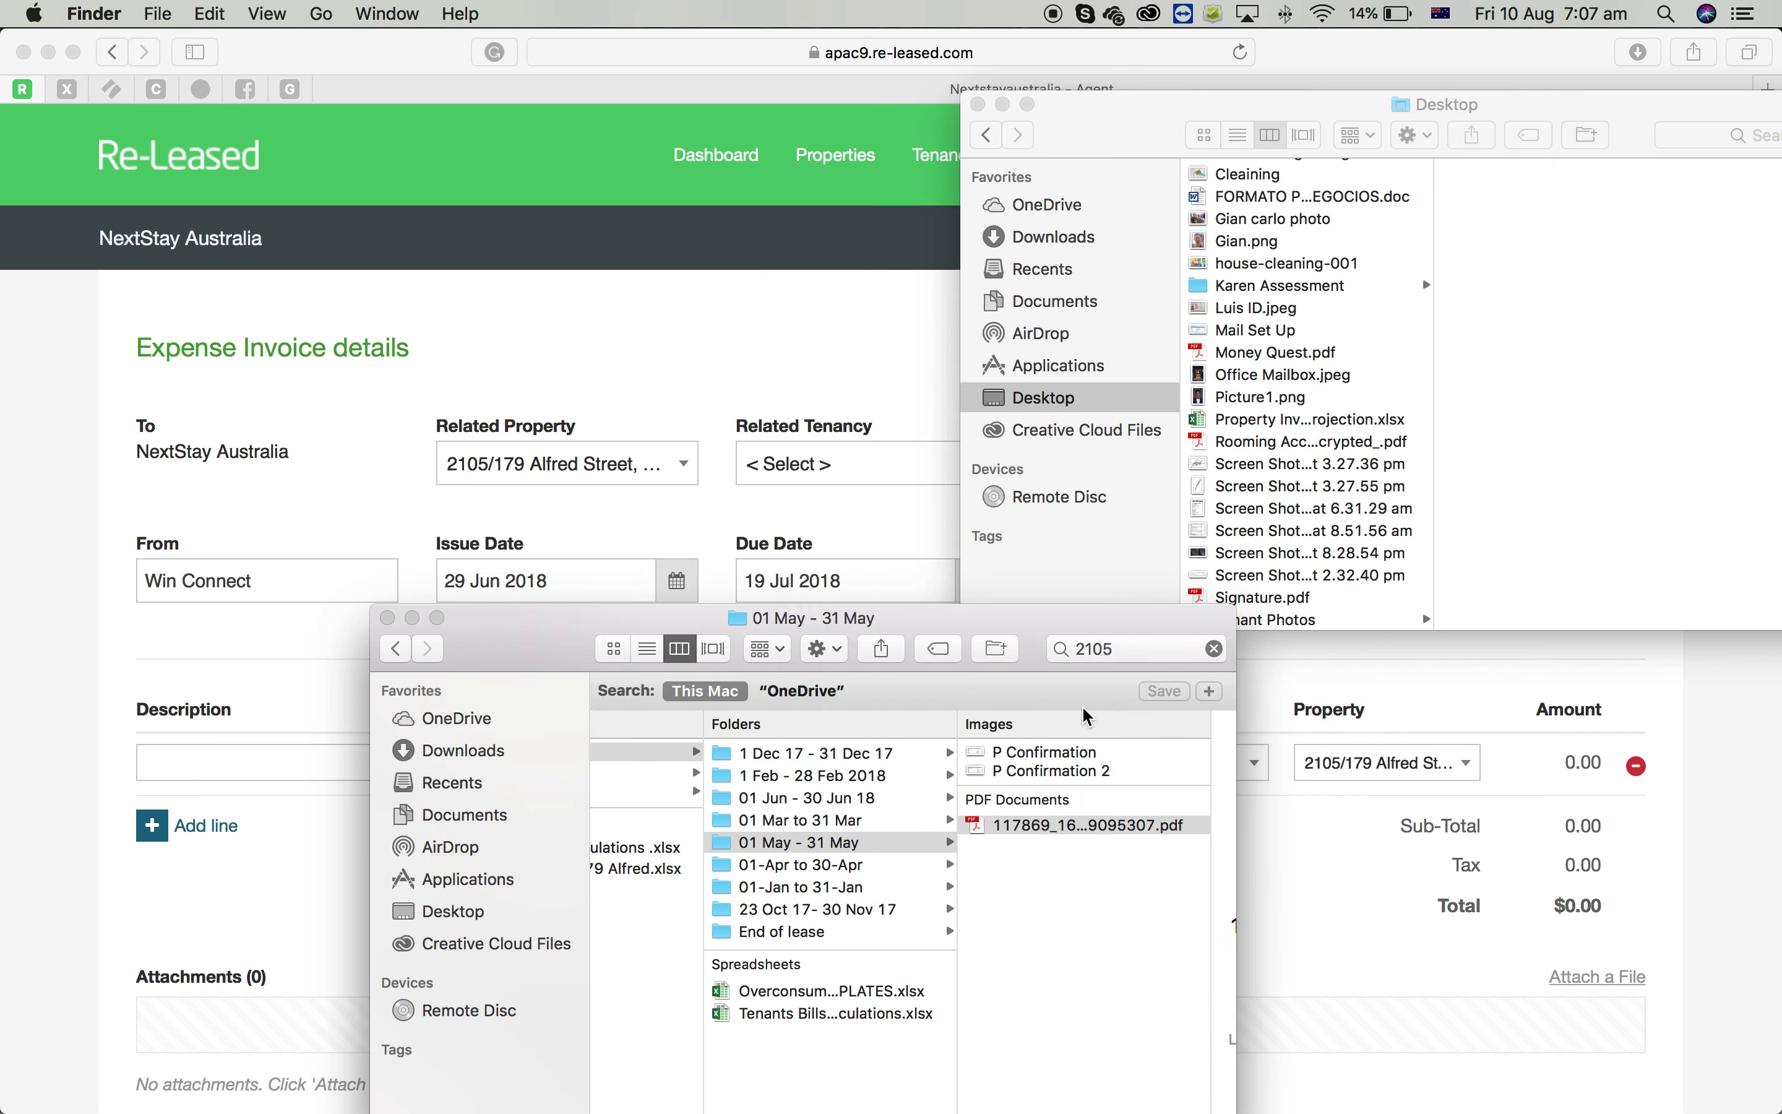
Paste the bill's account number from Acrobat into Reference and open Income & Expenses in a new tab
double_click(1039, 826)
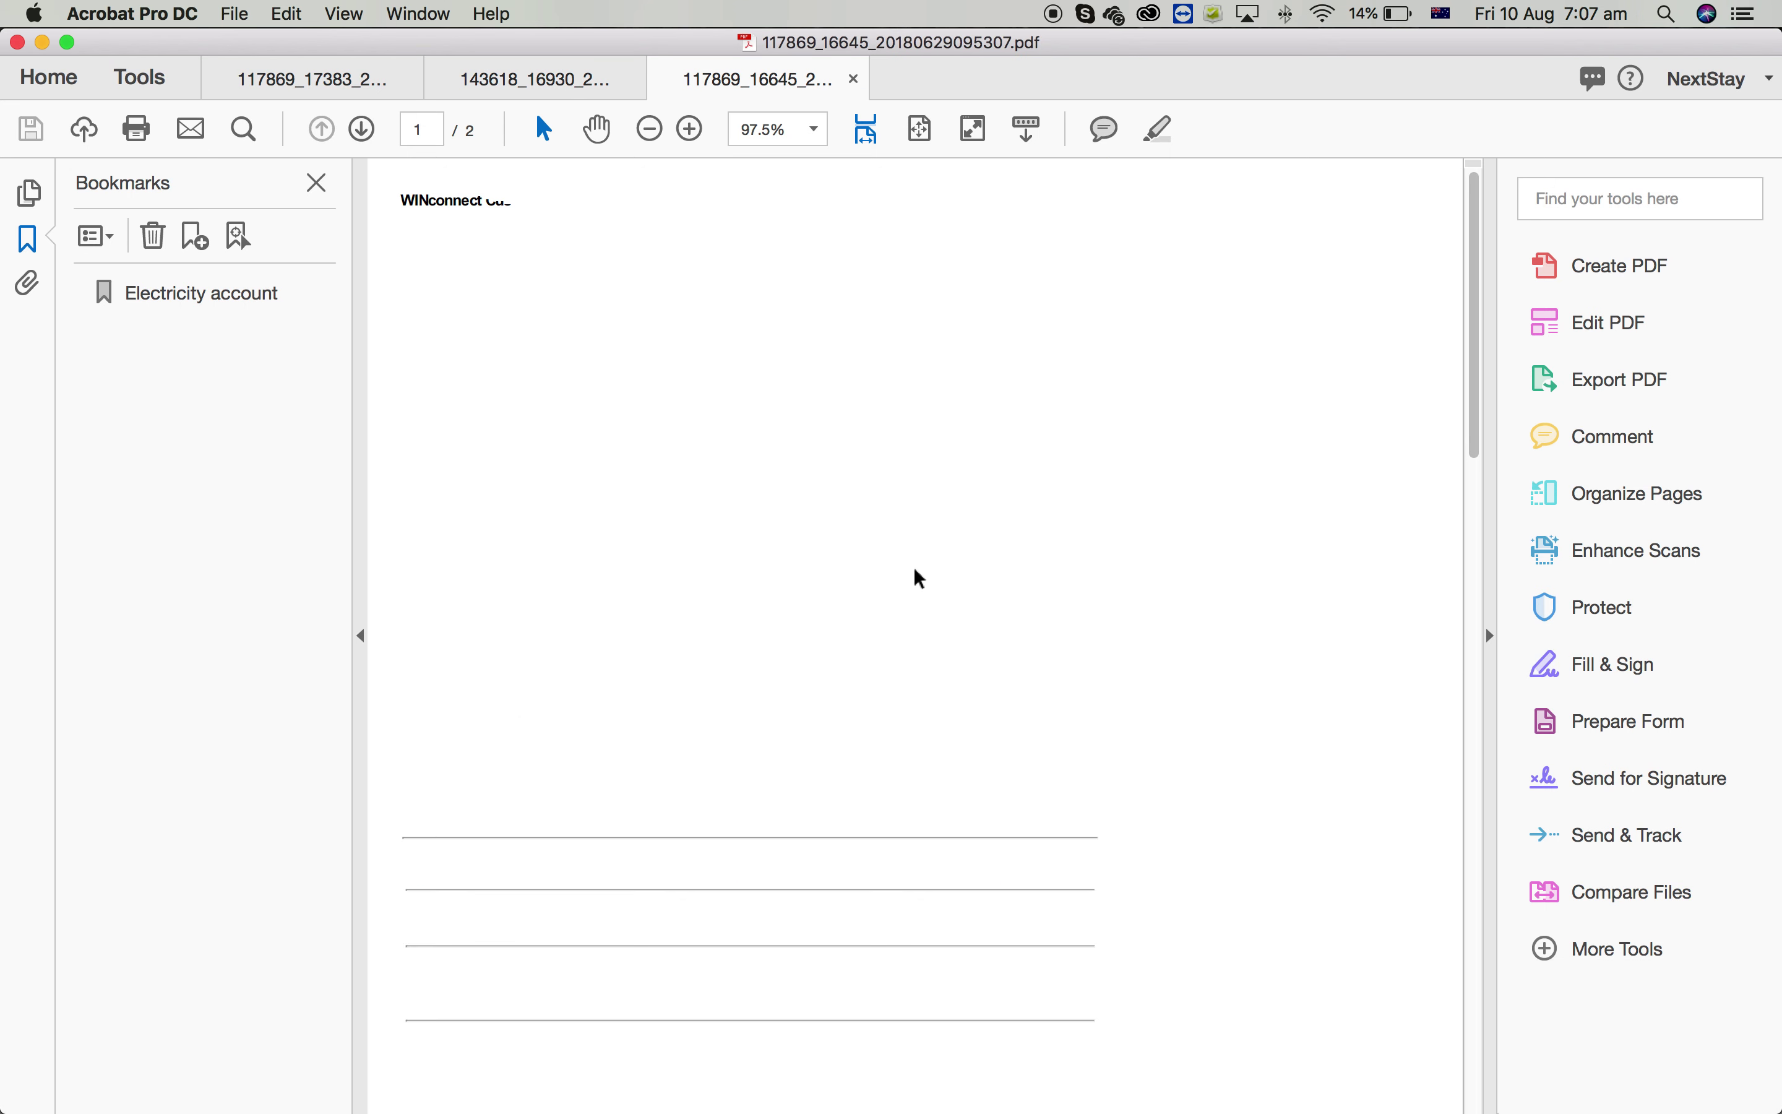
drag(1254, 375, 1119, 377)
key(super+c)
key(ctrl+Up)
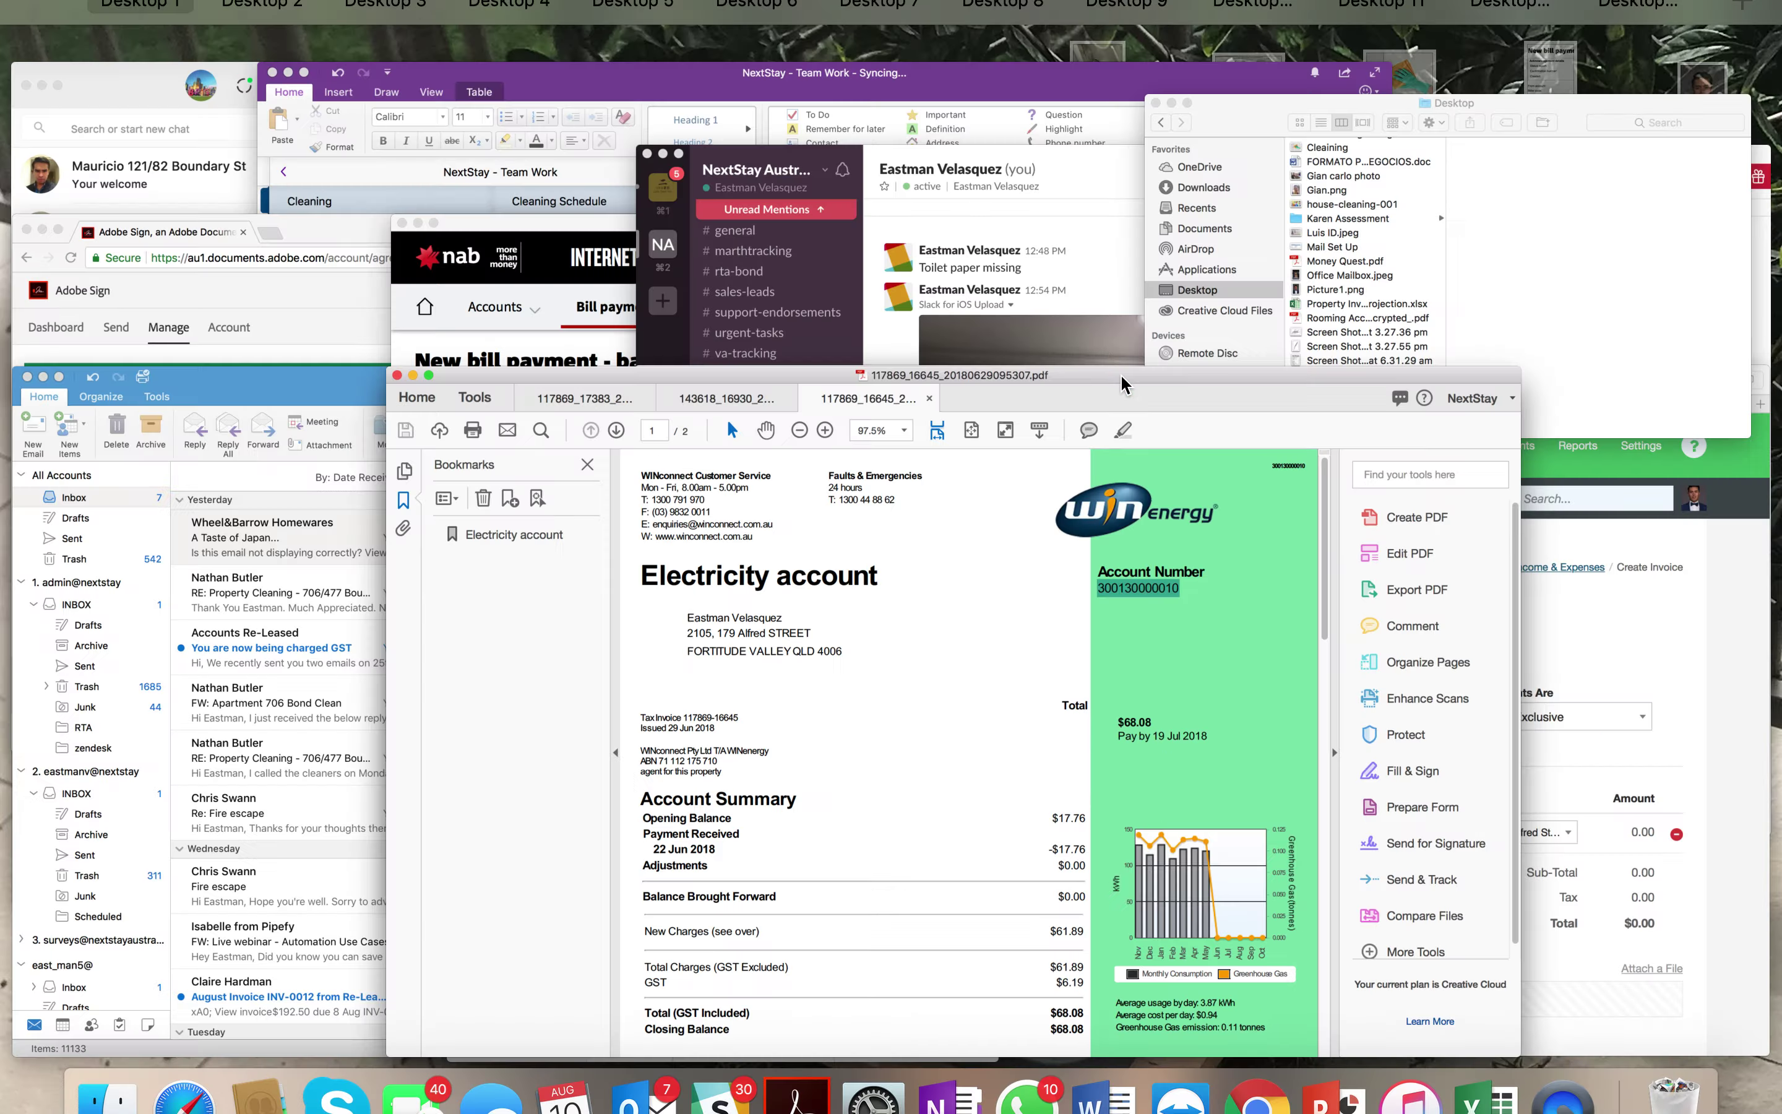
click(1491, 852)
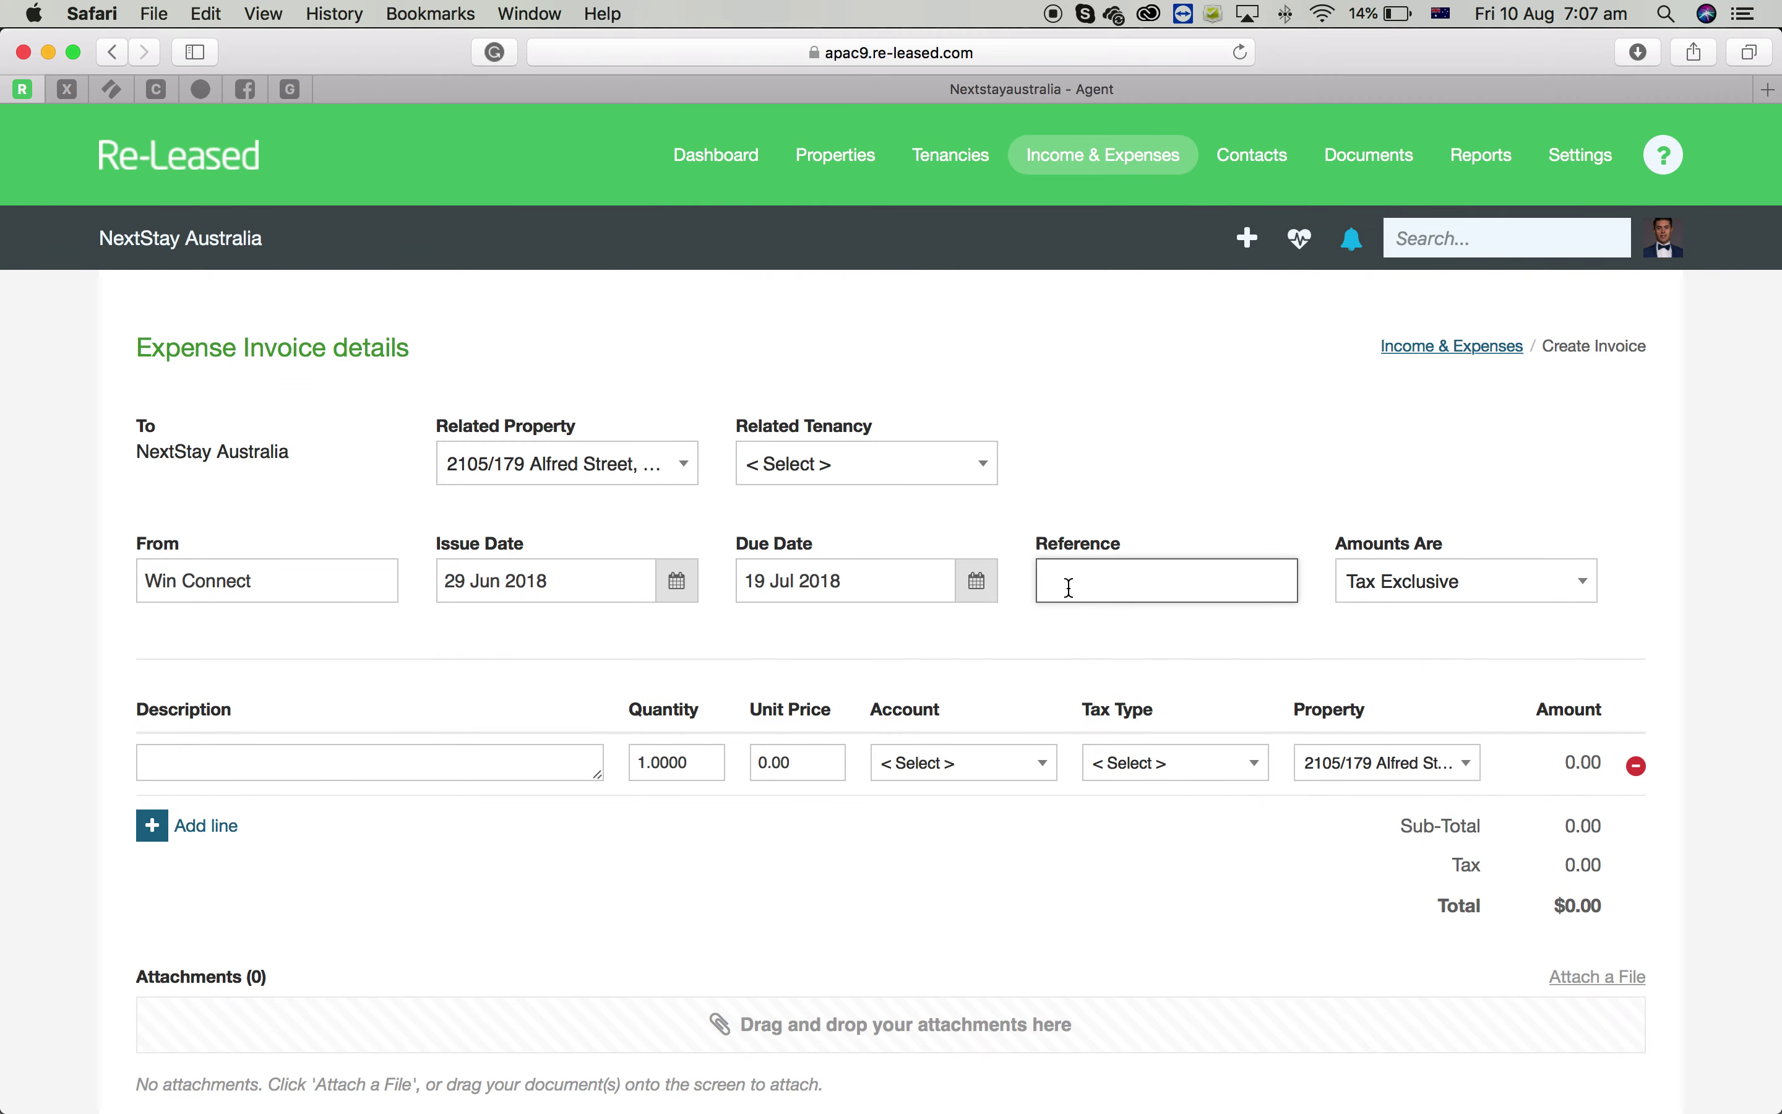
key(super+v)
right_click(1134, 171)
click(1196, 175)
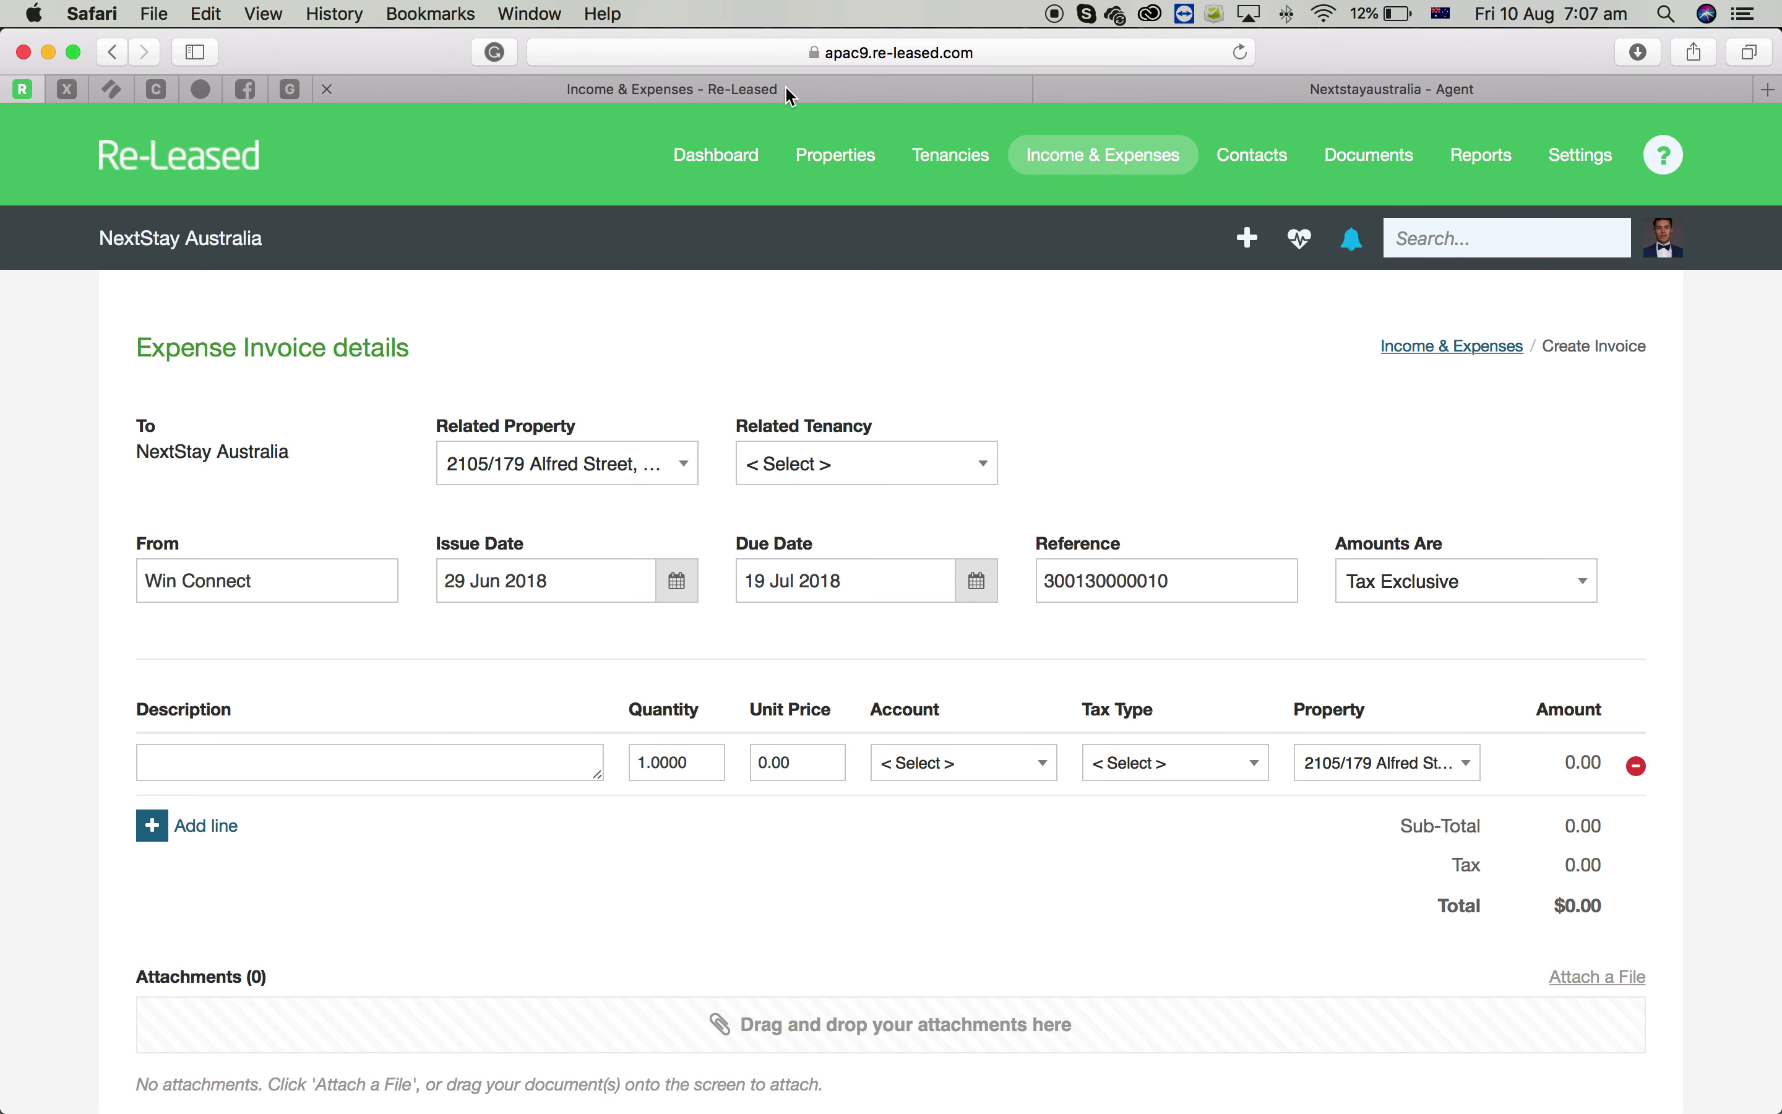
Search 2105 and open the property's expense invoices
click(791, 96)
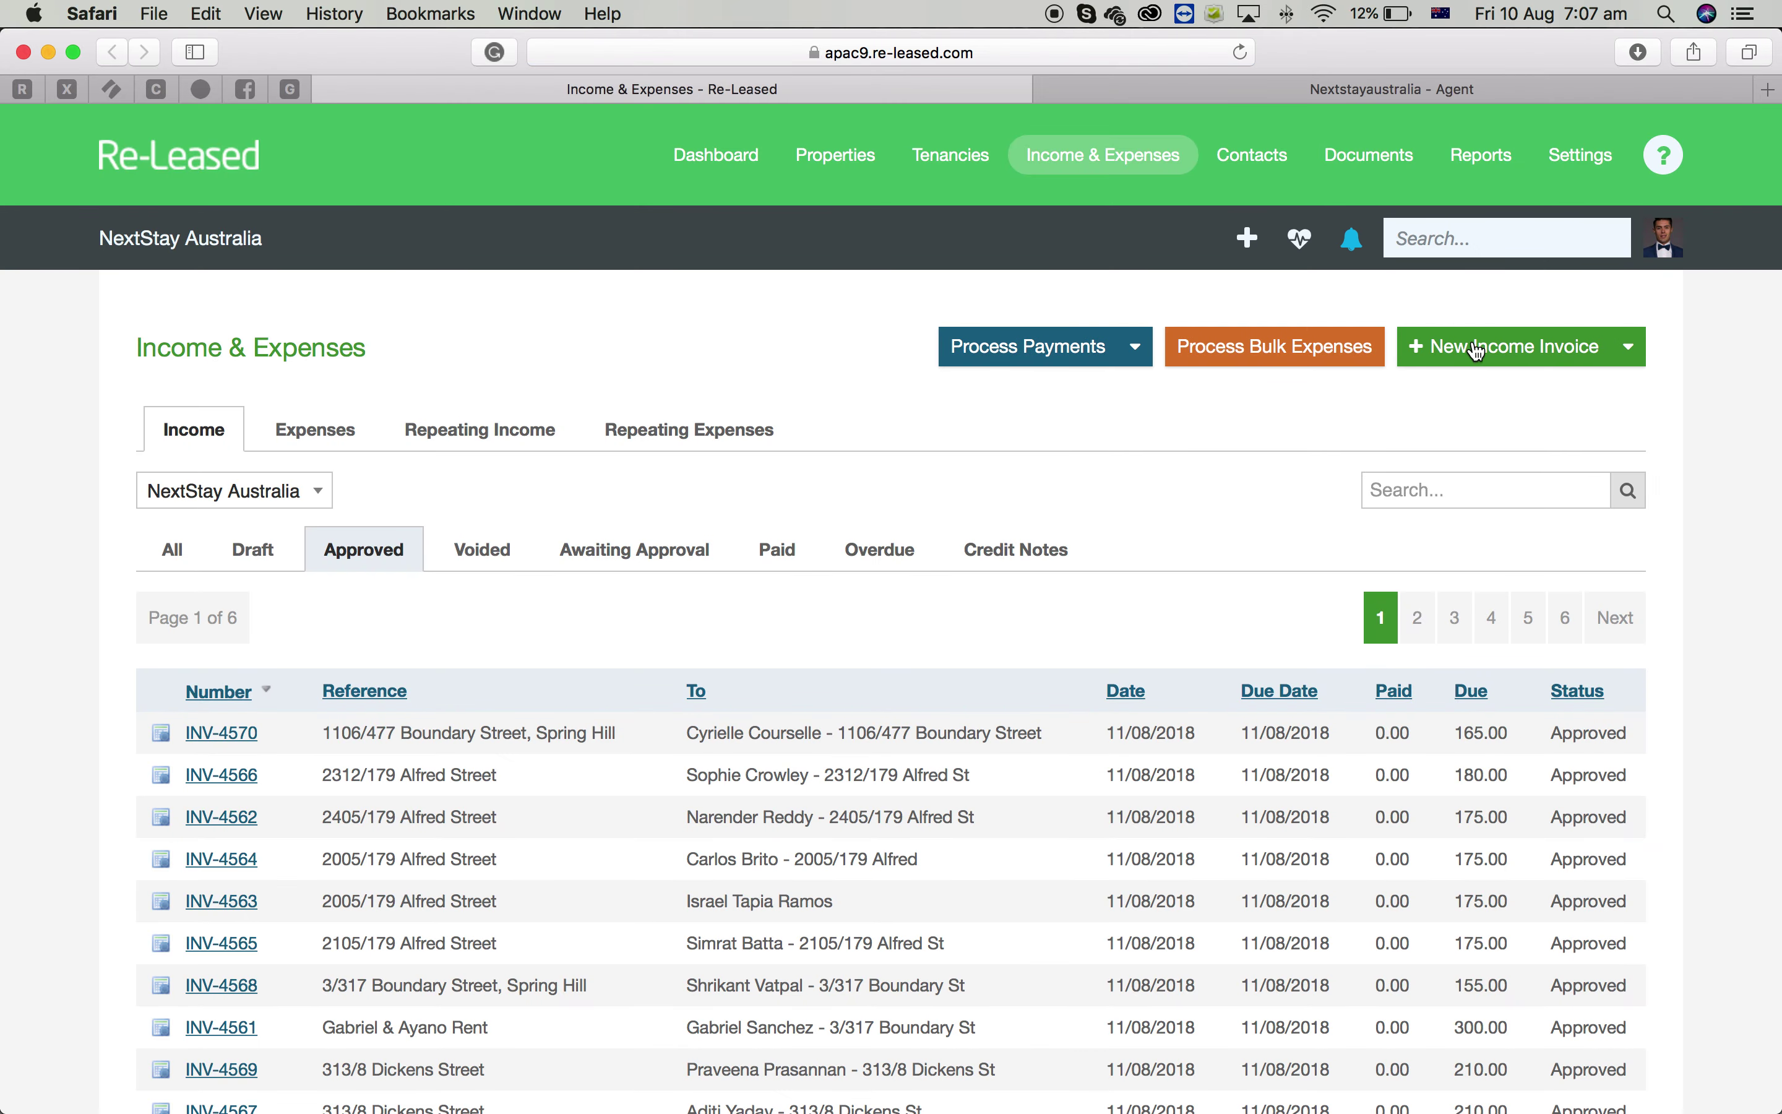
click(1464, 229)
text(2105)
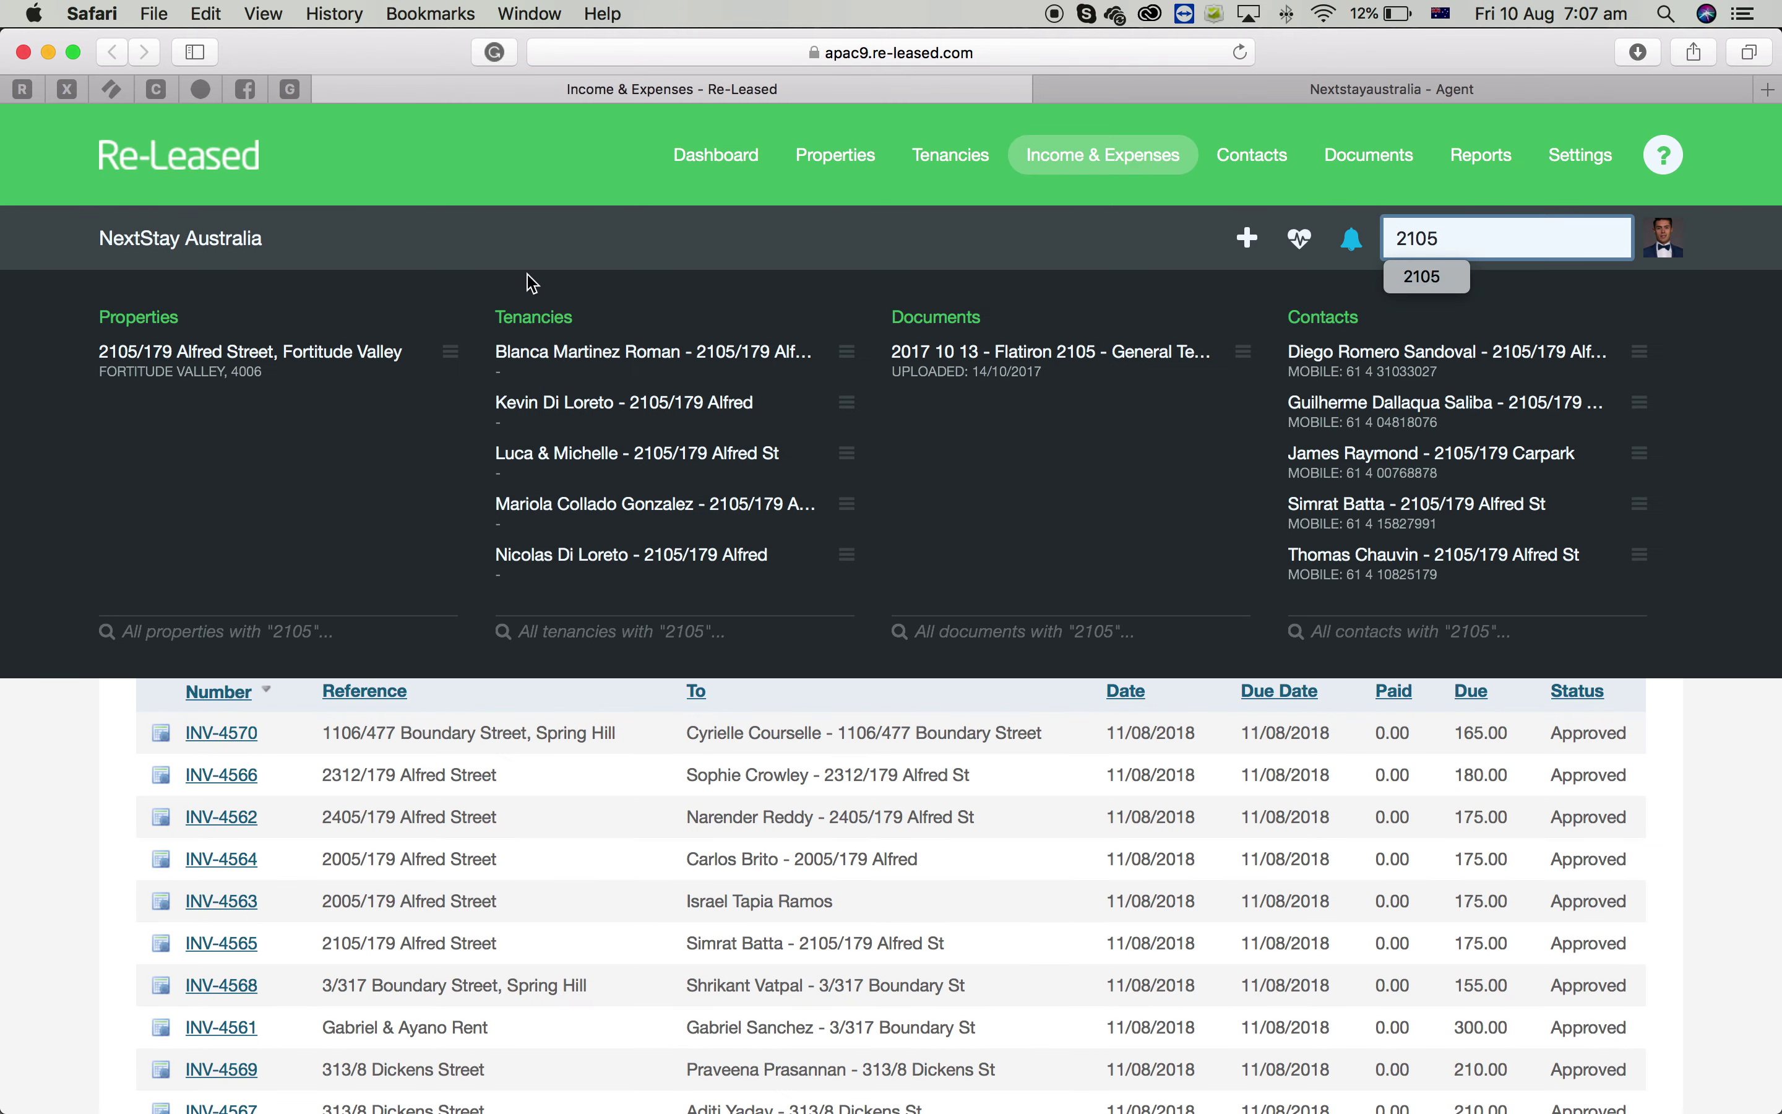
click(305, 359)
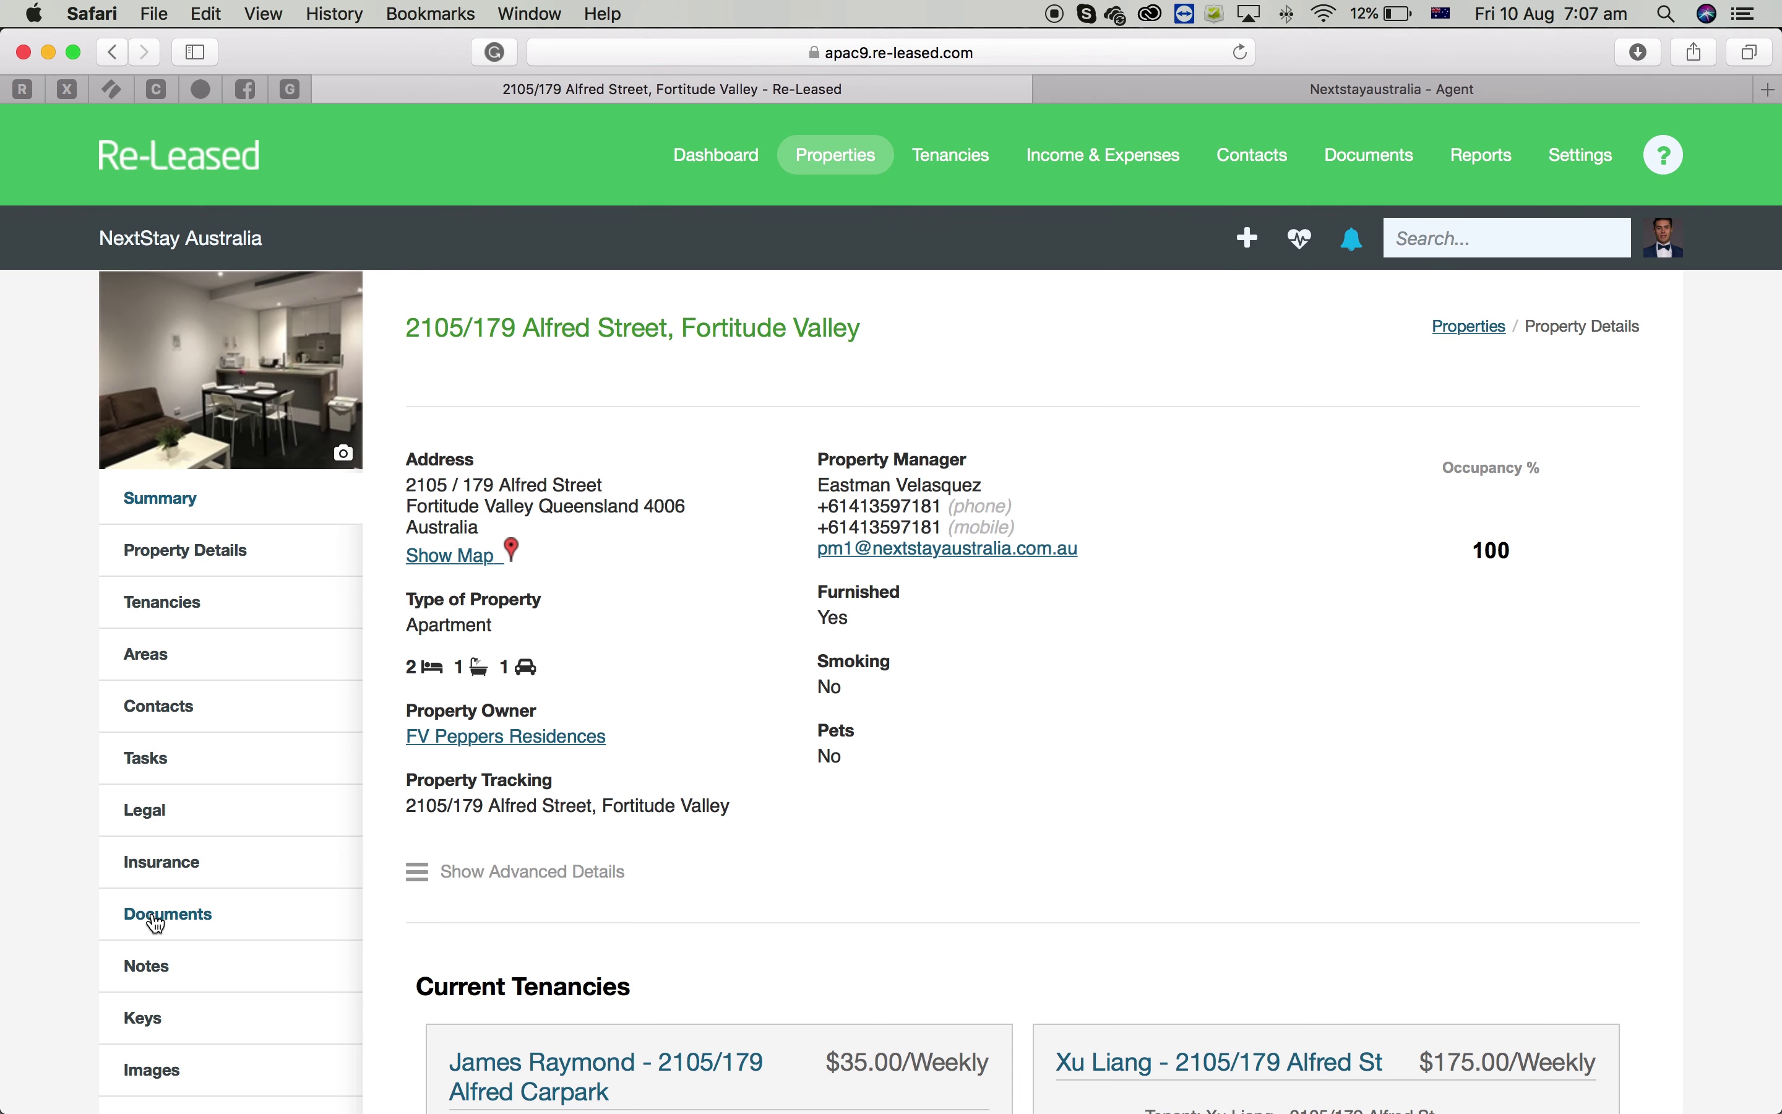
scroll(156, 923, down, 3)
click(156, 921)
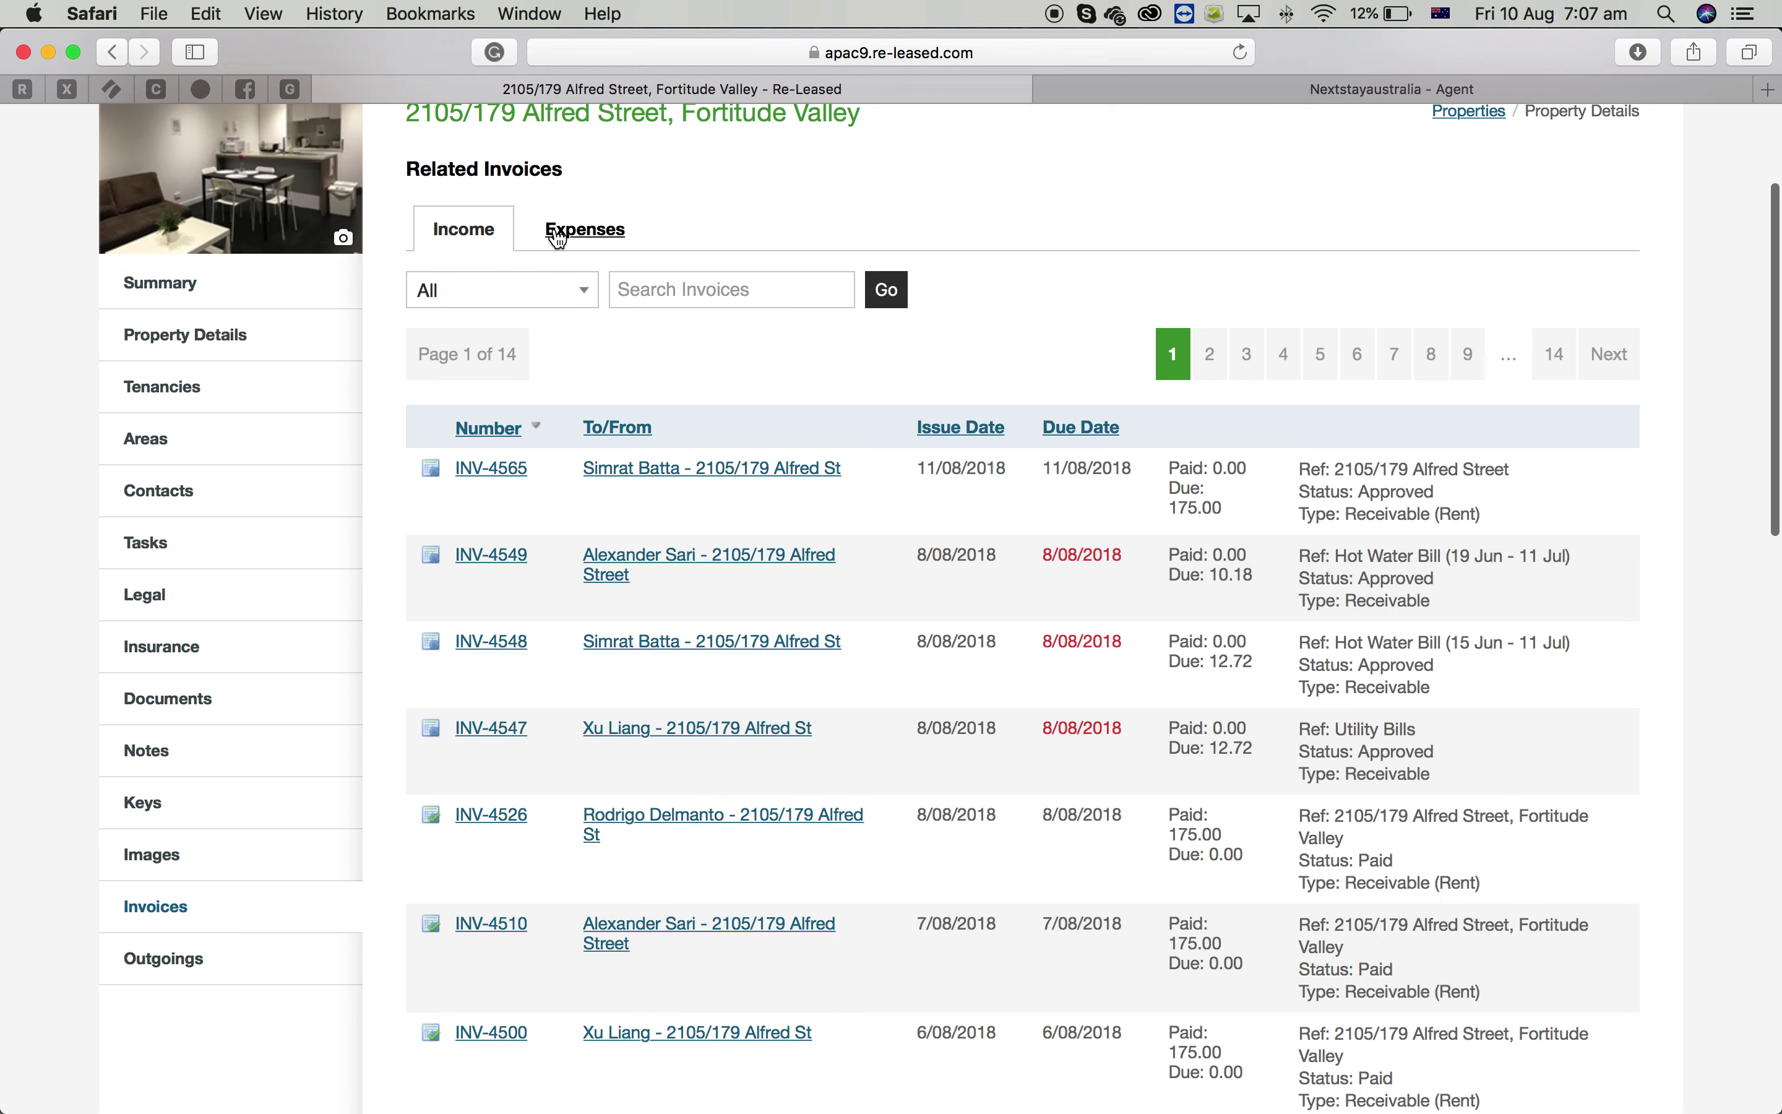
click(558, 237)
Filter expenses by 'elec', open the 01 Jun - 30 Jun 18 invoice and select its Reference text
click(688, 290)
text(elec)
key(Return)
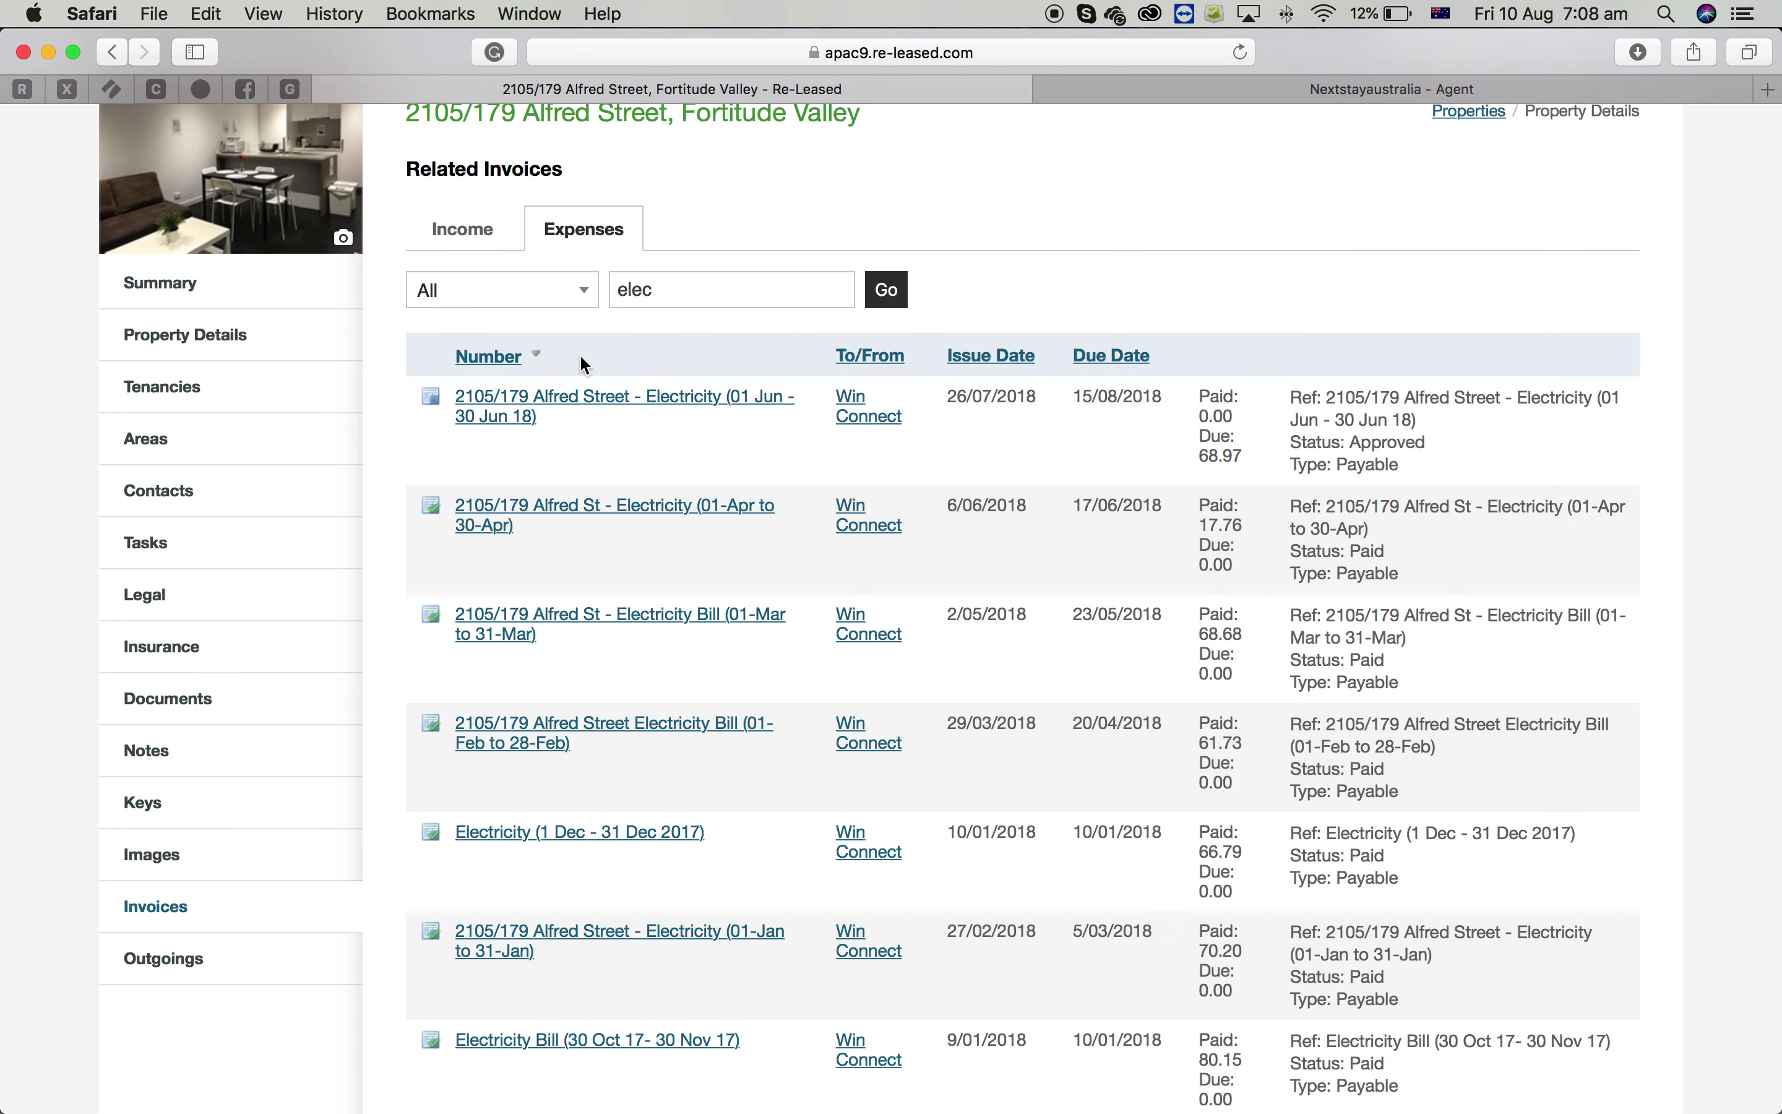
click(626, 401)
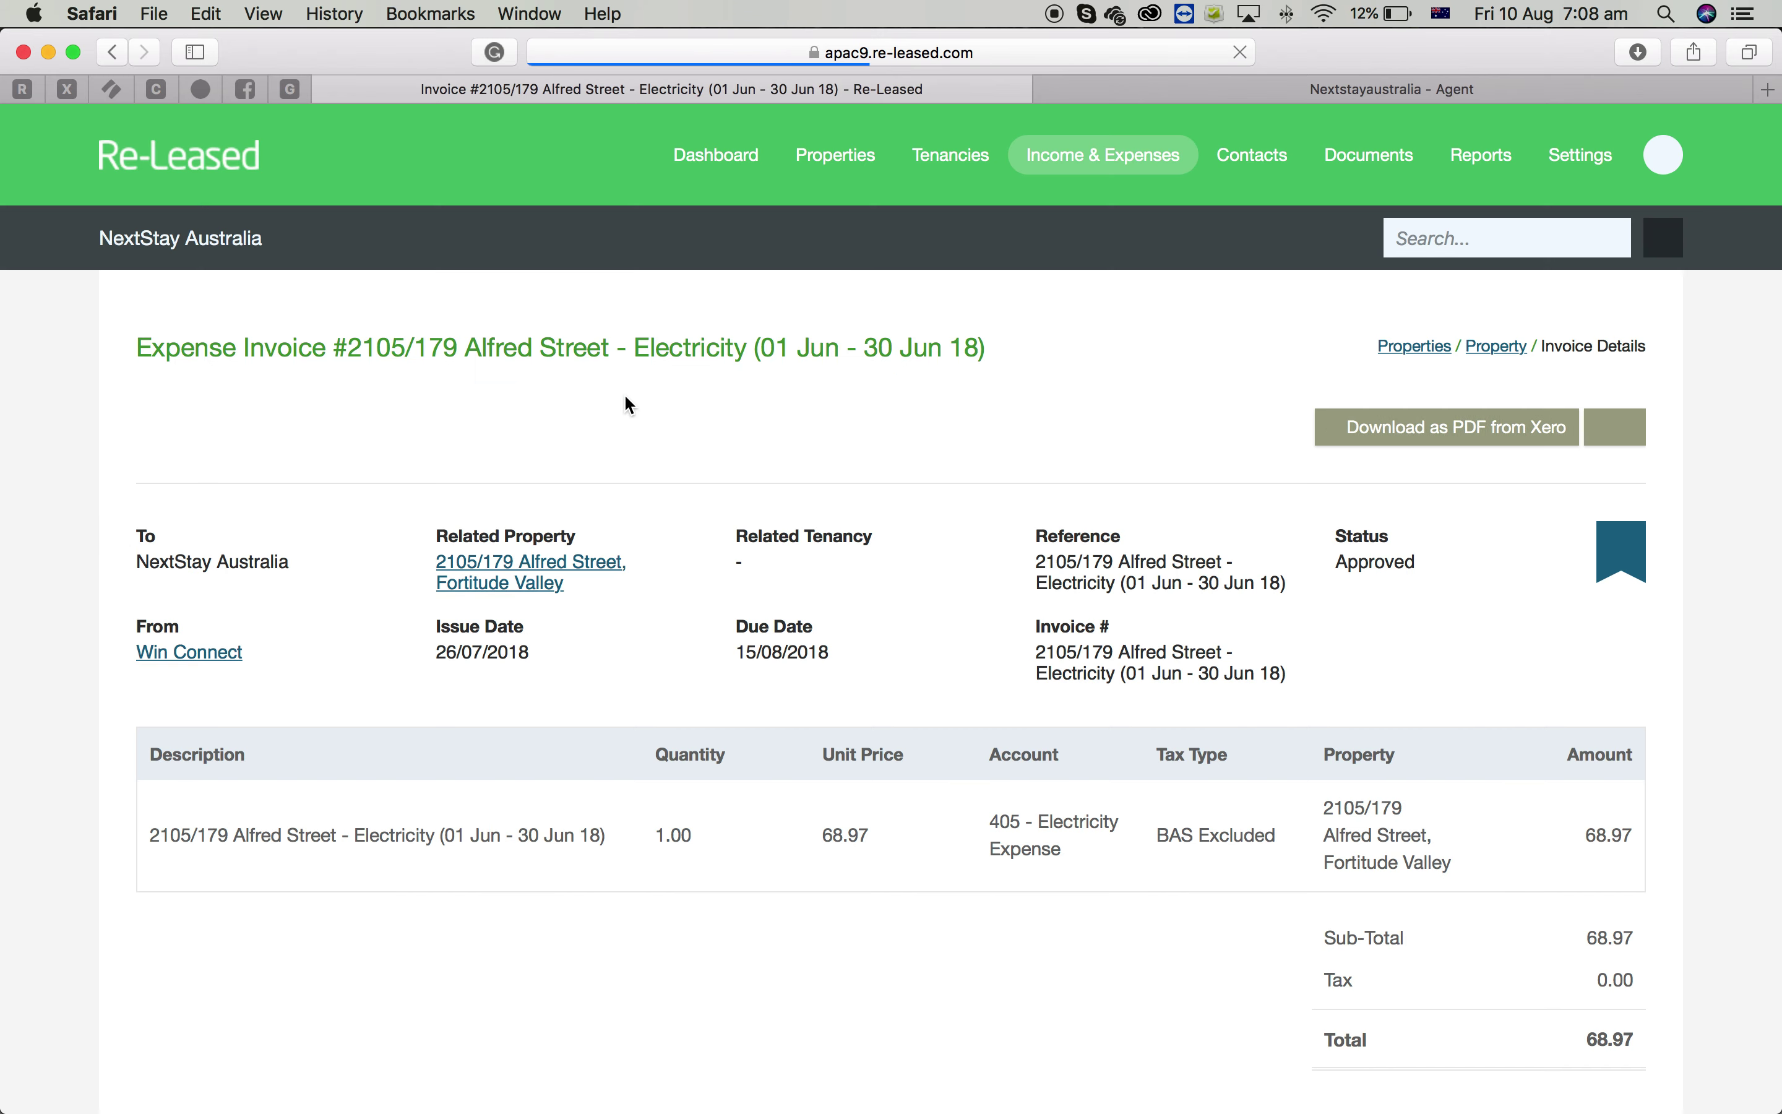
scroll(1244, 788, down, 2)
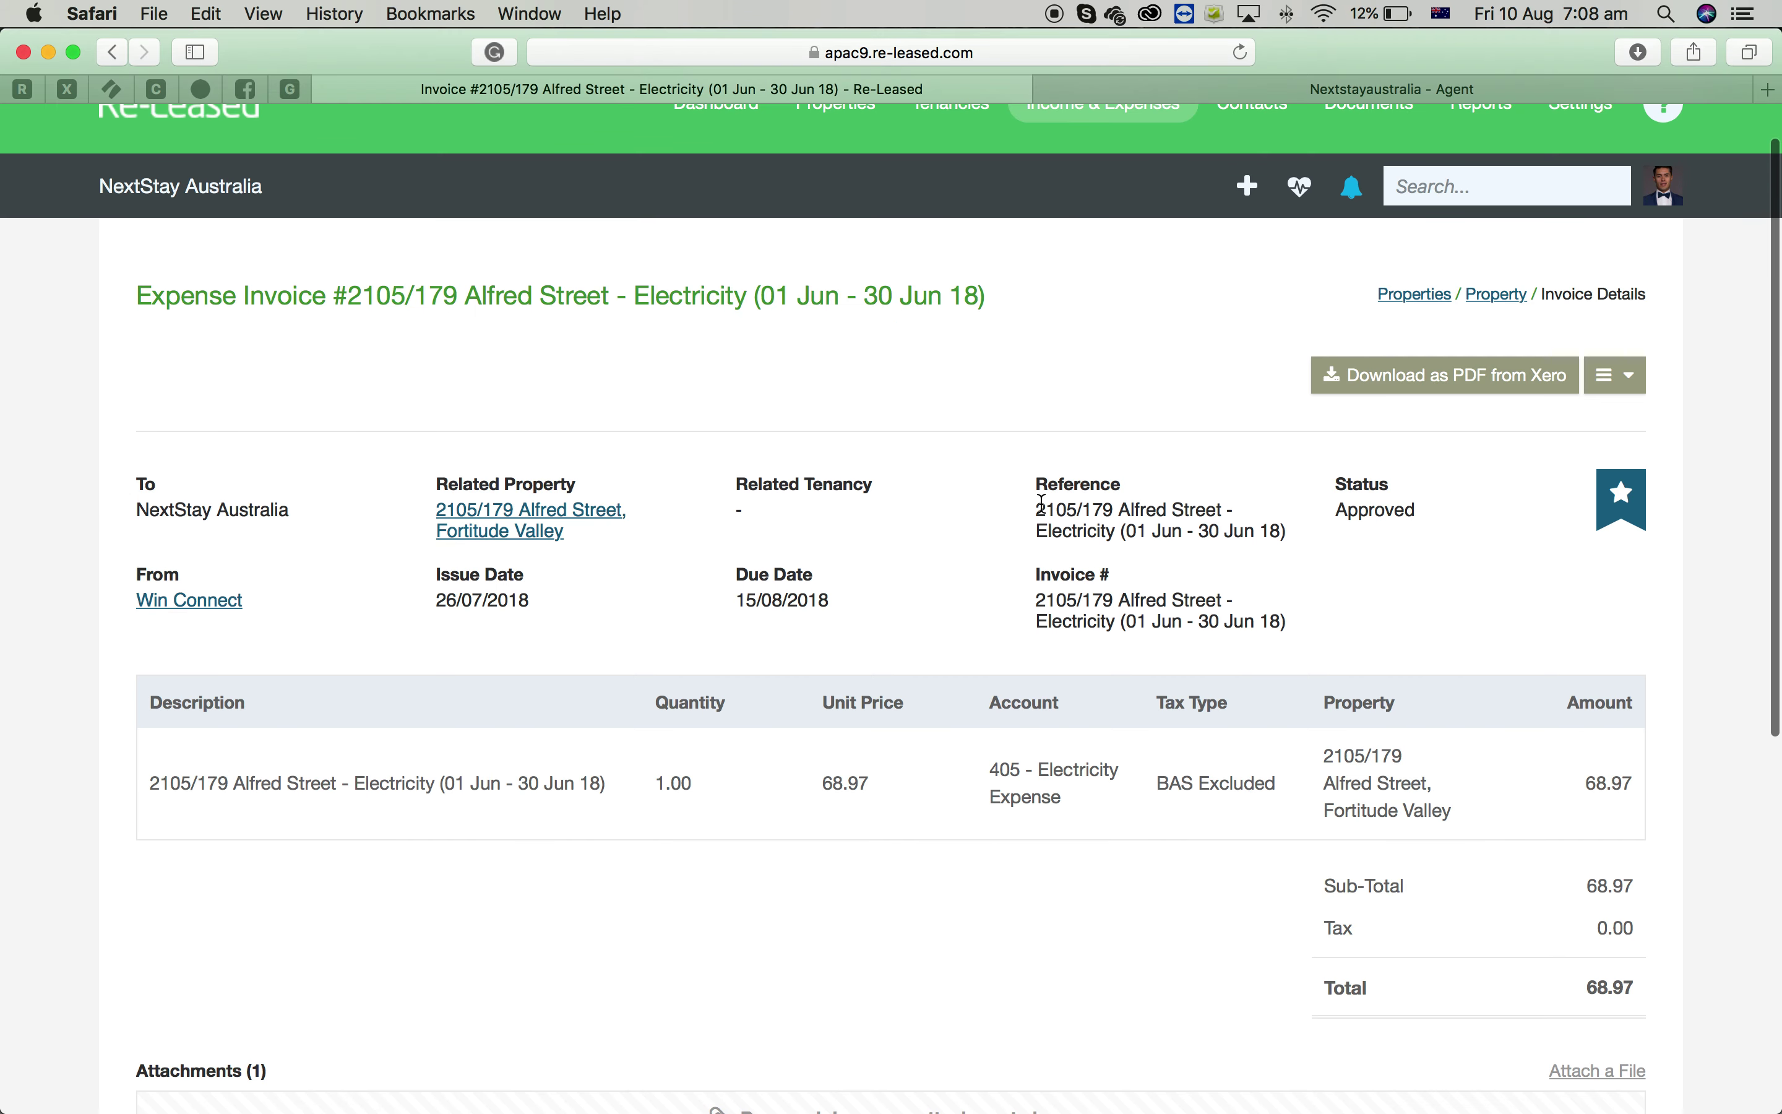
drag(1038, 508, 1289, 537)
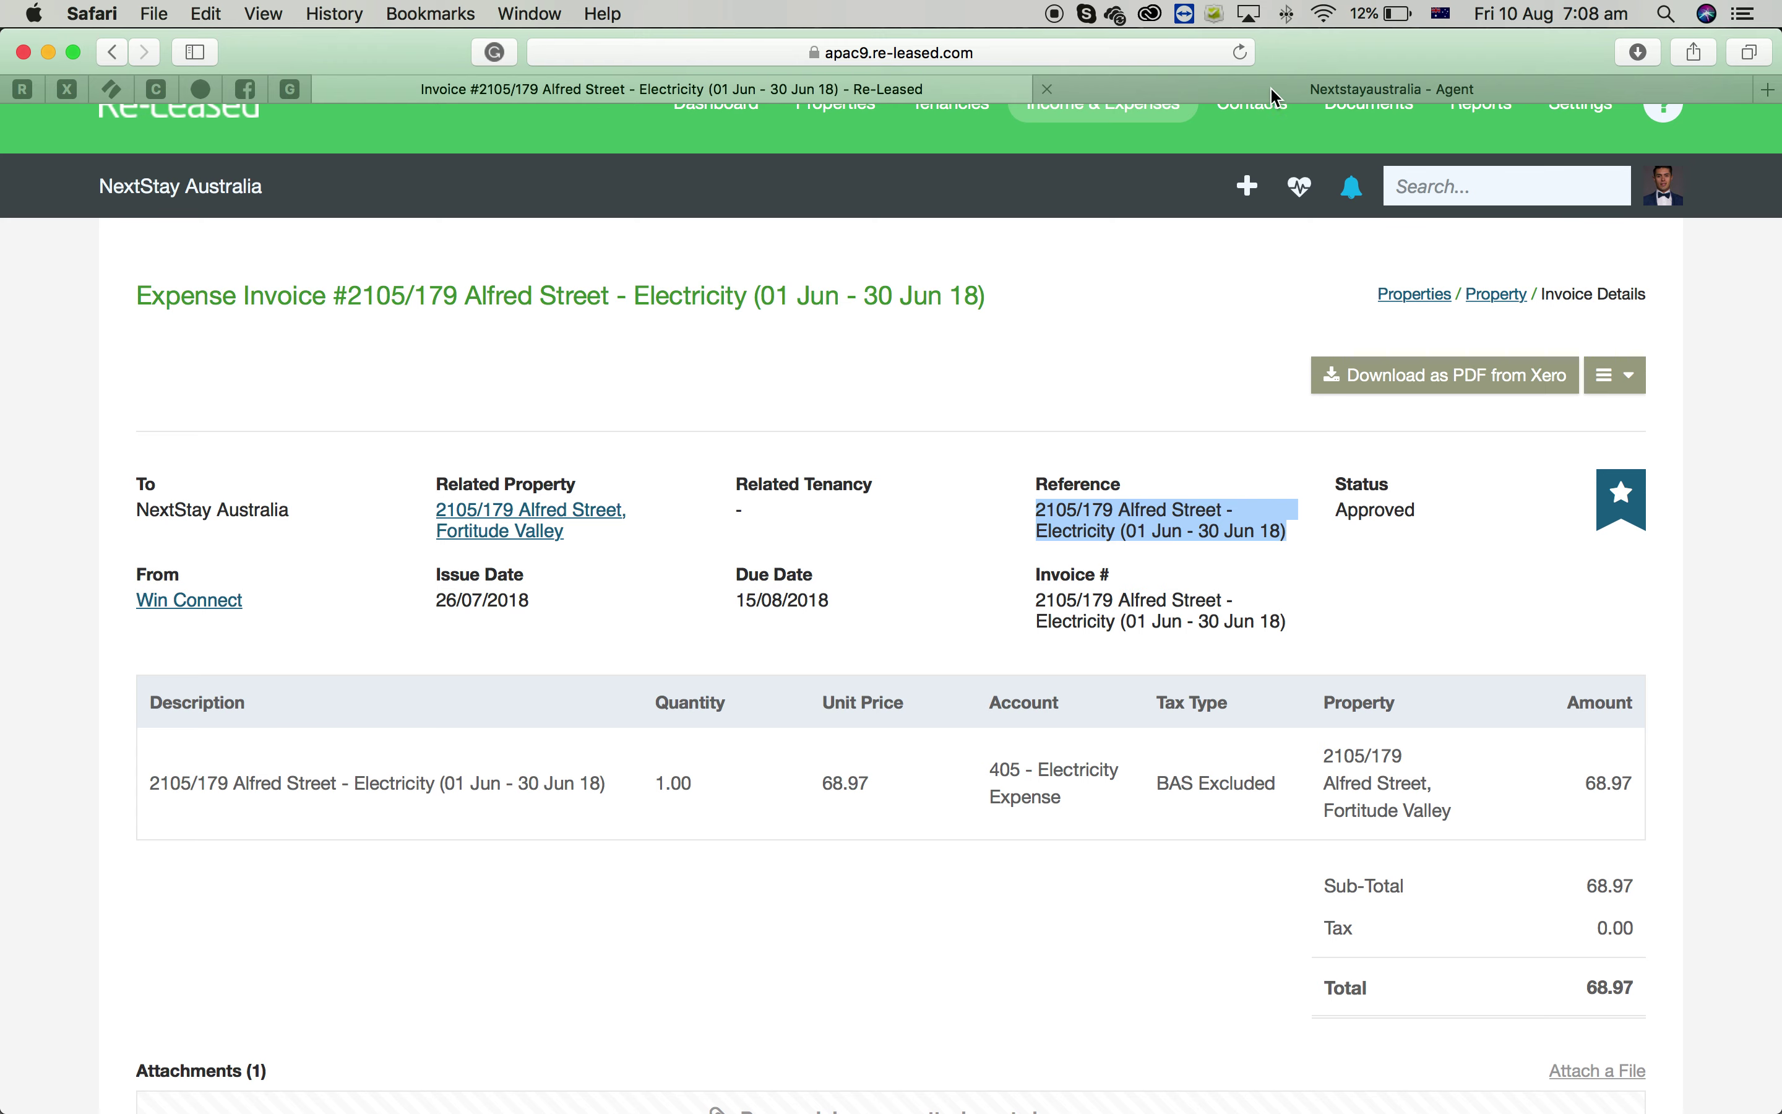
click(1340, 86)
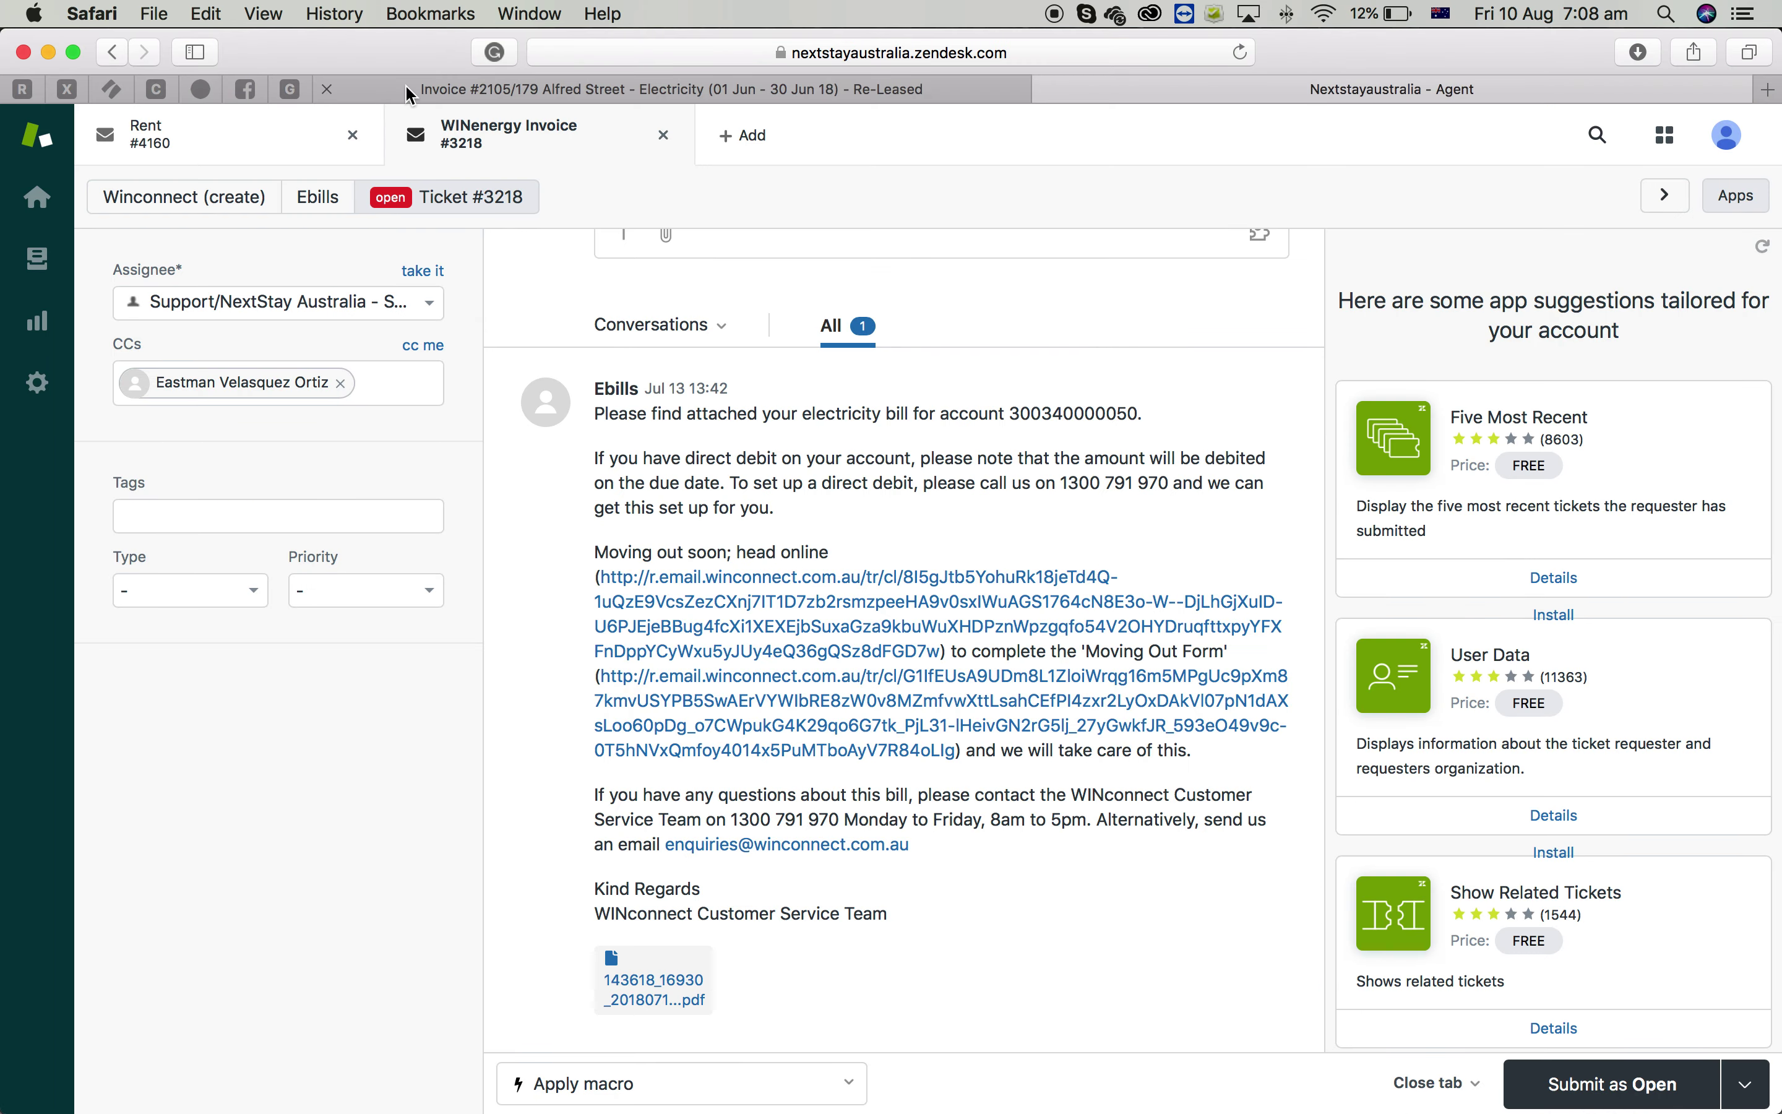
Paste the copied wording over the new expense invoice's Reference value
click(509, 91)
click(23, 89)
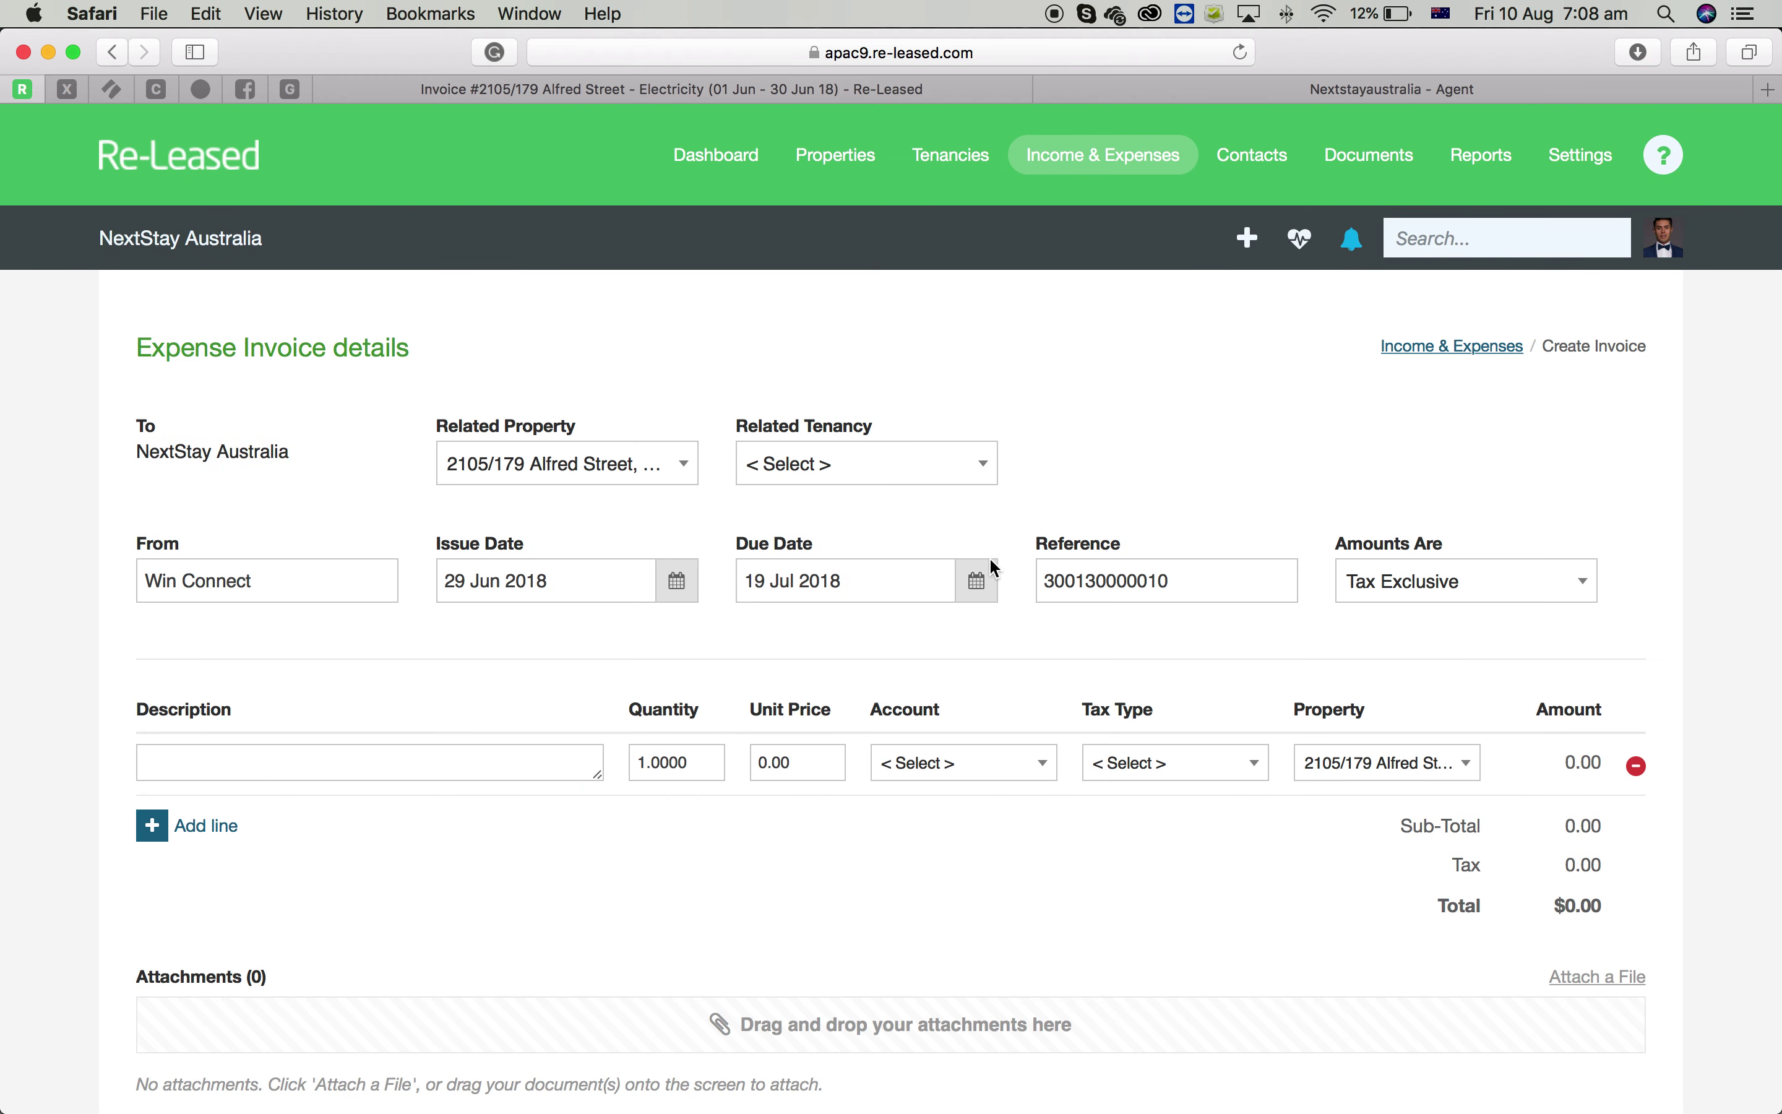
double_click(1146, 585)
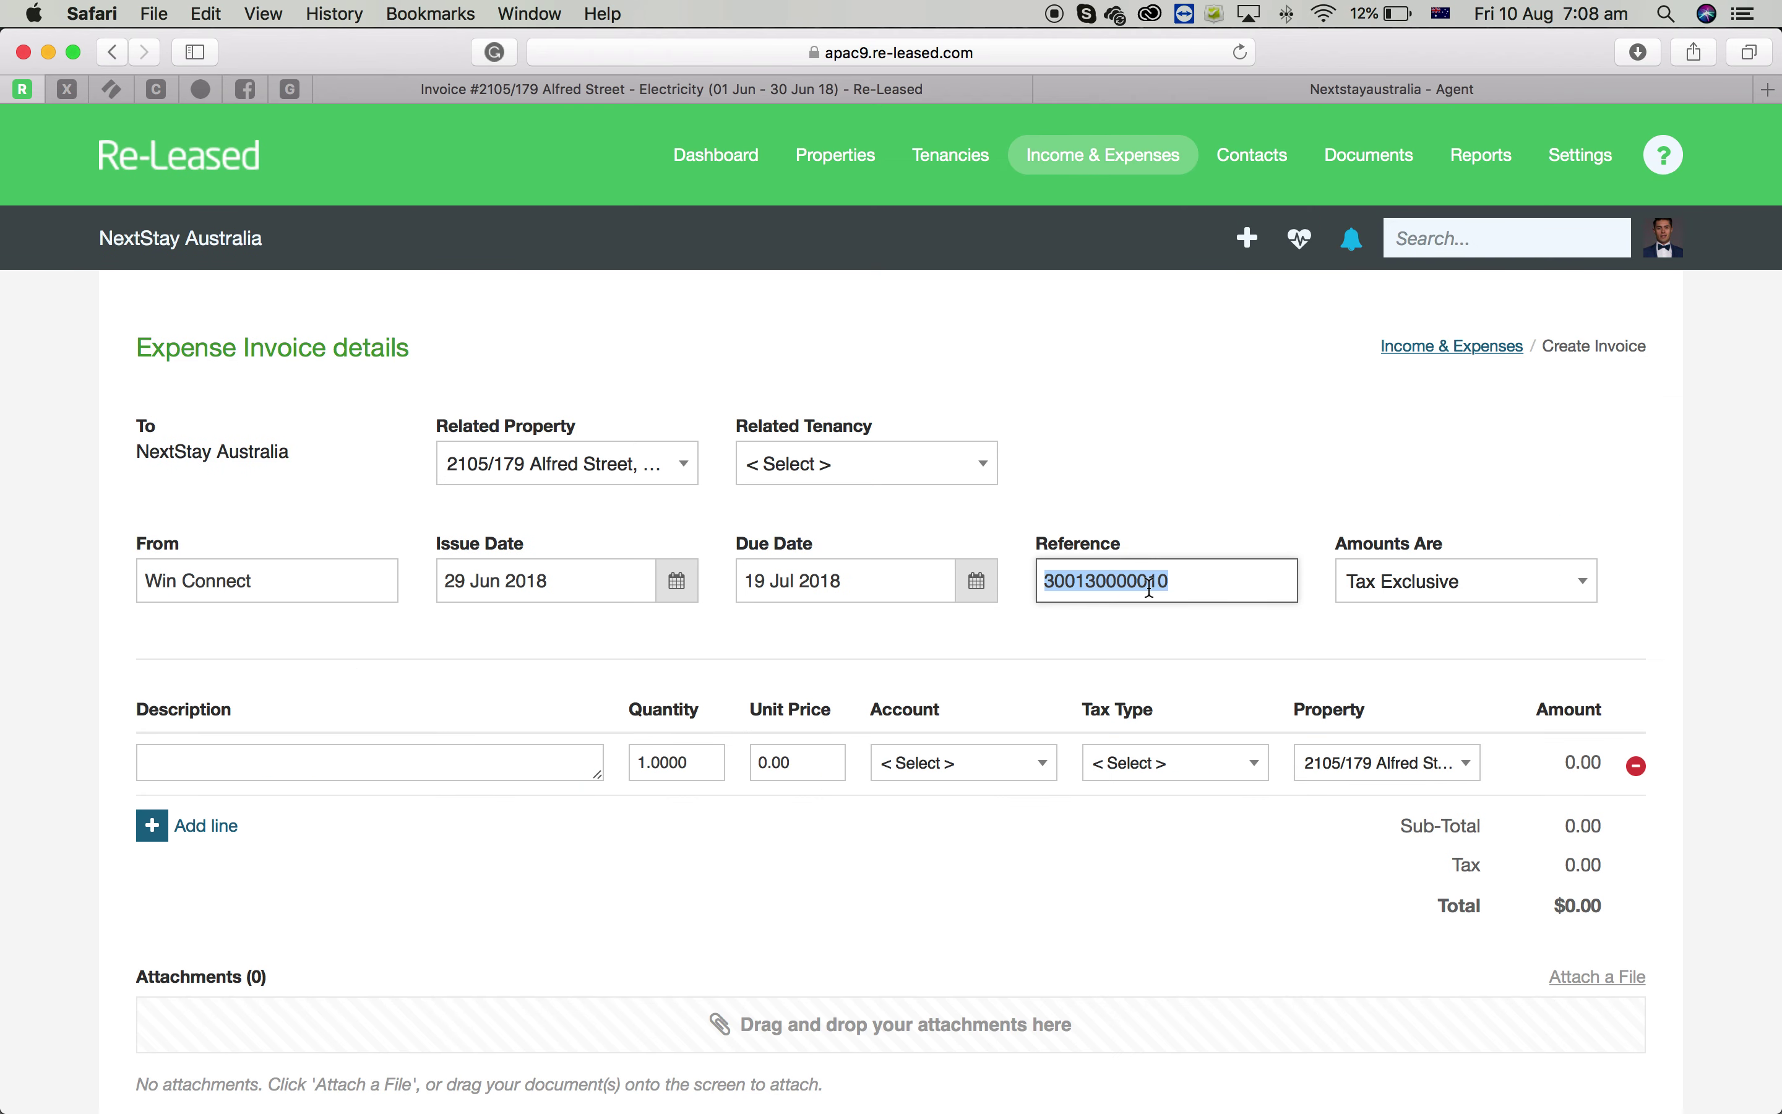
key(super+v)
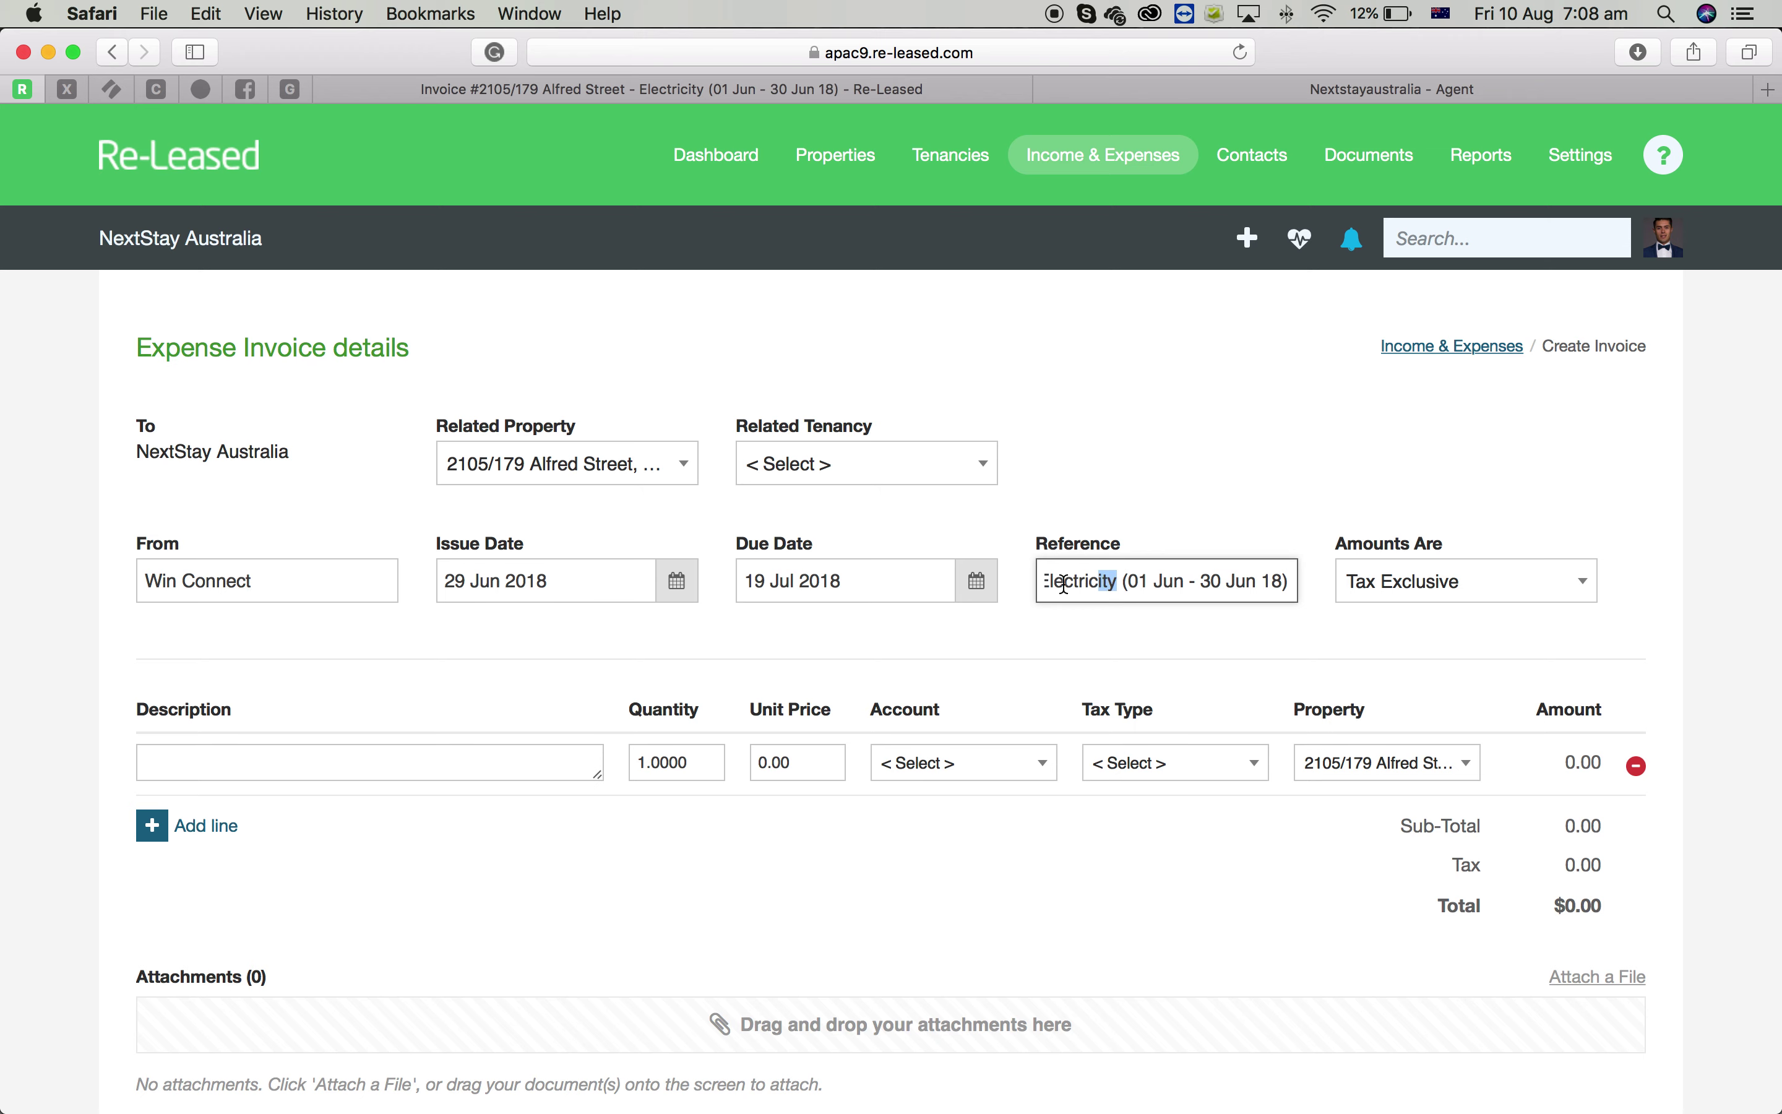
Delete the old date range from inside the Reference brackets
drag(1120, 581, 998, 588)
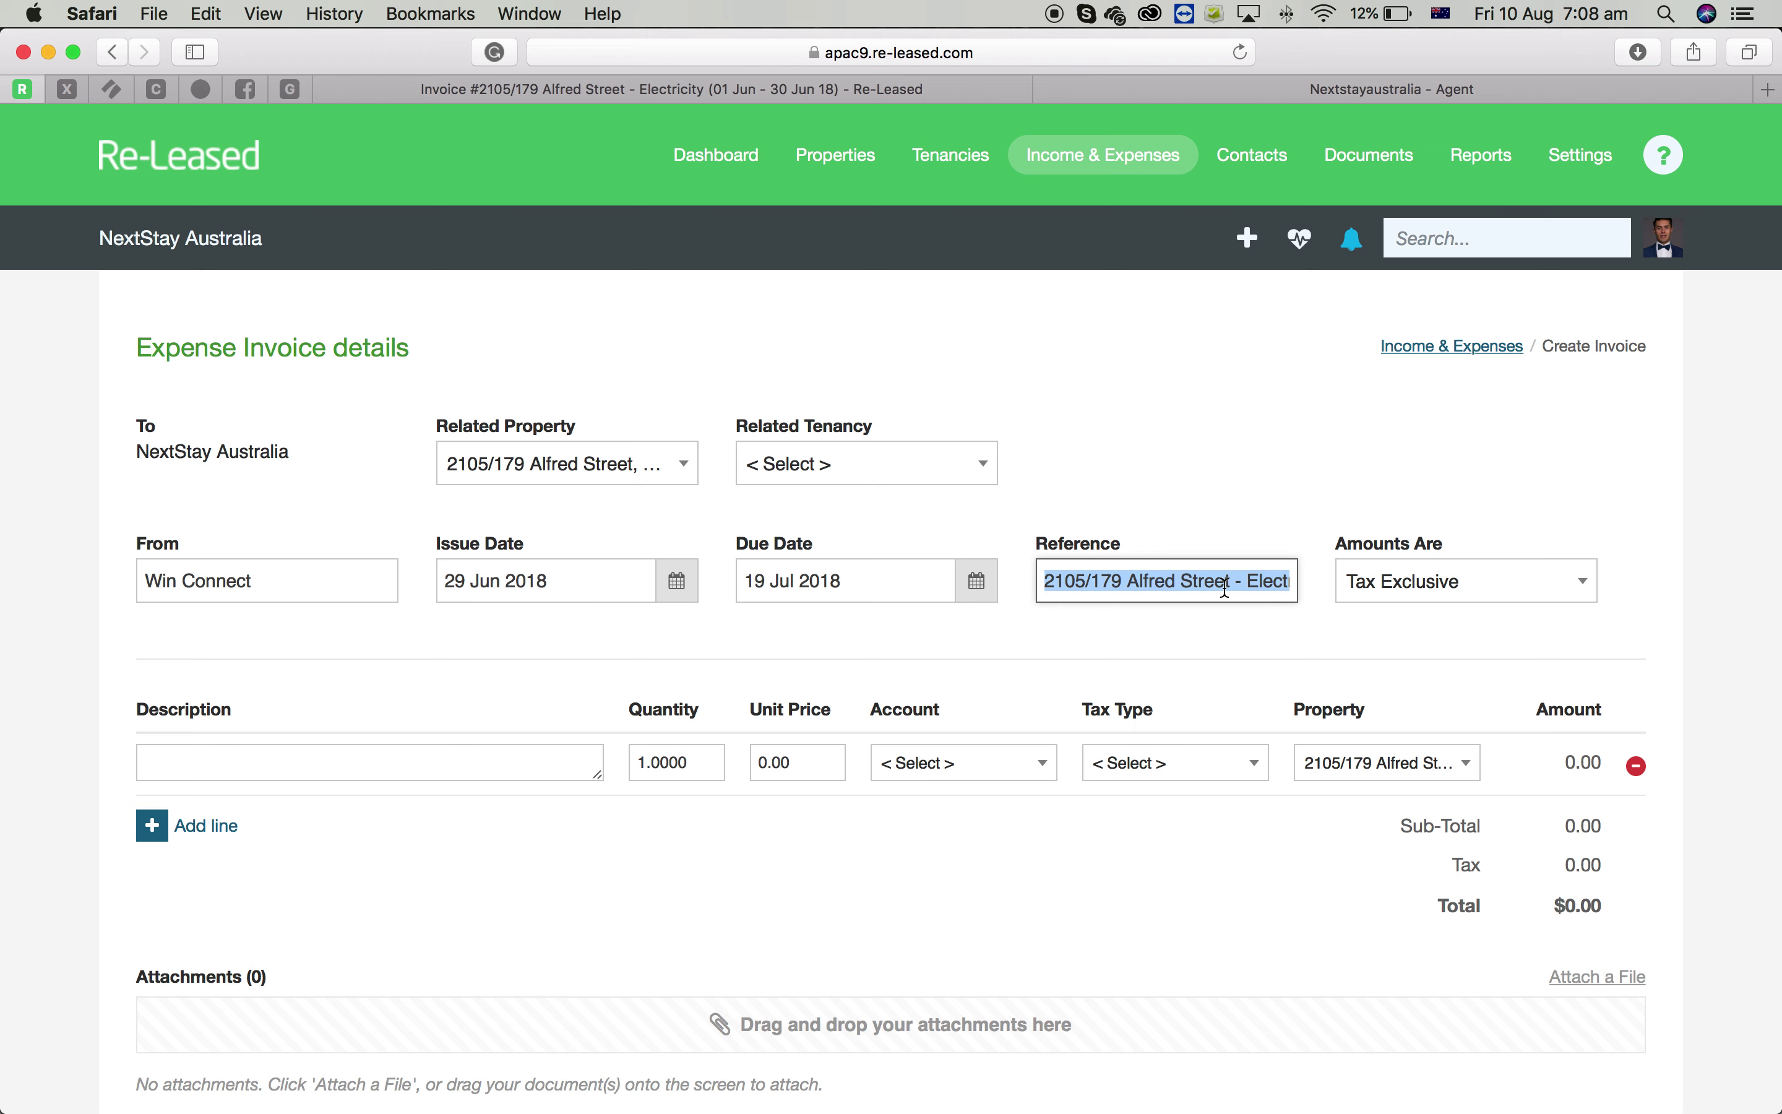
drag(1226, 587, 1311, 581)
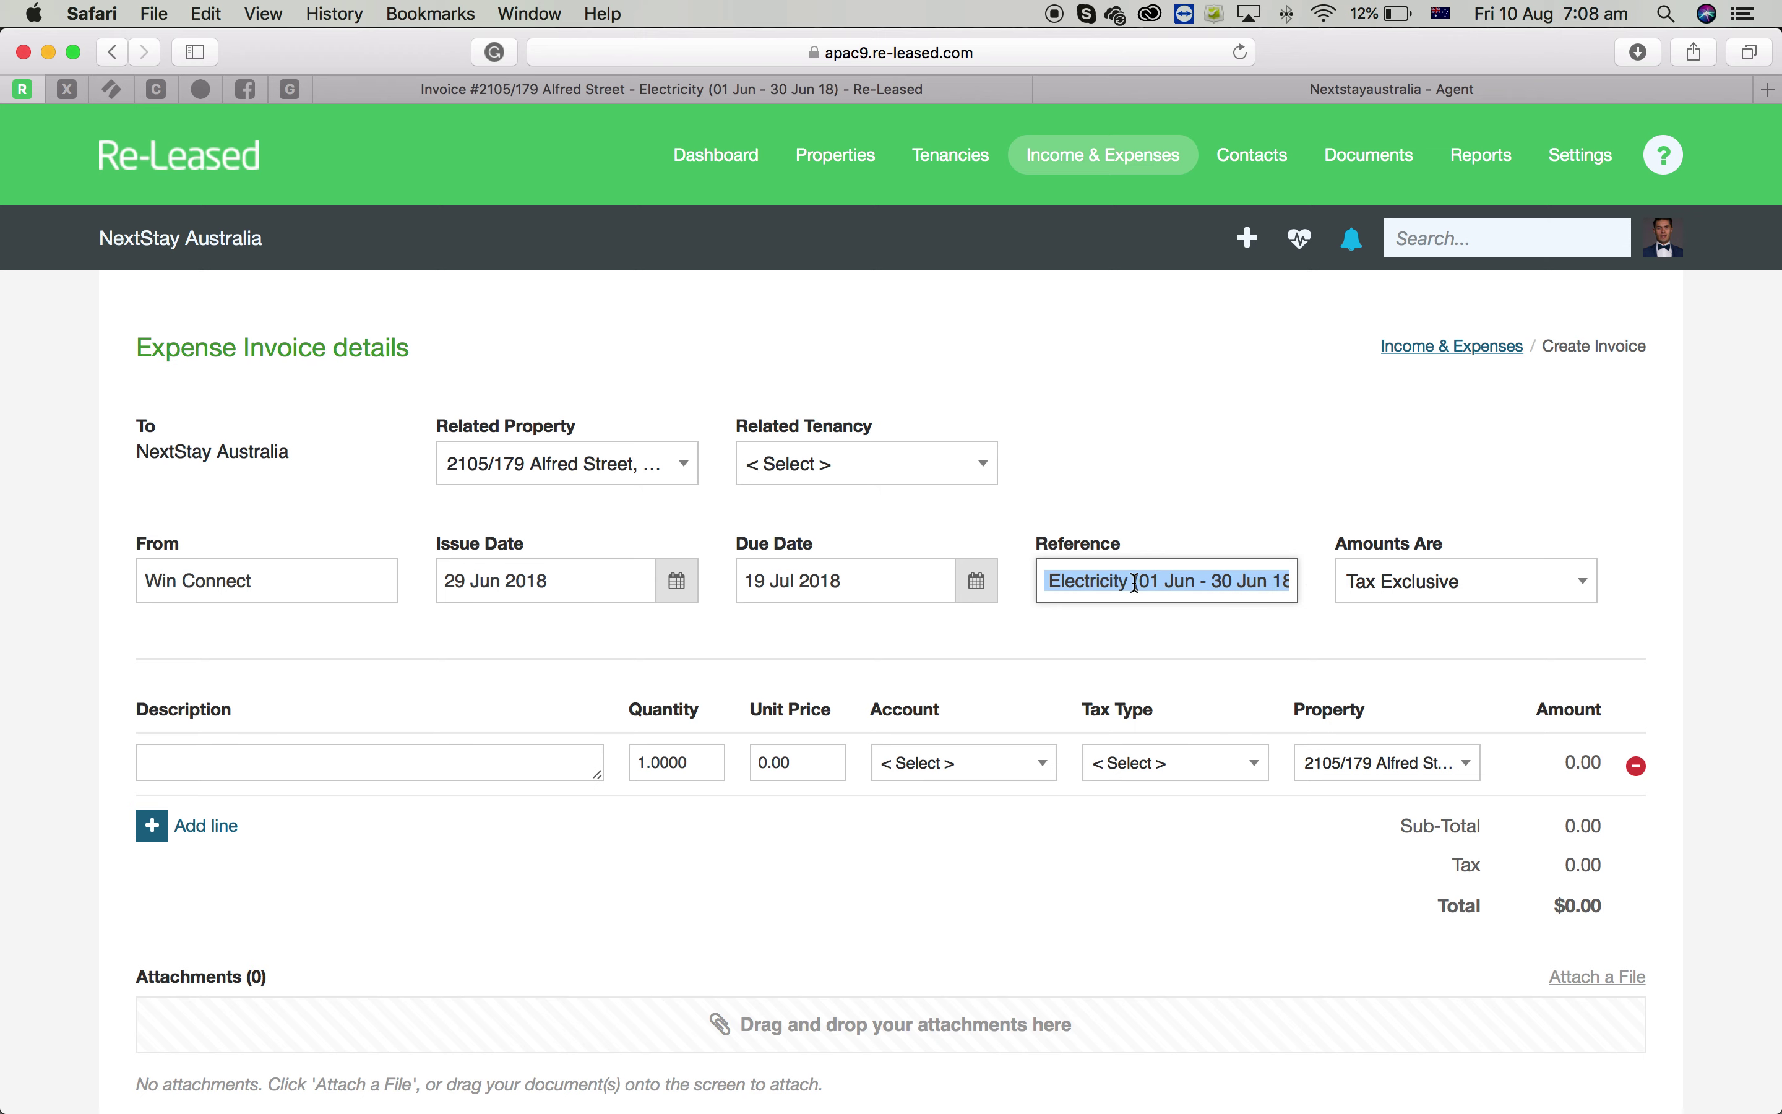
click(1136, 584)
drag(1143, 582, 1290, 582)
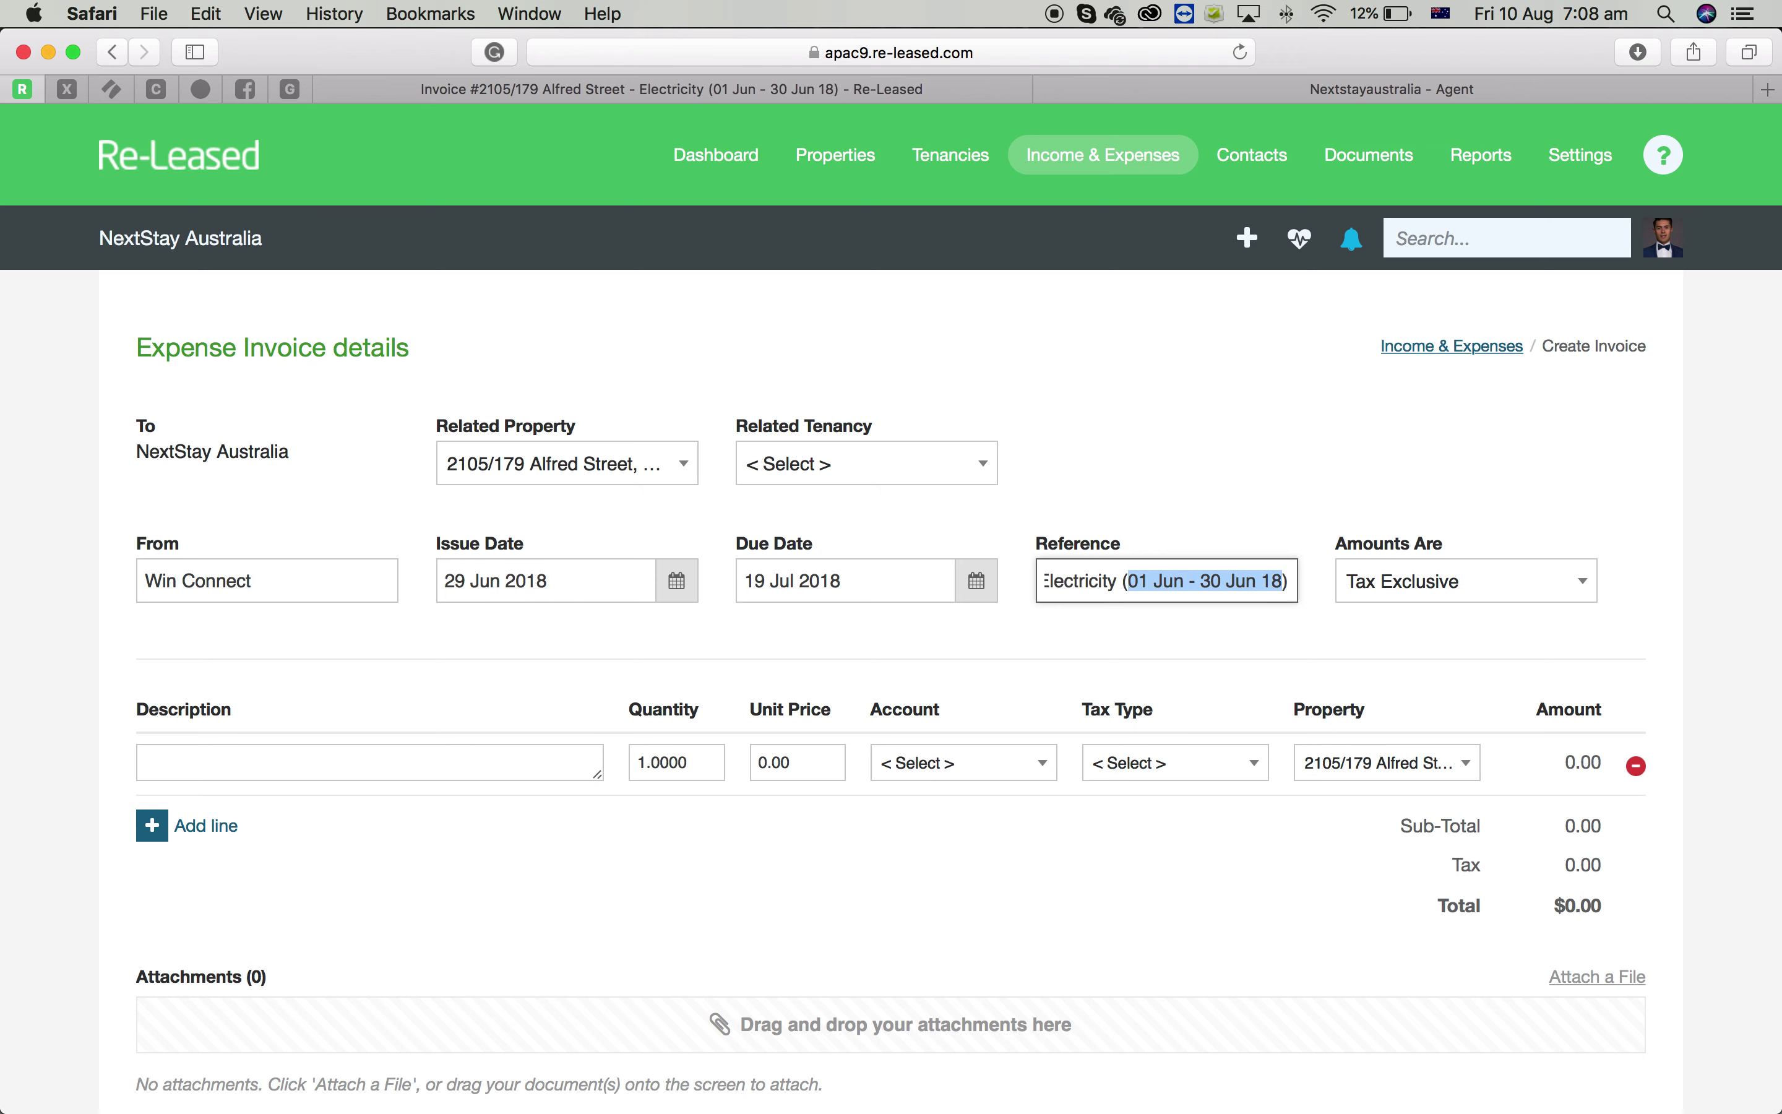
key(BackSpace)
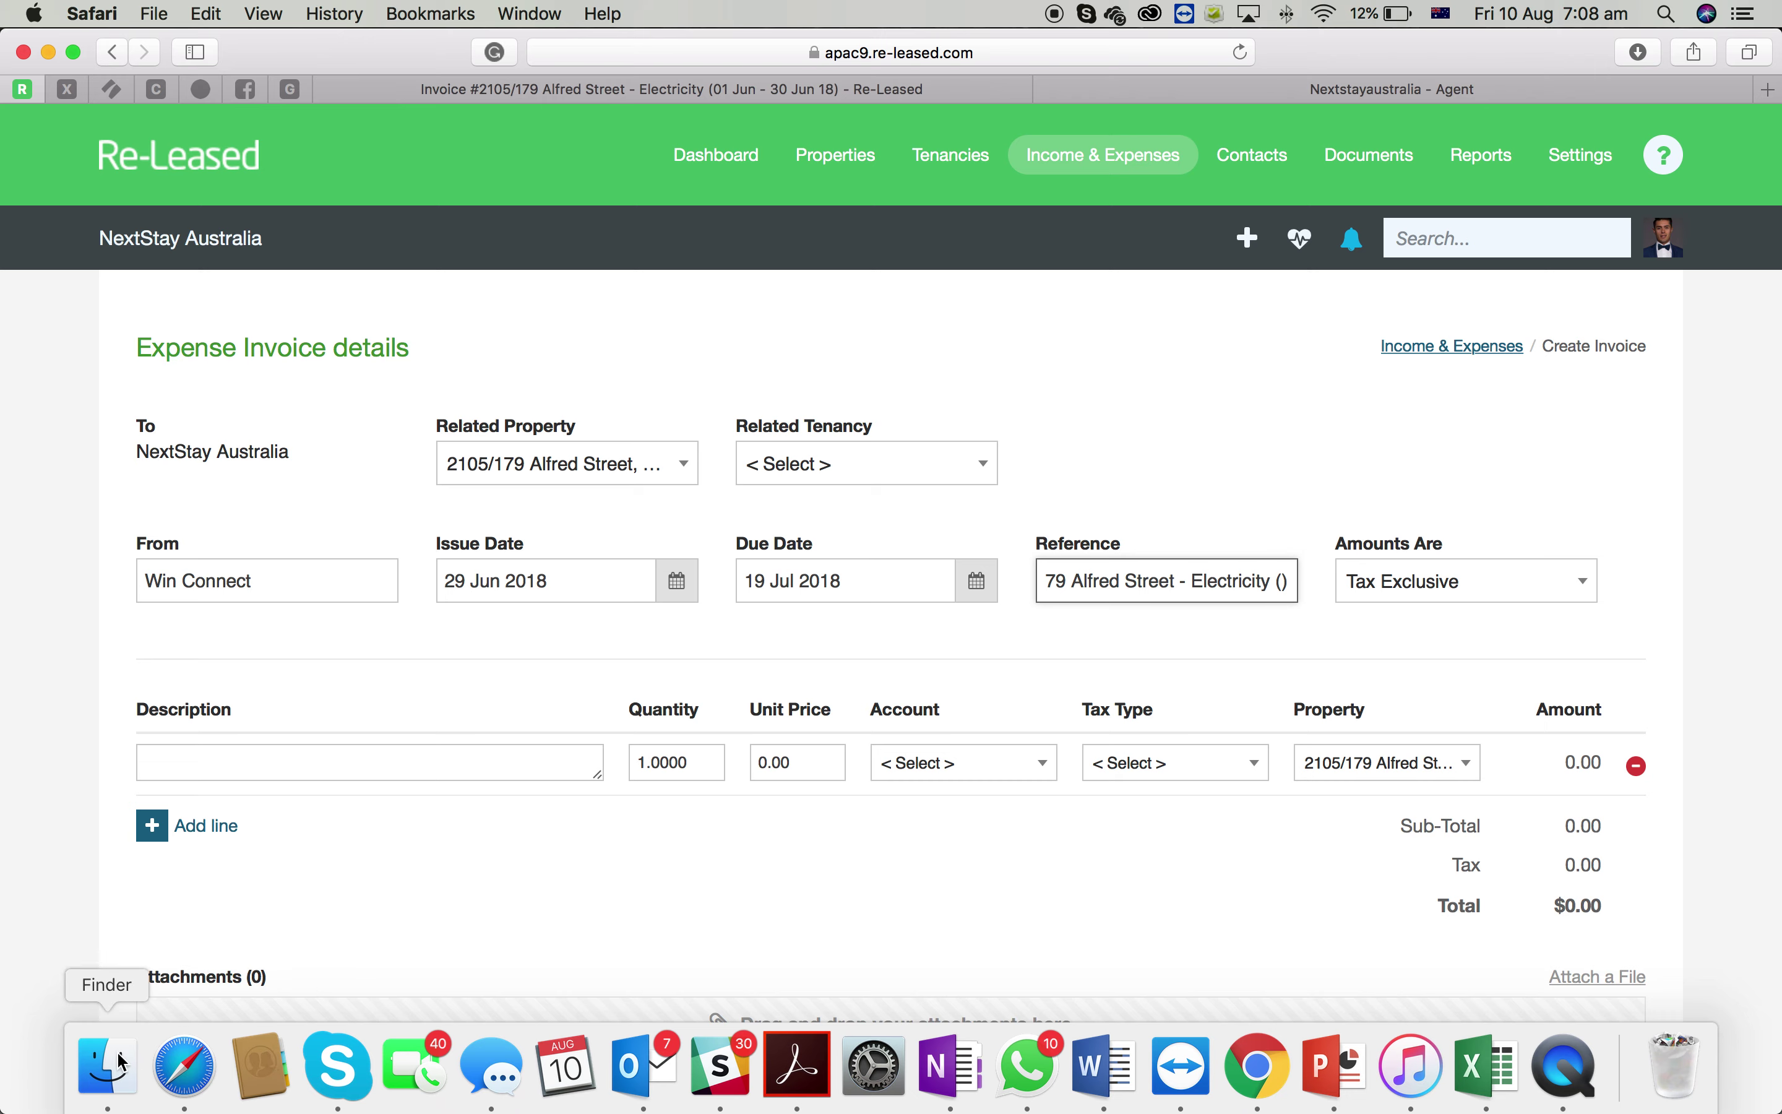
Check the bill's period and add '(1 May - 31 May 2018) -' to the Reference
click(92, 1067)
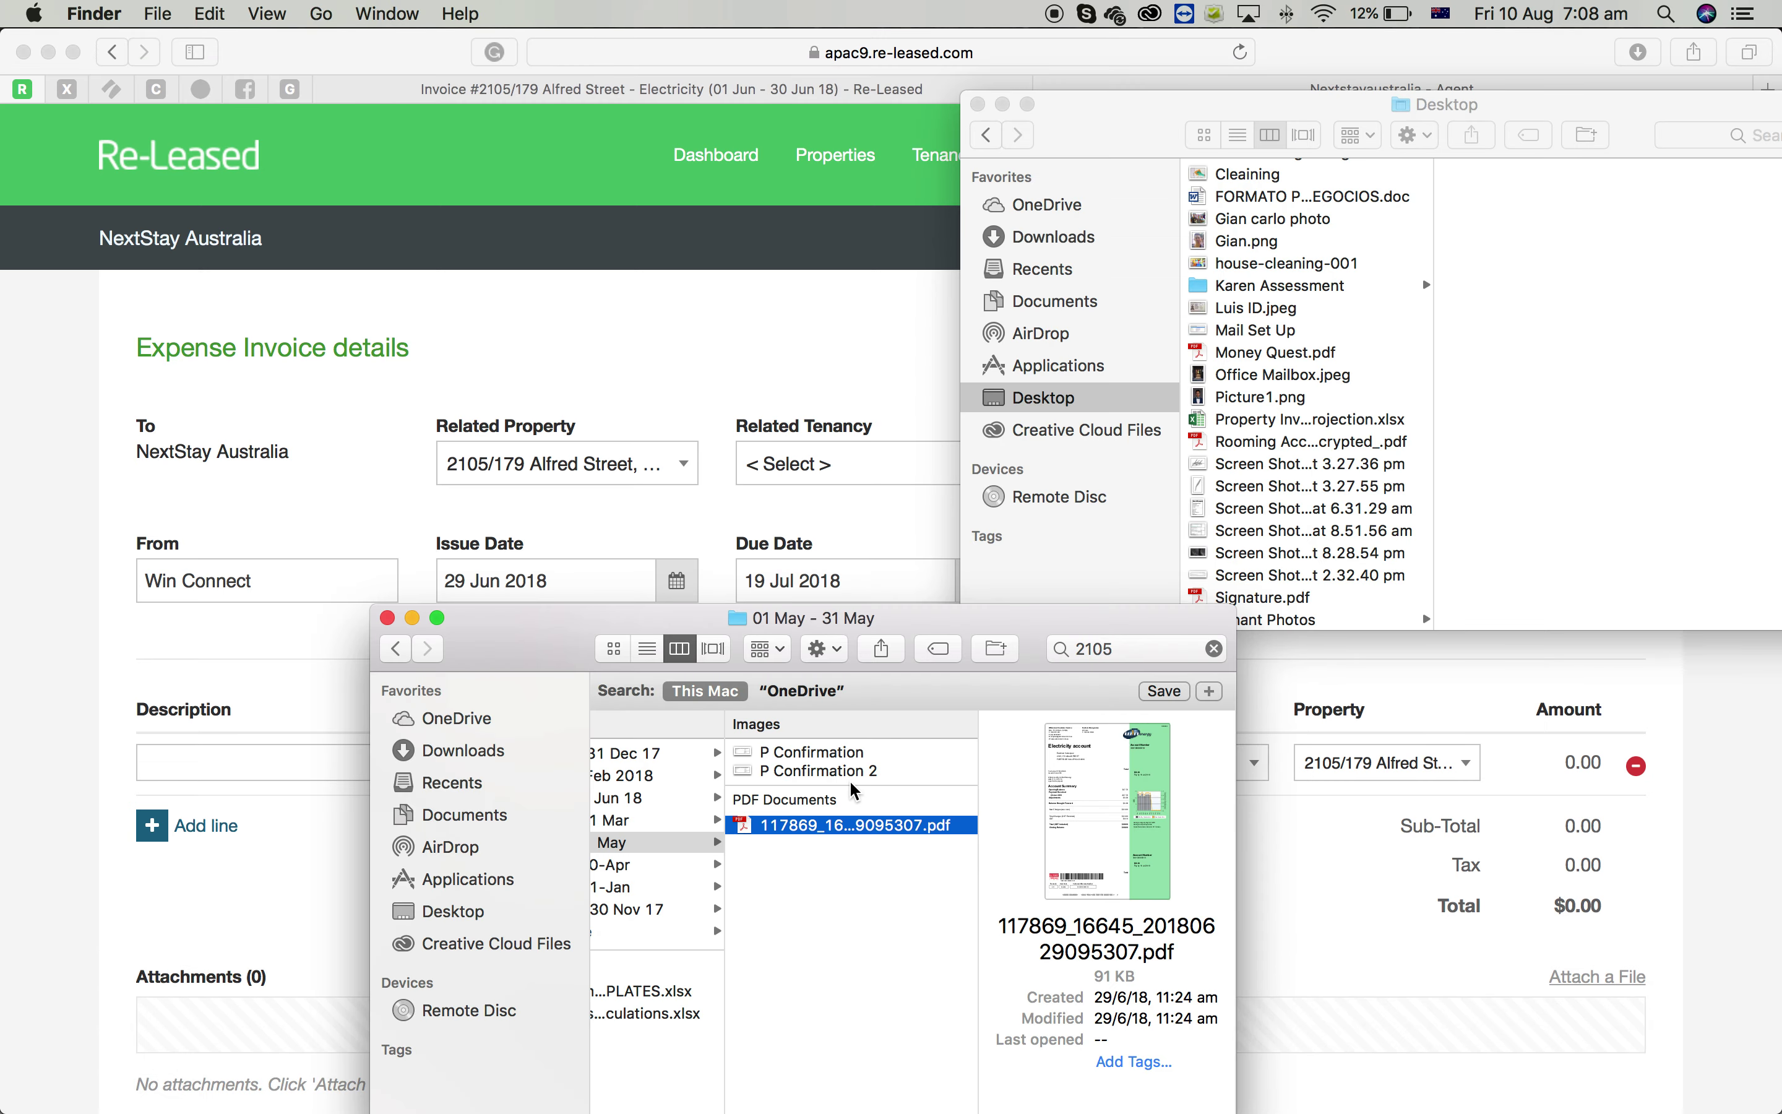
key(space)
scroll(851, 788, down, 10)
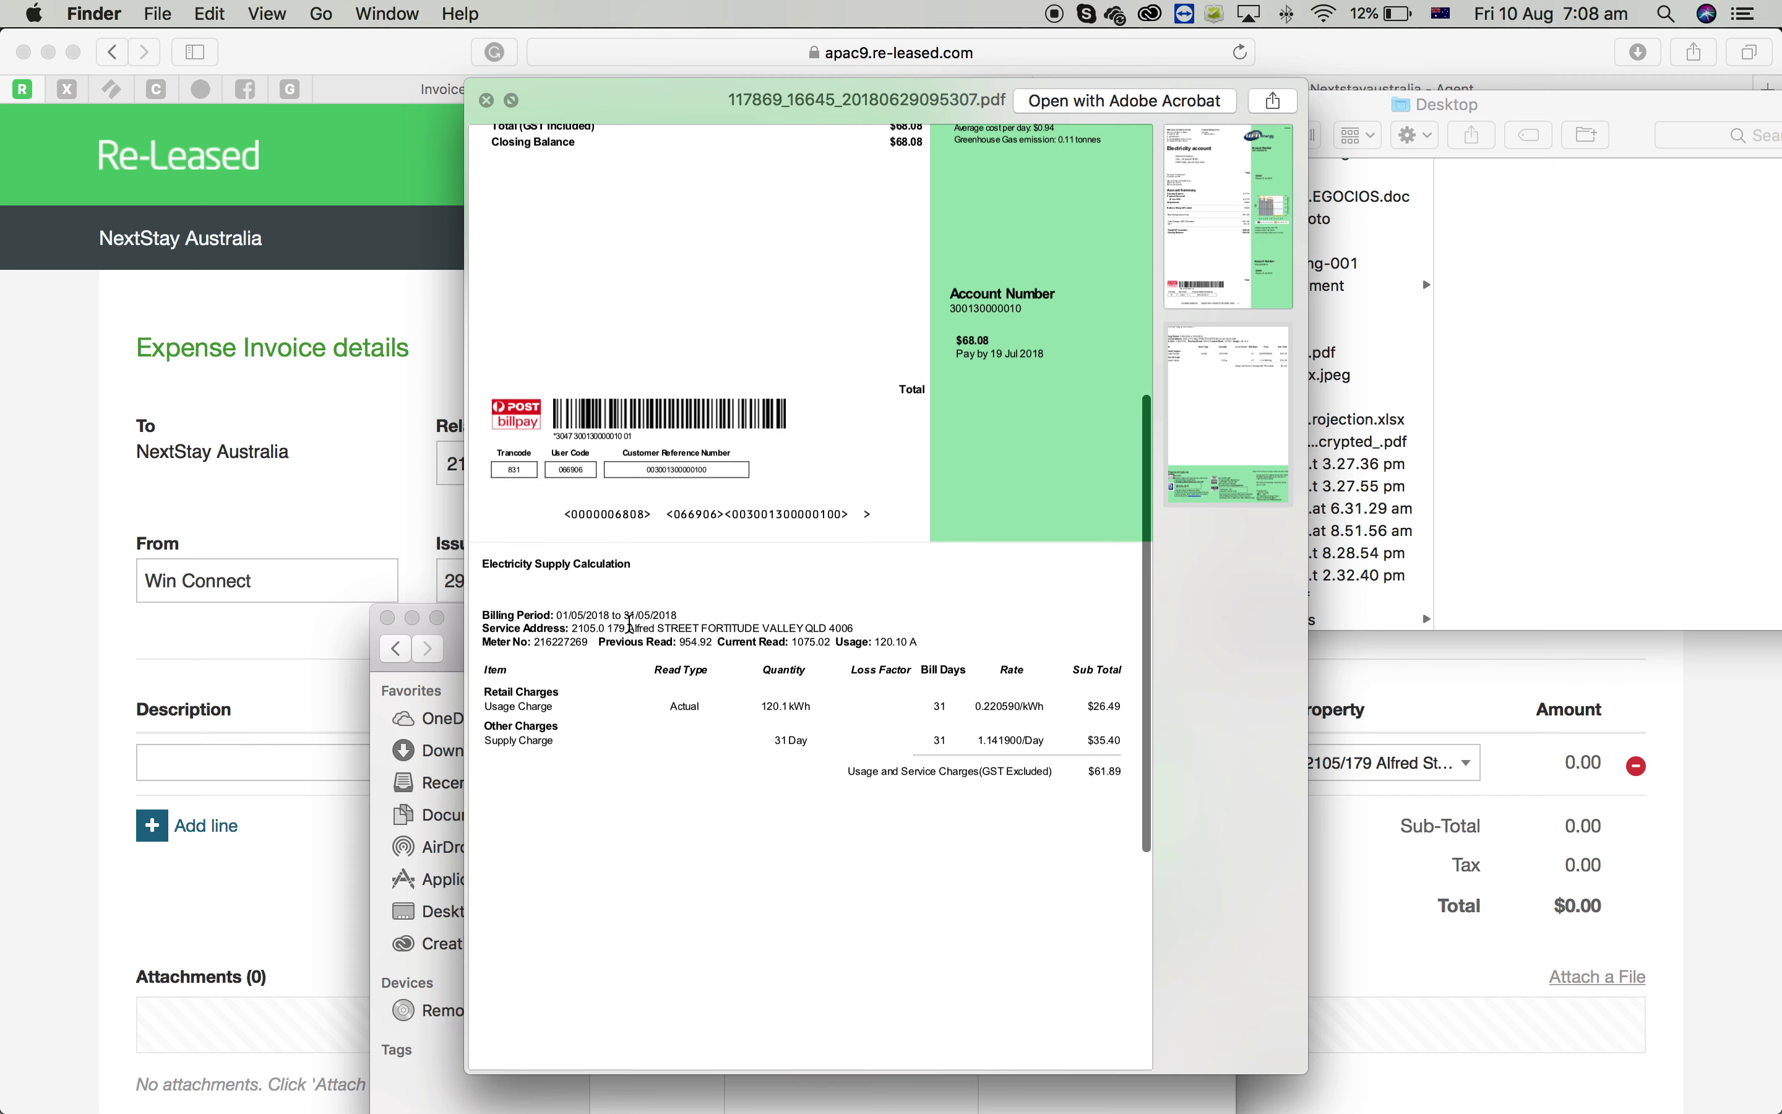
key(super+Tab)
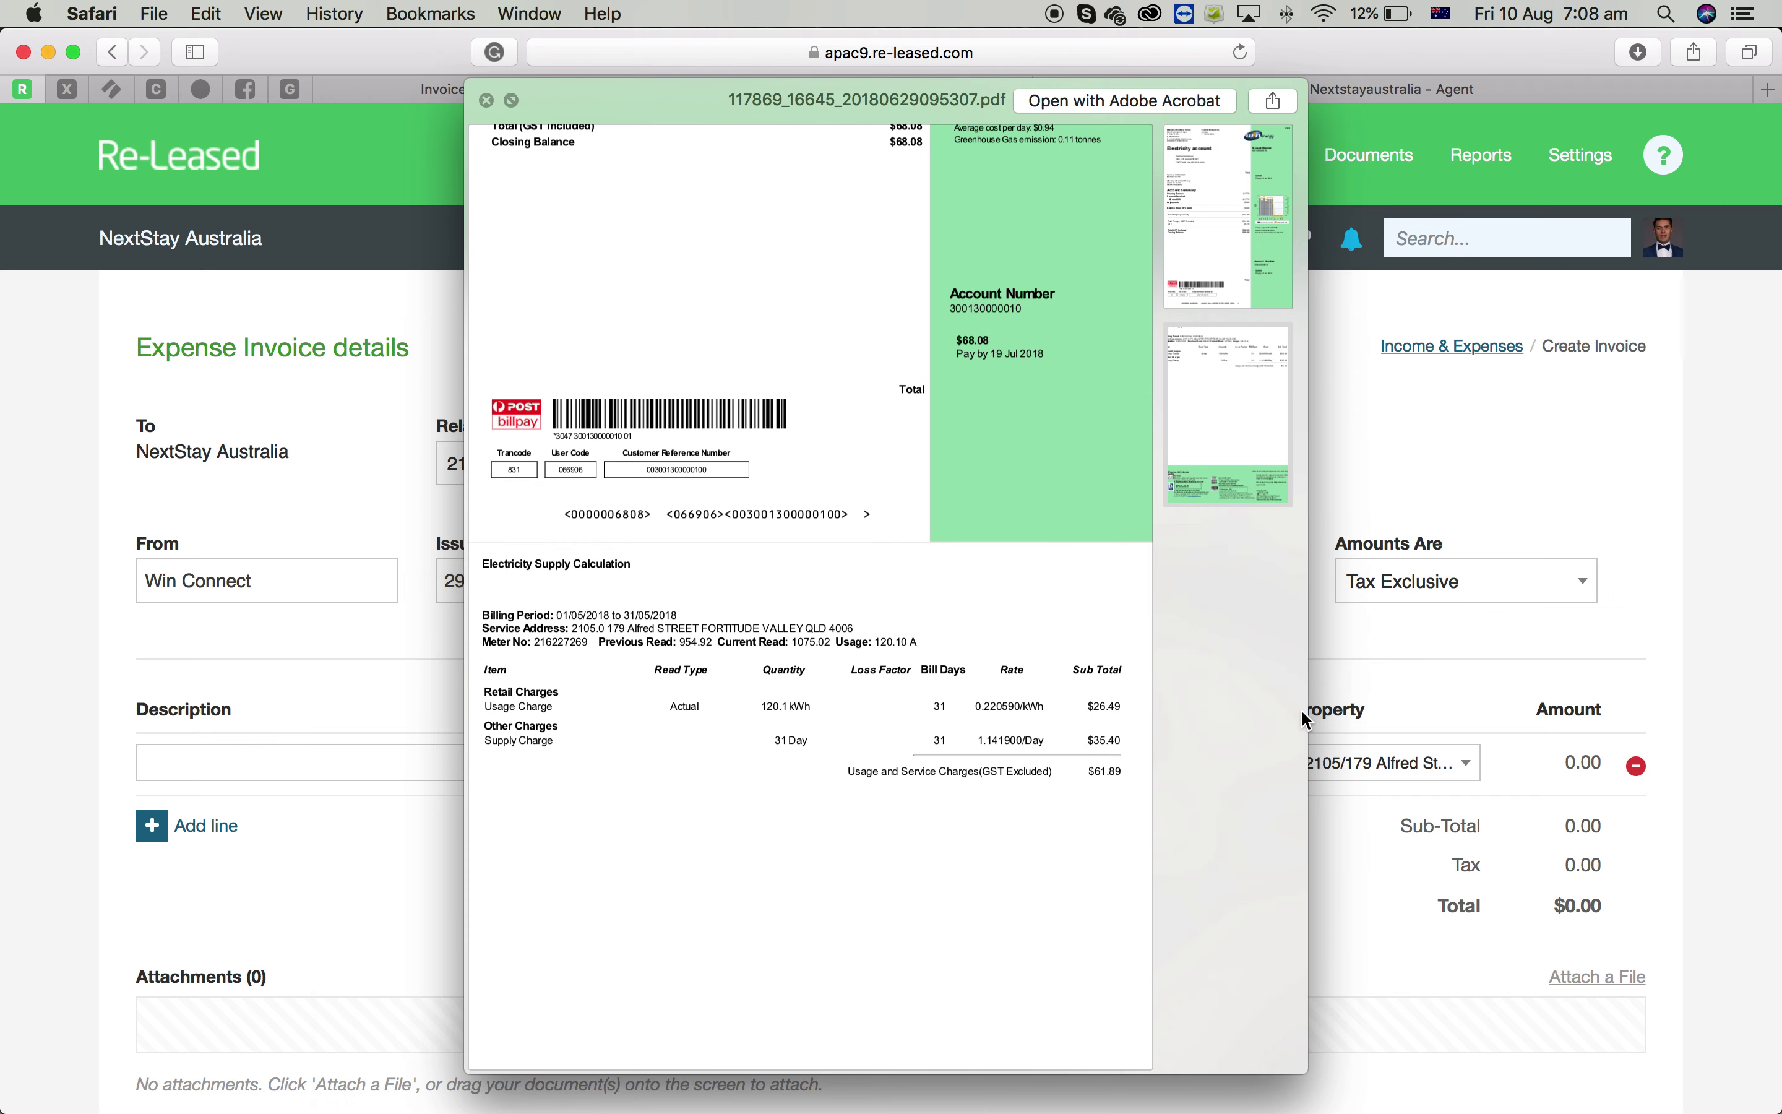
text(1 )
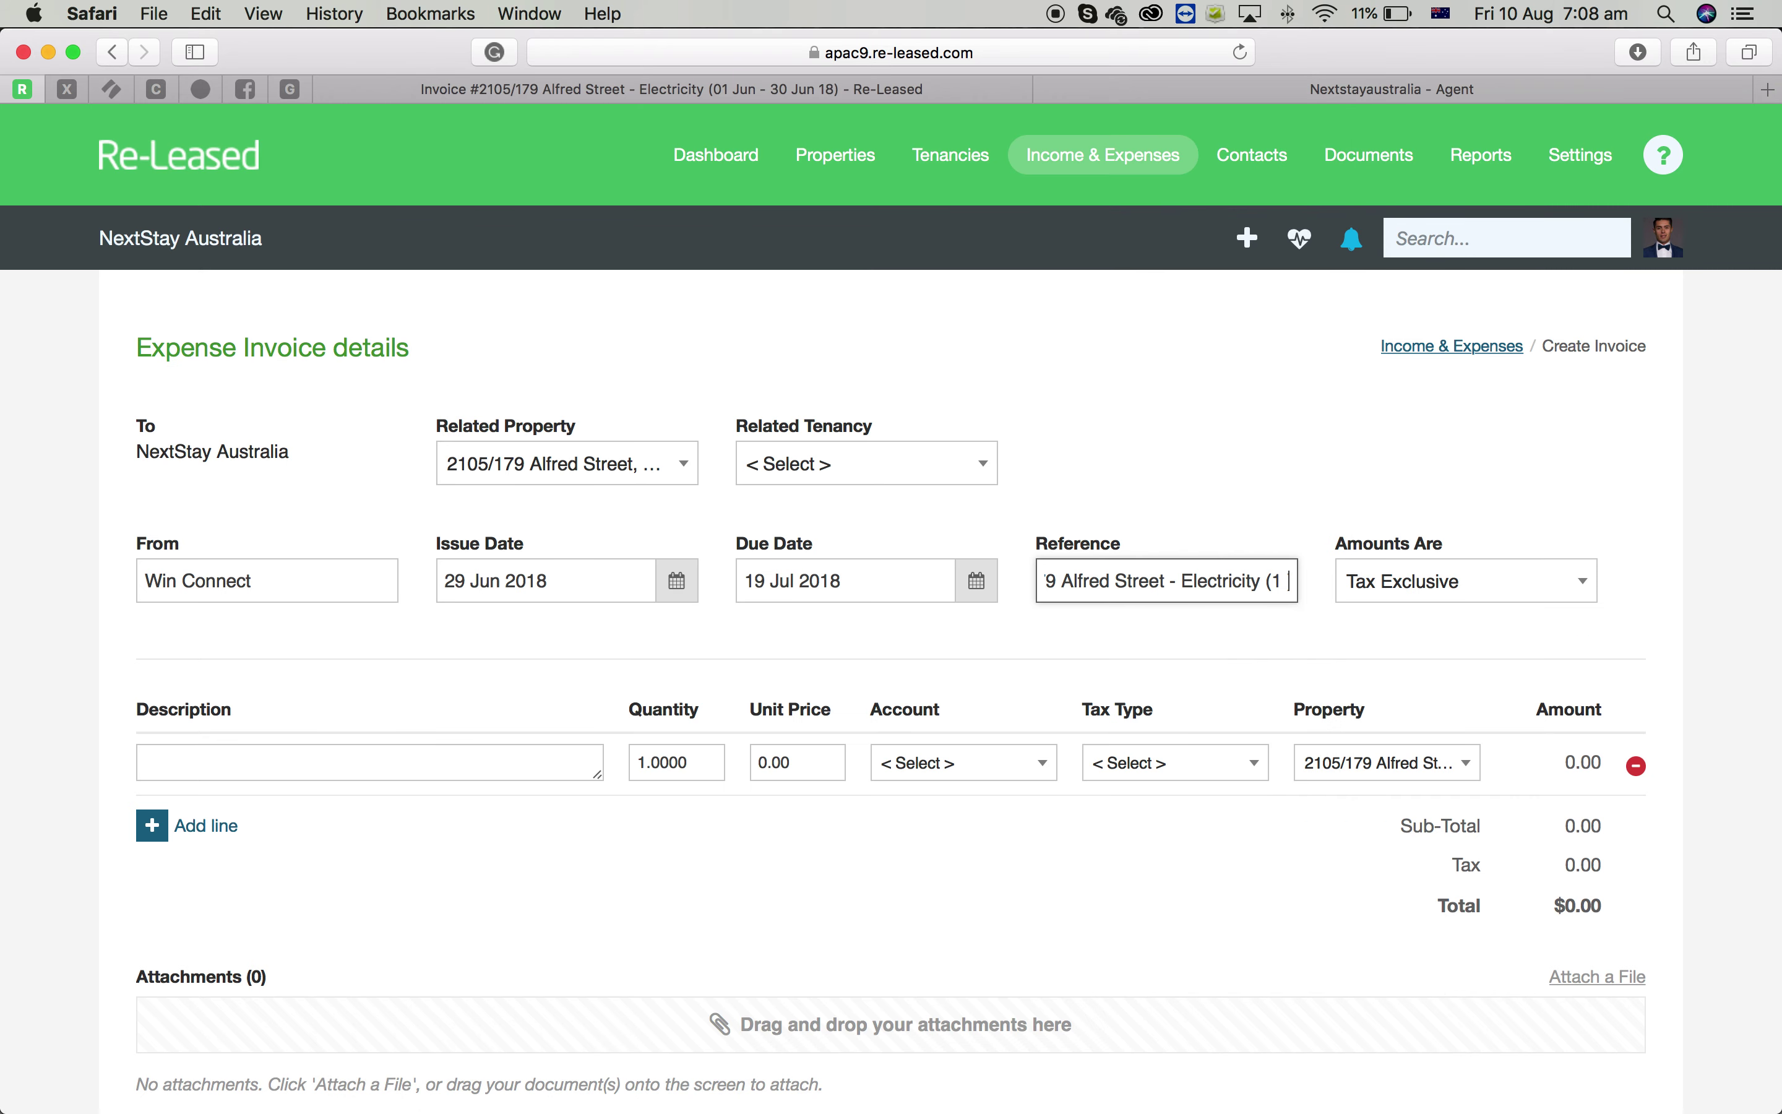
text(May - 3)
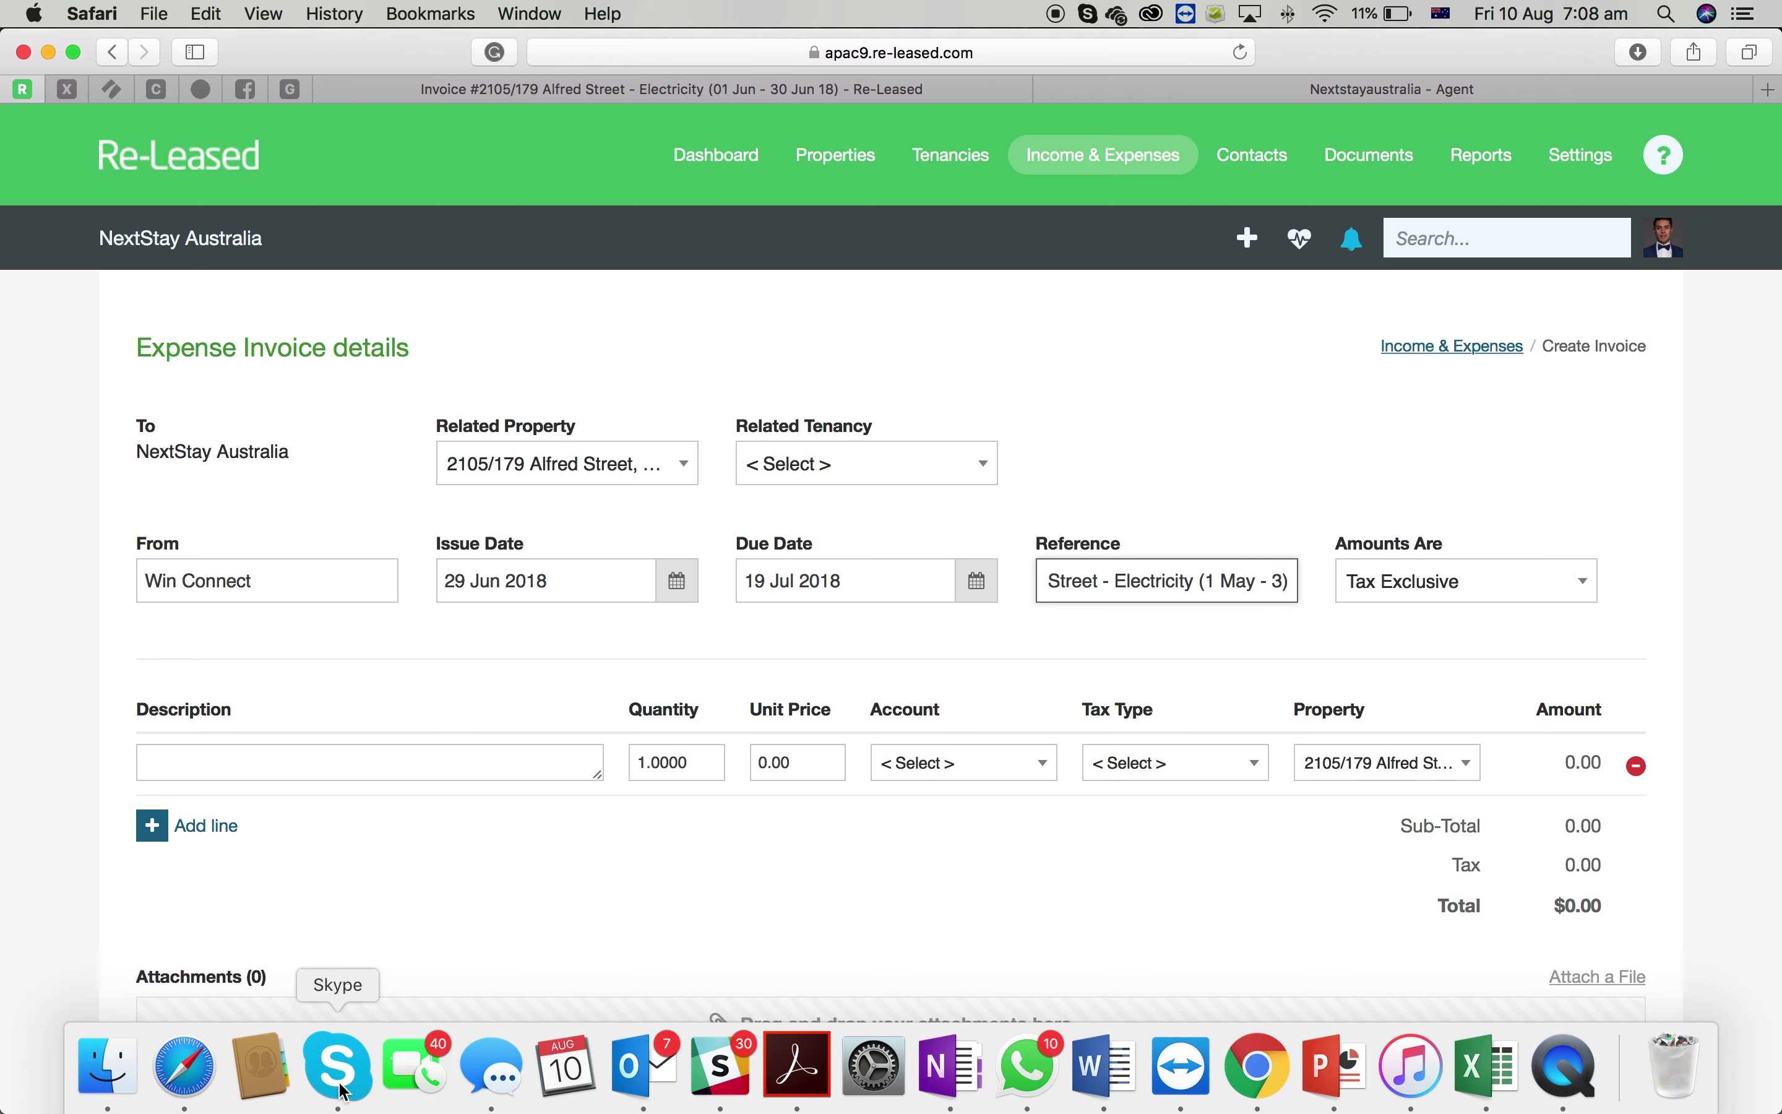
click(118, 1068)
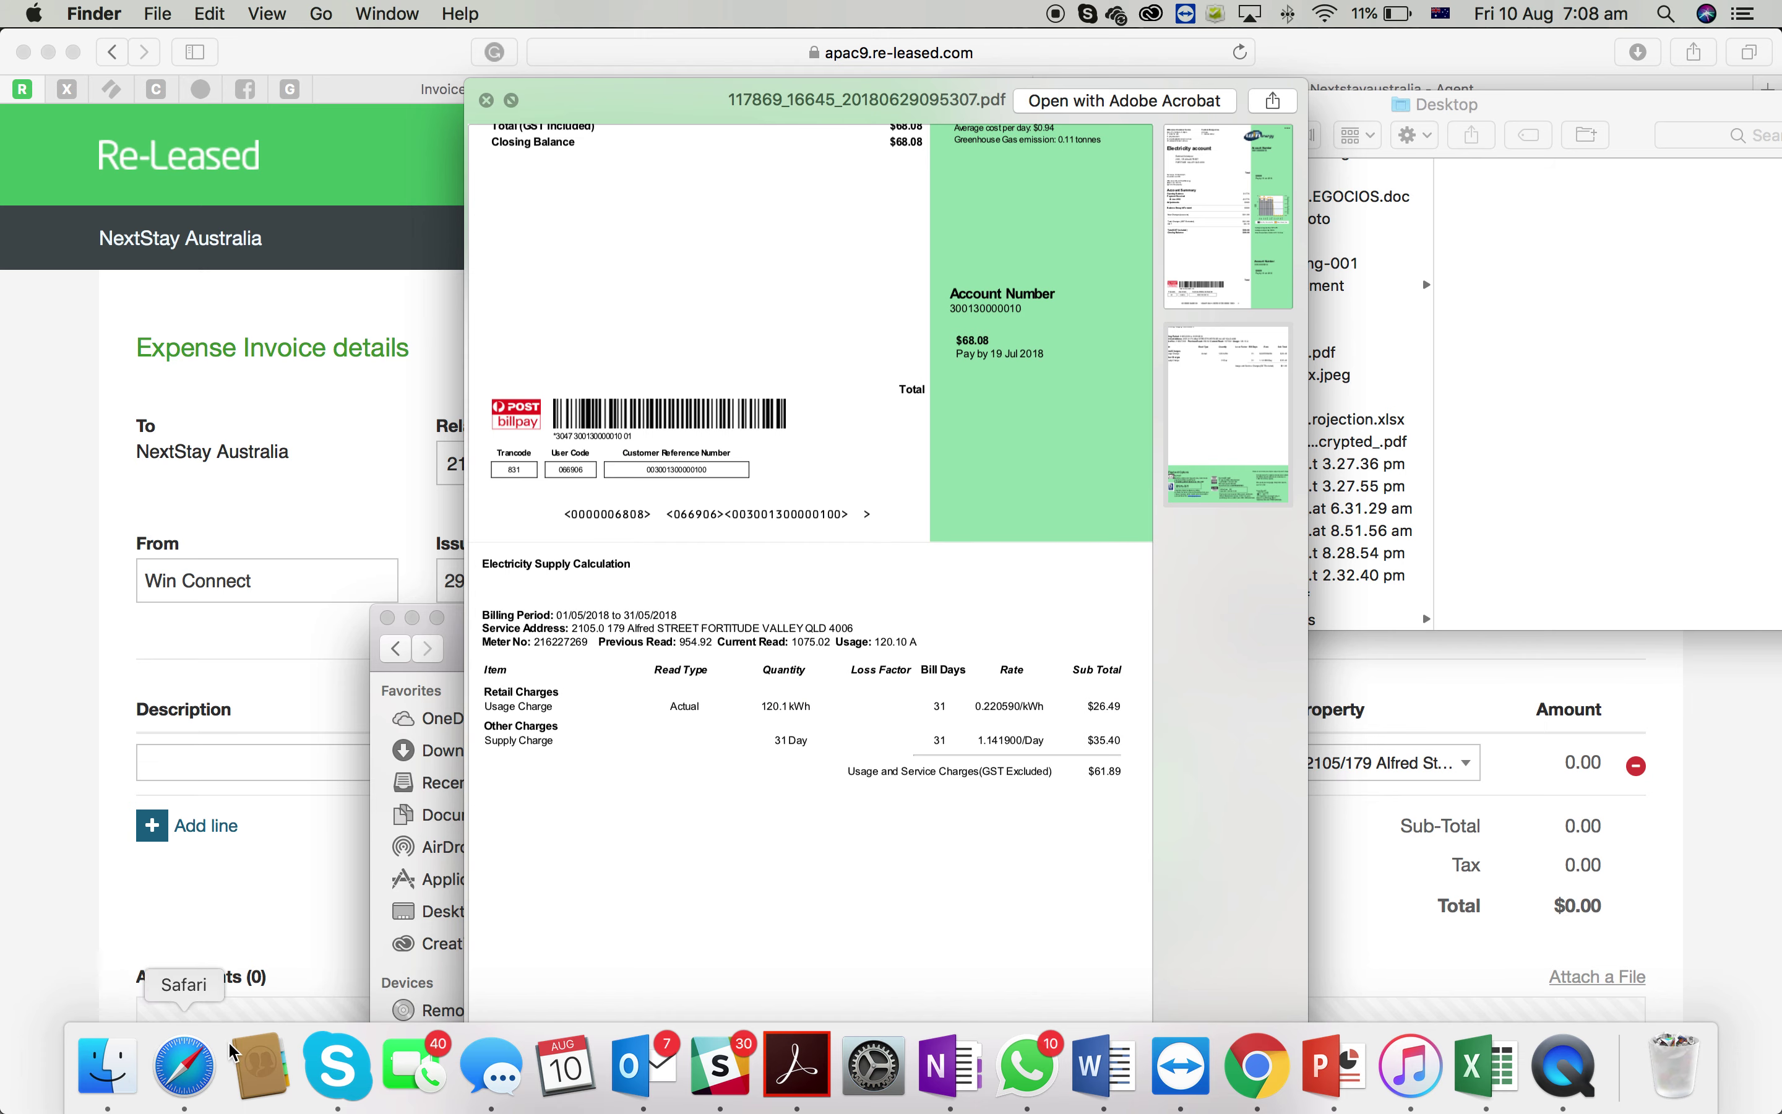
click(1437, 958)
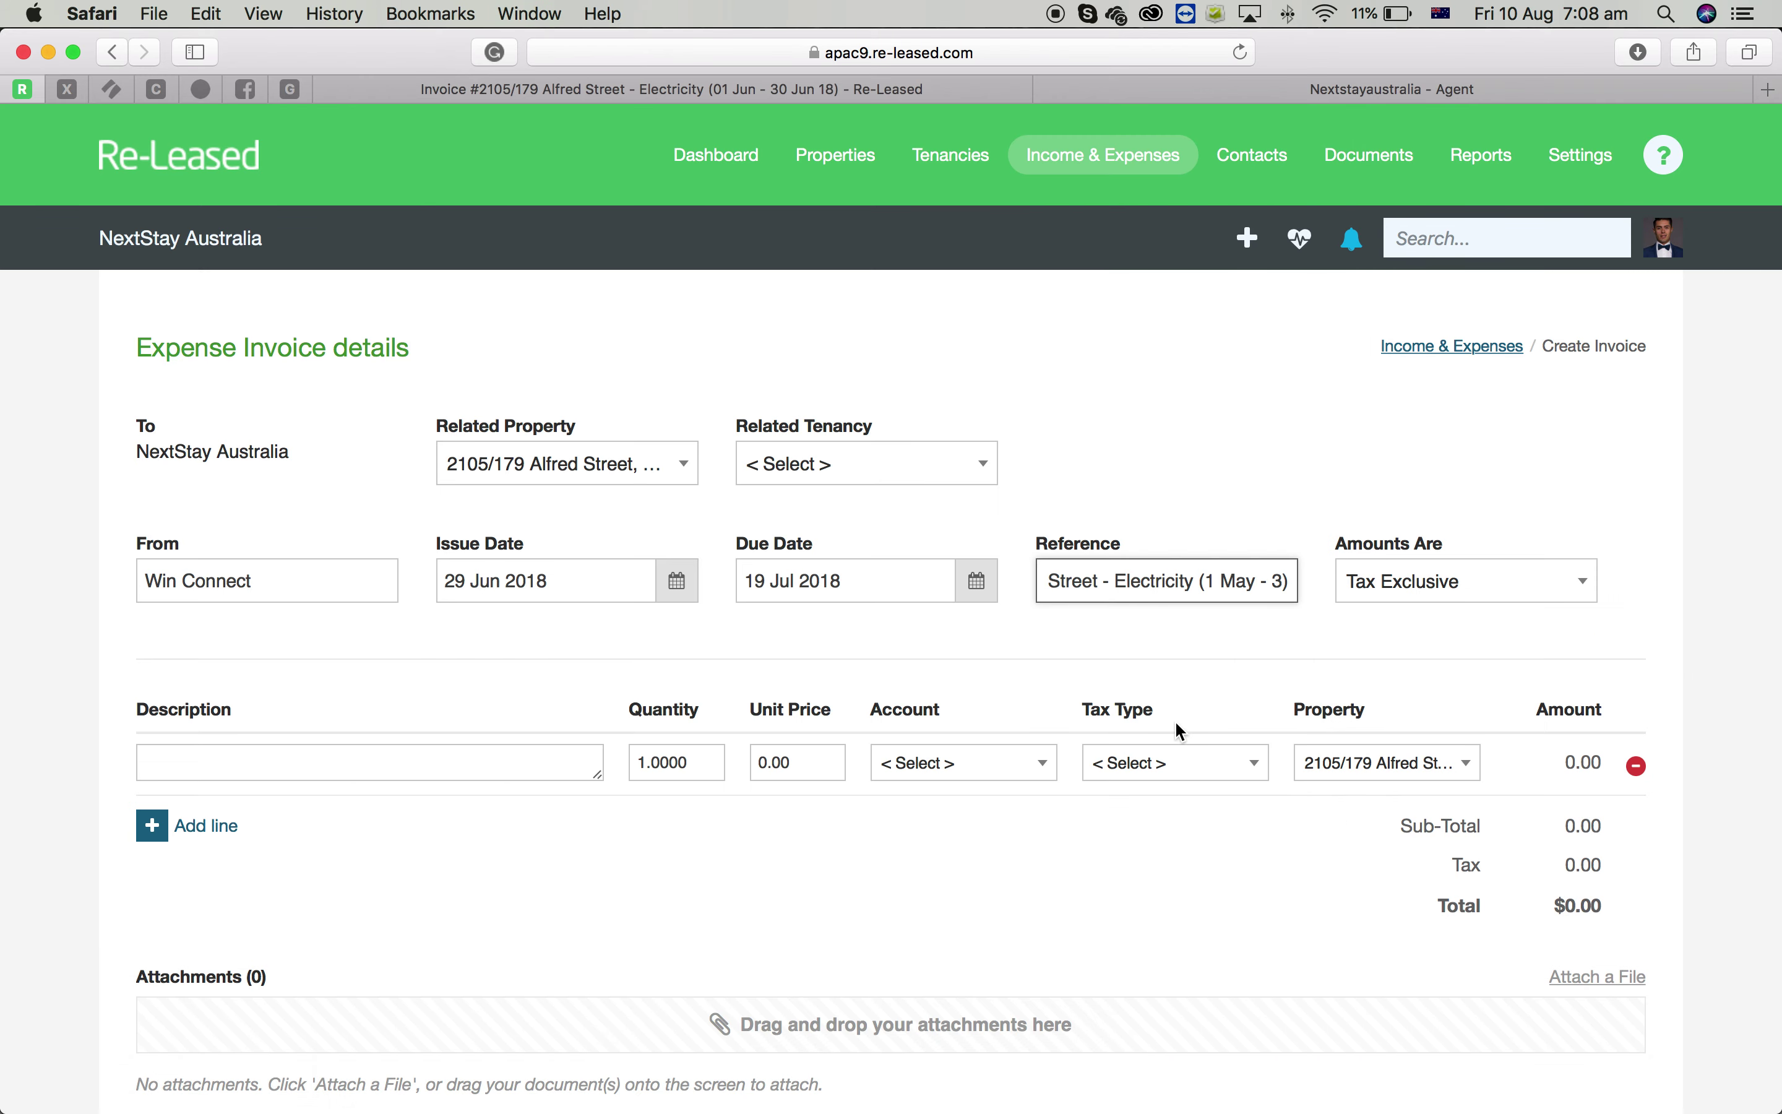
text(1 Ma)
text(y )
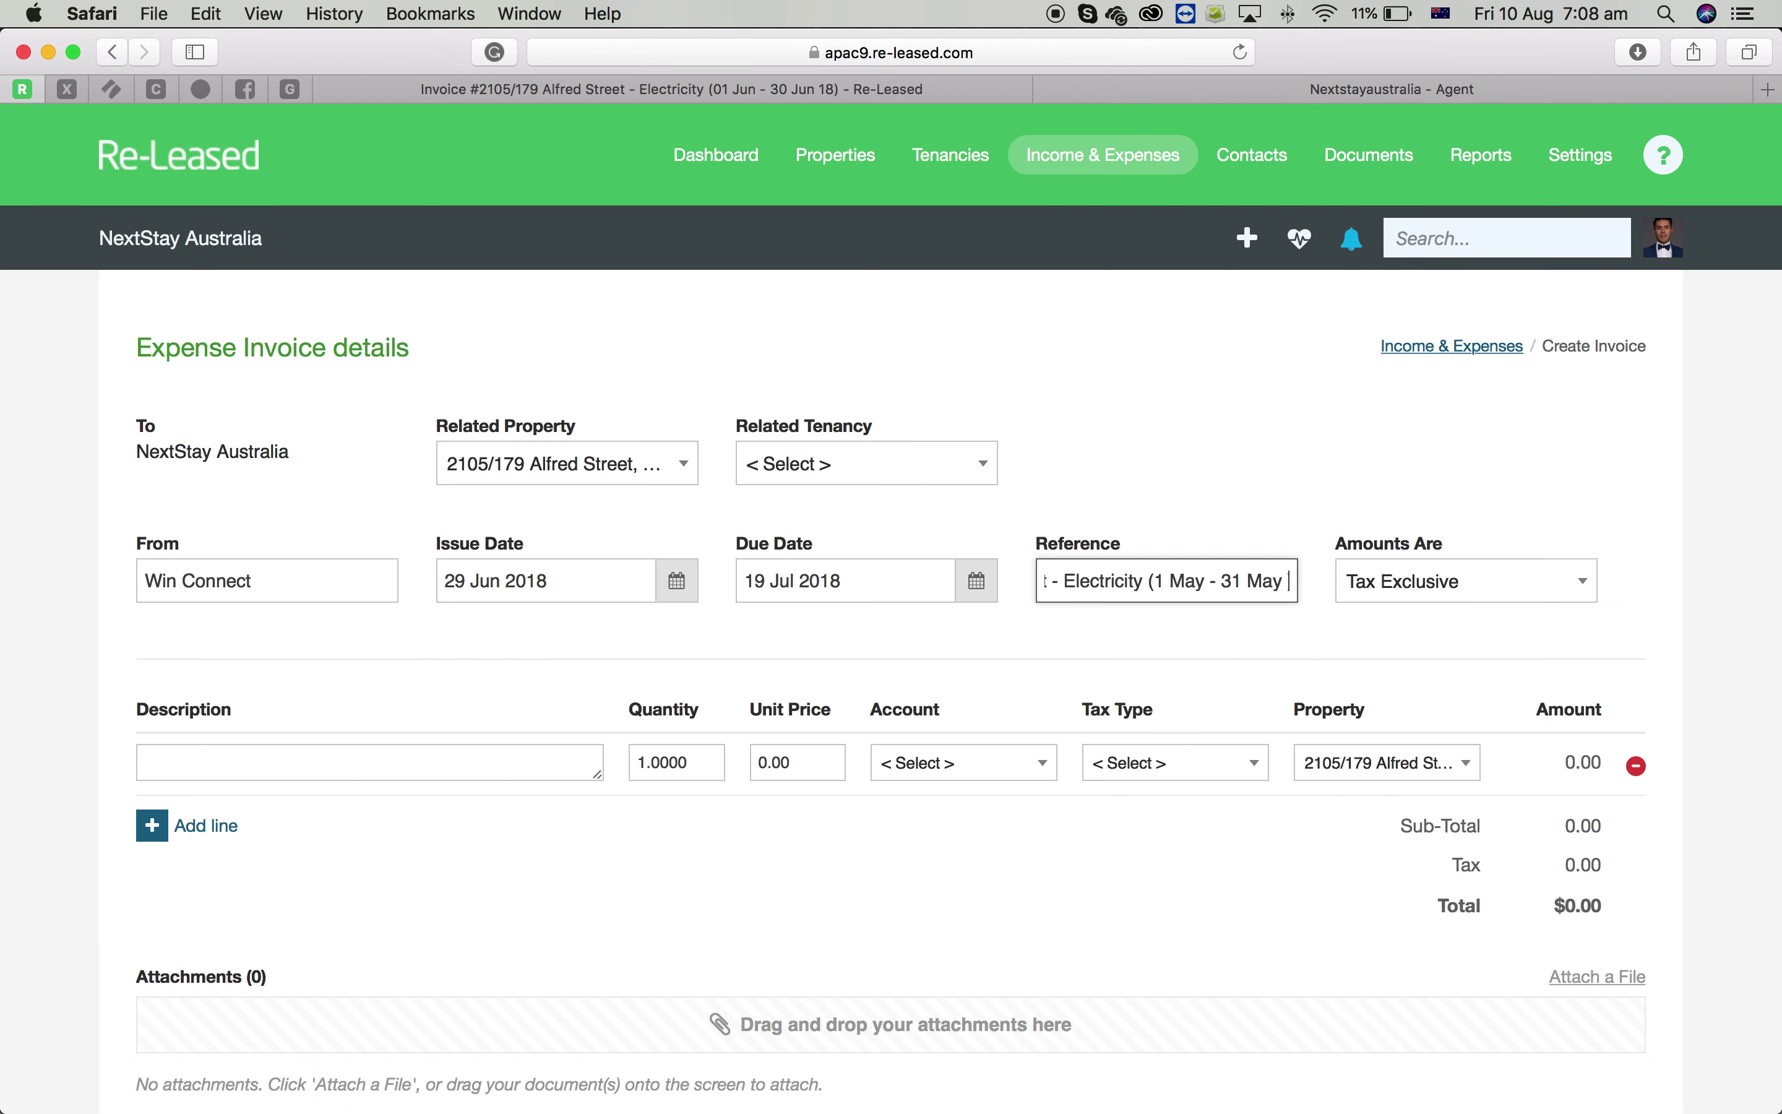
text(2018) -)
Open the electricity bill PDF from Finder in Acrobat Pro DC
mouse_move(563, 1080)
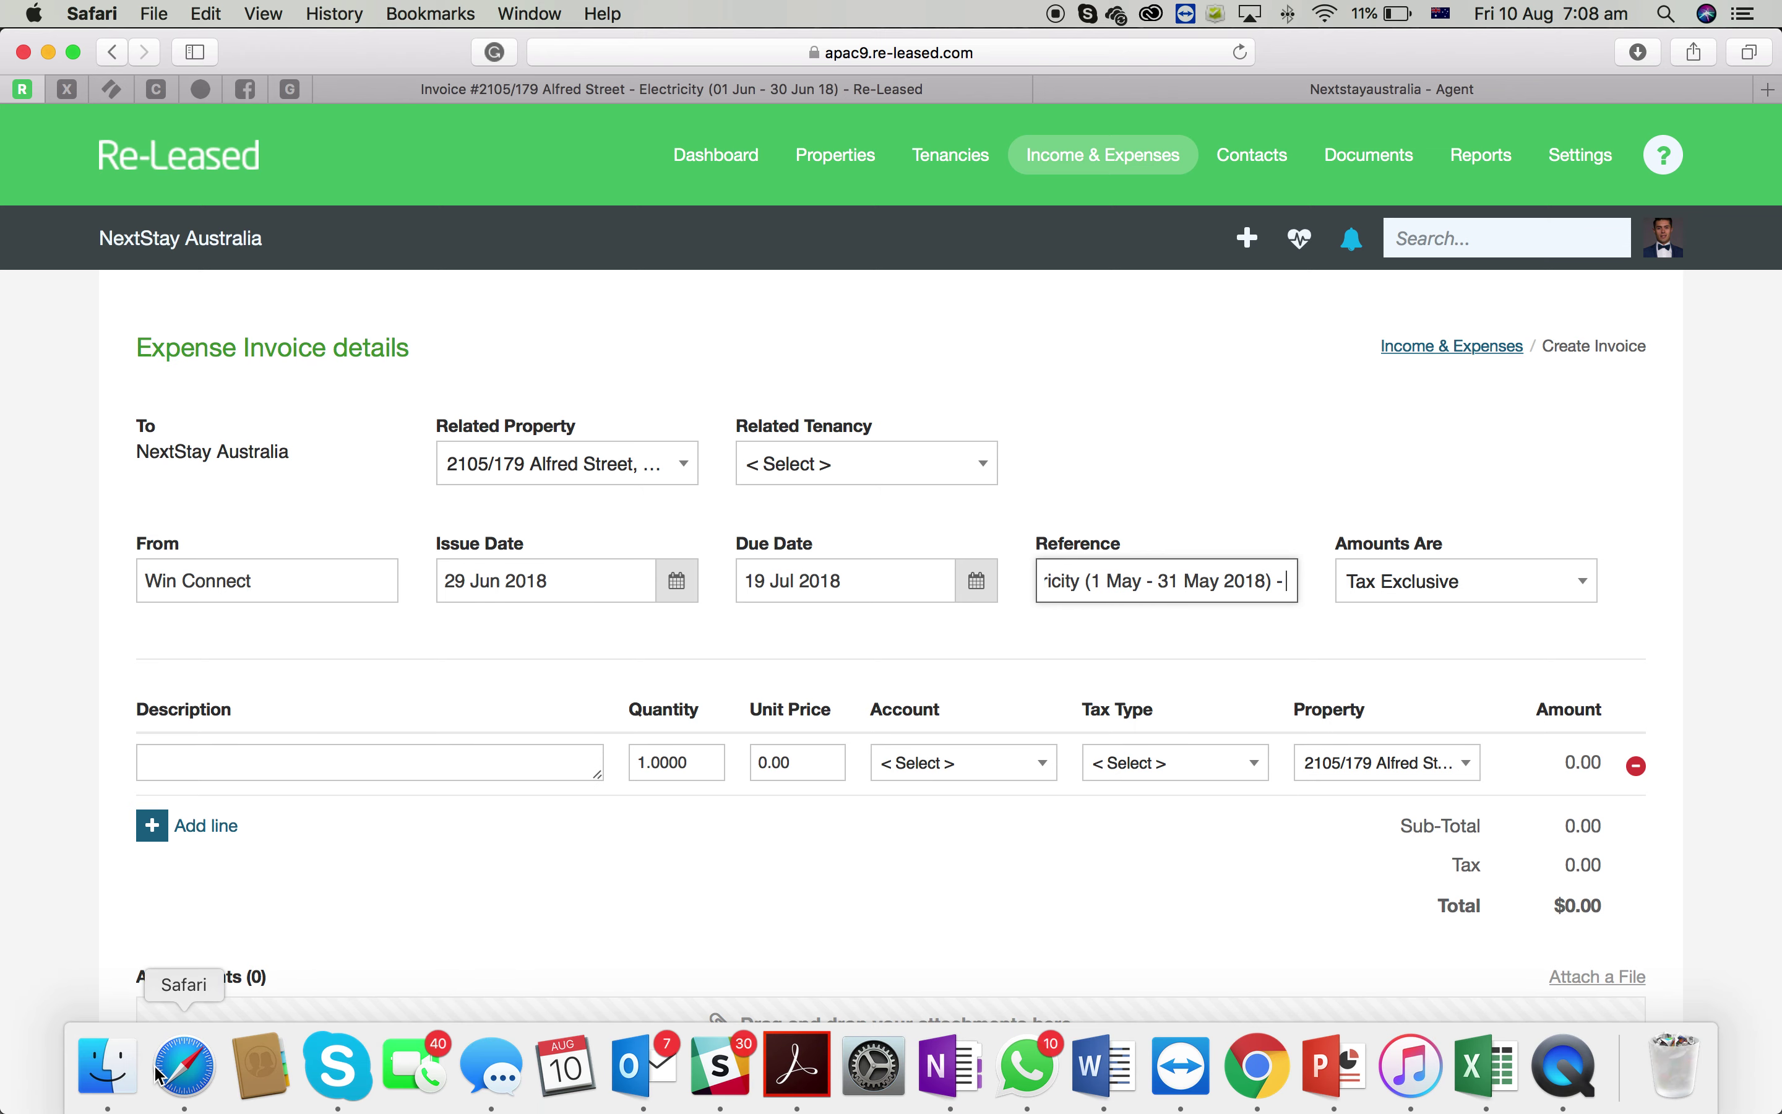
click(101, 1076)
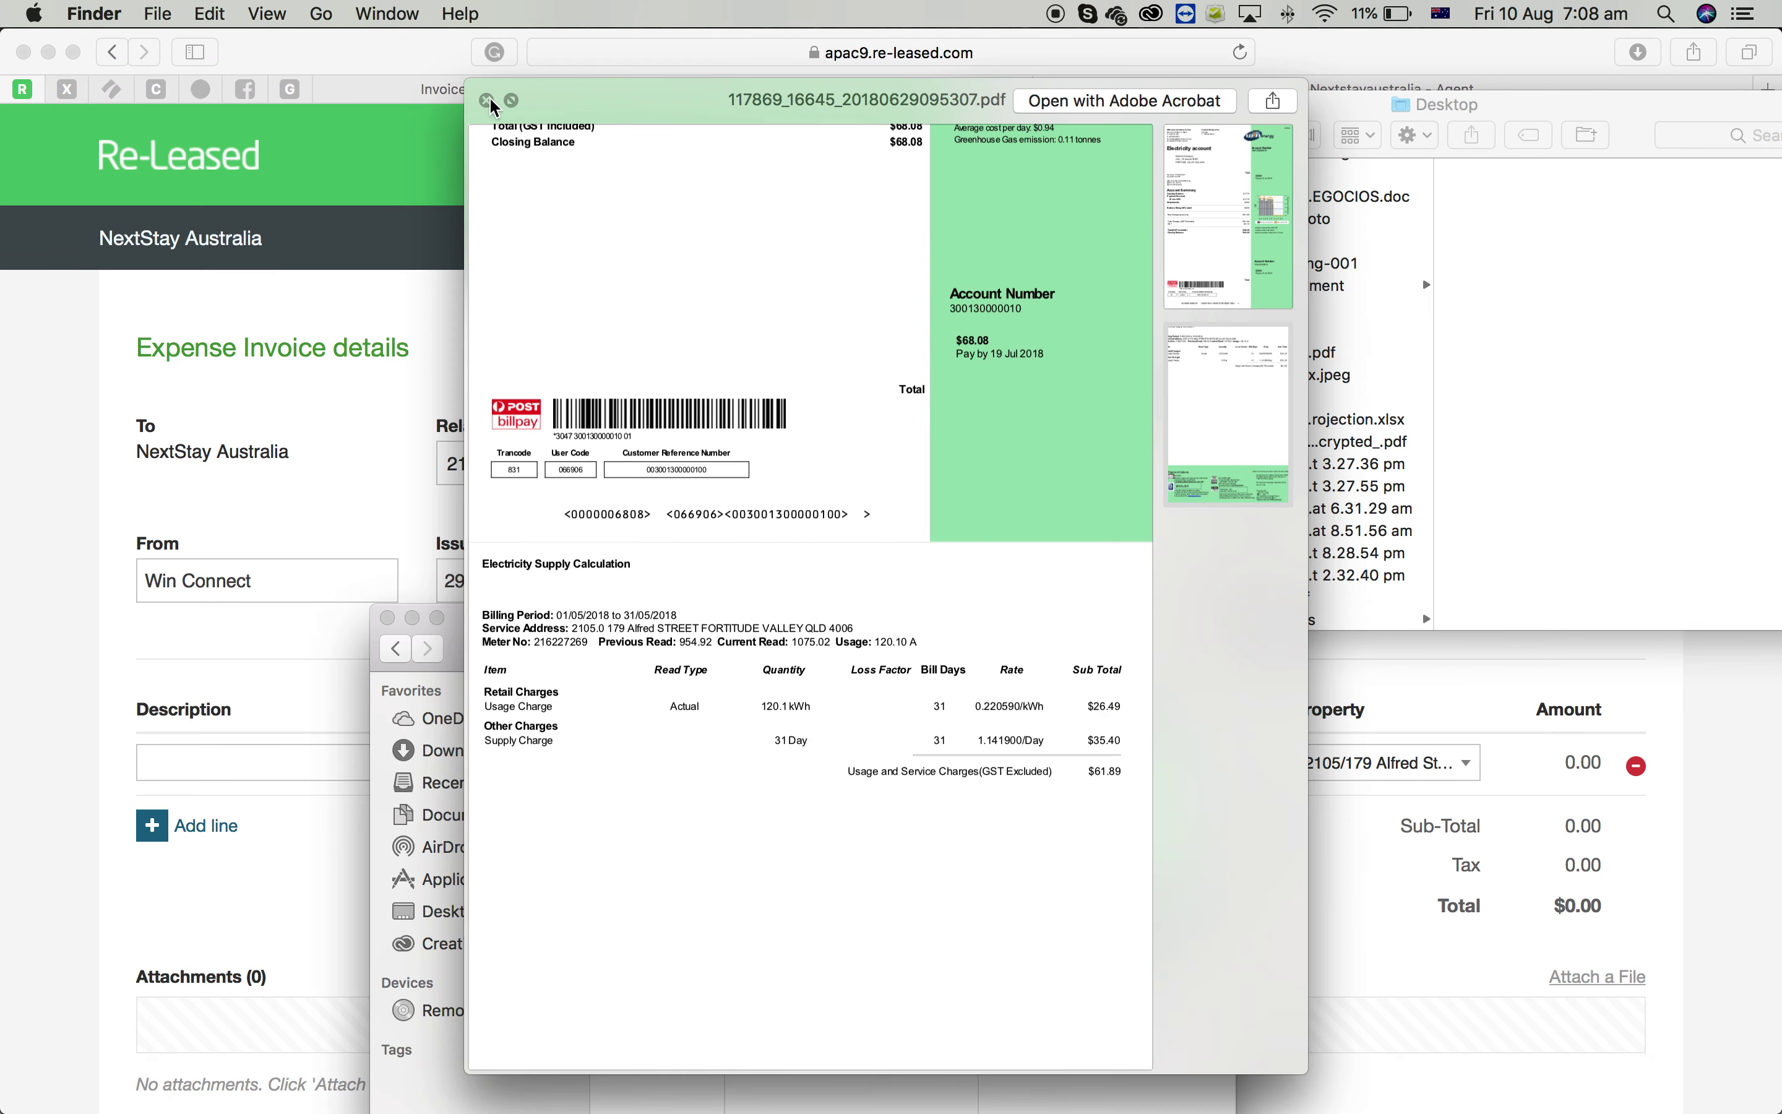
click(485, 99)
click(832, 828)
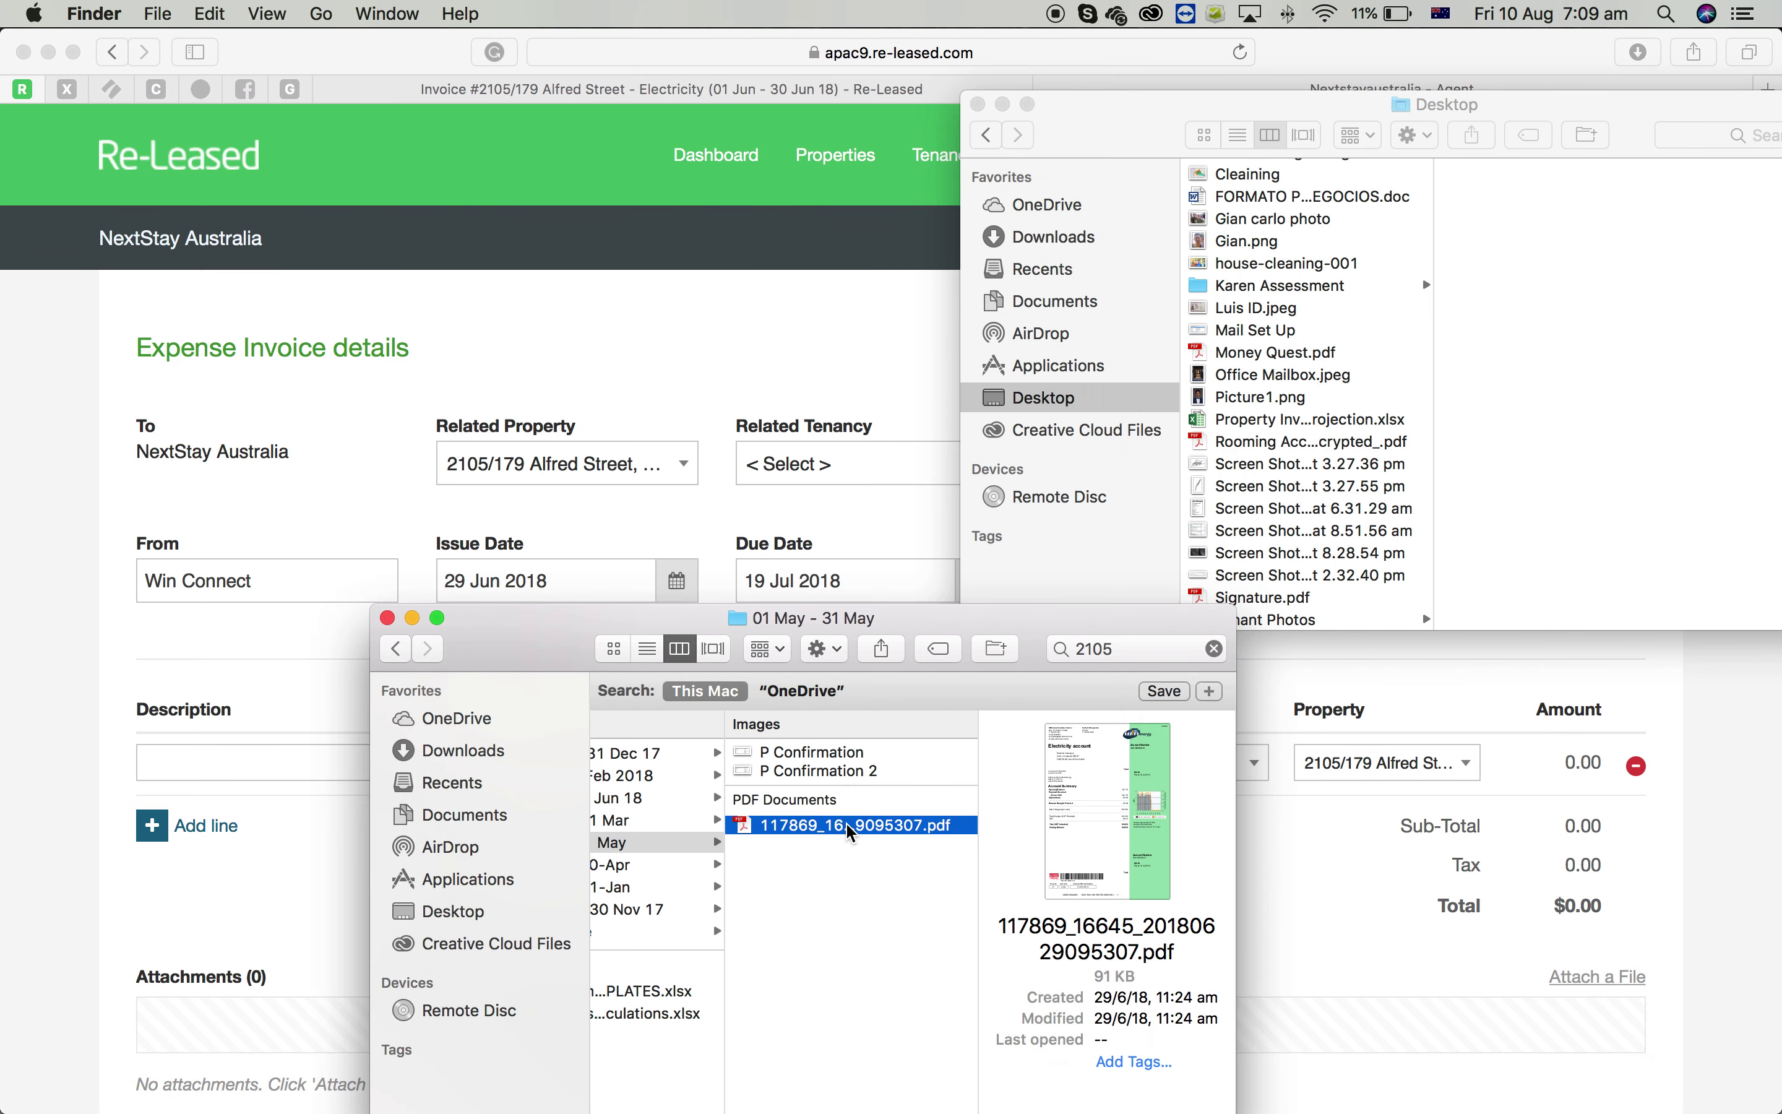
double_click(850, 832)
scroll(954, 816, down, 2)
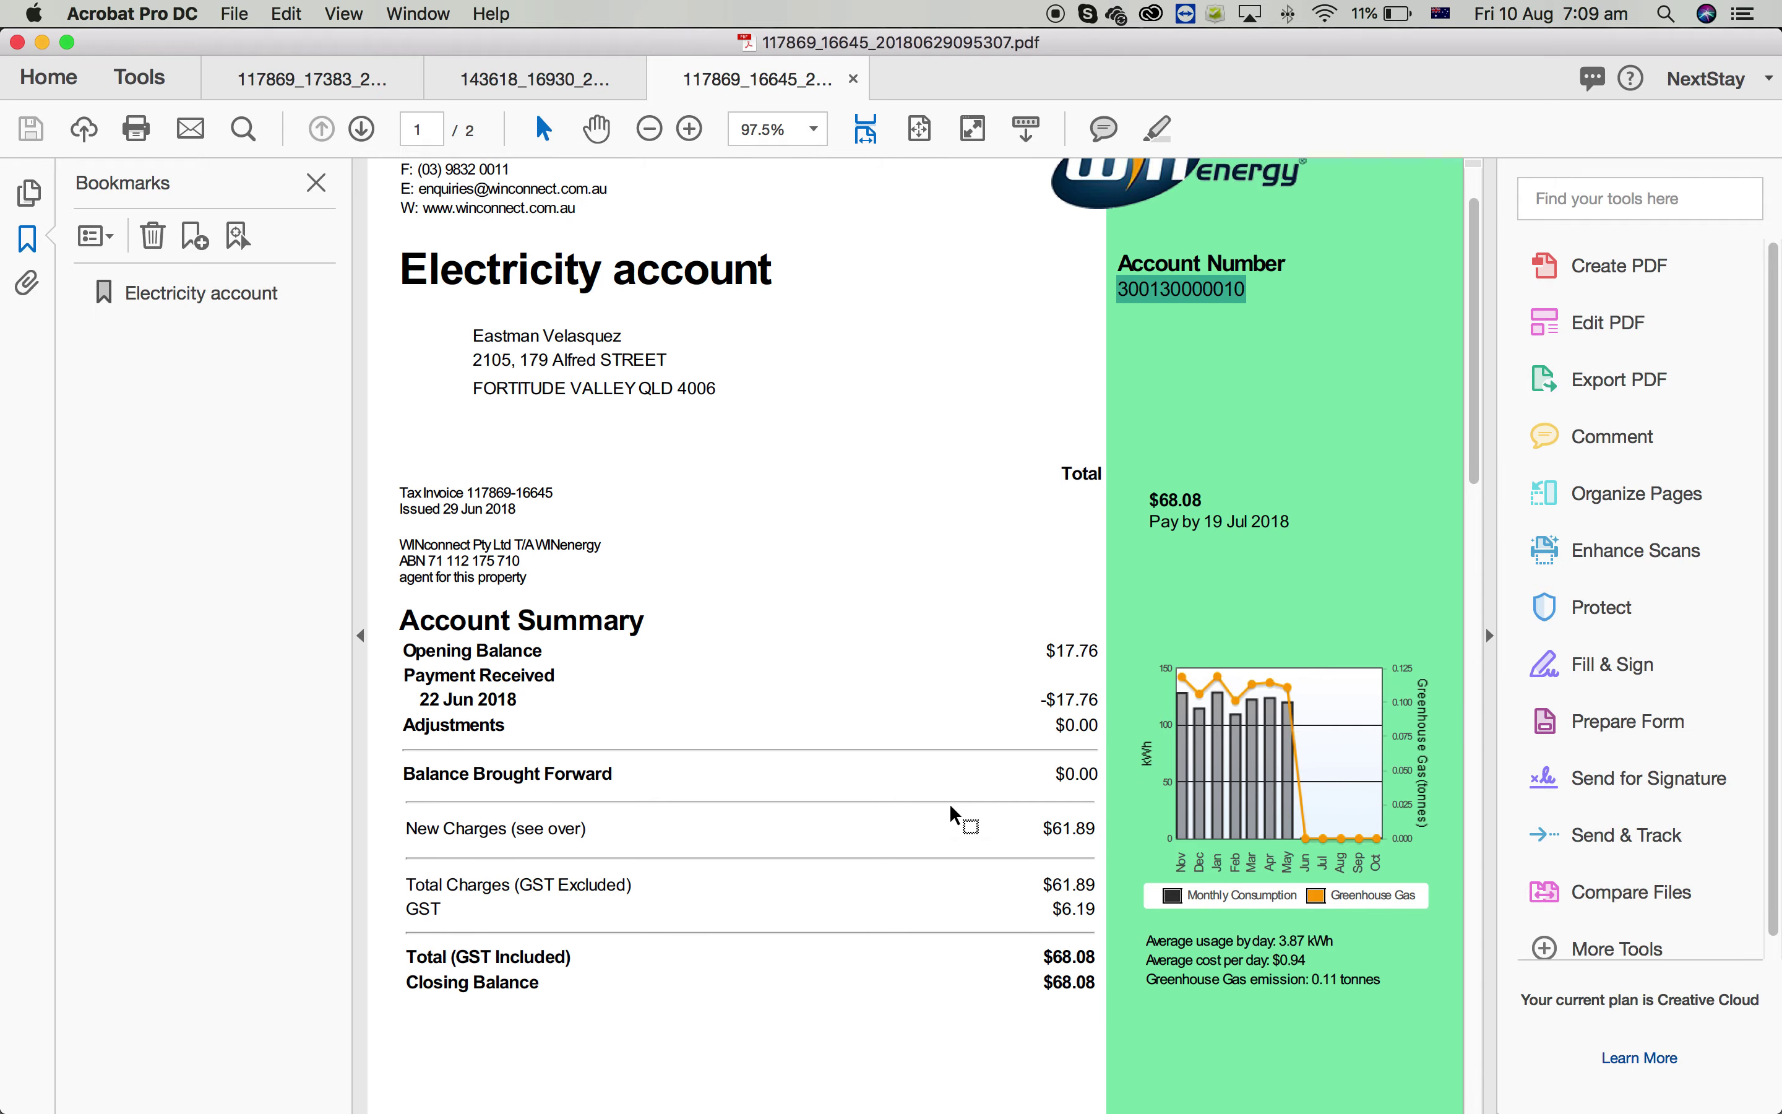
Append the bill's account number from Acrobat to the end of the Reference
key(ctrl+Up)
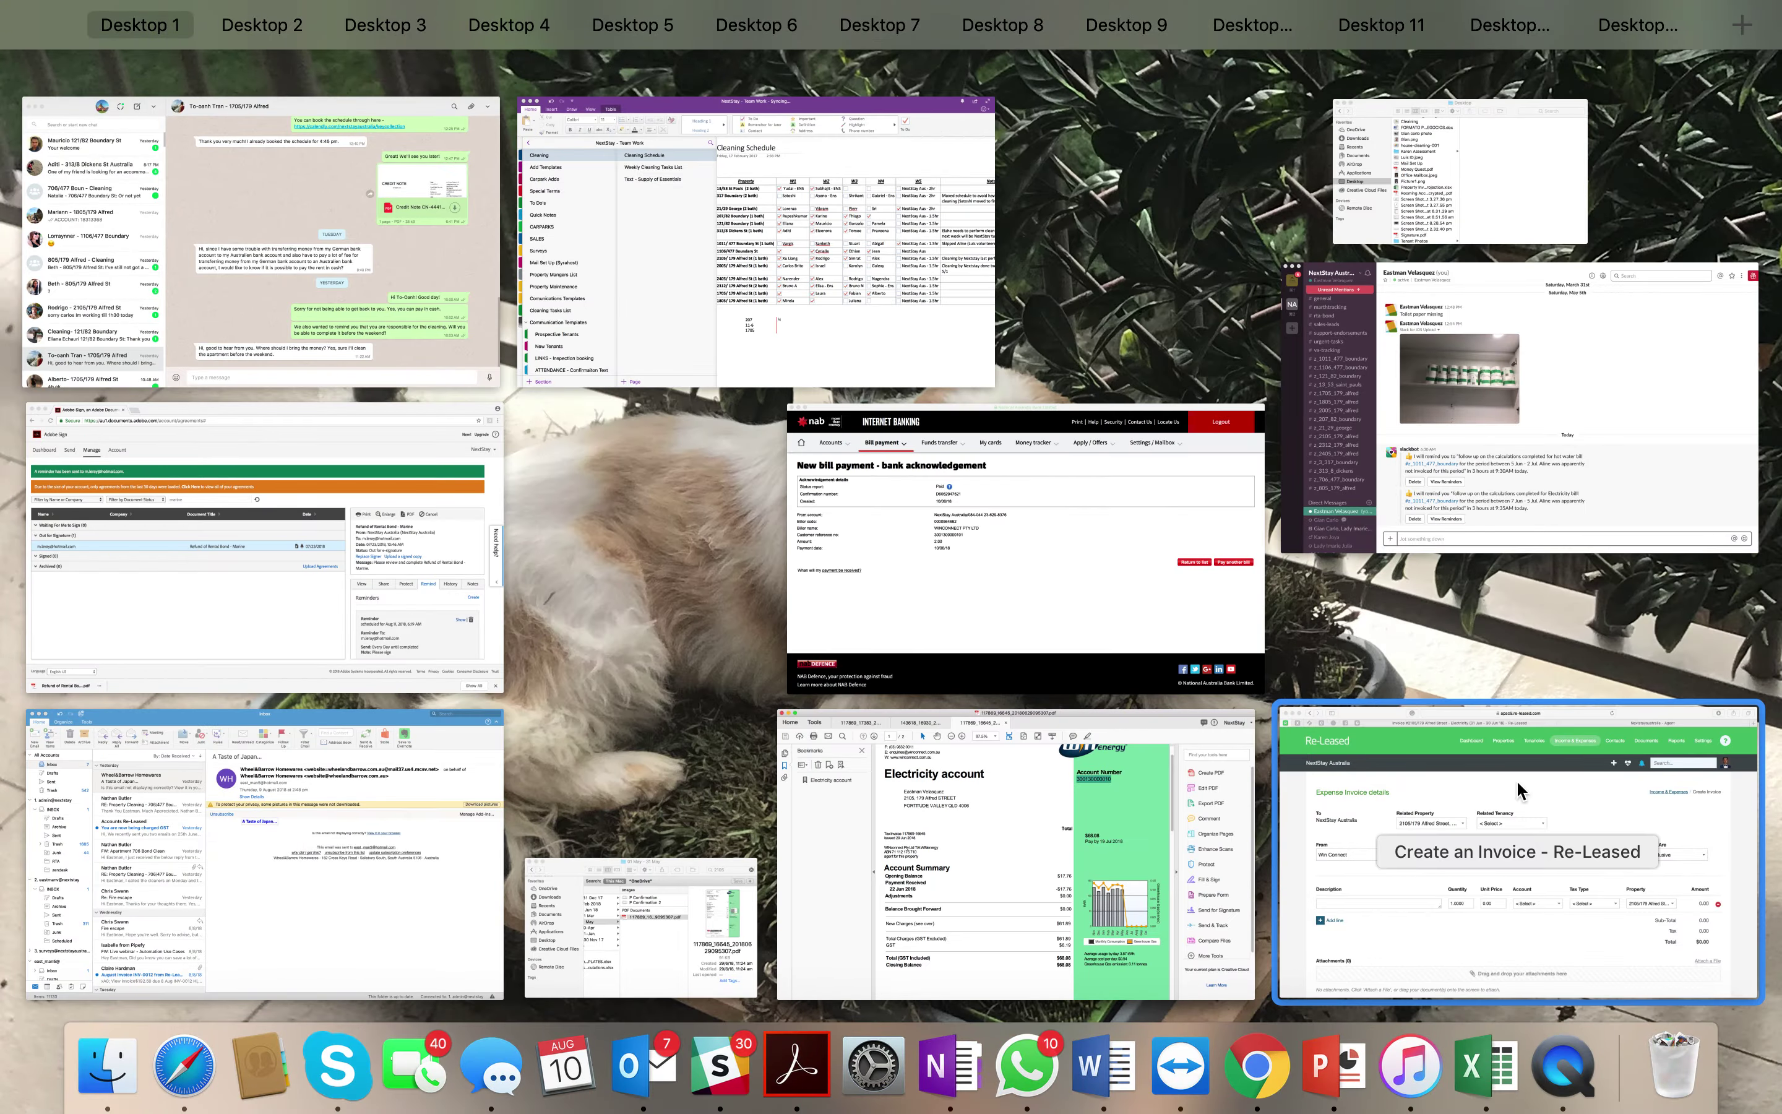
click(1516, 780)
key(super+v)
triple_click(1272, 568)
click(461, 761)
key(super+v)
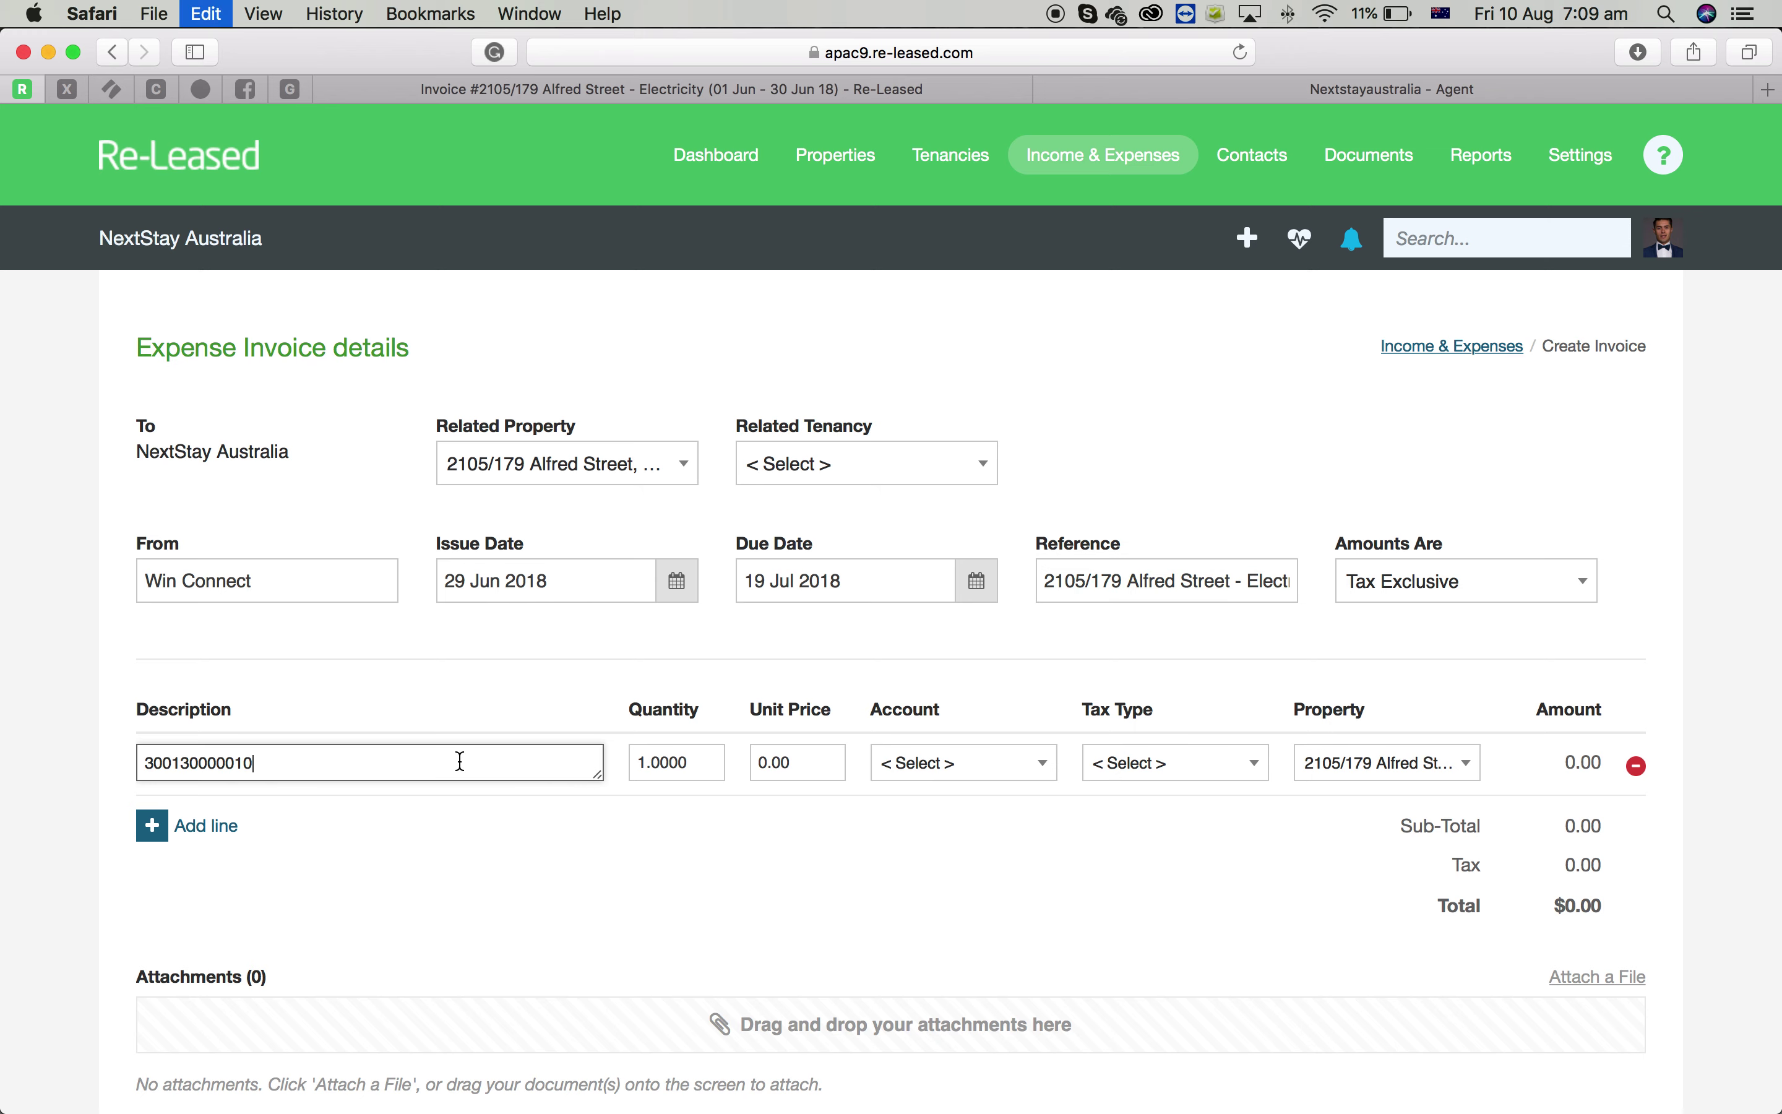
Replace the invoice line description with the full Reference text
triple_click(1171, 591)
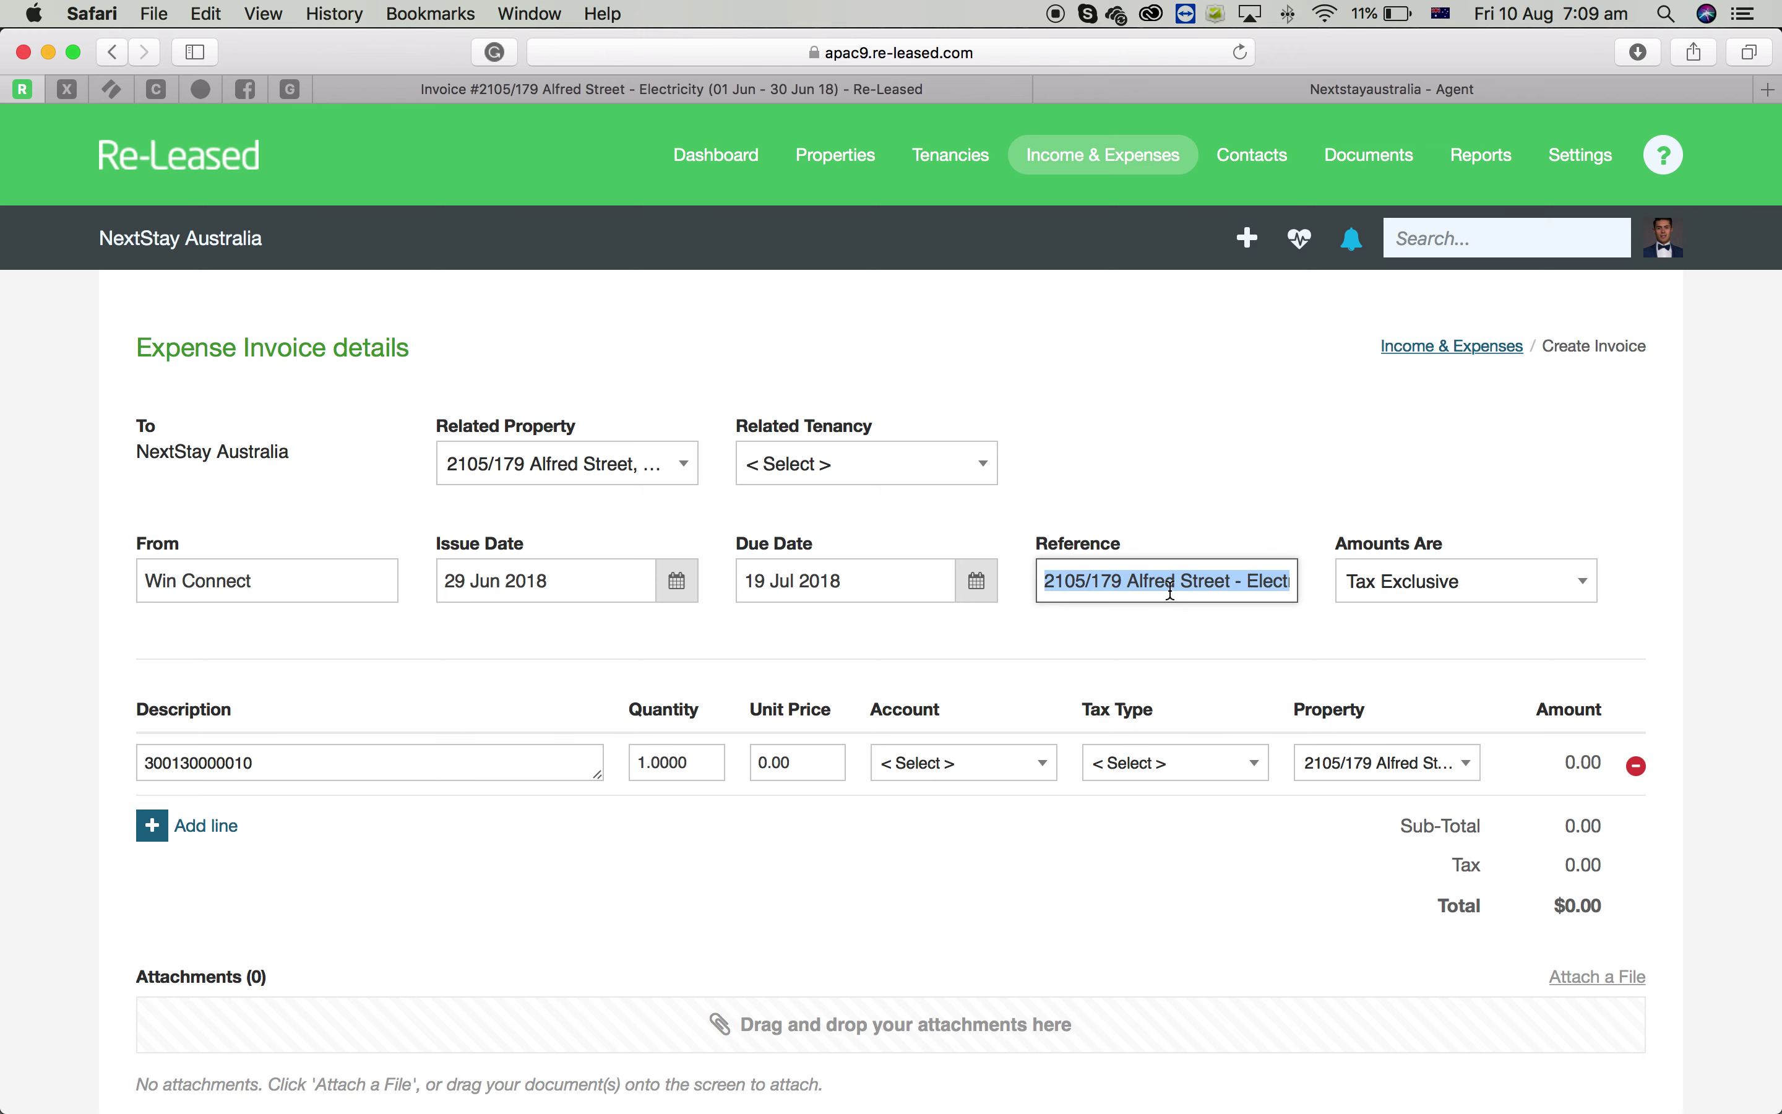
triple_click(271, 772)
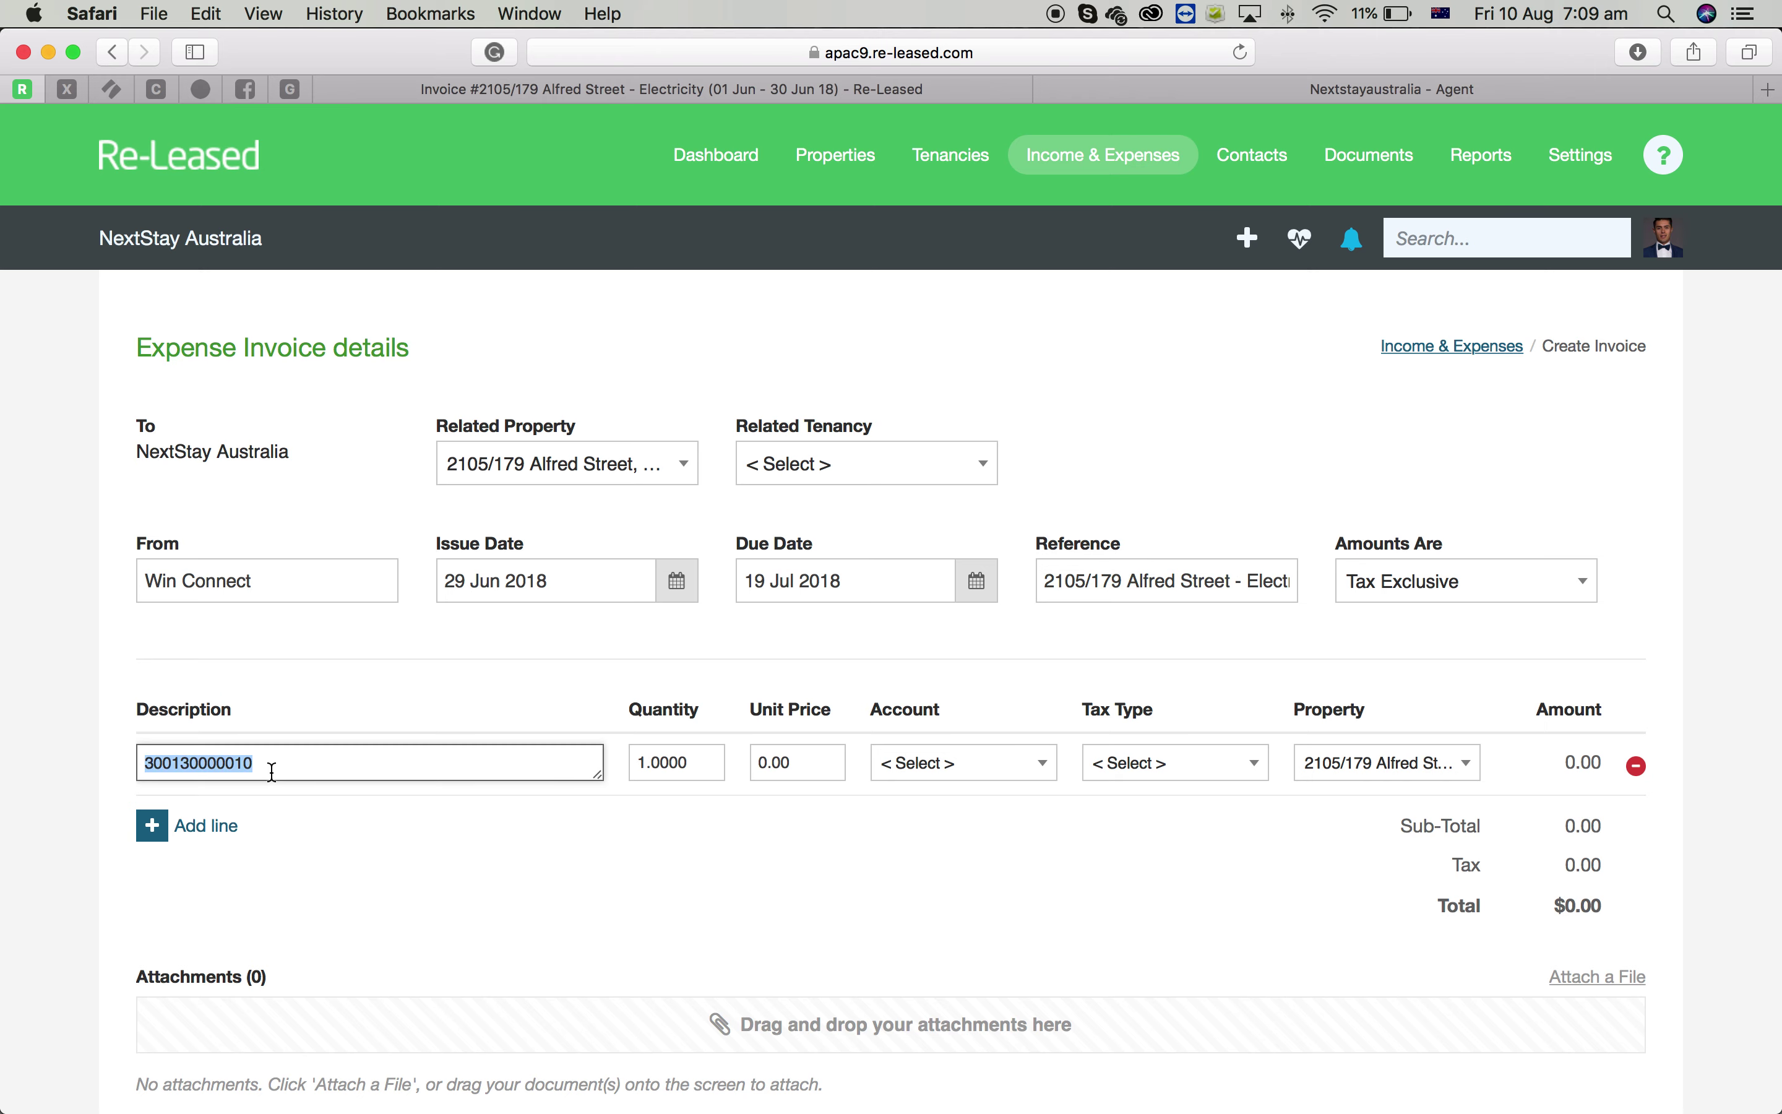
key(super+v)
click(793, 765)
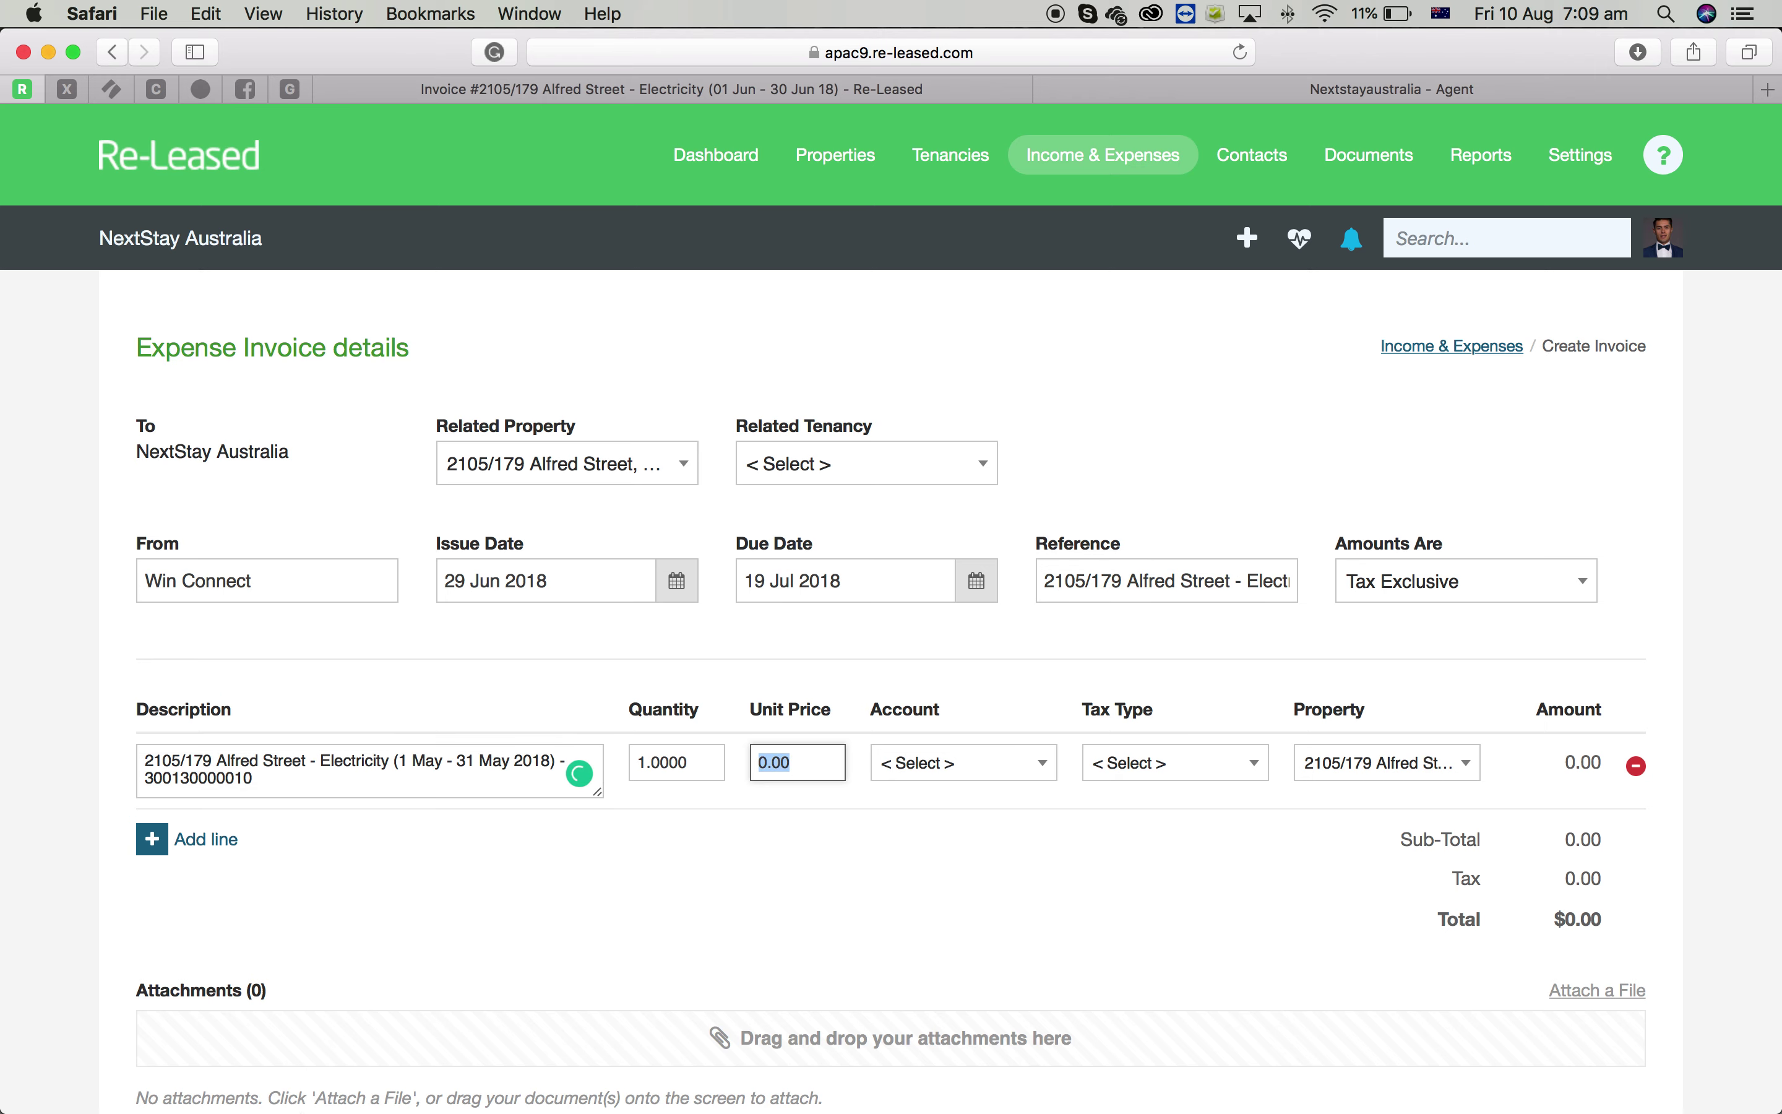
click(107, 1083)
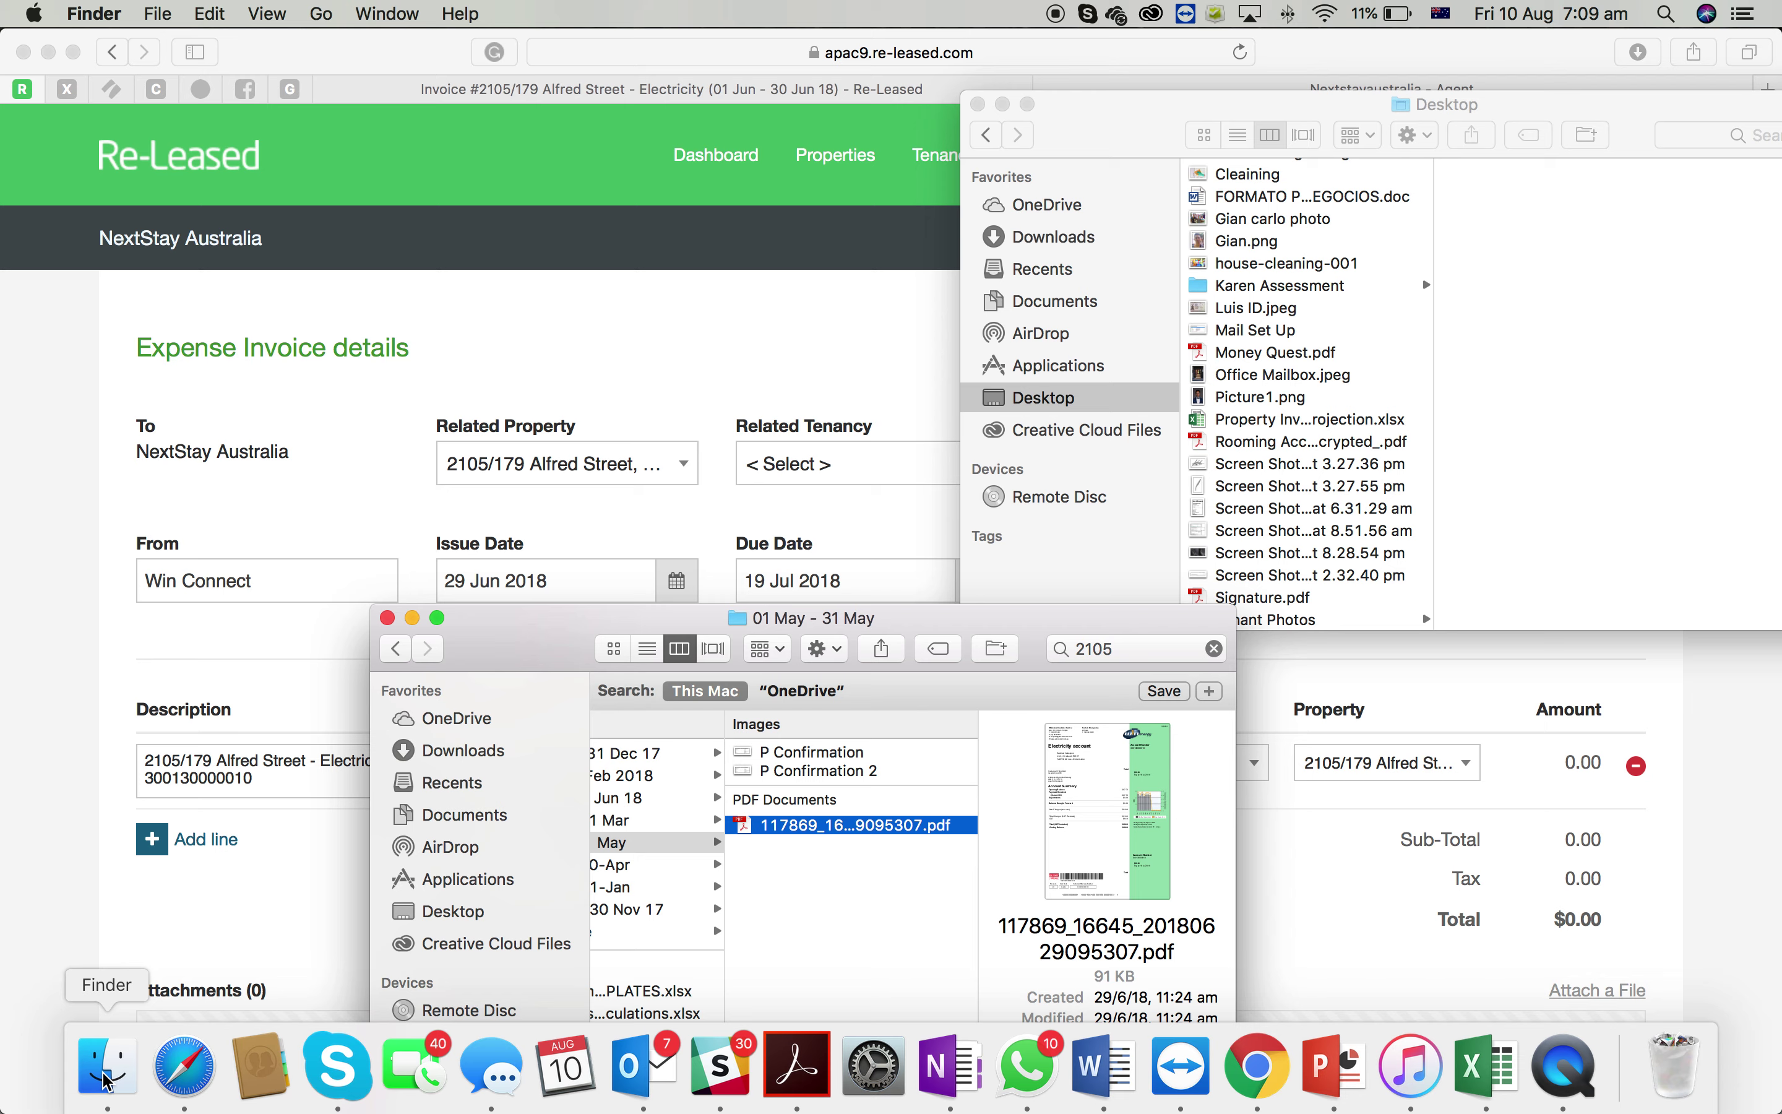
Set the line's unit price to 68.88 and its account to 405 - Electricity Expense
key(space)
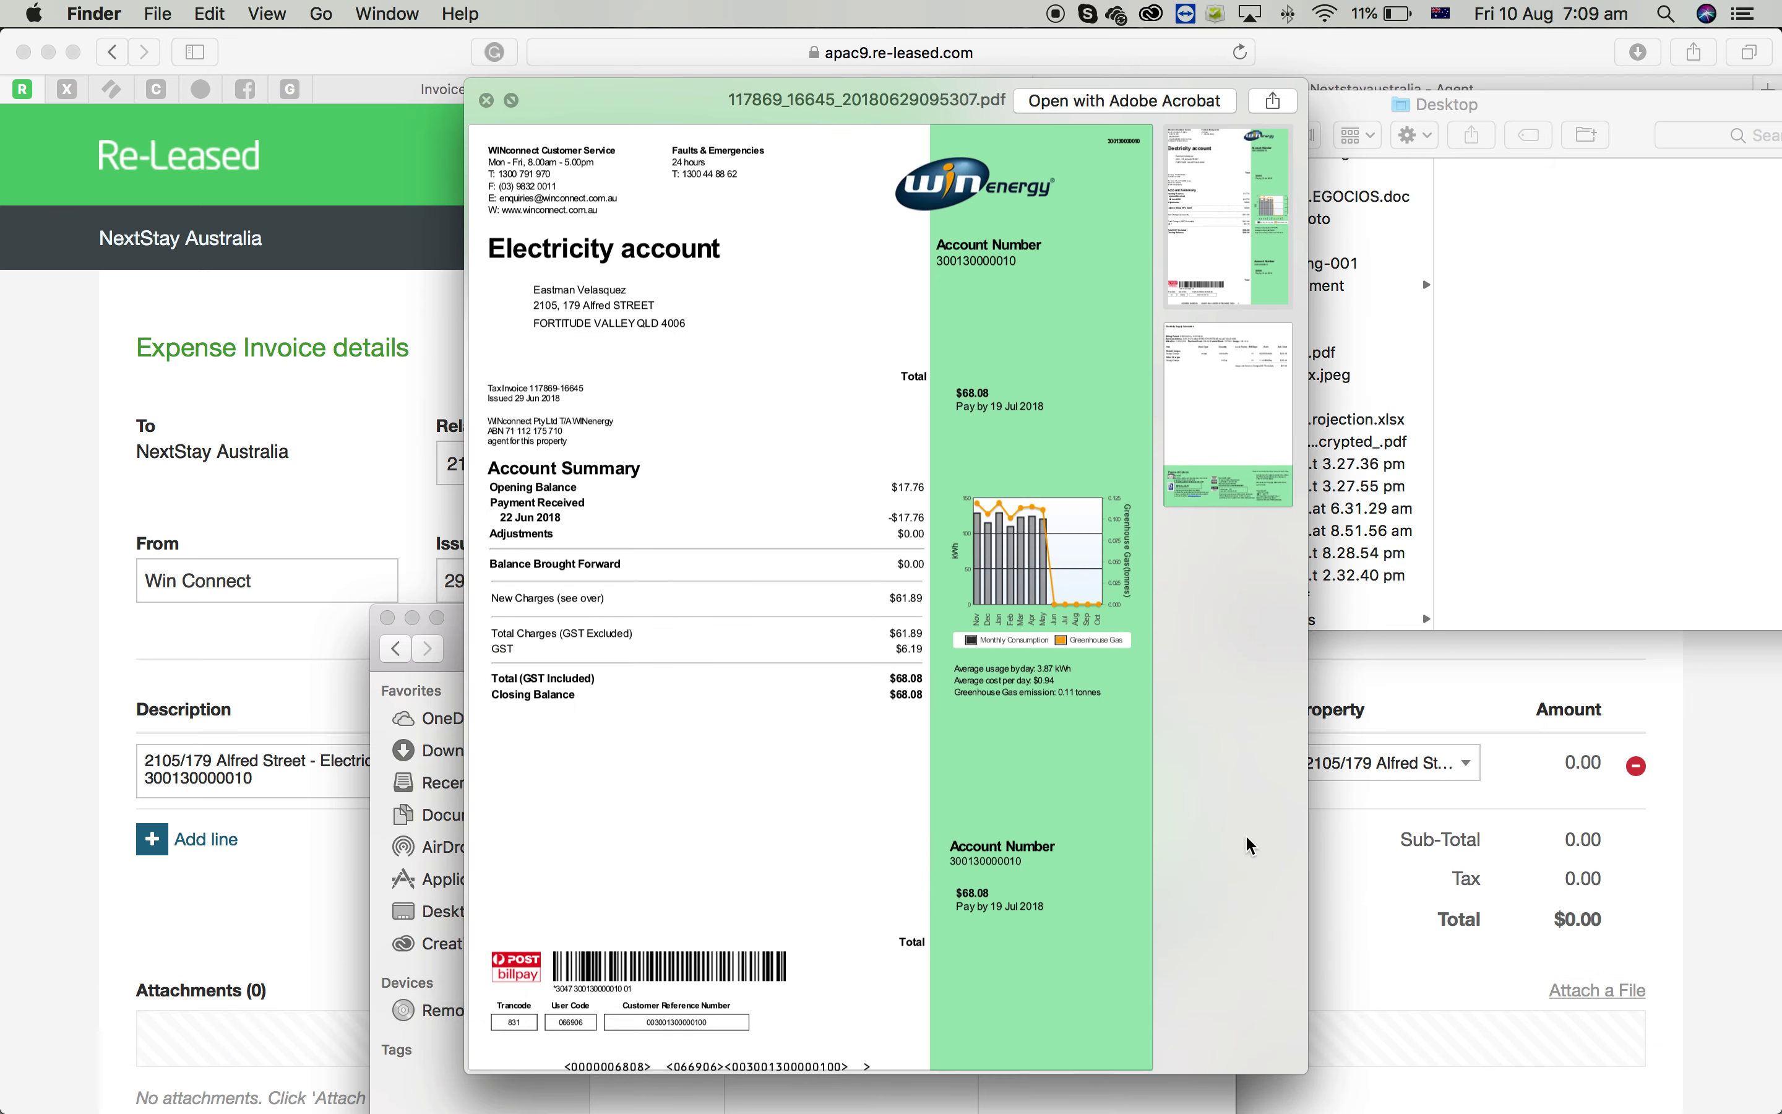
click(1406, 986)
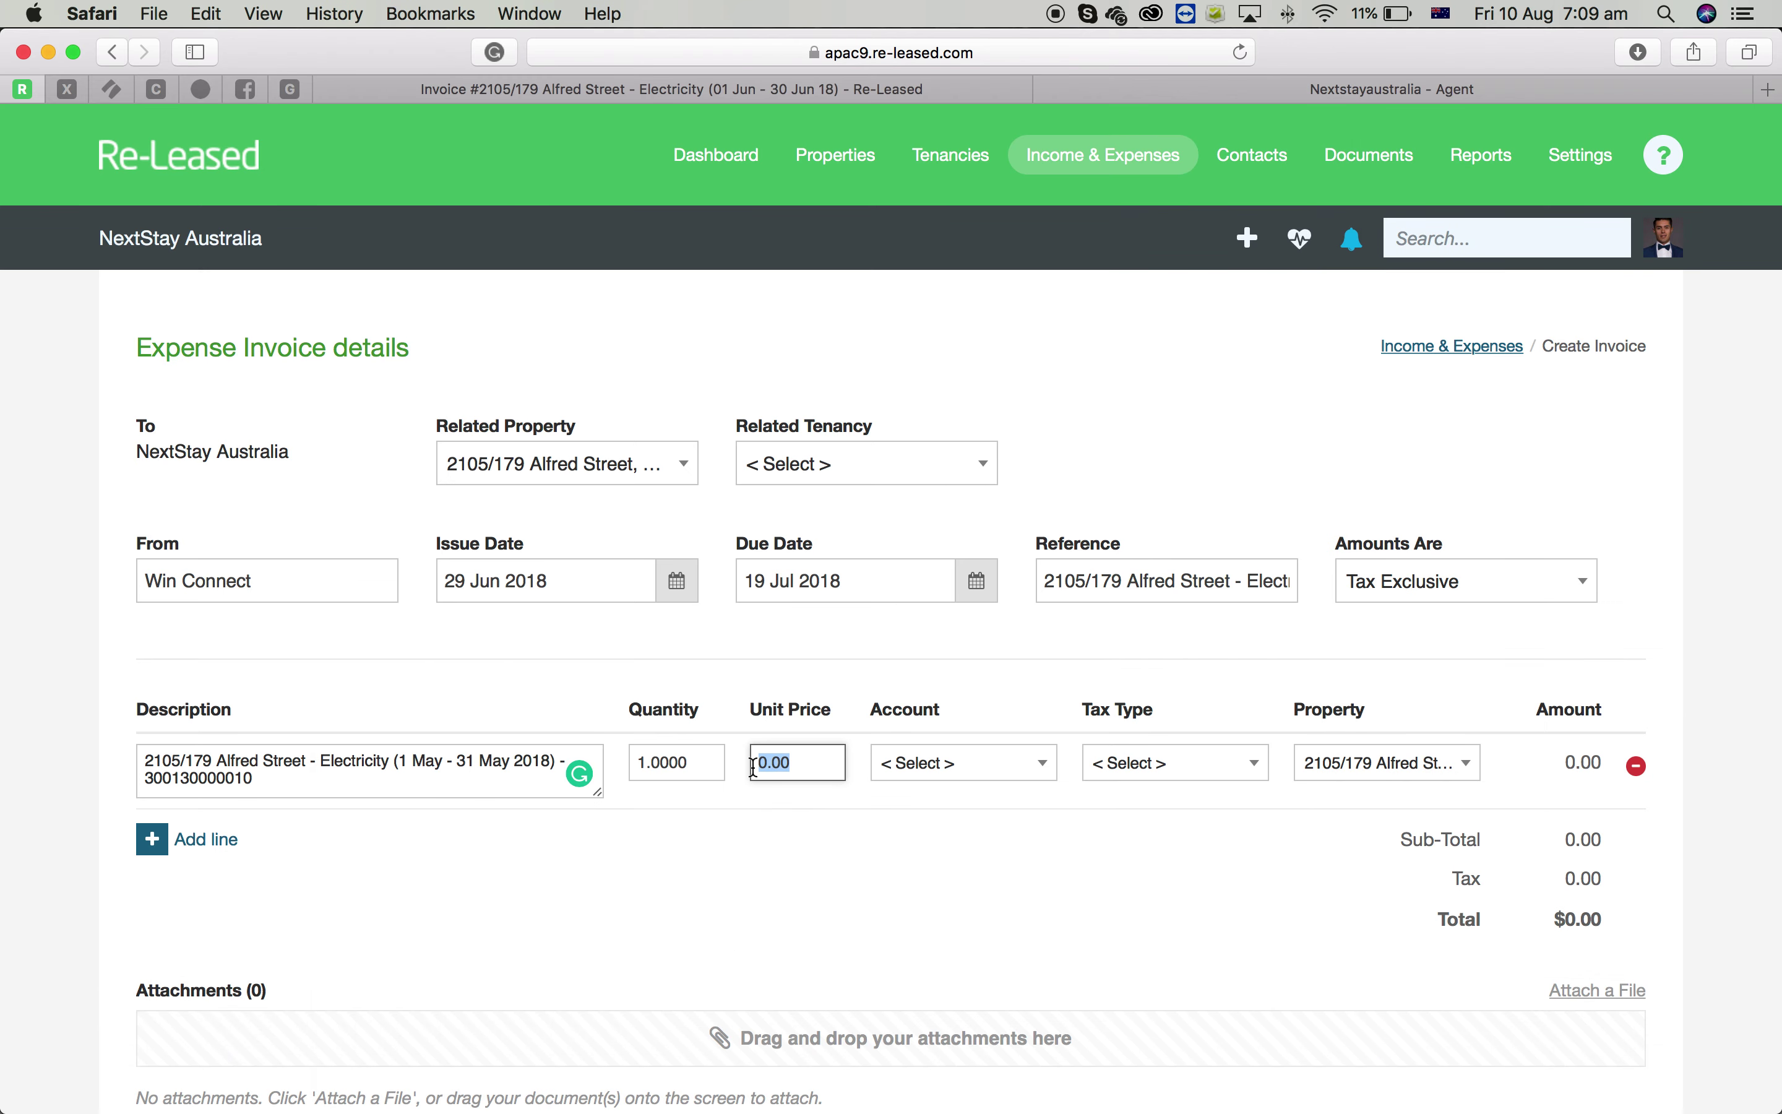
text(68.88)
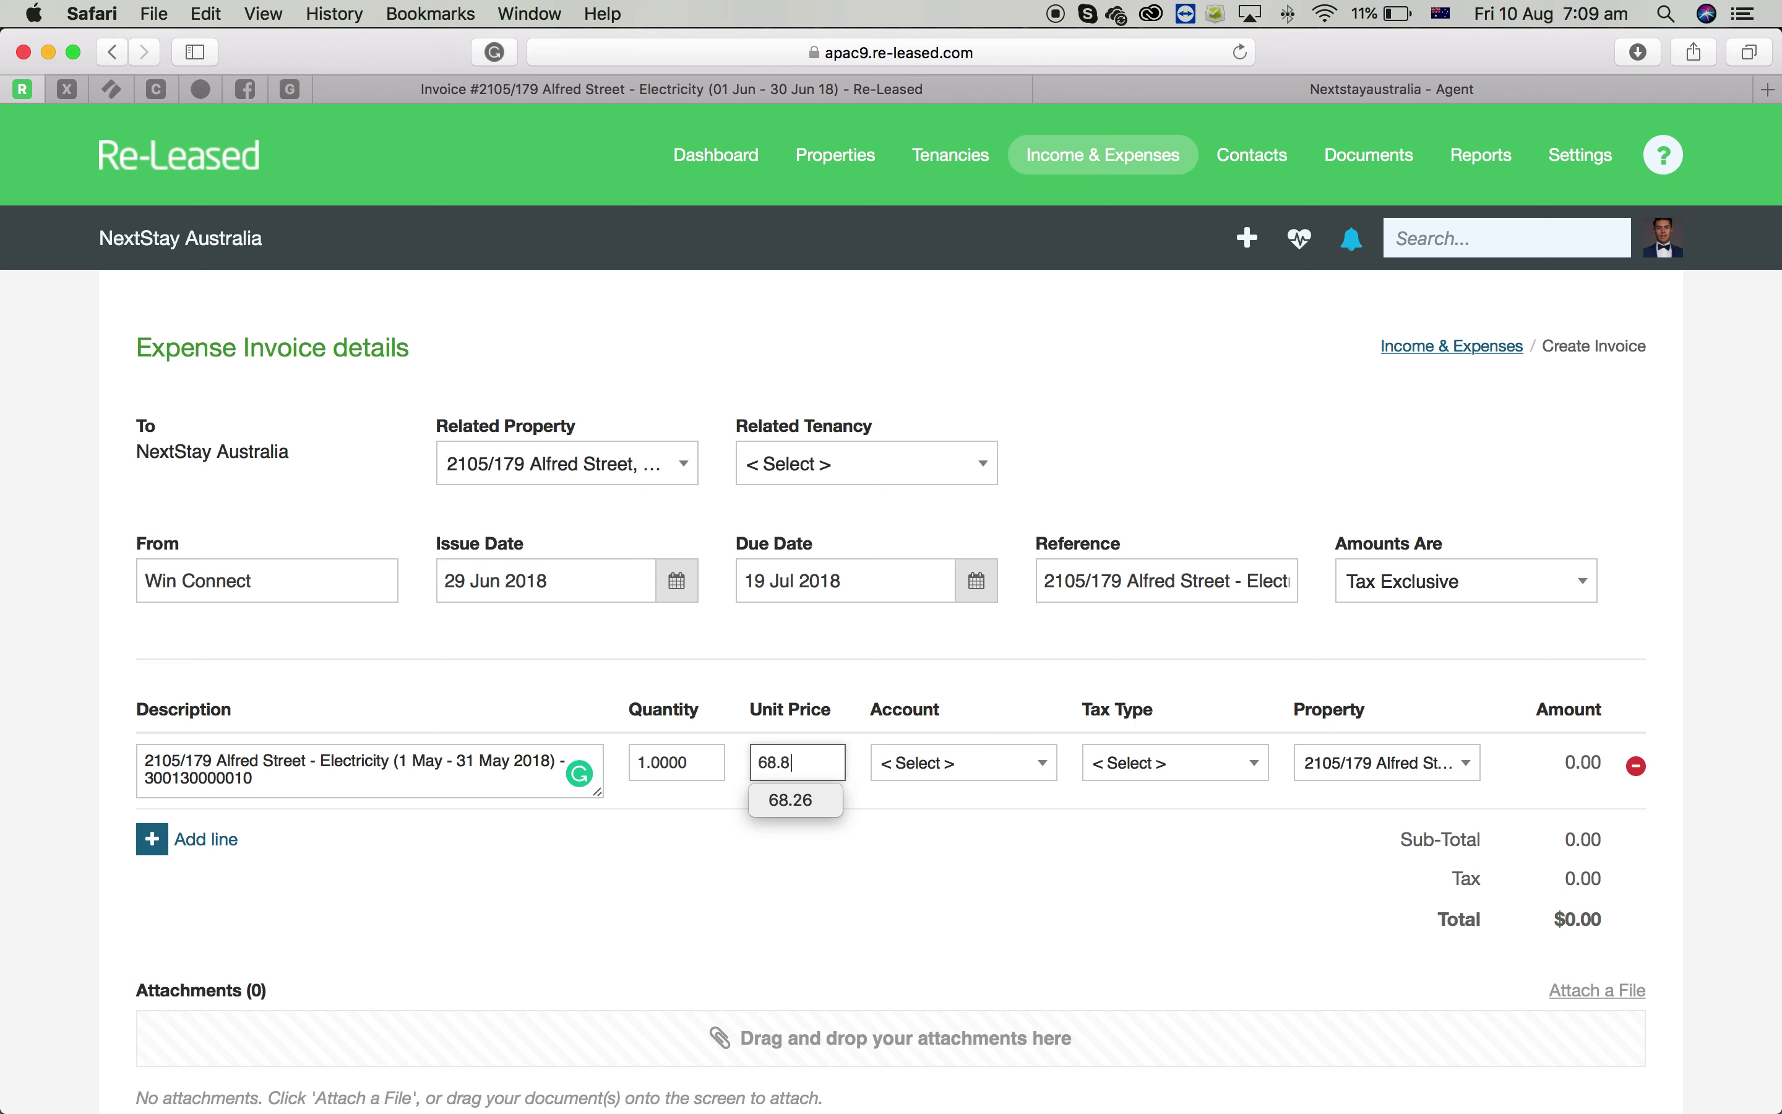
click(985, 769)
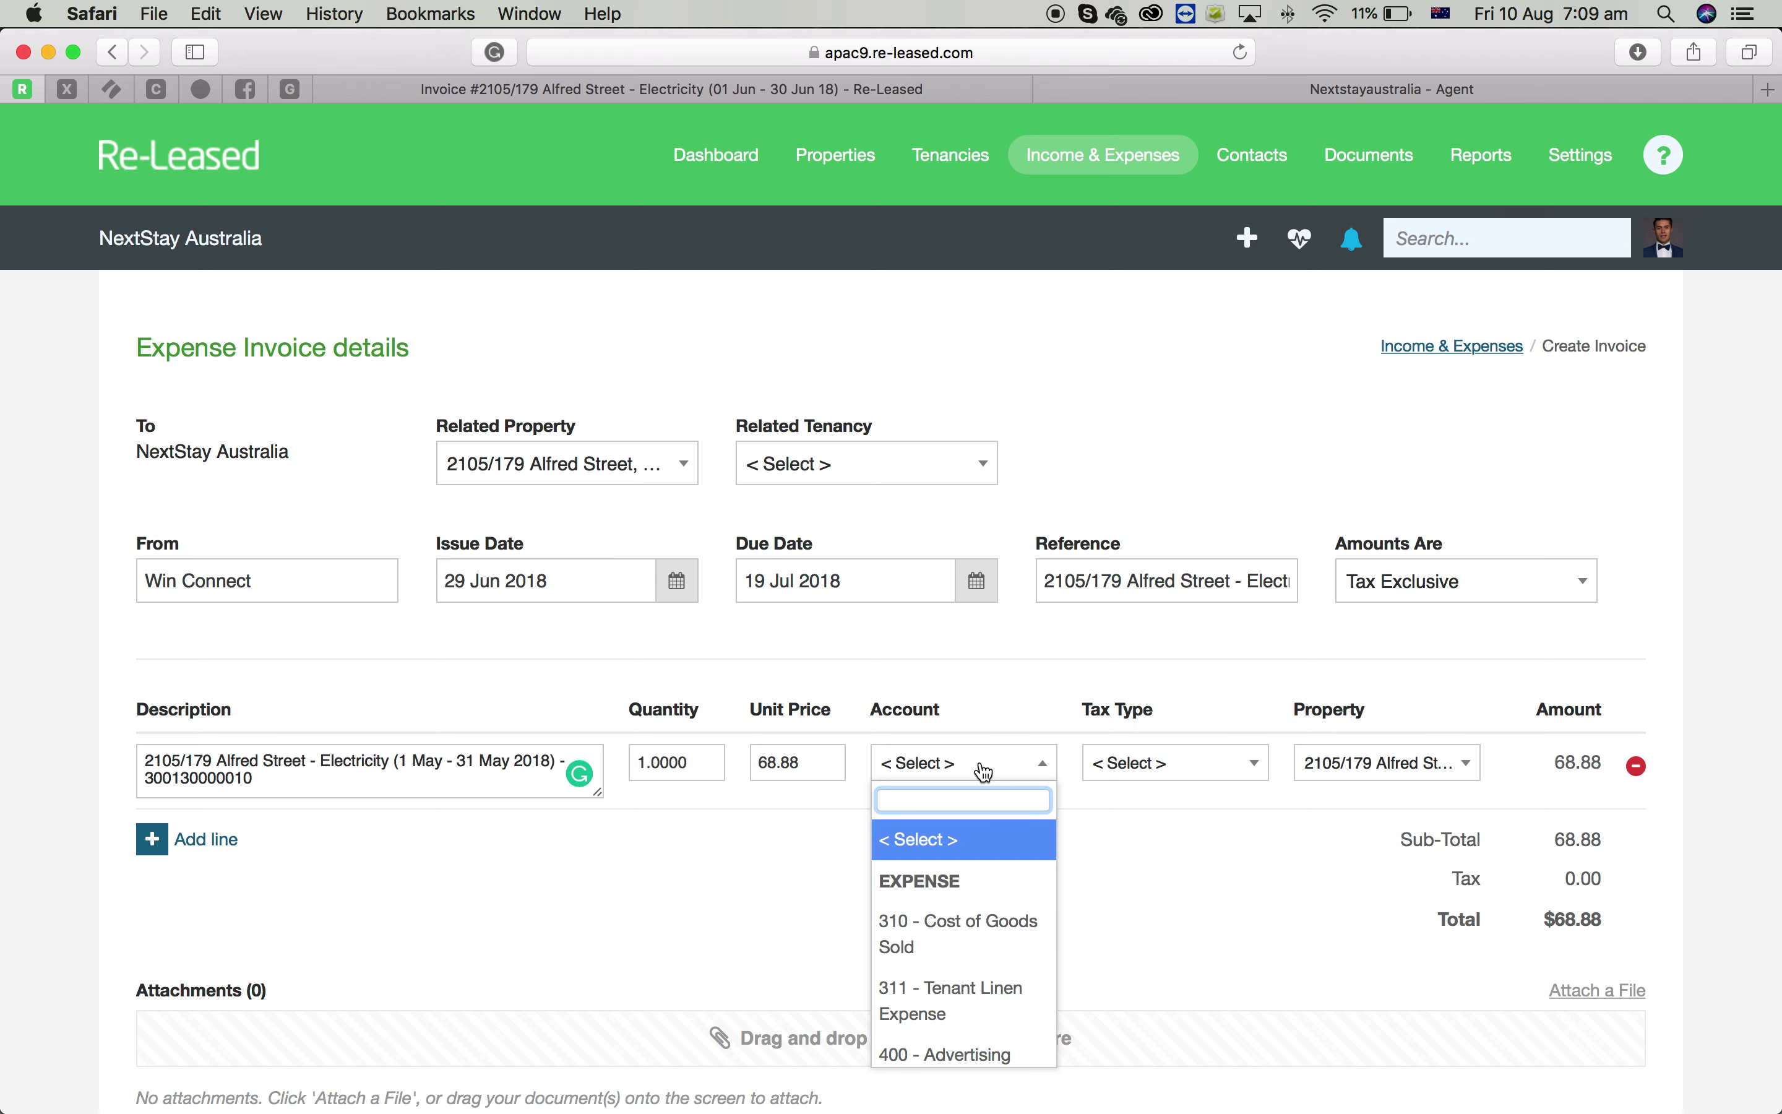
text(elec)
key(Down)
key(Return)
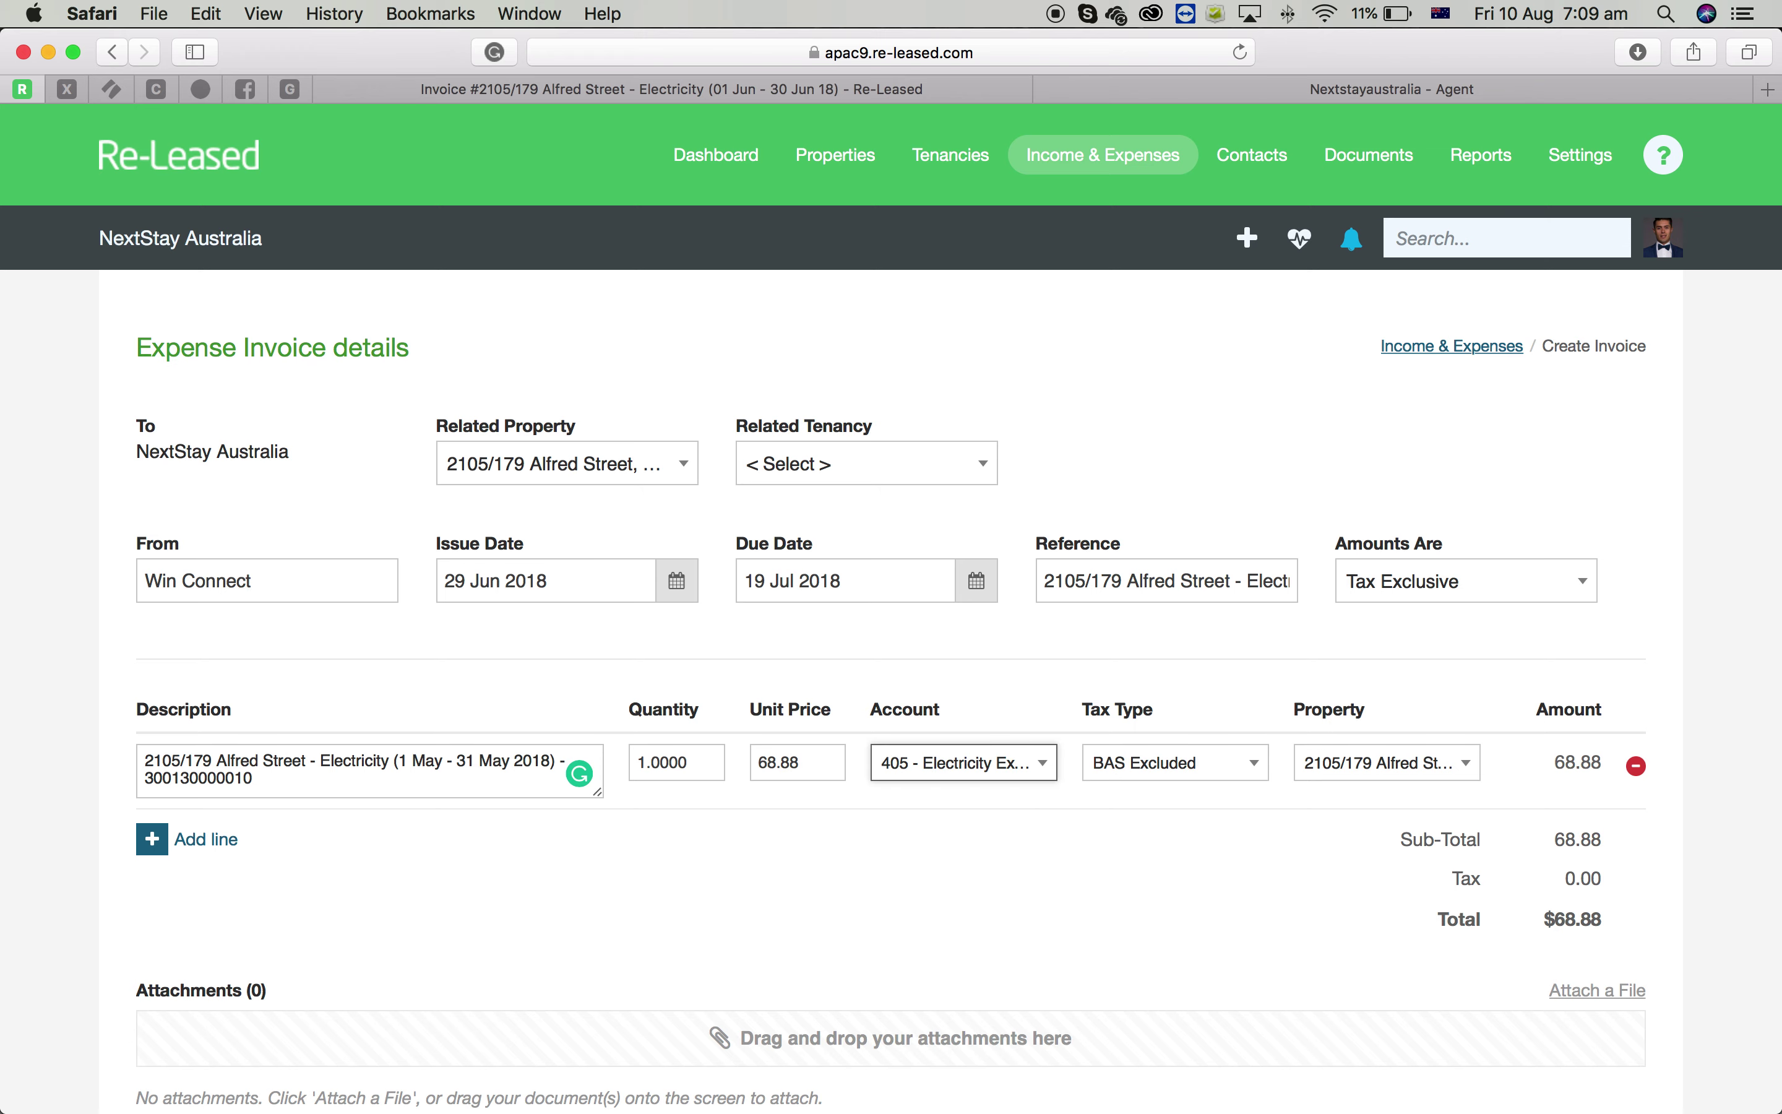
scroll(1398, 809, down, 5)
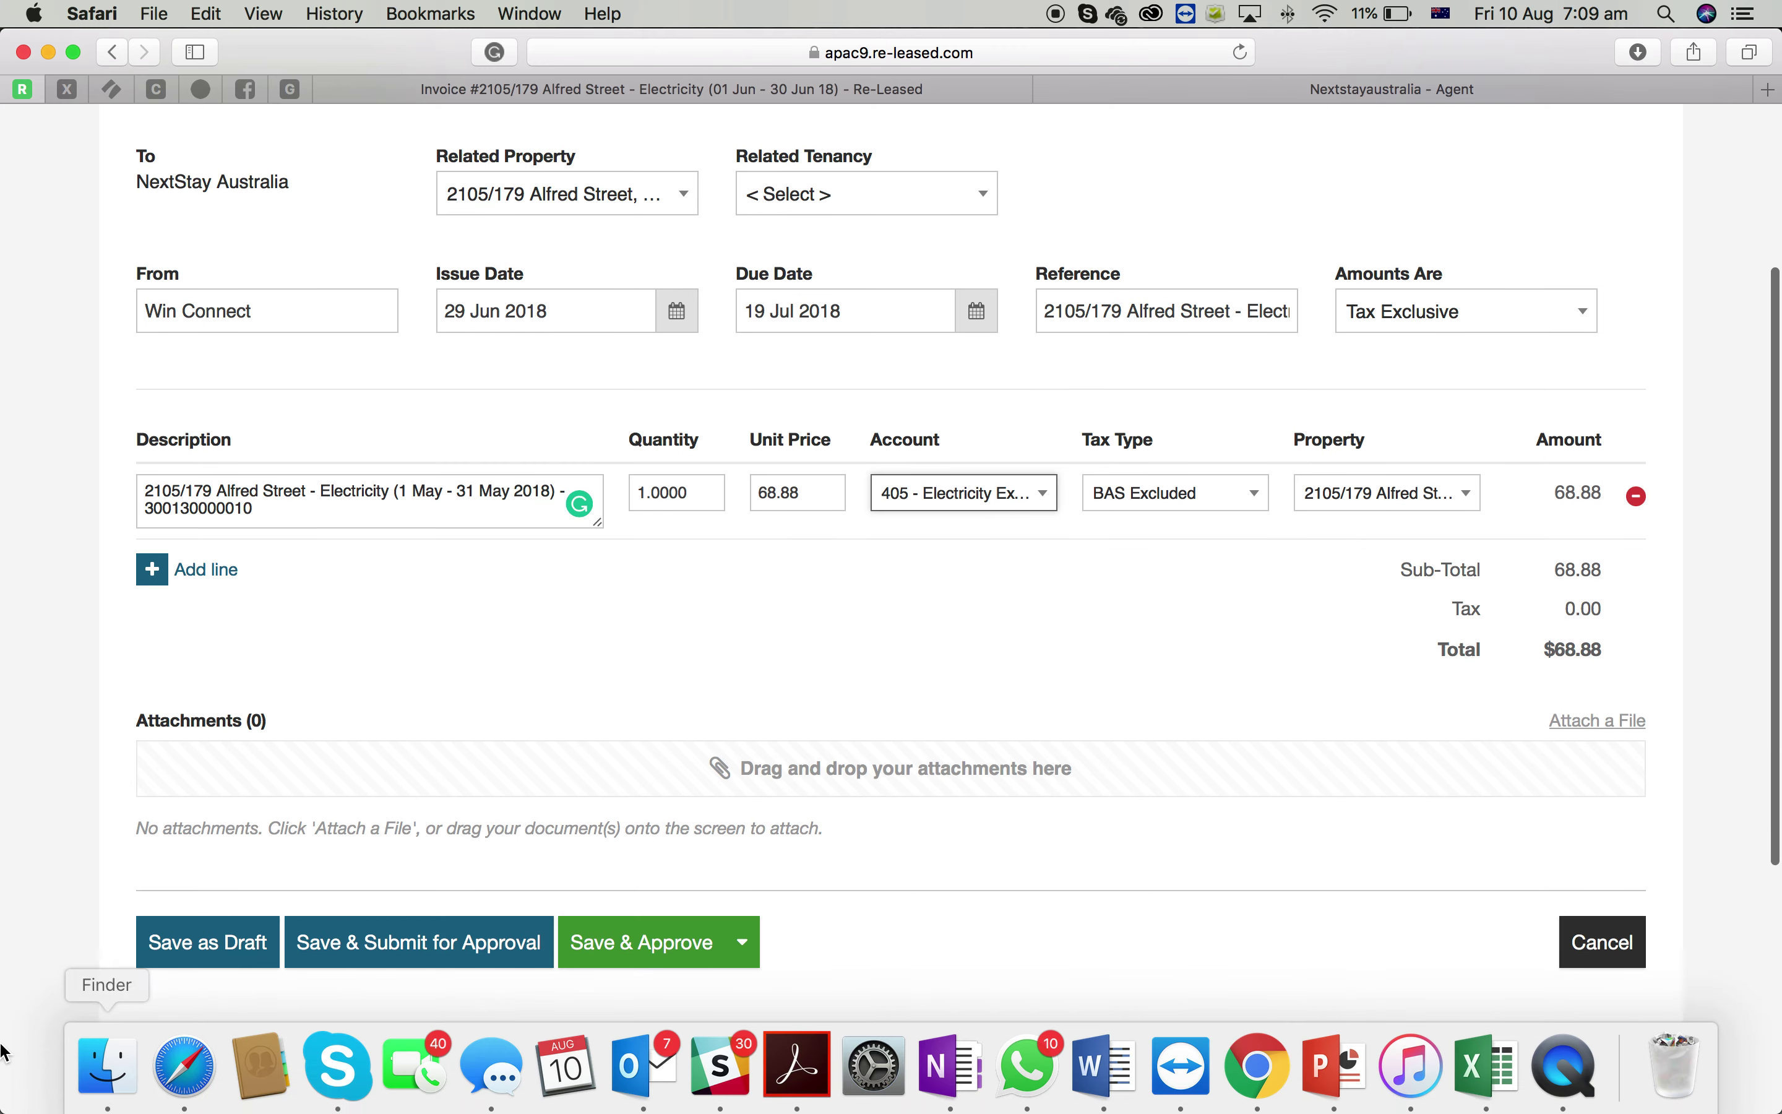
click(109, 1096)
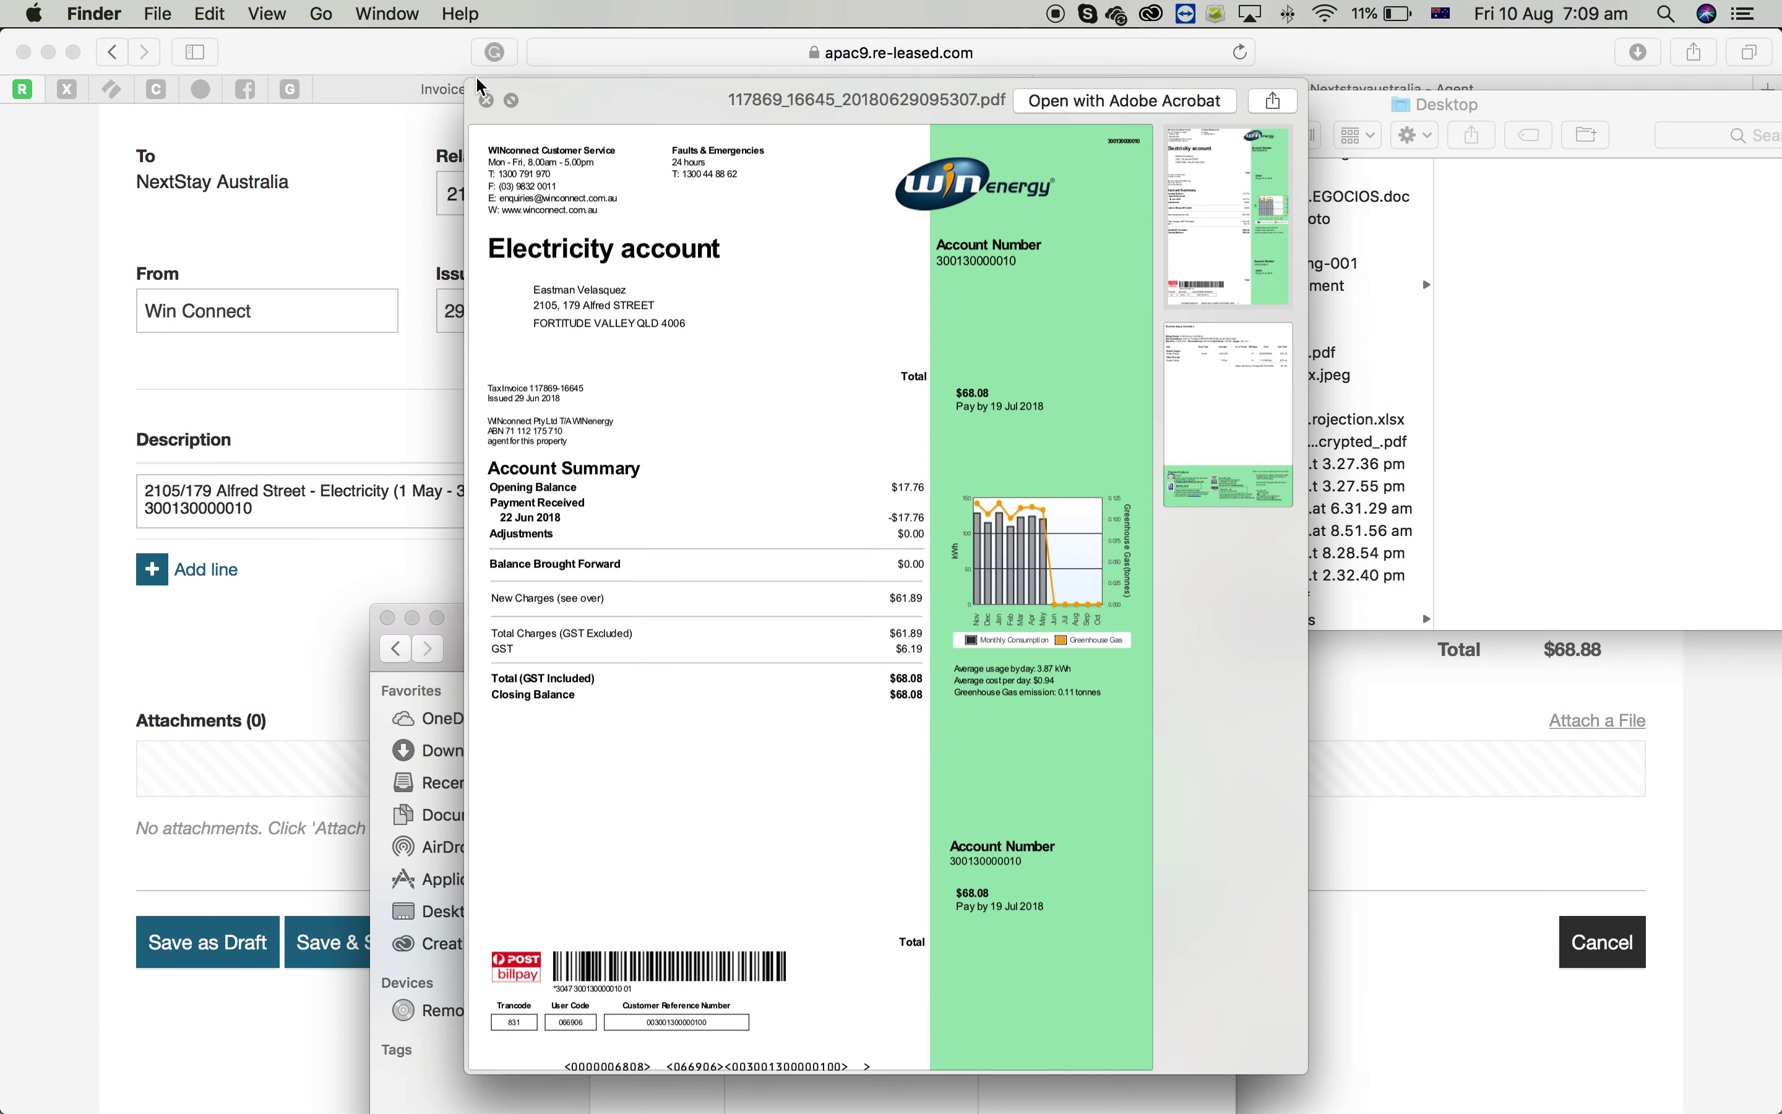
click(487, 100)
drag(847, 825, 347, 786)
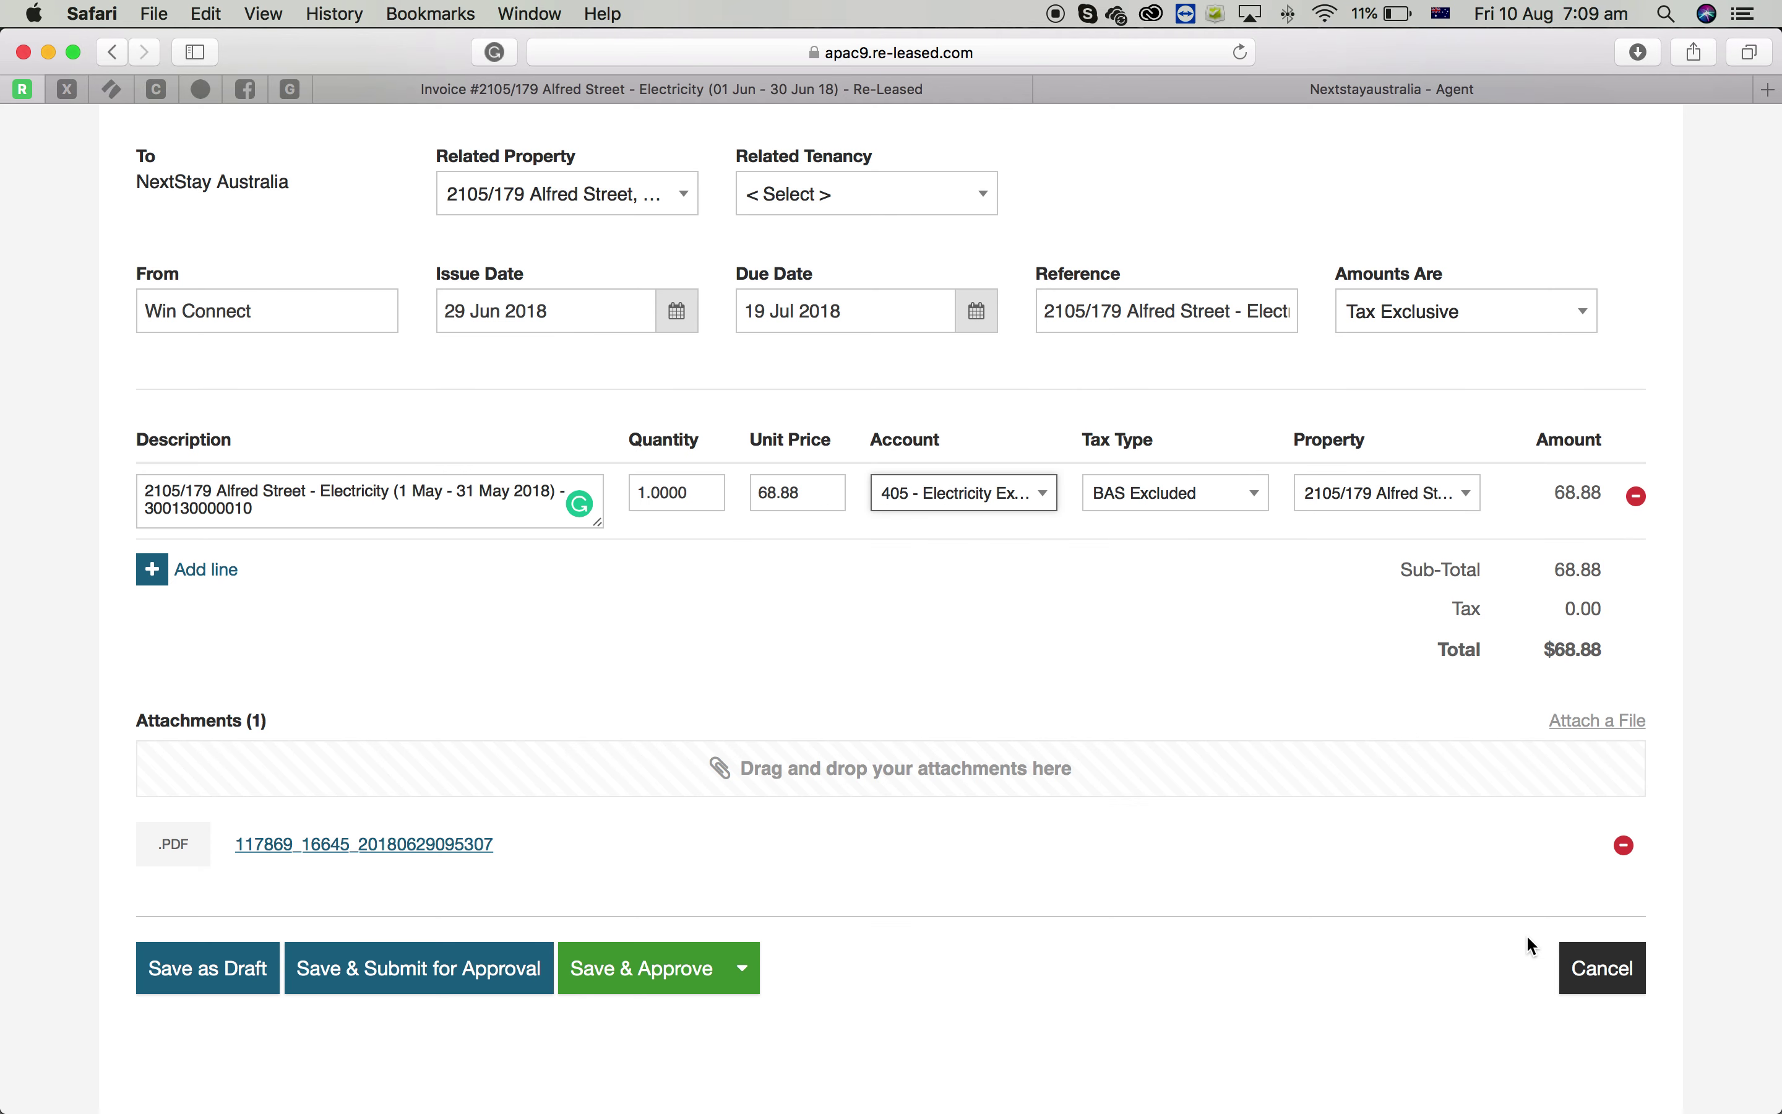
Save and approve the $68.88 electricity invoice, then bring up QuickTime's stop-recording option
click(662, 976)
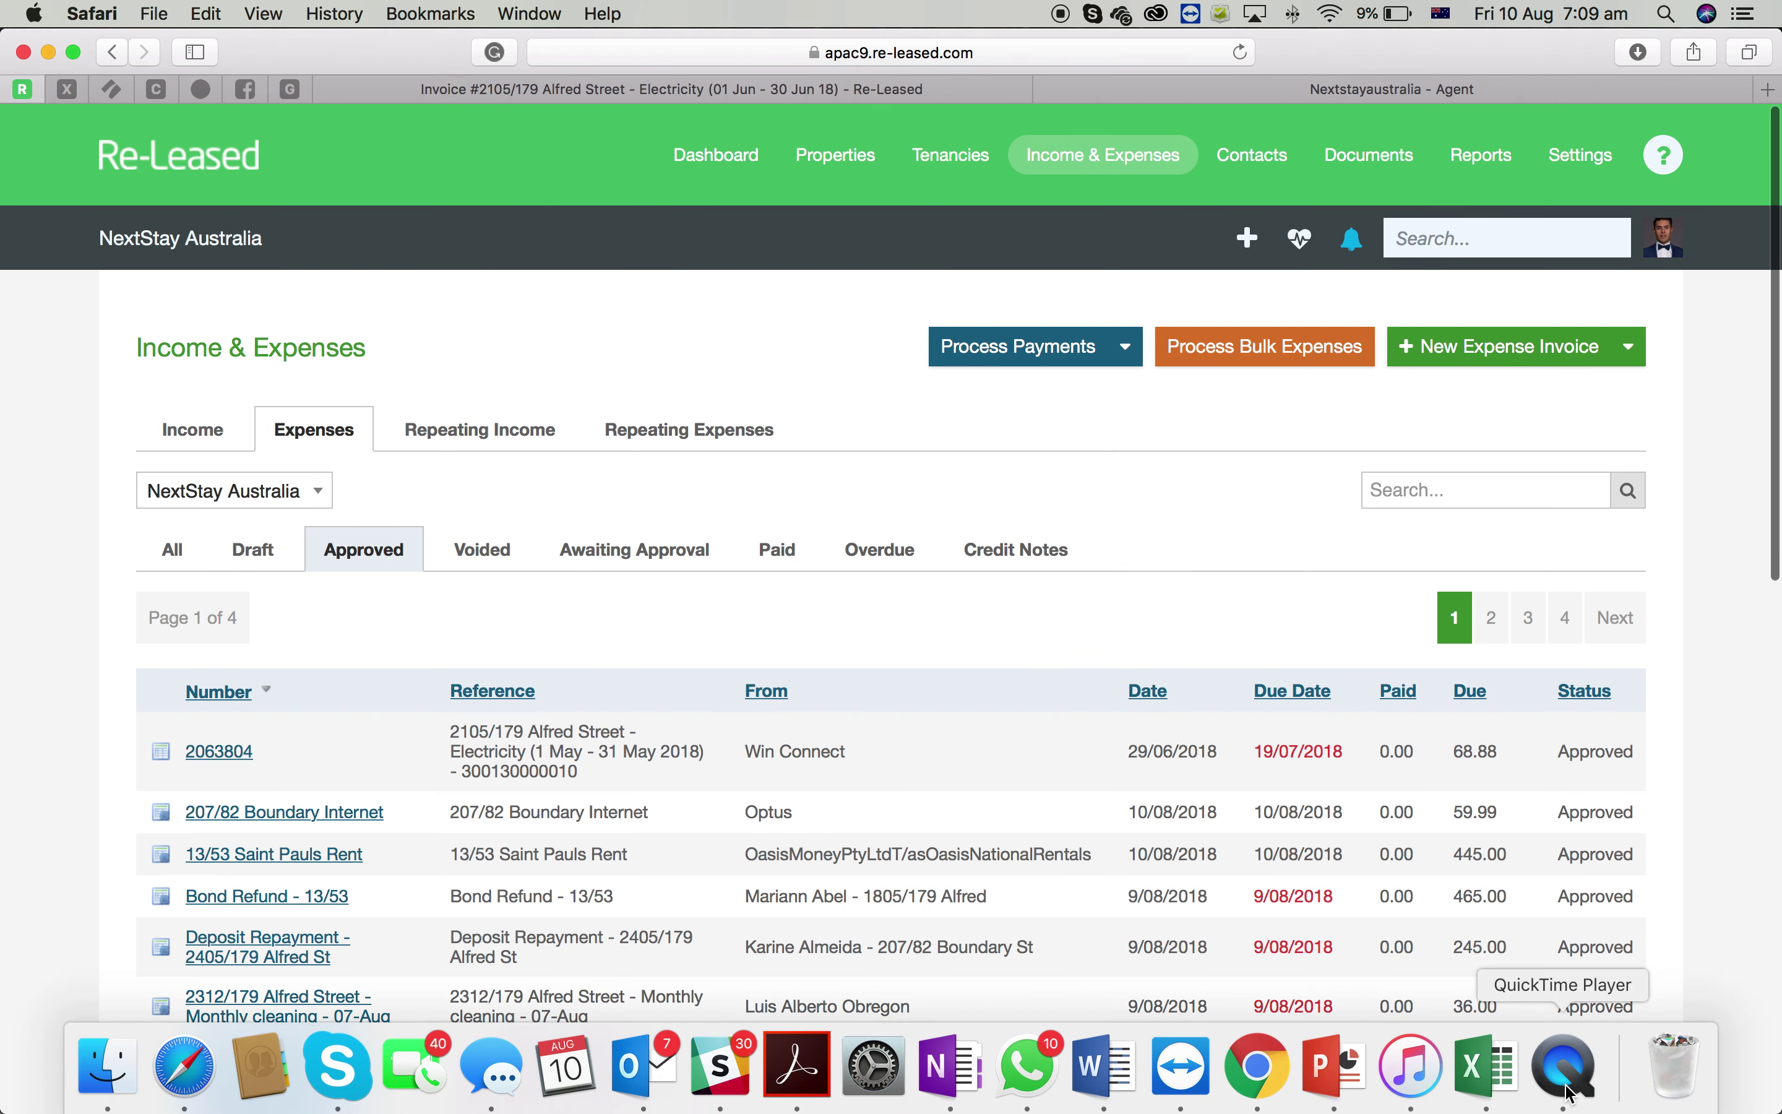
right_click(1584, 1079)
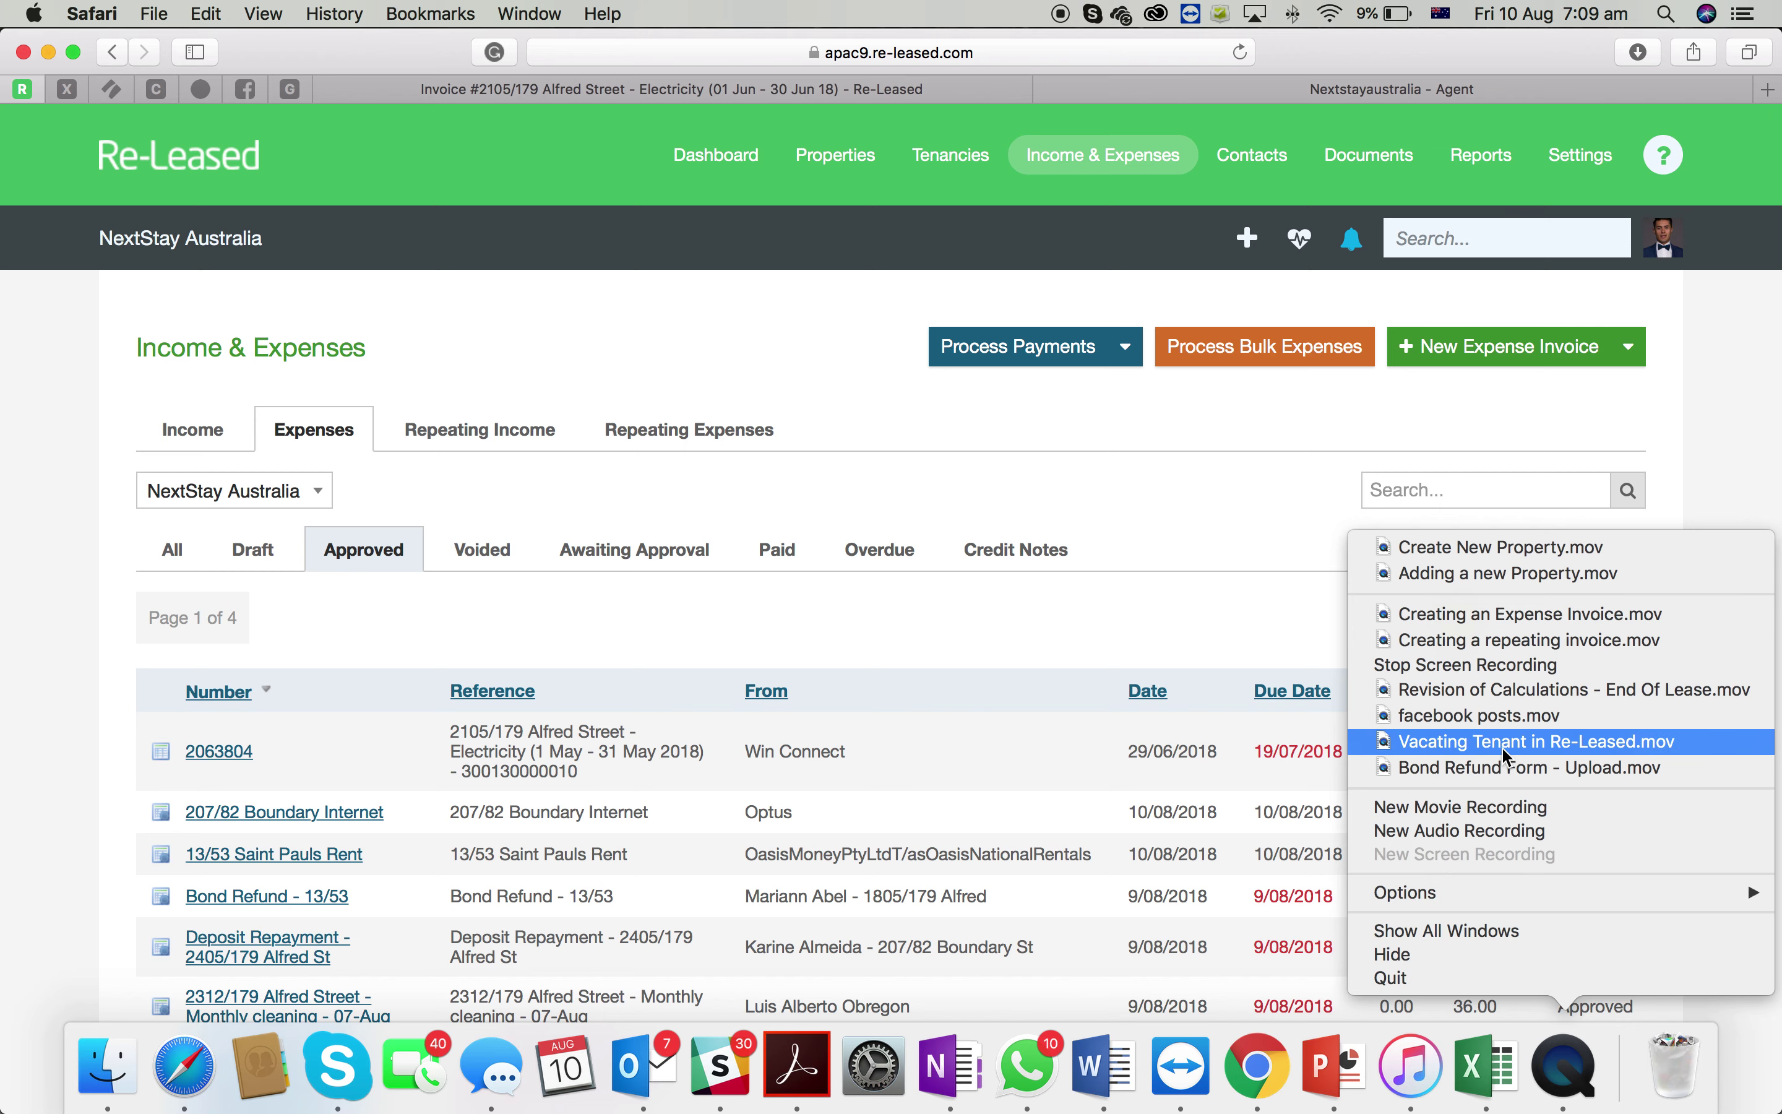